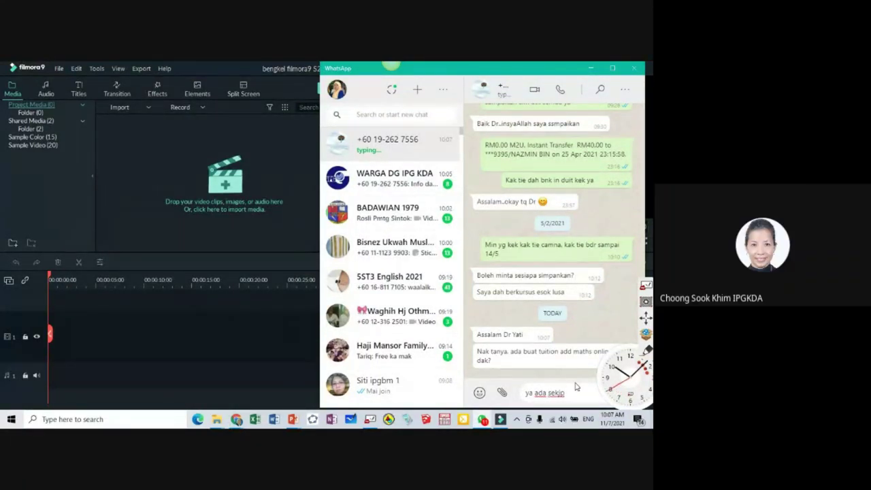
Step: Send the reply "ya ada sekjp" in the WhatsApp chat and switch to the Google Meet call in Chrome
key(Return)
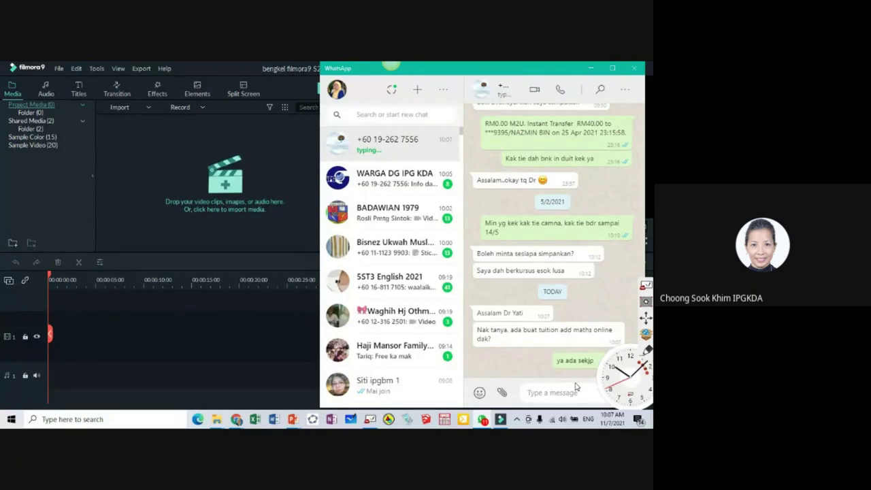
click(591, 68)
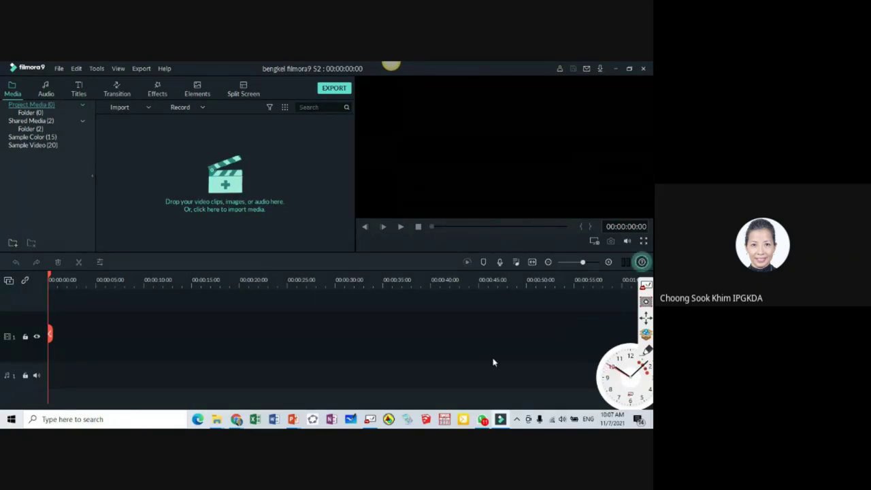
mouse_move(236, 419)
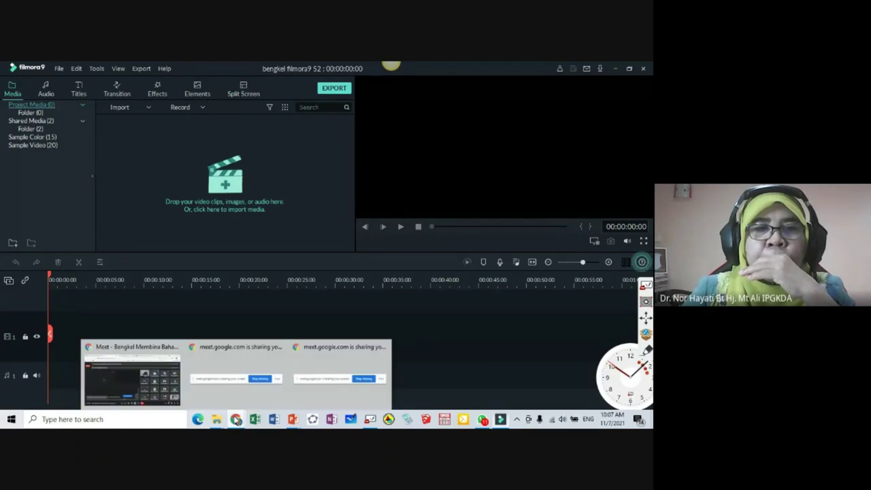
click(151, 386)
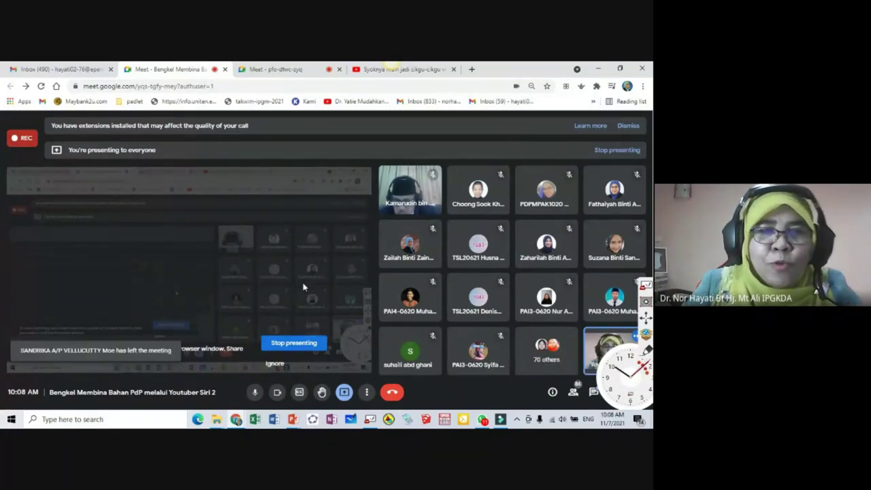
Step: Play sample clips from the "video pendek" folder, including "ucapan SHR21", and return to the Google Meet call
click(217, 419)
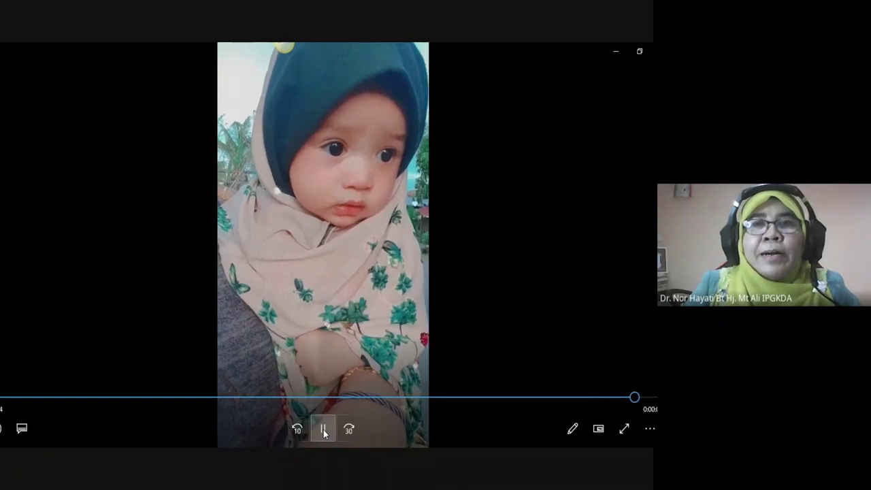
key(alt+F4)
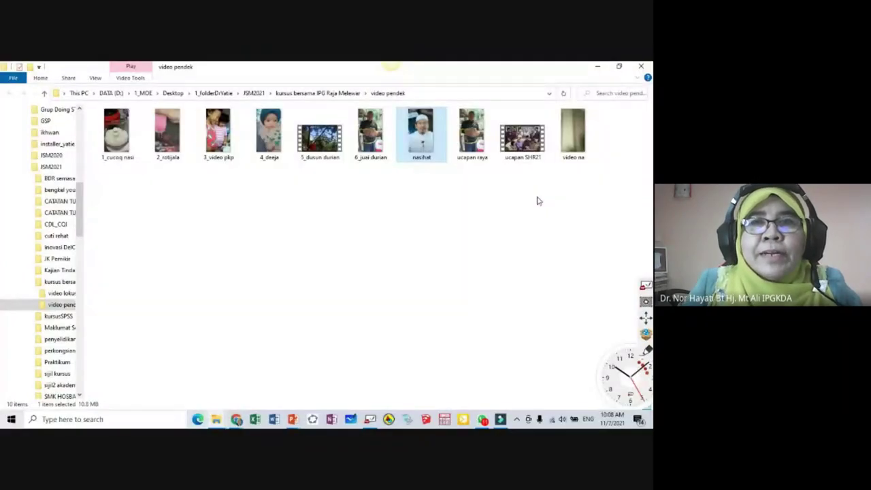
double_click(520, 140)
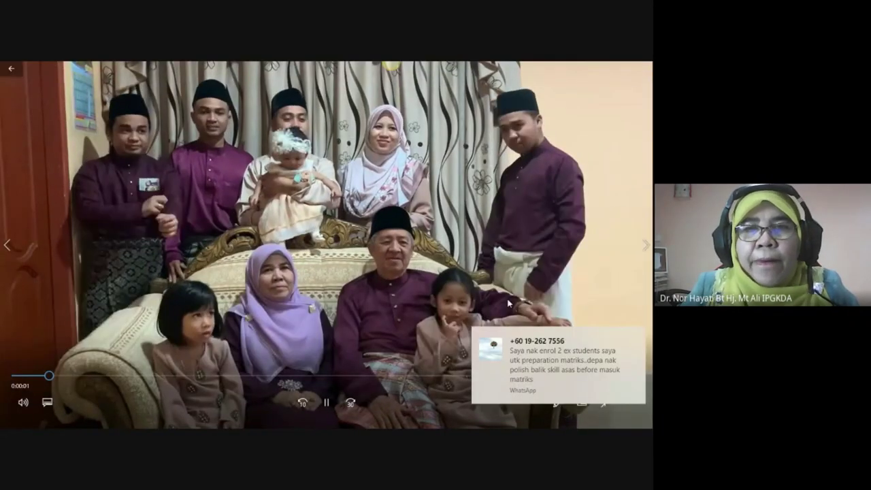
click(638, 335)
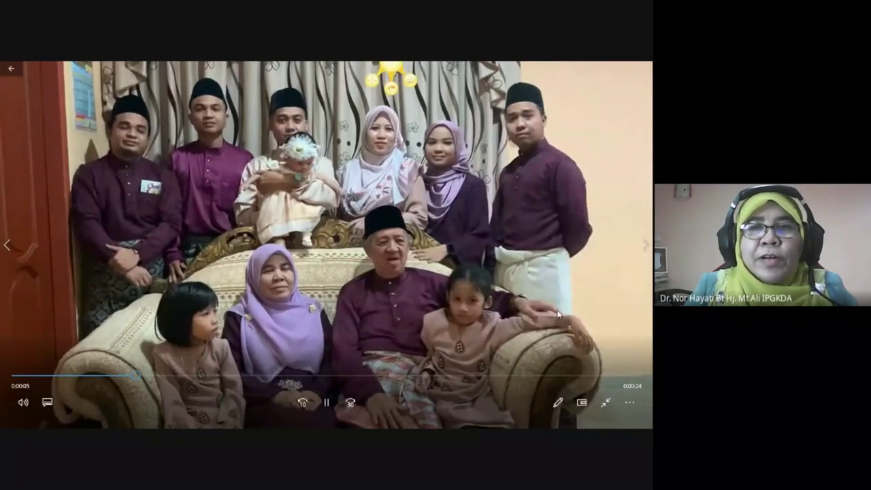
click(604, 402)
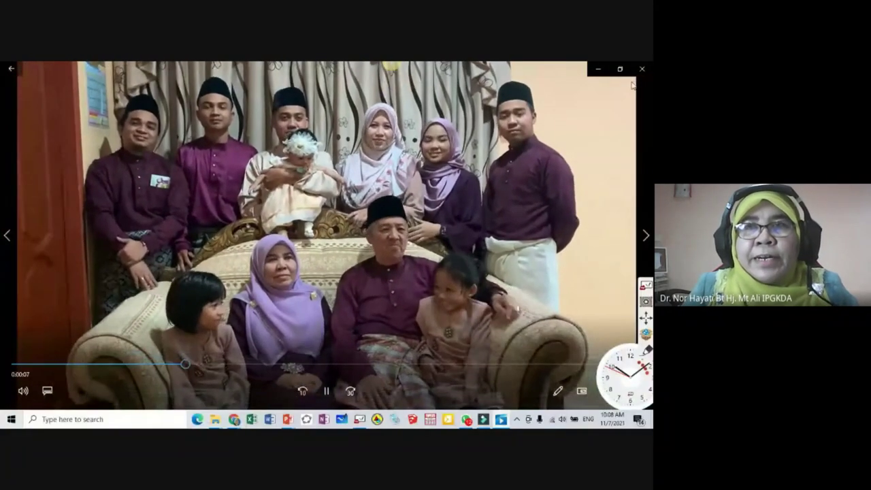
click(638, 69)
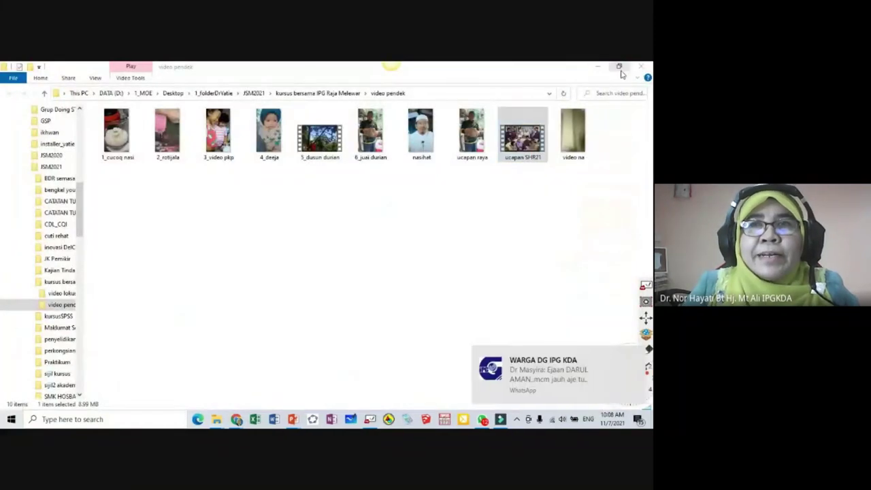
click(598, 68)
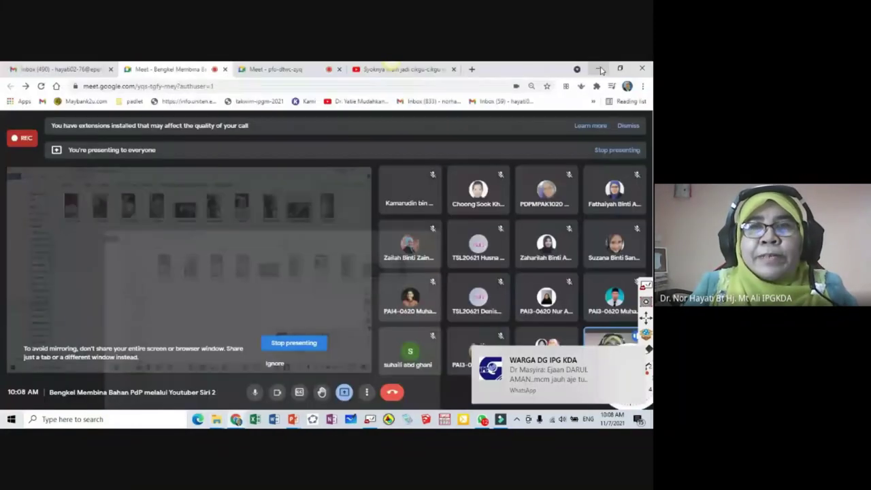
click(636, 358)
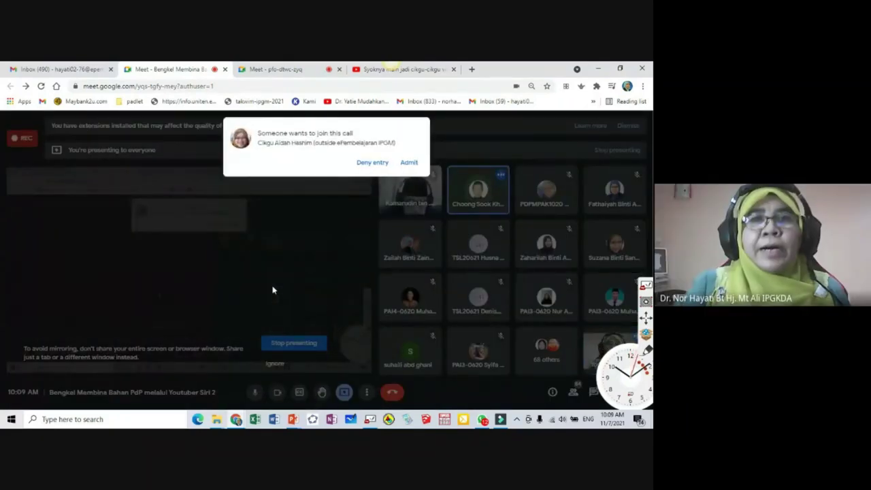
Step: Admit the waiting participant to the meeting and check the in-call messages
click(409, 168)
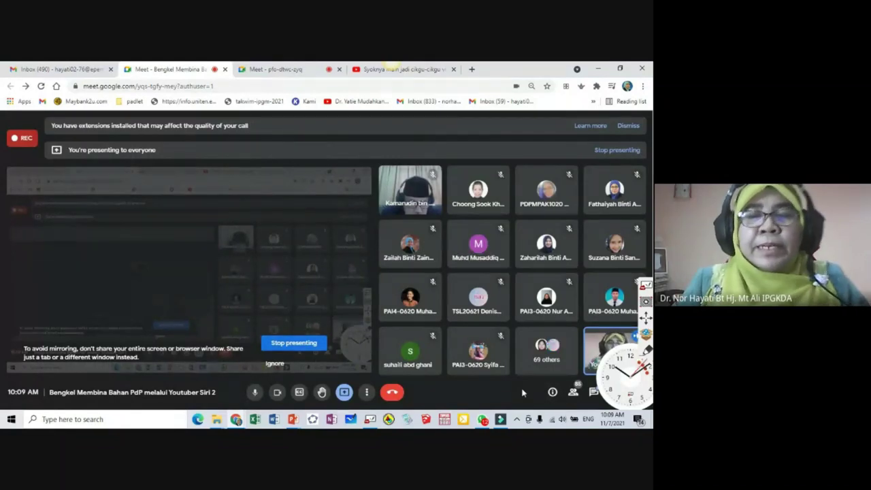
click(593, 392)
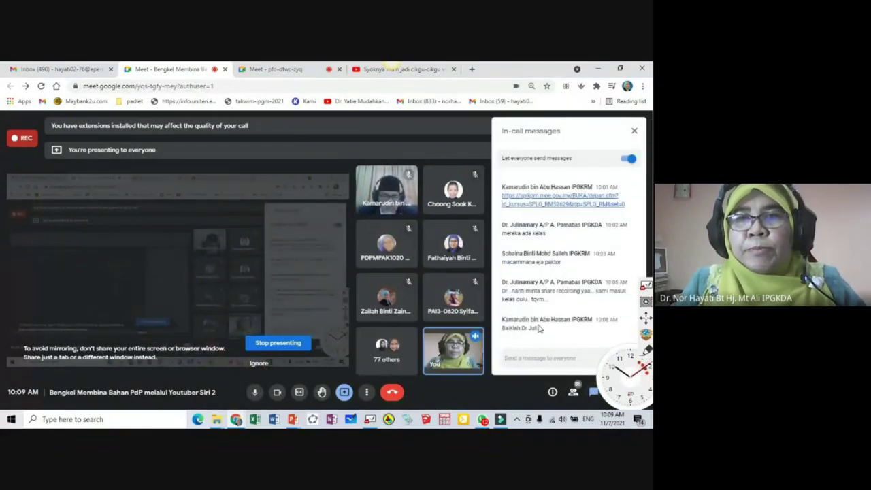
key(ctrl+alt+c)
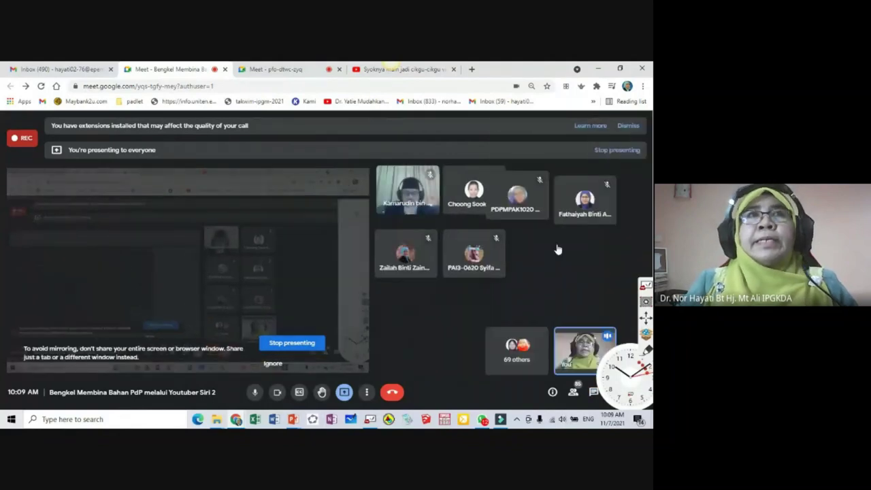
mouse_move(519, 302)
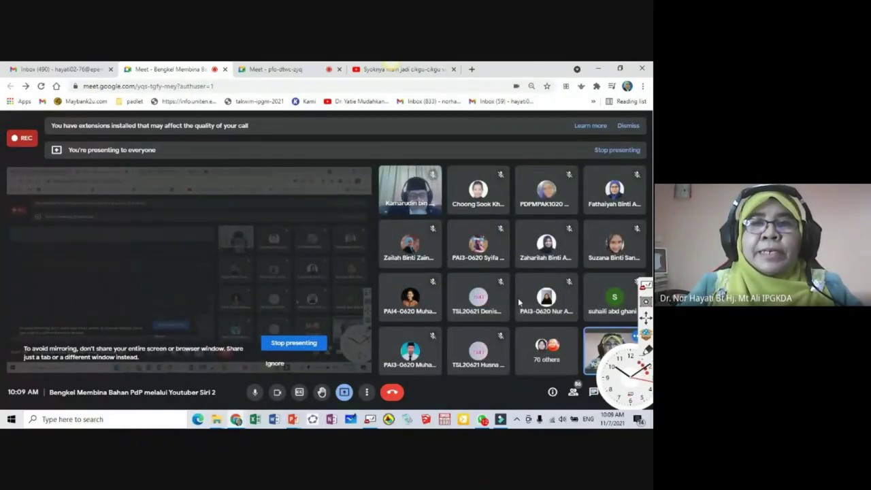
Step: Switch to WhatsApp and look at the forwarded workshop poster in the 3_EDUP3043 group chat
click(481, 419)
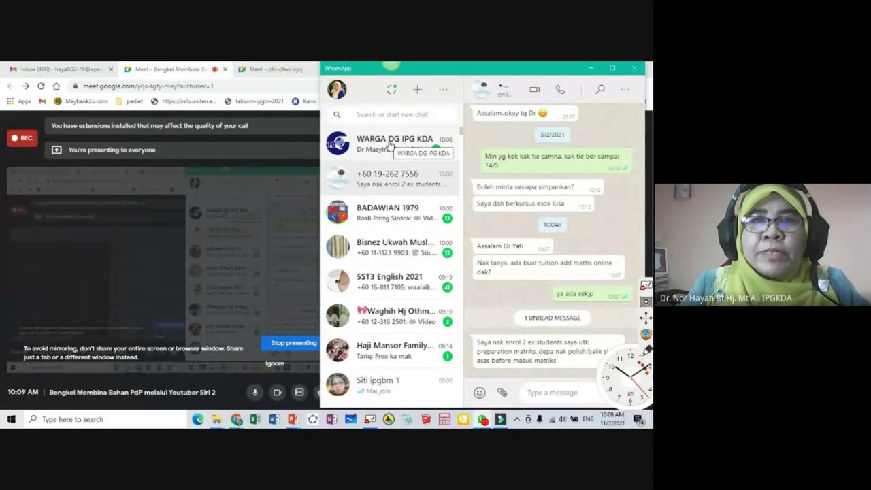
click(591, 70)
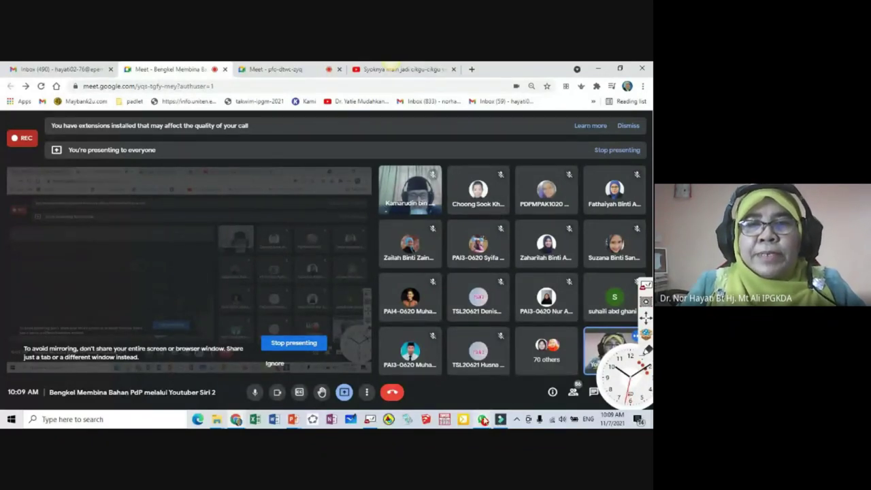
click(483, 419)
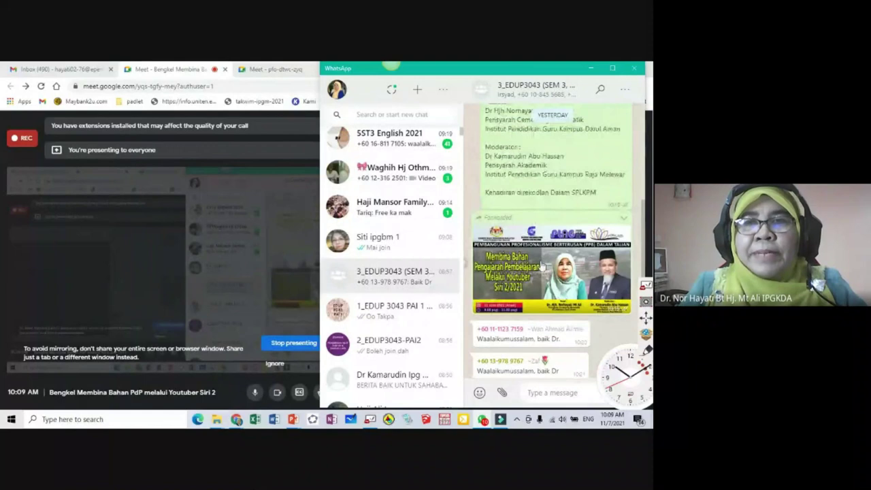
click(623, 219)
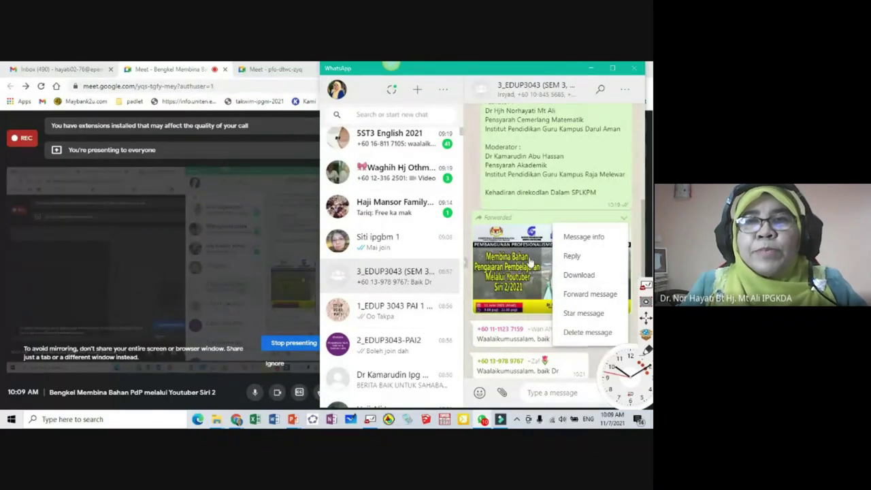
click(590, 68)
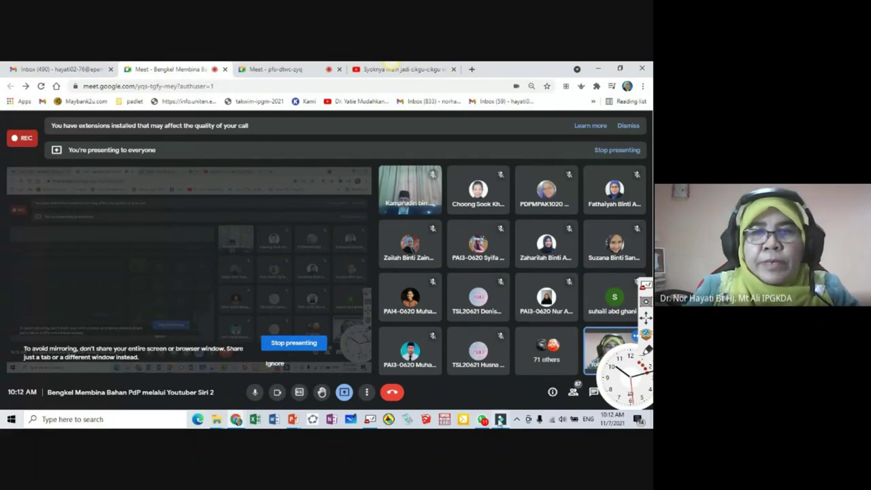
Step: Switch to Filmora9 and open the webcam video capture for the current project
click(500, 419)
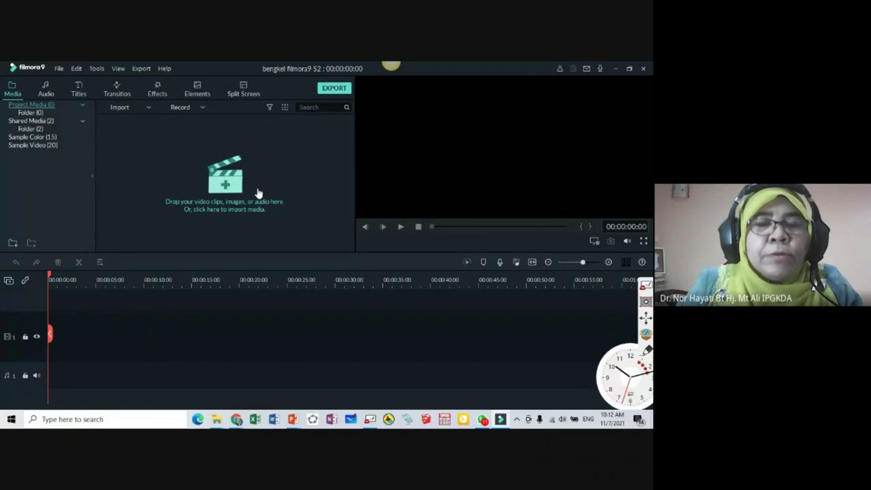
click(58, 69)
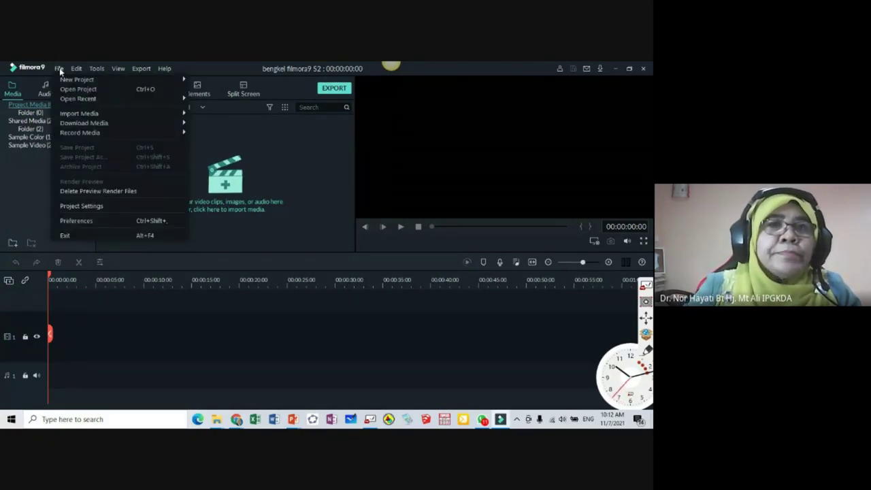
mouse_move(82, 133)
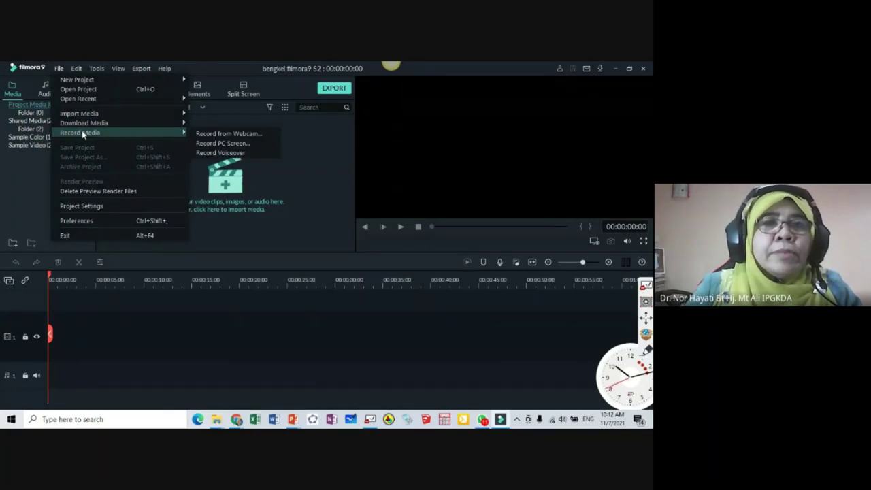
click(228, 134)
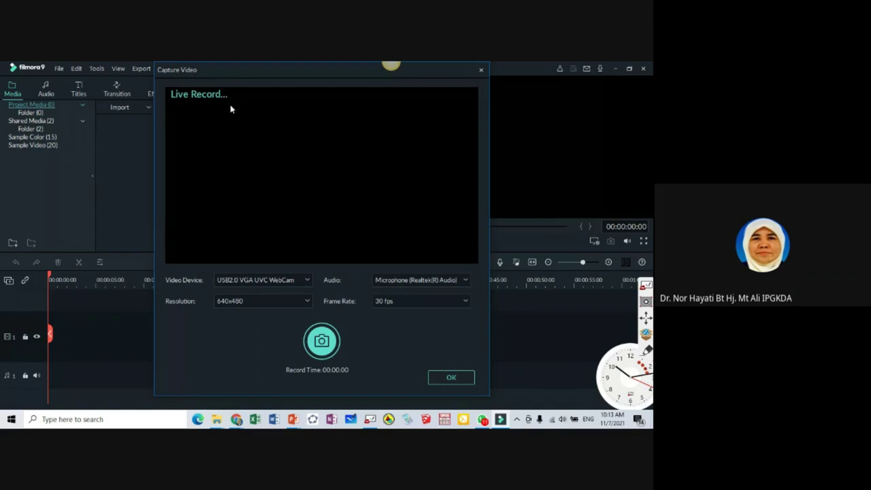
Step: Record a webcam clip of about 30 seconds into the project media and close the capture dialog
click(322, 340)
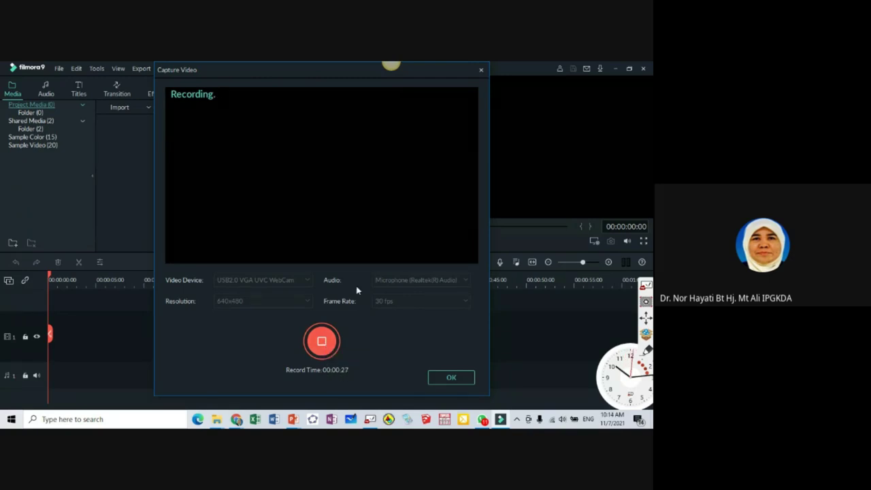
click(320, 344)
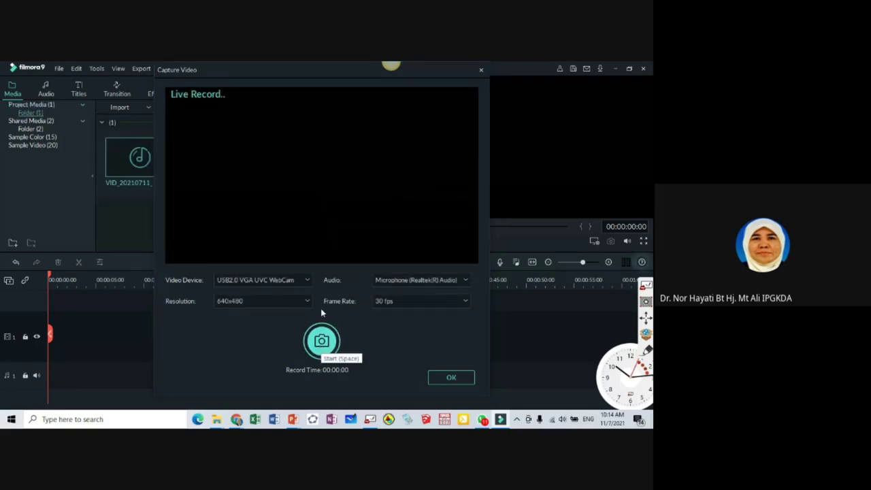
drag(334, 69, 528, 110)
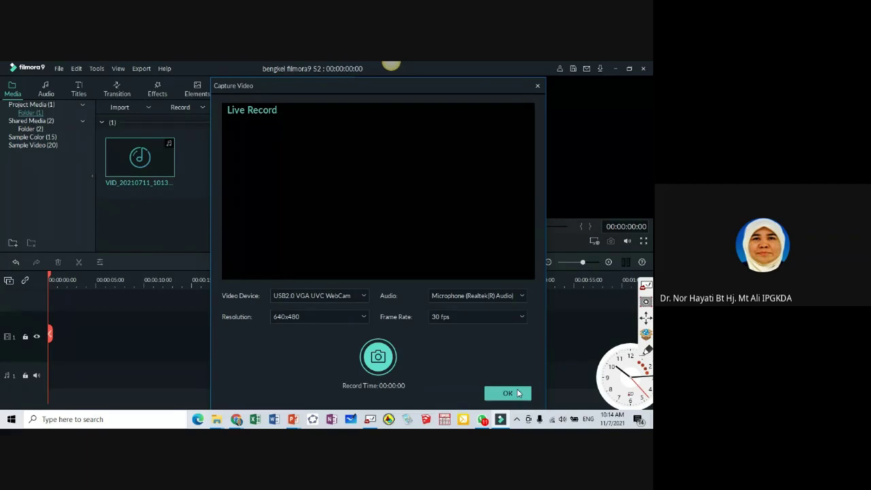
click(537, 87)
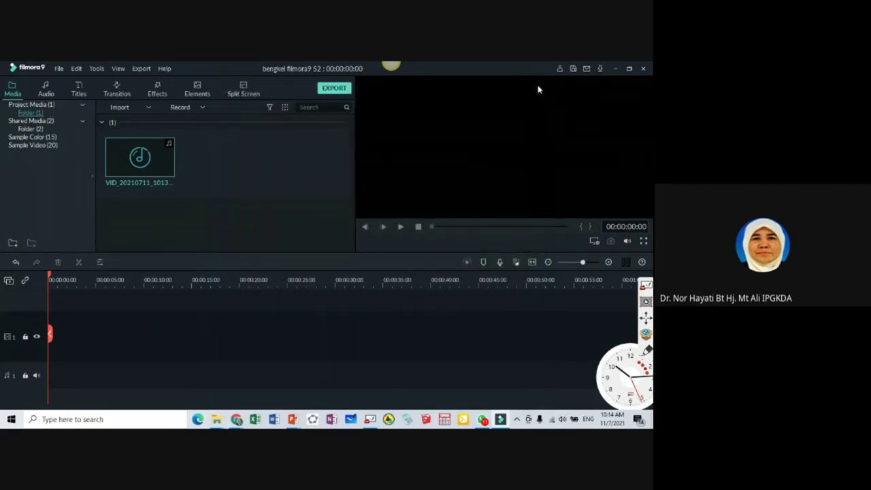
Step: Preview the beginning of the recorded clip in the project media and pause playback
double_click(161, 157)
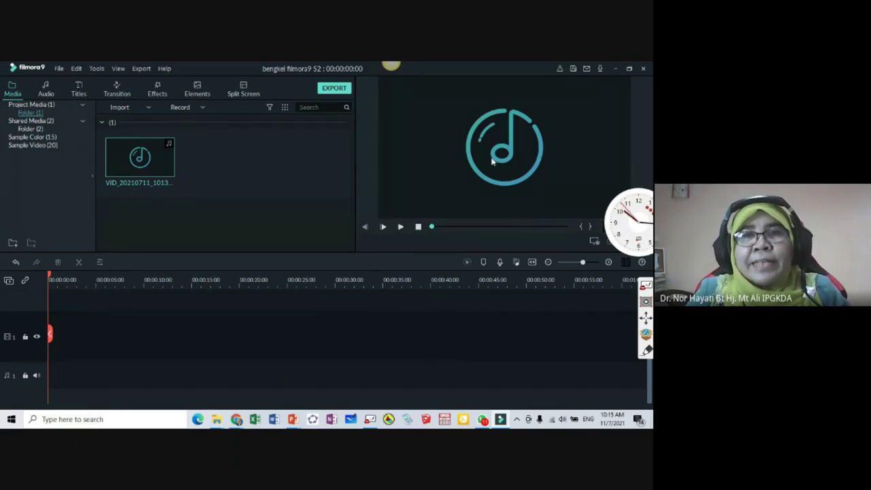
click(400, 227)
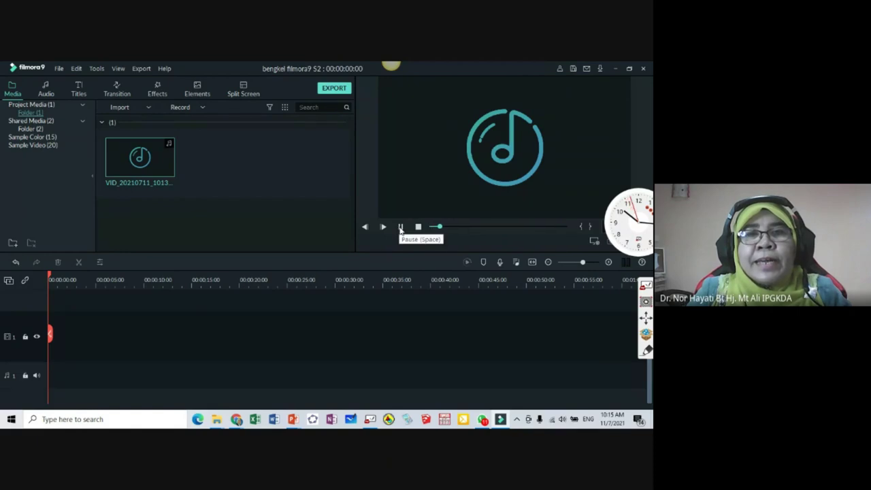
click(400, 227)
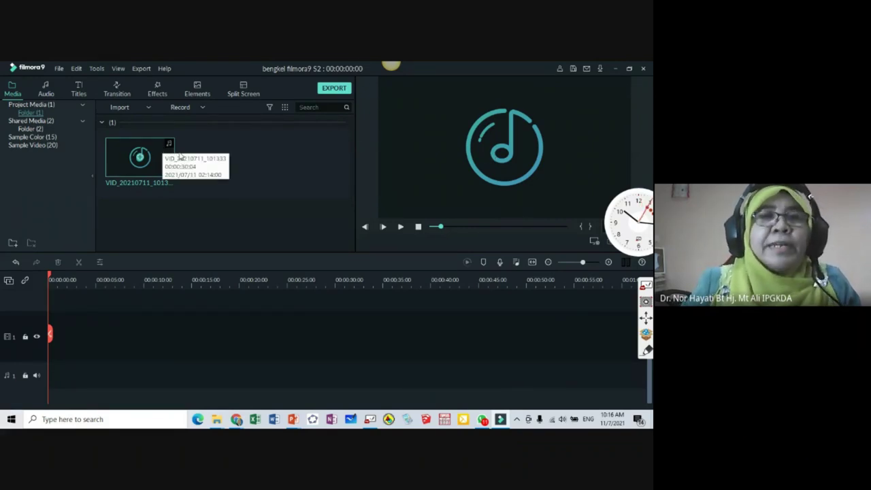
Step: Record a voiceover of about 7 seconds with the Realtek microphone into the project and close the audio recording dialog
click(58, 69)
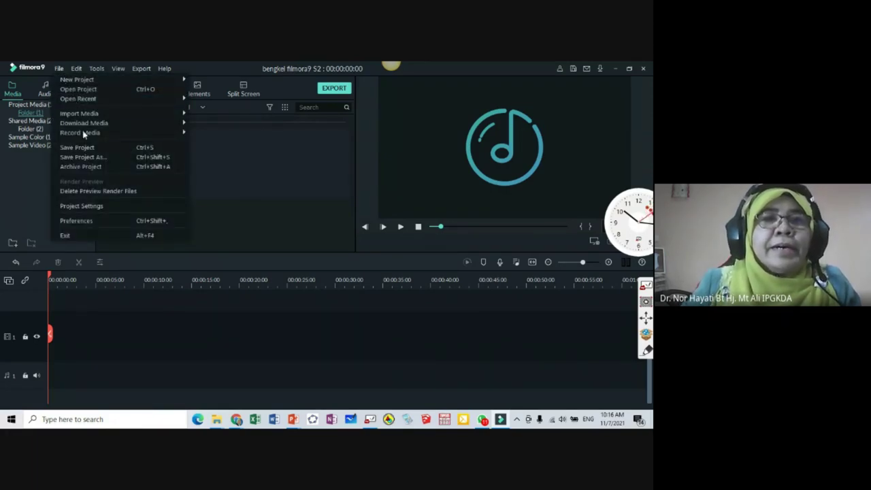
mouse_move(85, 136)
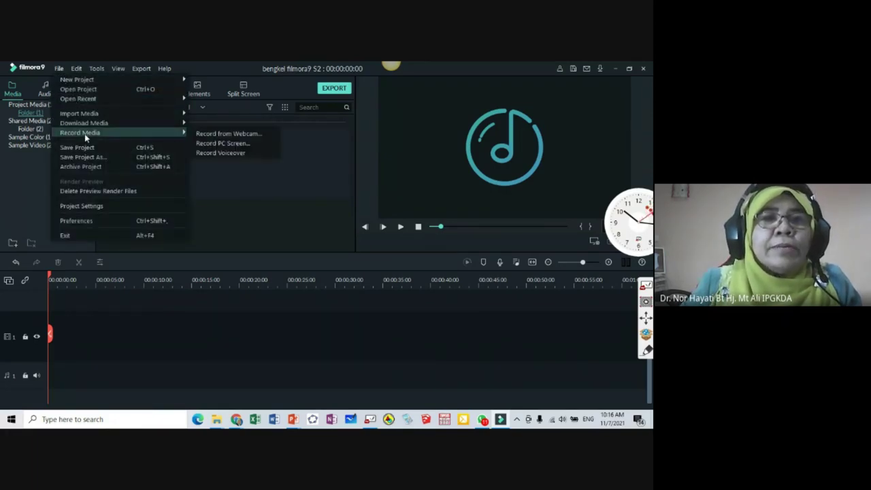
click(230, 152)
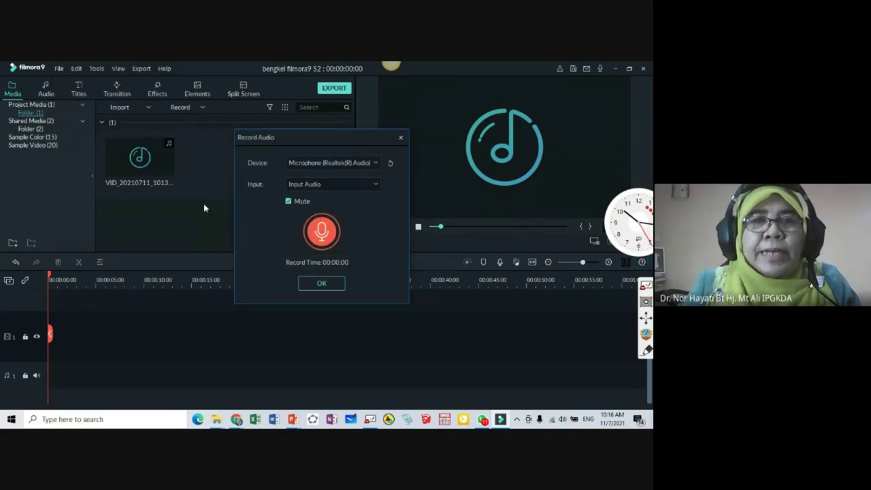
click(322, 233)
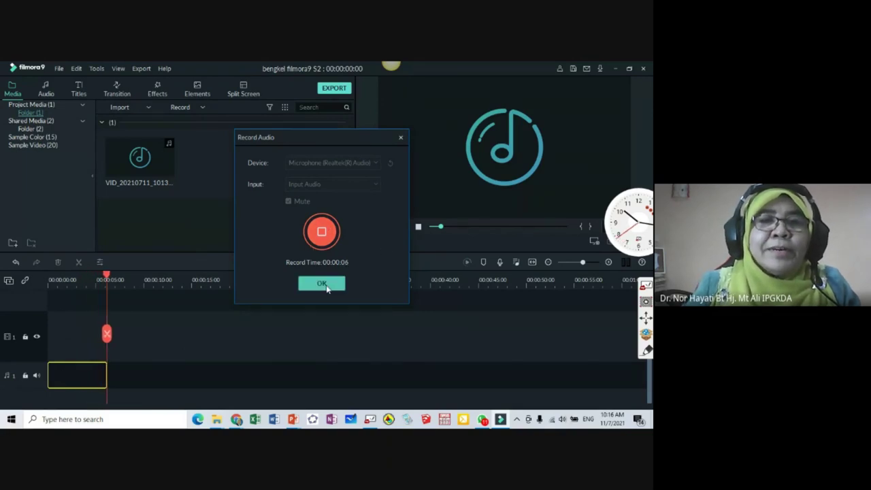
click(323, 245)
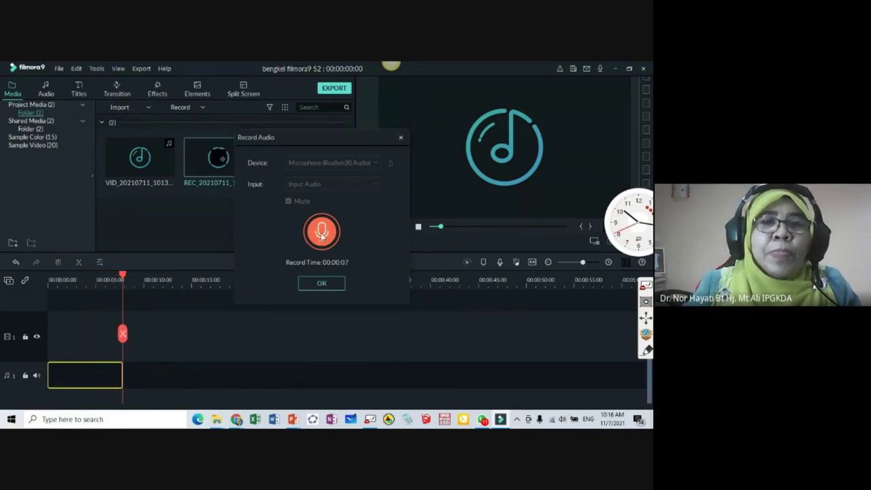
click(333, 284)
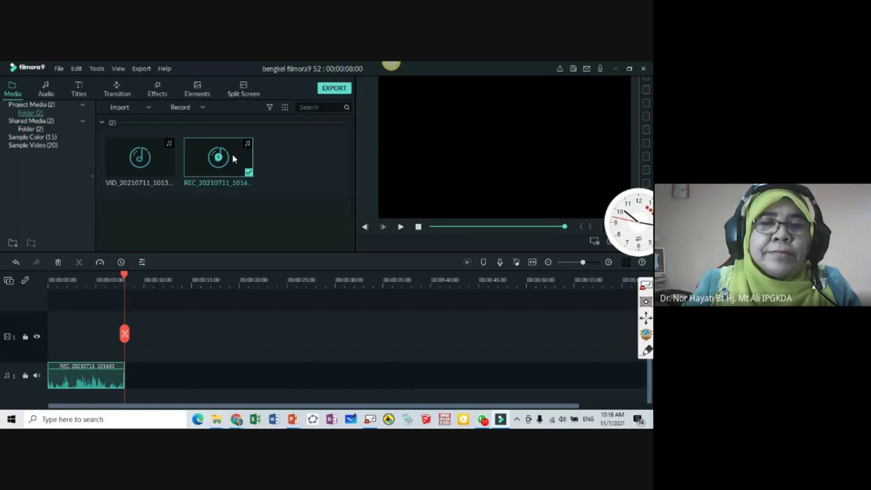
Step: Delete the recorded voiceover clip from the audio track and load the voiceover from the project media in the preview
click(98, 379)
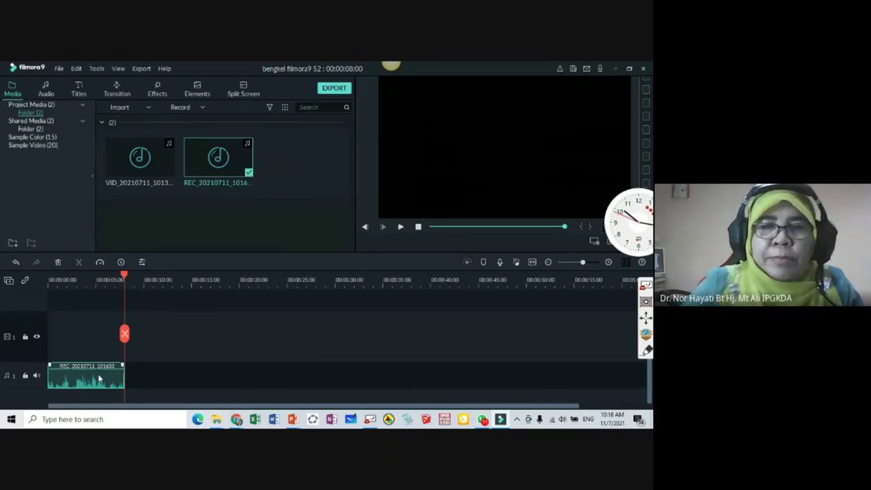
key(Delete)
click(141, 153)
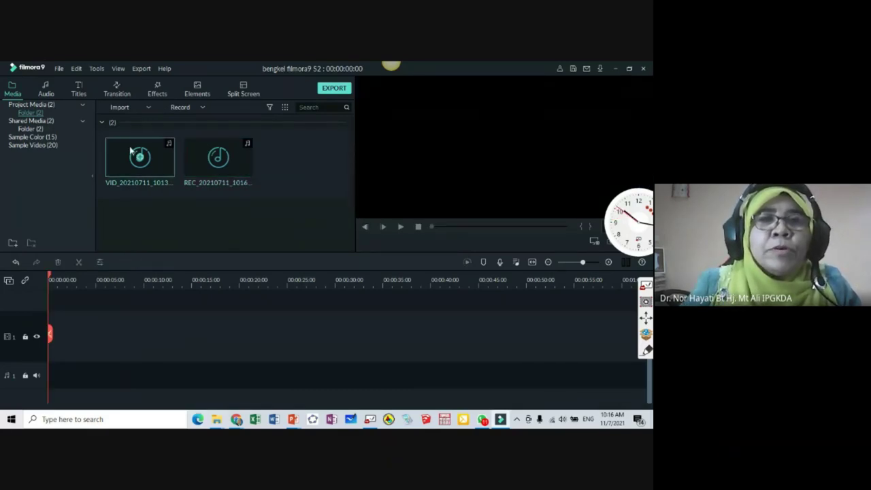
double_click(242, 154)
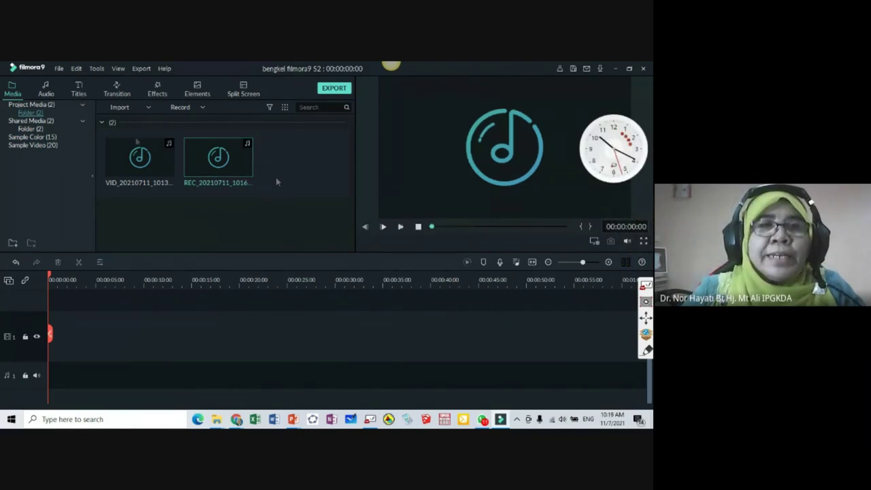
click(136, 156)
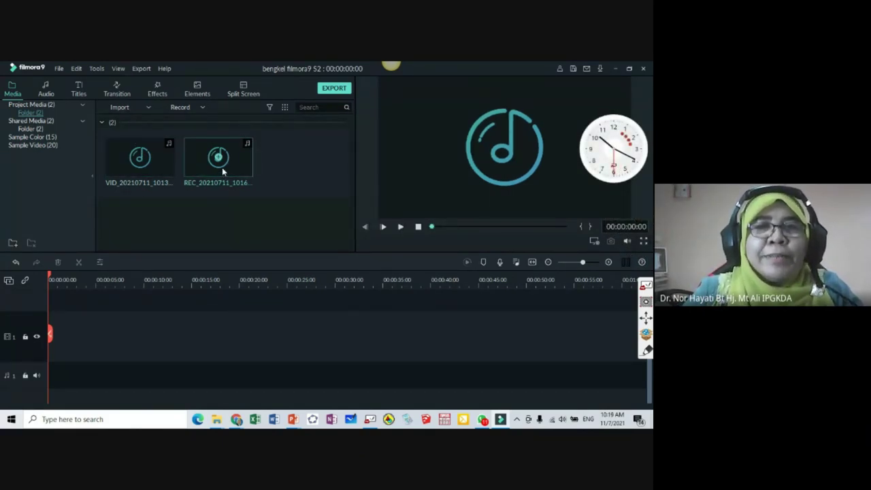
Step: Look at the media recording options, and switch to Chrome to check the Google Meet calls
click(59, 70)
mouse_move(137, 132)
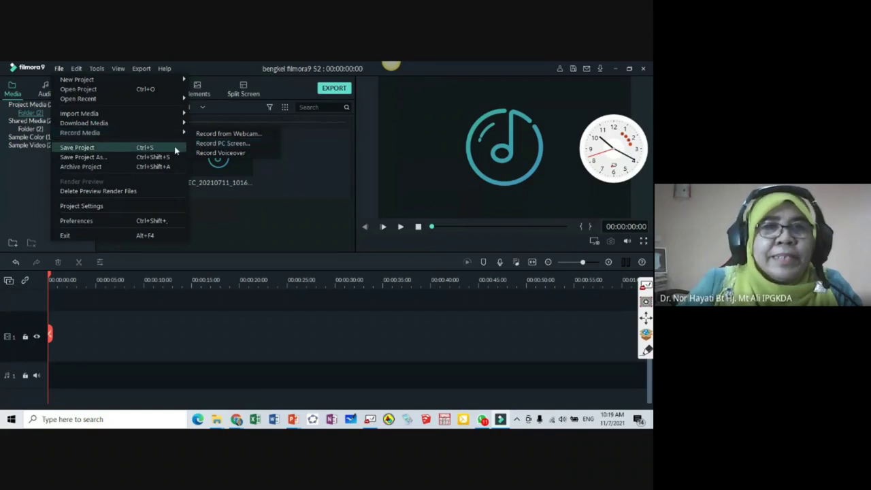
click(236, 419)
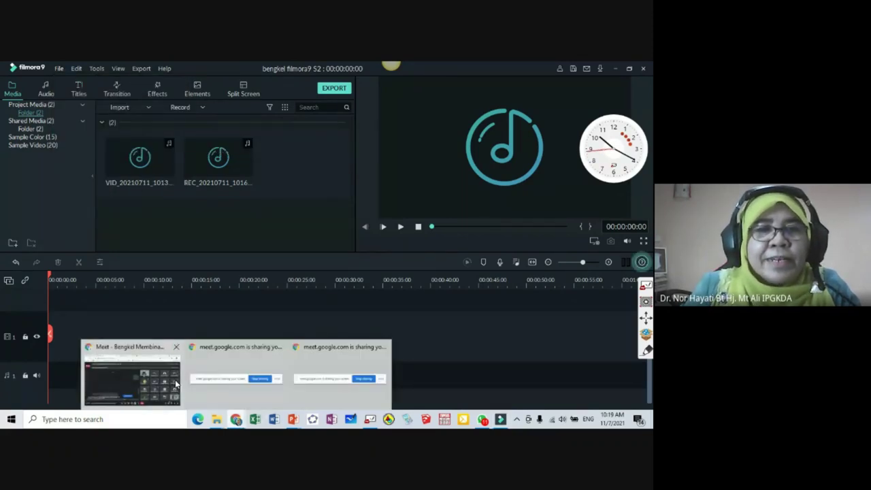
click(133, 370)
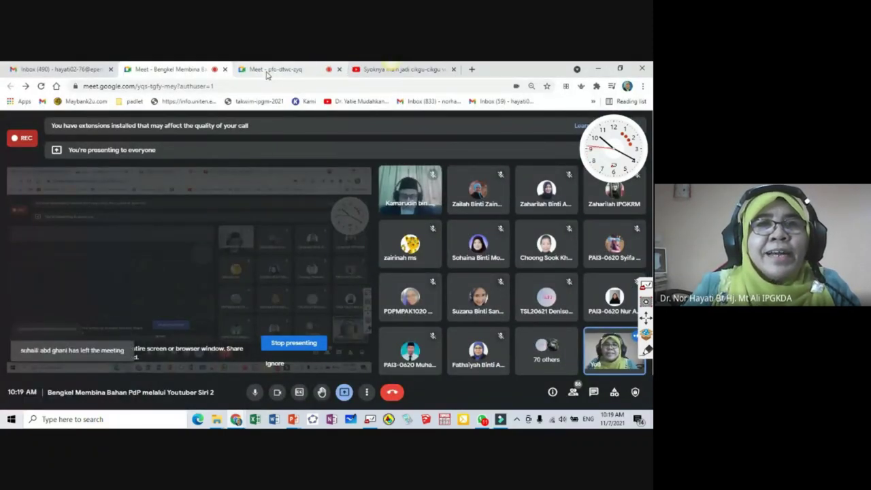
click(269, 69)
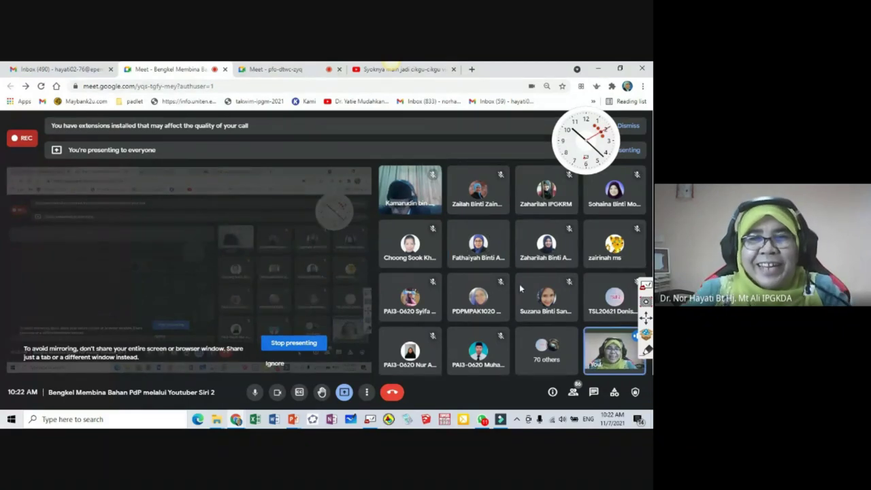
Step: Switch back to Filmora9, open the PC screen recorder, and move the floating clock and recorder window out of the way
click(500, 419)
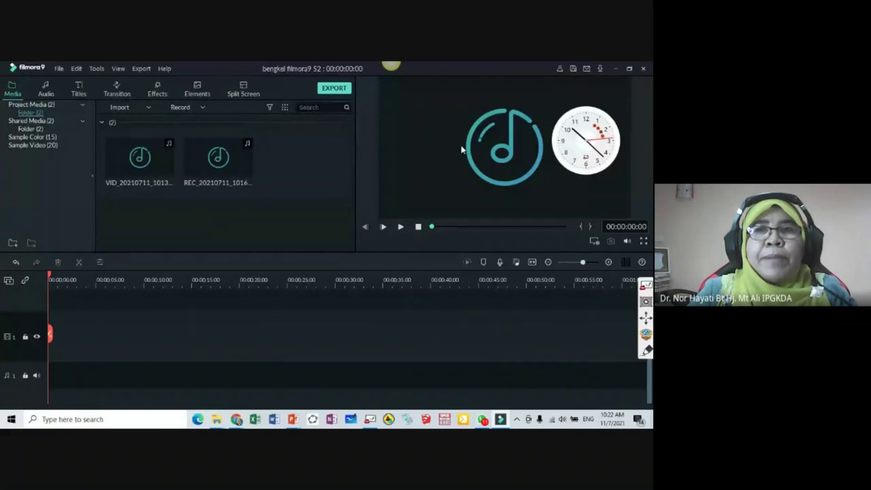
drag(587, 155, 630, 186)
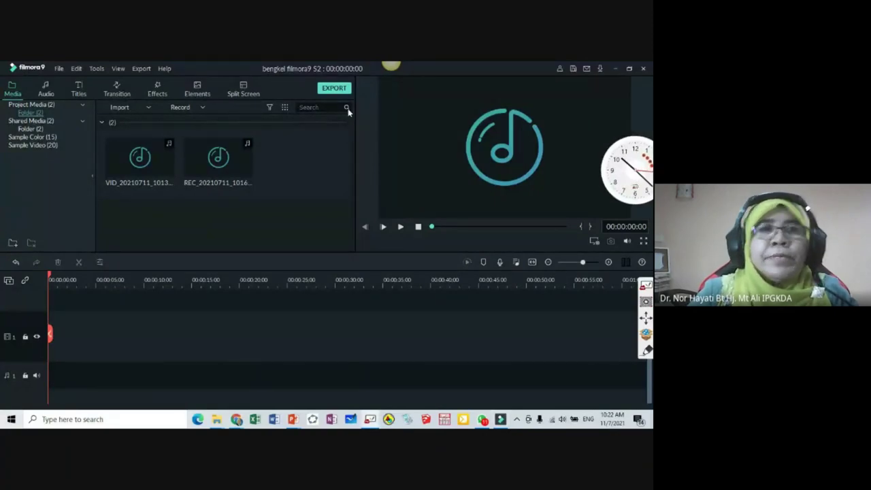
click(60, 69)
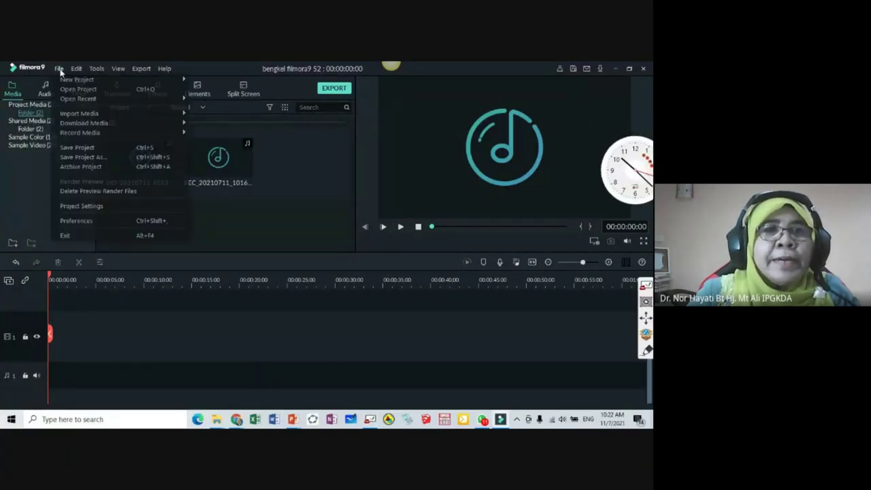
mouse_move(97, 133)
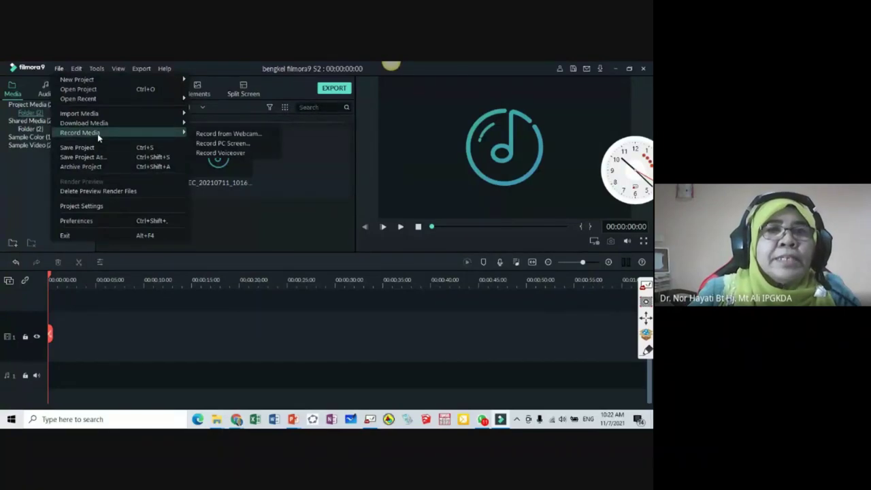
click(225, 144)
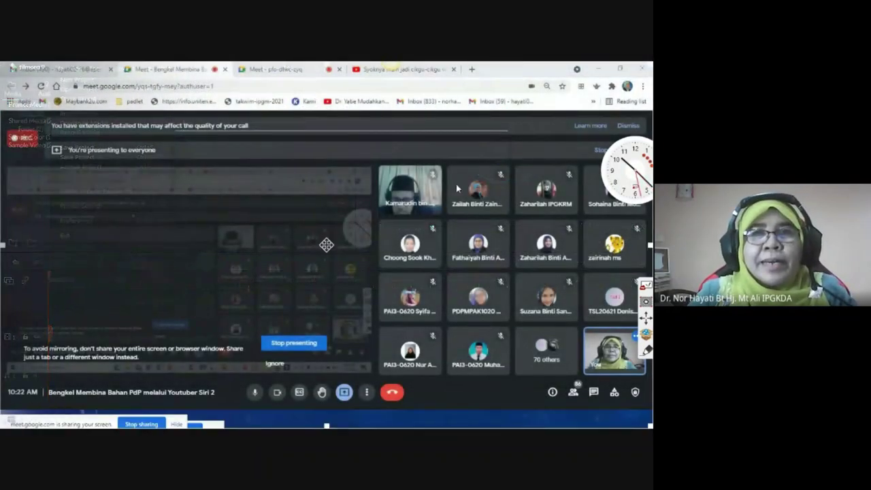
drag(371, 137, 327, 89)
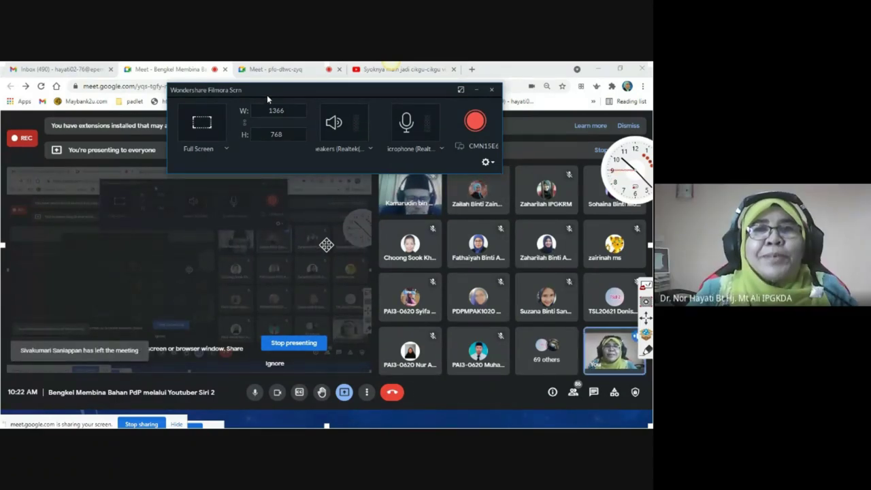
Step: Expand the recorder settings, enable recording of the camera stream, and reposition the recorder window beside the camera preview
click(487, 162)
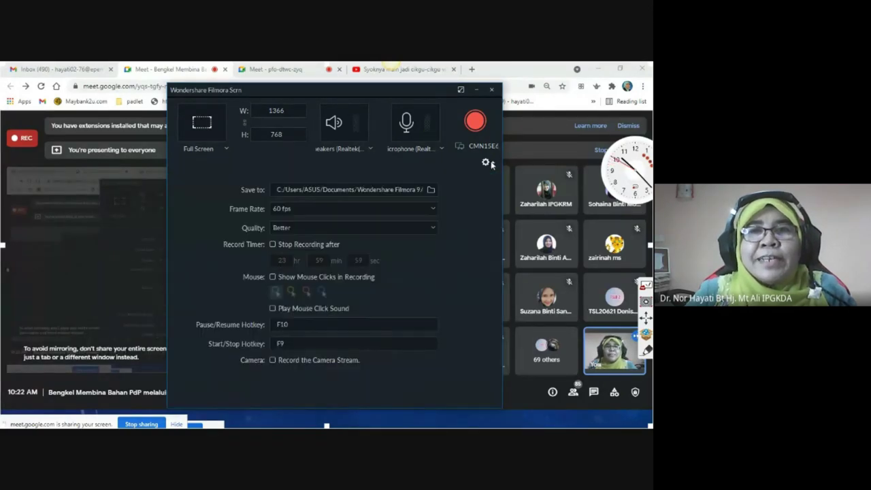
click(272, 360)
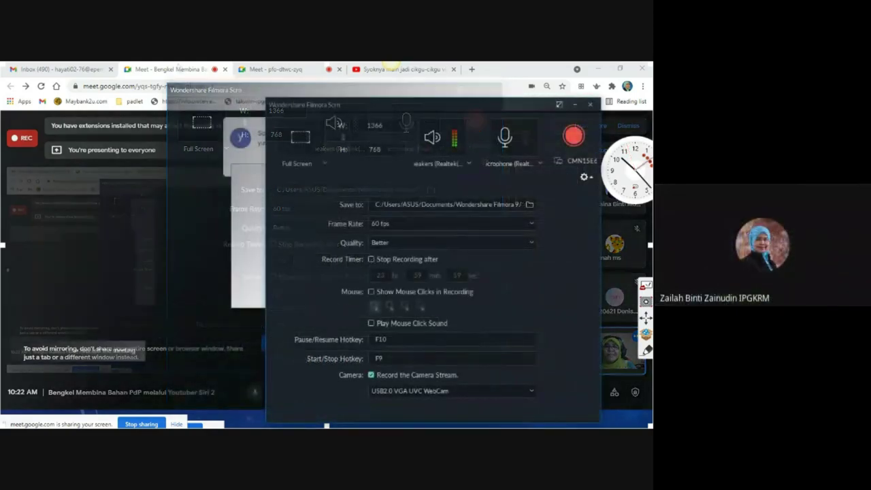
click(295, 70)
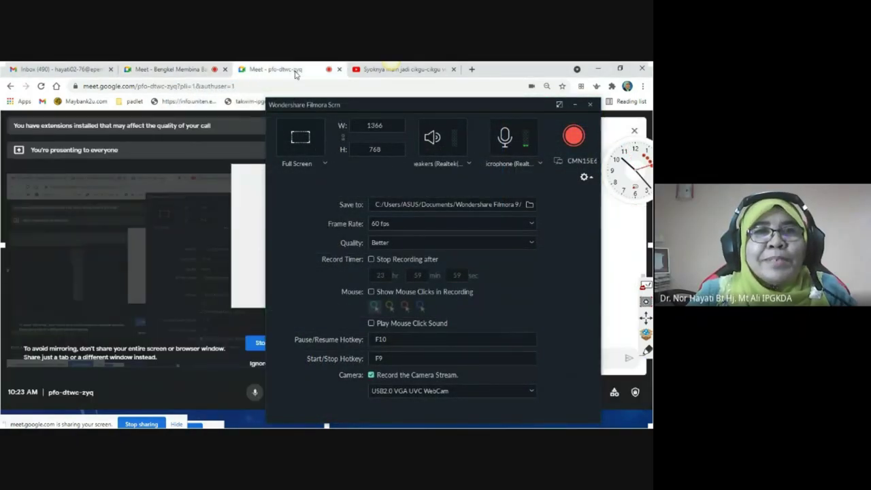
drag(391, 116, 338, 110)
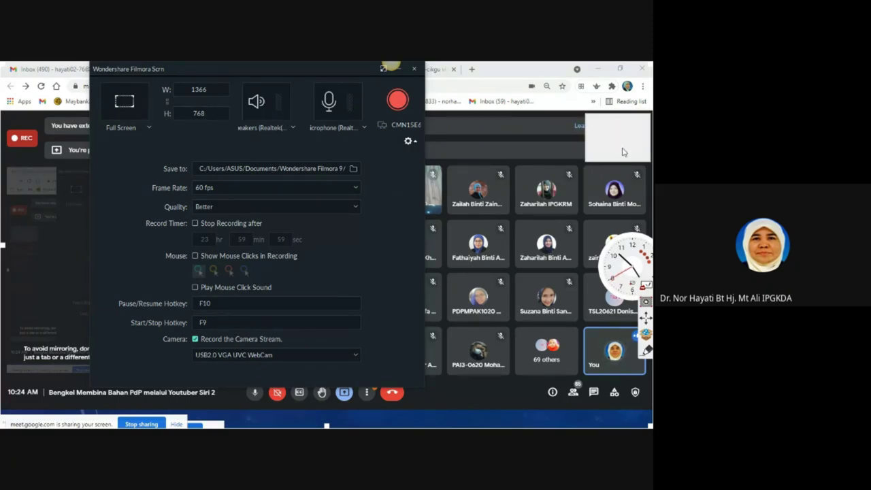
drag(311, 65, 460, 83)
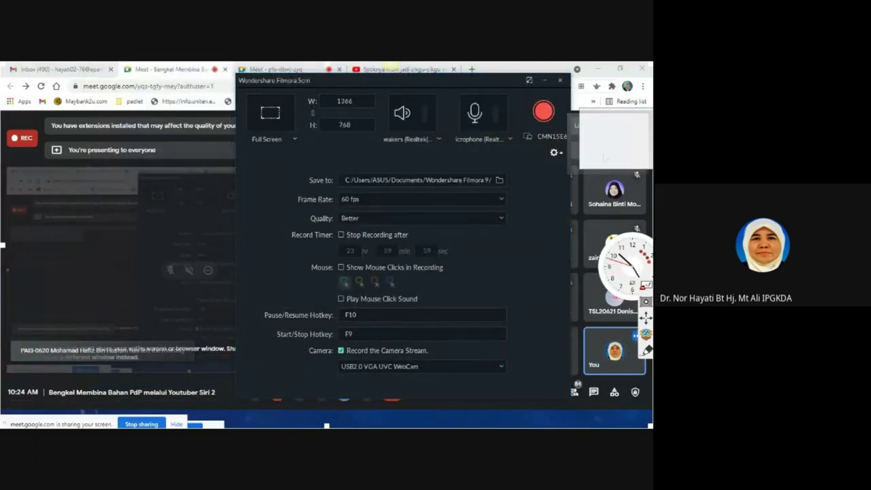
Step: Try narrowing the capture area from its left edge to custom widths of 1264 and 1339, and restore the full-screen area
drag(2, 245, 51, 244)
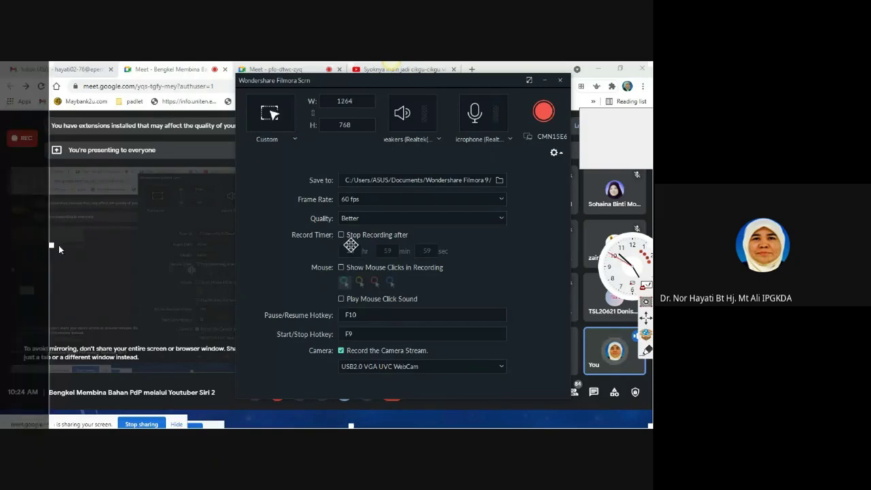
click(555, 153)
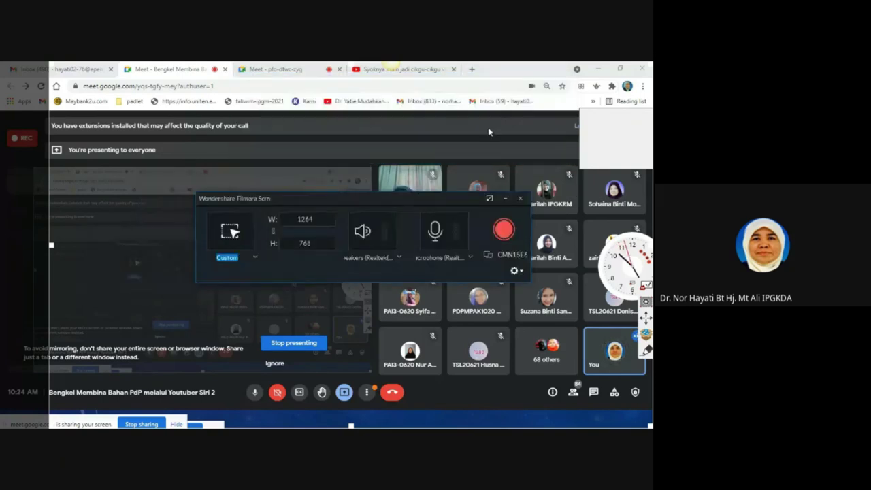
drag(420, 204, 374, 237)
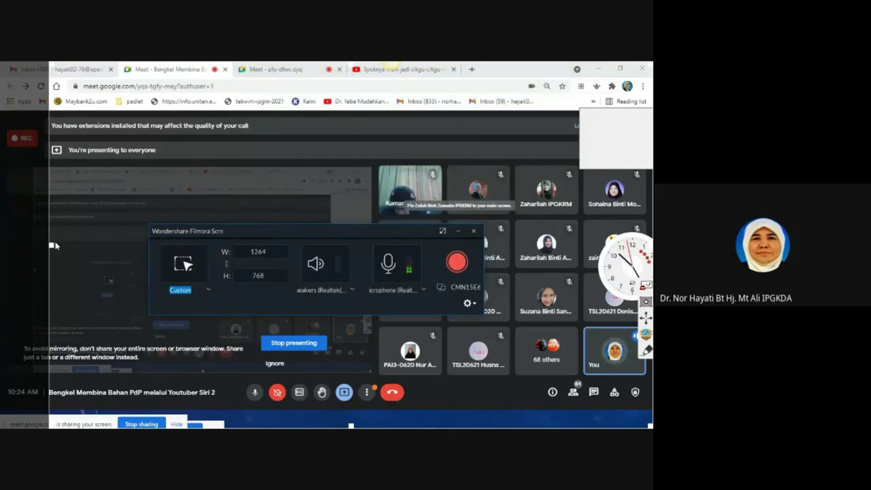
mouse_move(48, 244)
mouse_down()
mouse_move(123, 244)
mouse_move(13, 244)
mouse_move(43, 245)
mouse_up()
drag(42, 63, 14, 62)
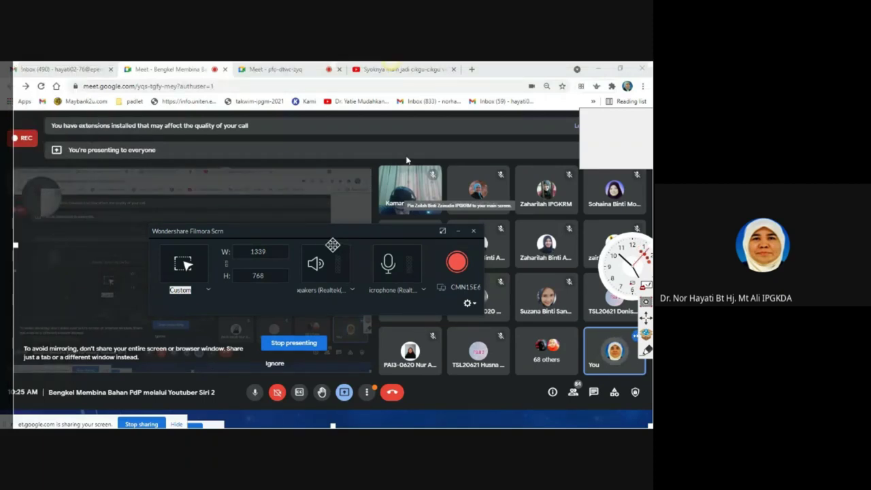
key(Up)
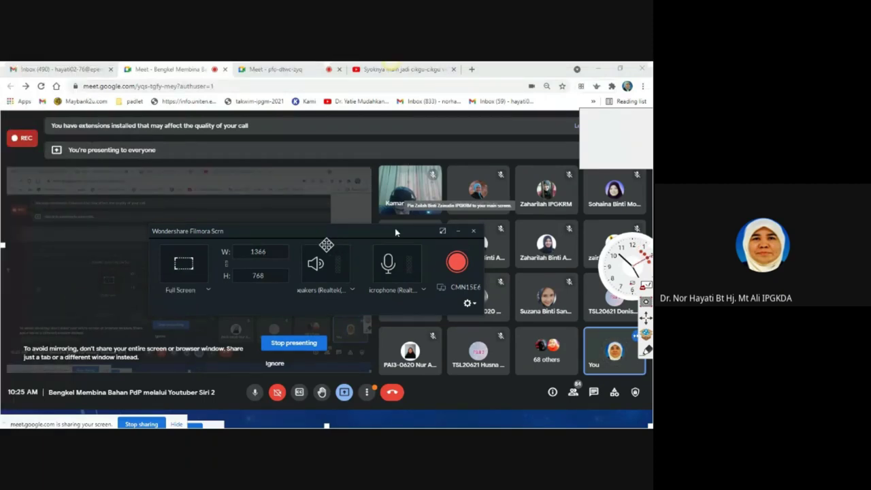
Step: Shorten the capture area from its lower edge to 1366 × 724 so that it excludes the taskbar
drag(395, 233, 413, 79)
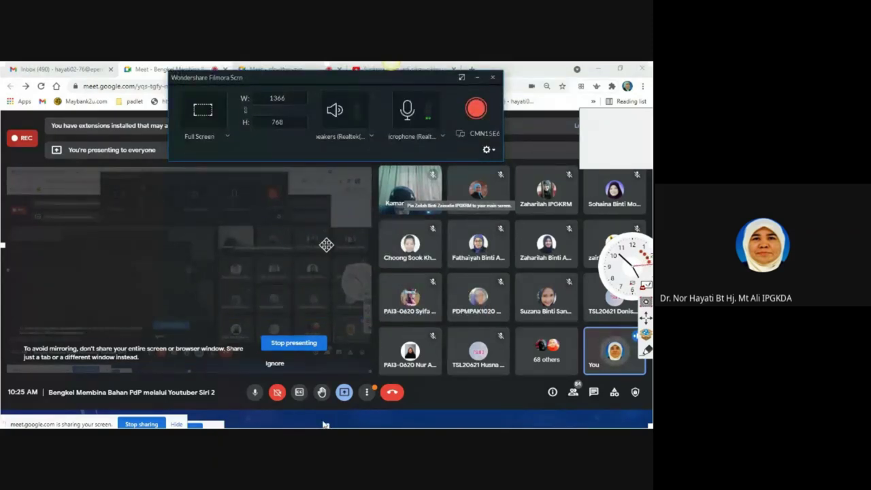
drag(325, 425, 326, 406)
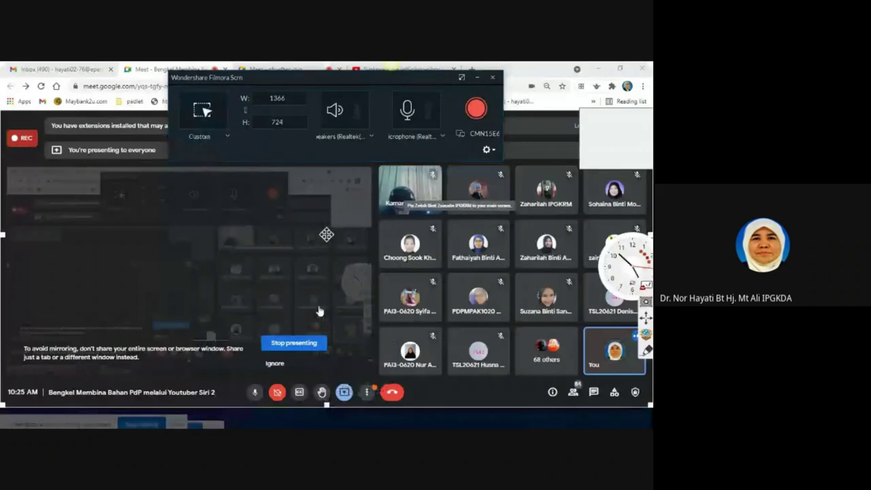
drag(321, 80, 322, 123)
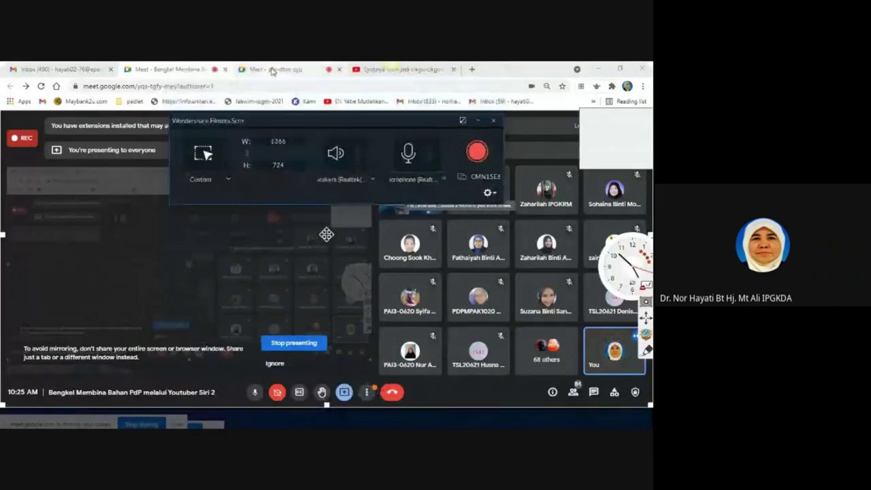
Step: Check the second meeting room and open the bookmarked maths channel on YouTube in a new browser tab
click(272, 70)
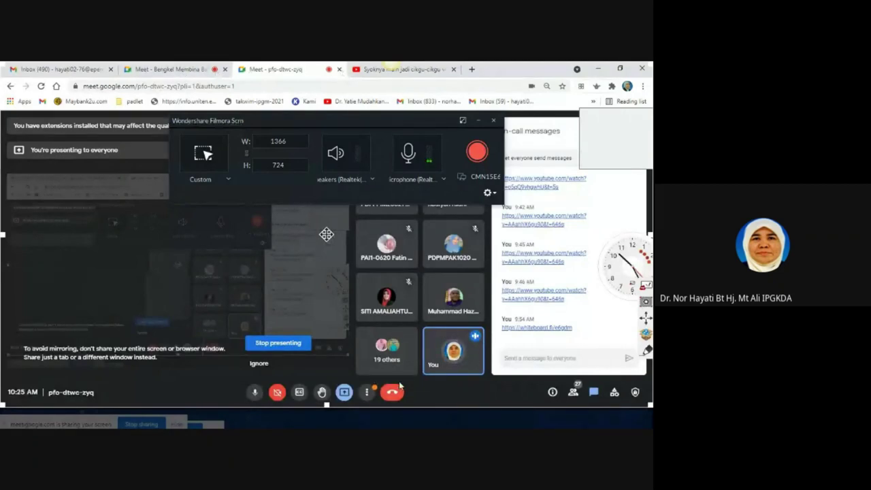
click(536, 329)
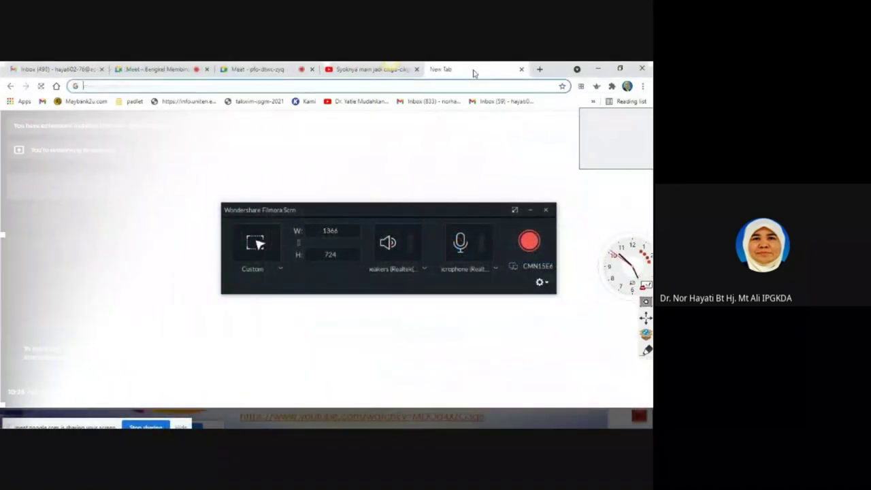
click(361, 101)
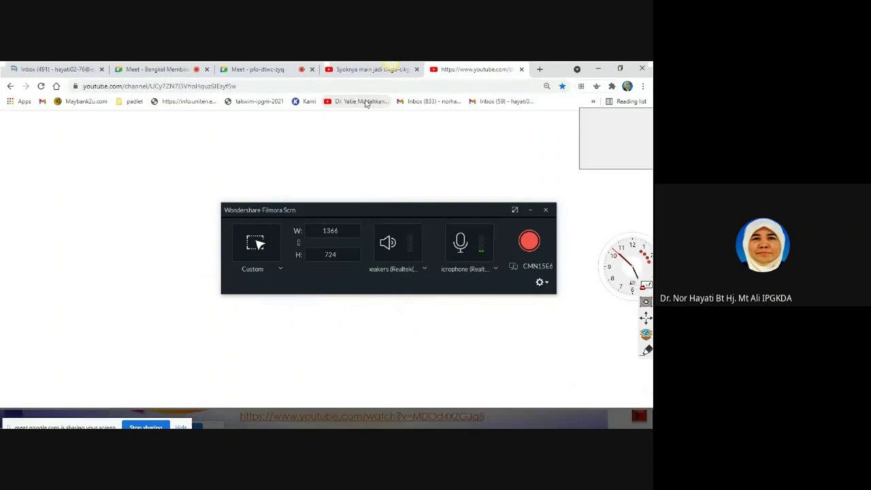
Step: Open the Fungsi Trigonometri Part 9 video, move the recorder window off the player, and fit the capture area to the player at 769 × 431
drag(402, 208, 419, 139)
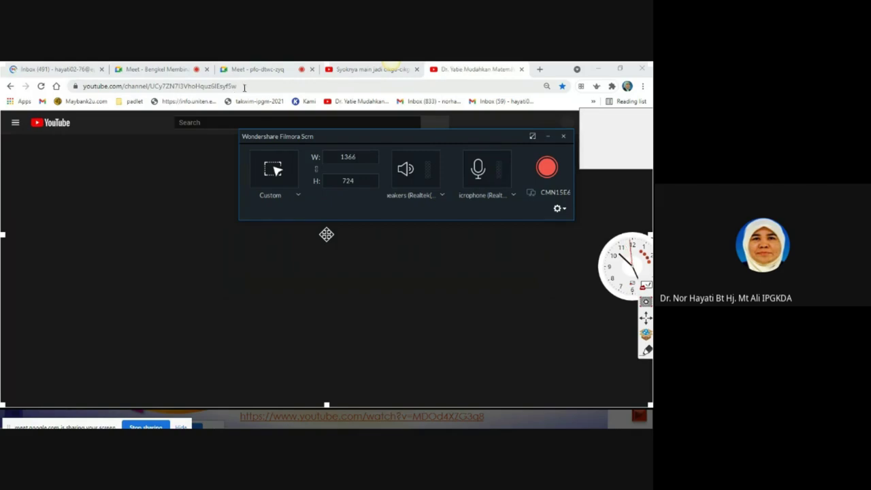
drag(438, 137, 487, 85)
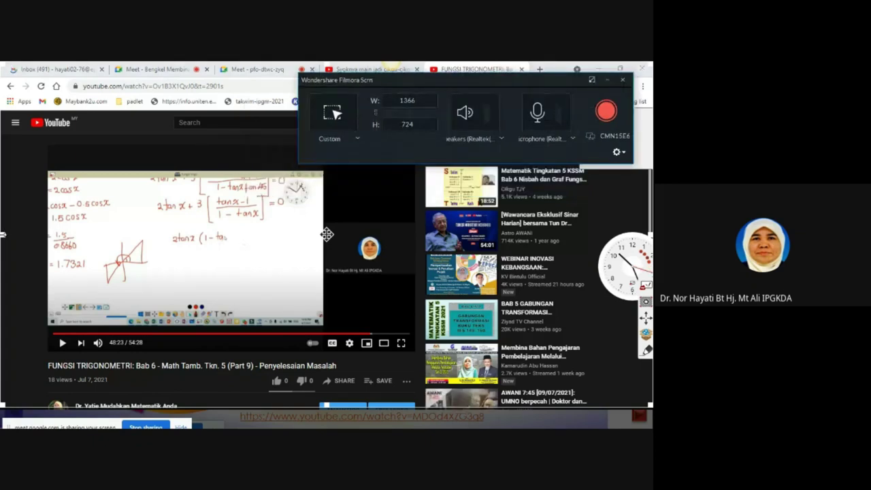
drag(3, 234, 46, 245)
drag(351, 407, 349, 397)
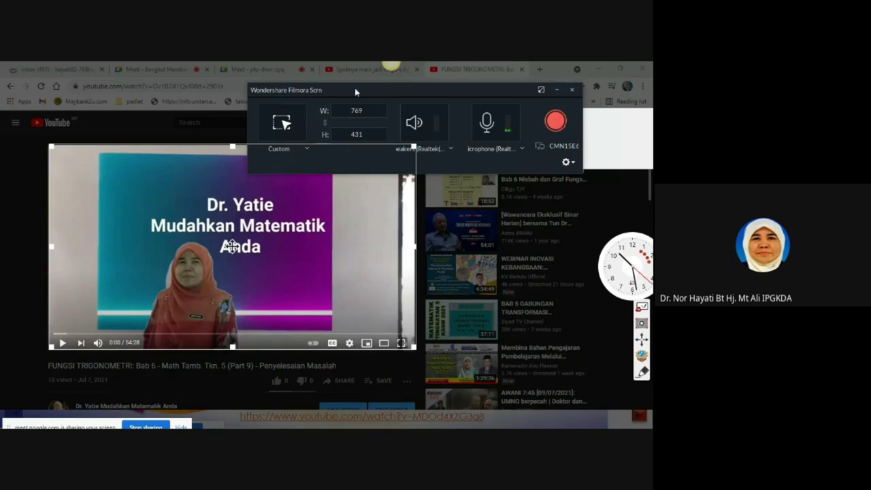
Step: Record the capture area while the YouTube video plays, stop the recording, and minimize the recorder window
click(554, 123)
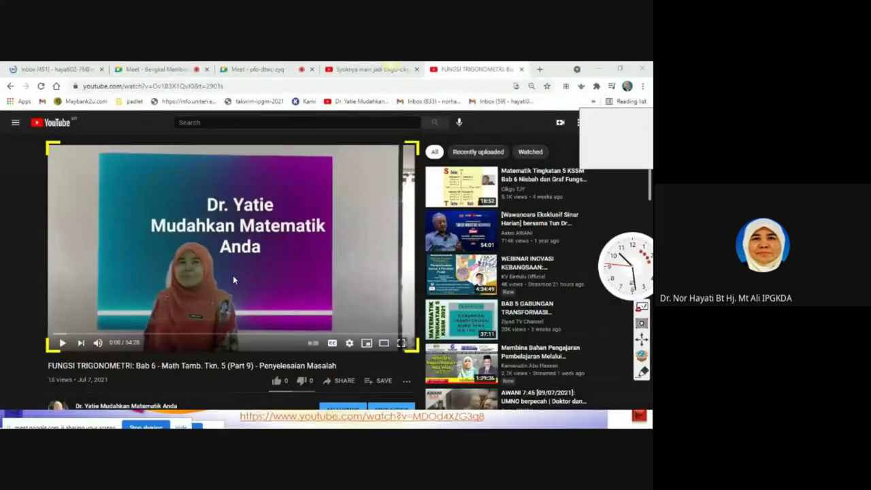
click(63, 344)
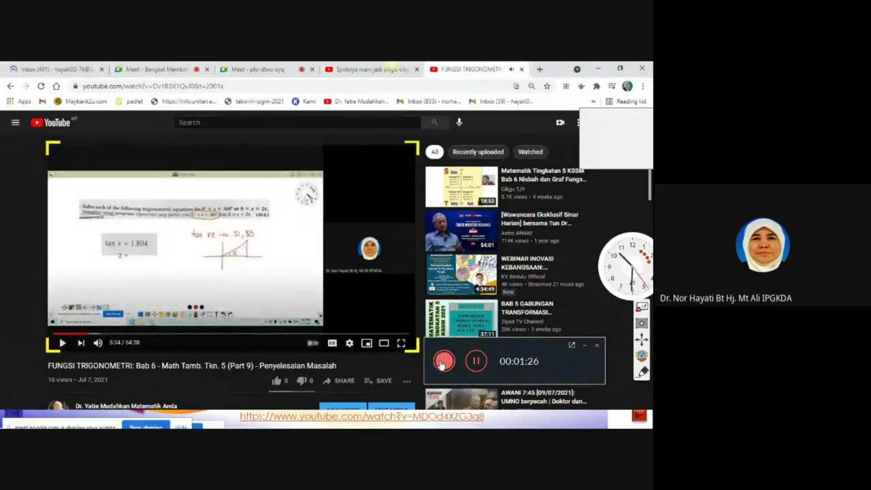
click(442, 364)
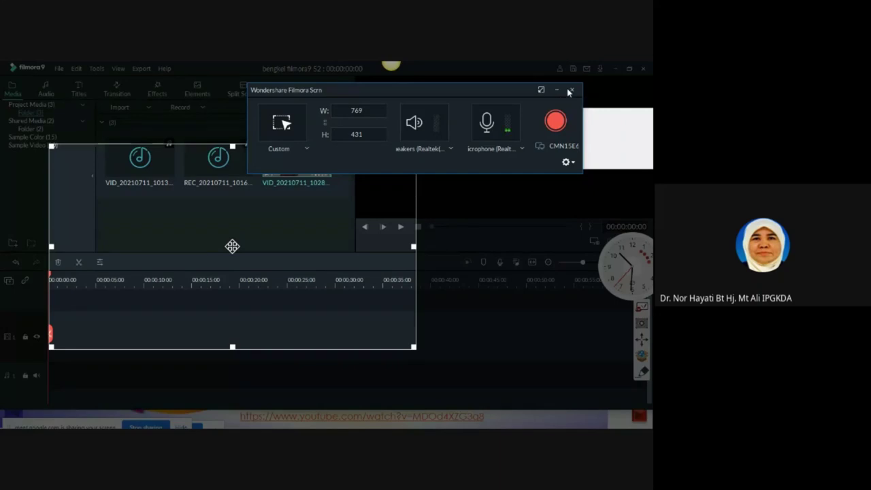
click(557, 90)
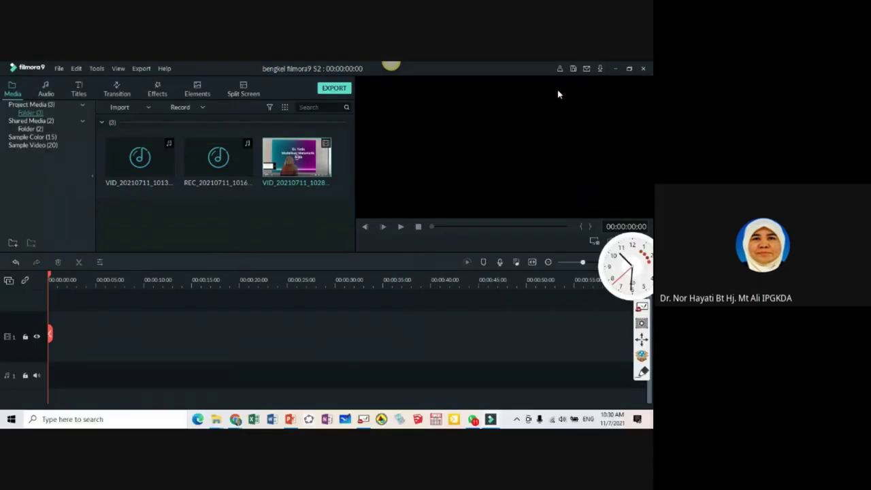
Step: Check the workshop's Google Meet window in Chrome and return to Filmora9
click(517, 420)
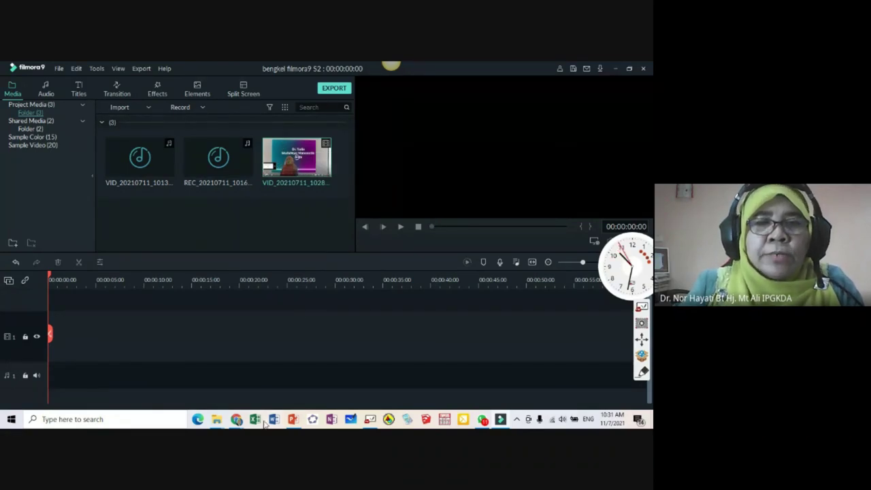
mouse_move(235, 421)
click(133, 371)
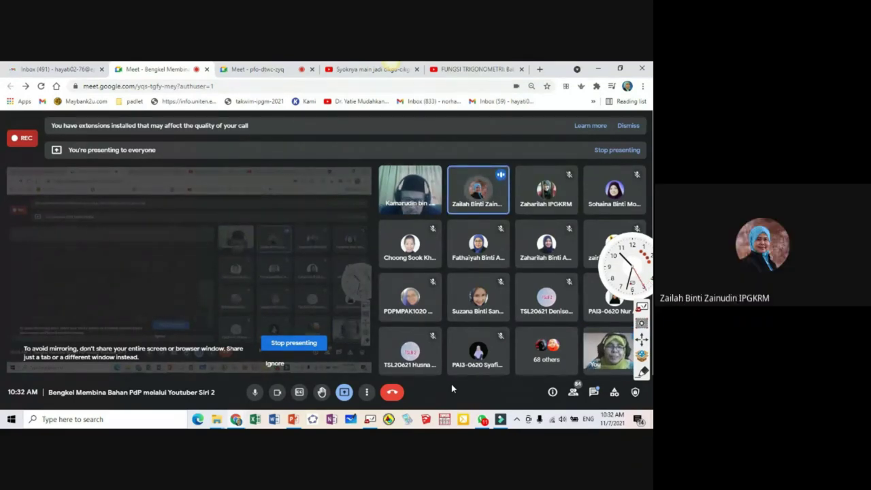
click(500, 419)
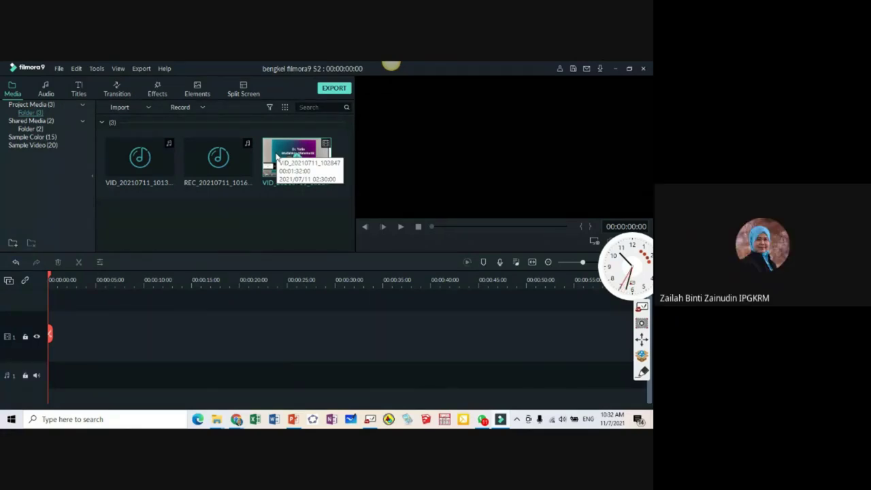
Step: Switch to Google Meet, dismiss the chat notification, check the second meeting room, and admit the waiting participant to the workshop call
mouse_move(237, 419)
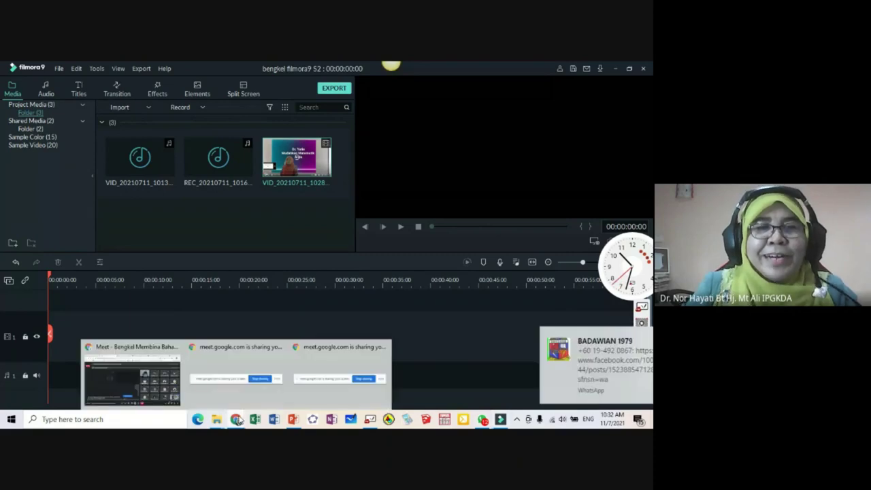
click(131, 375)
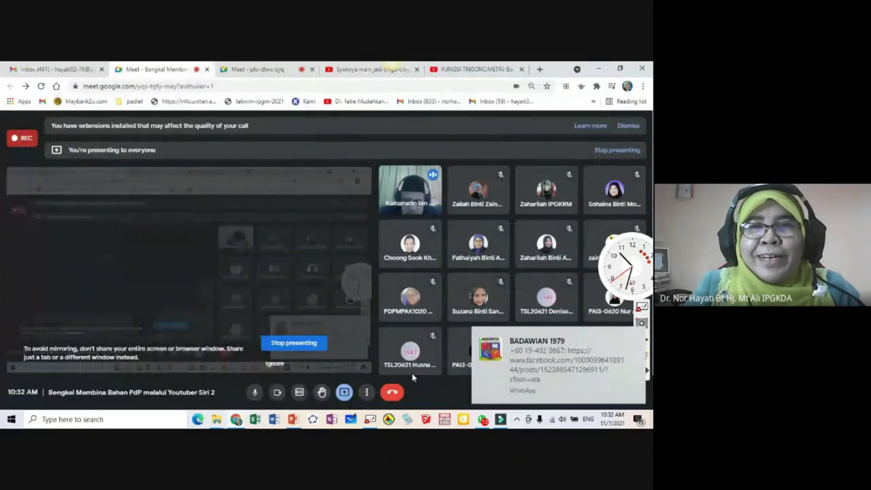
click(637, 338)
click(259, 68)
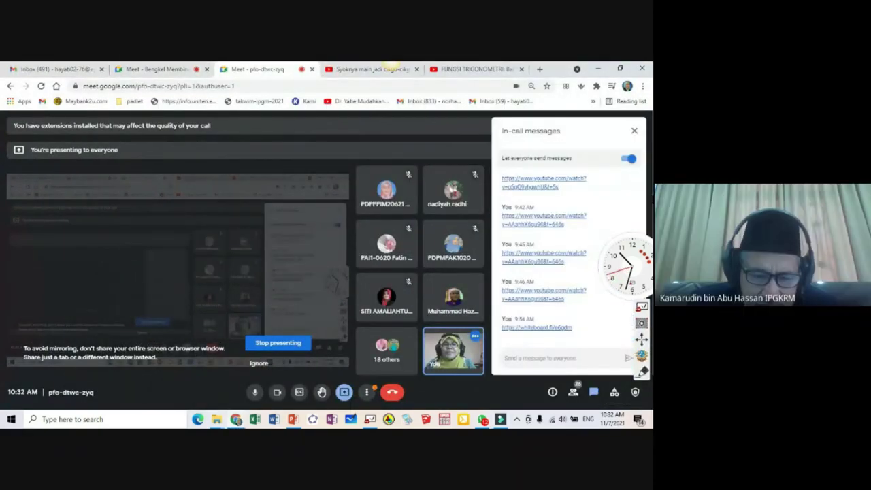
click(170, 69)
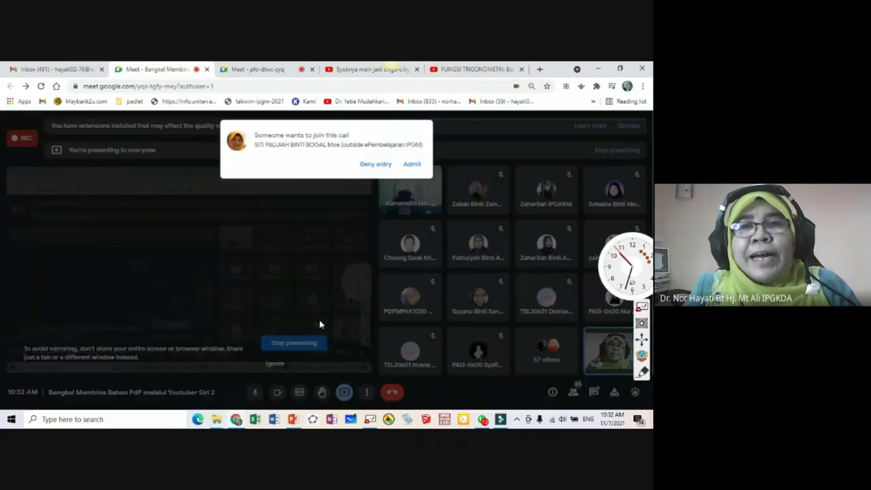
click(413, 162)
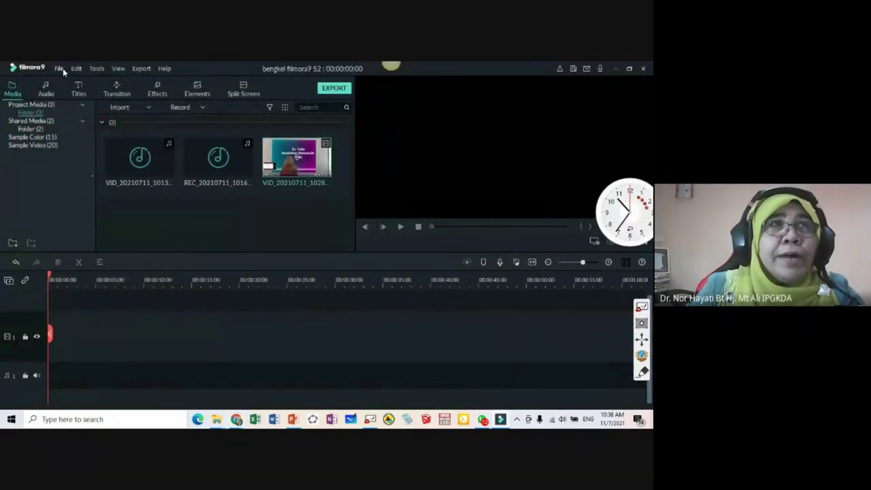
Step: Import the video "Tuisyen online PTKA_ Add Math Form 4_surd" from the kursus bersama folder into the project media, and close the file browser
click(60, 68)
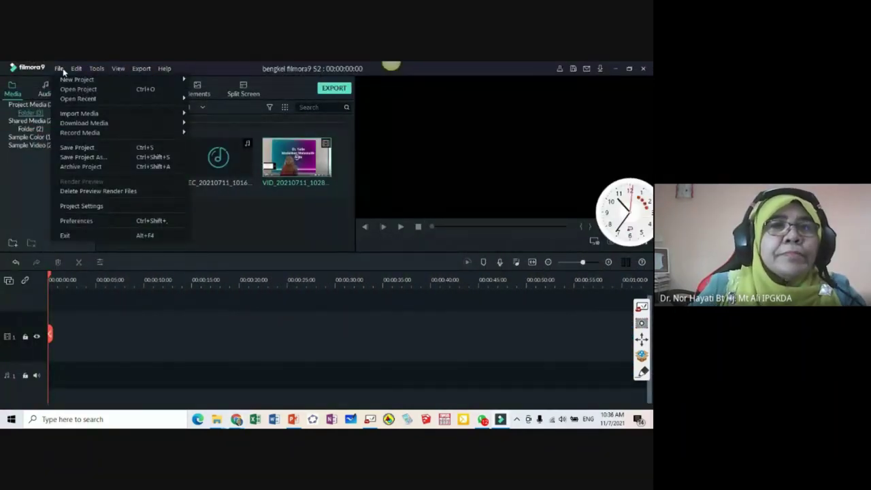
mouse_move(73, 115)
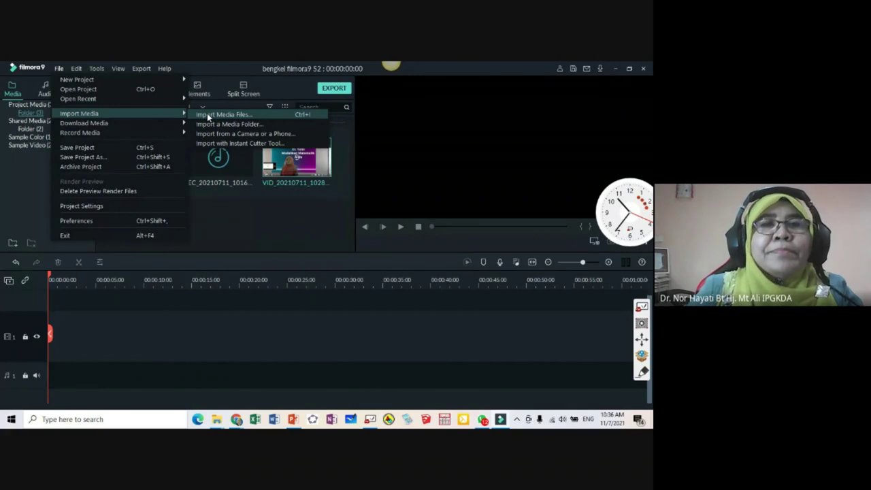
click(208, 115)
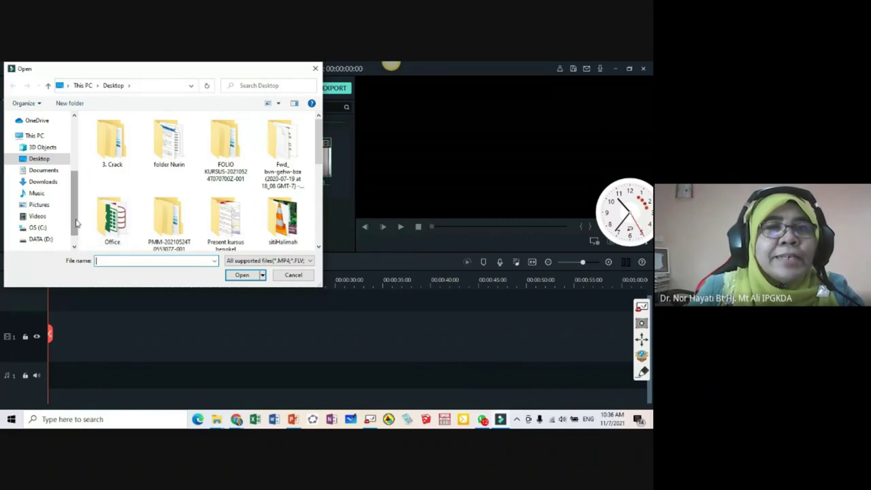
scroll(77, 223, down, 1)
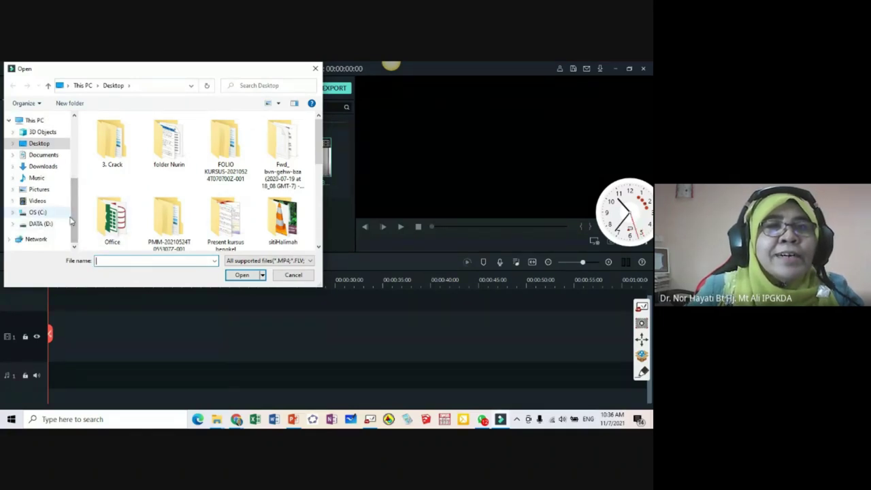
click(61, 212)
scroll(77, 163, up, 5)
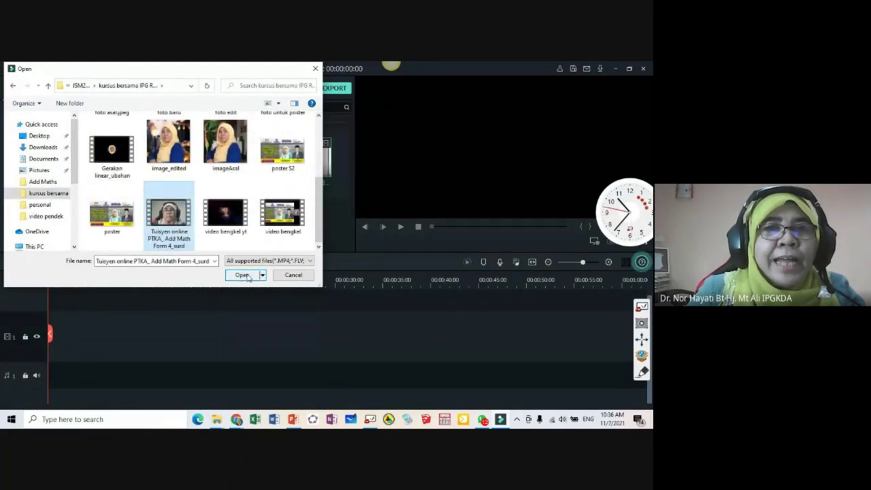
drag(213, 72, 545, 113)
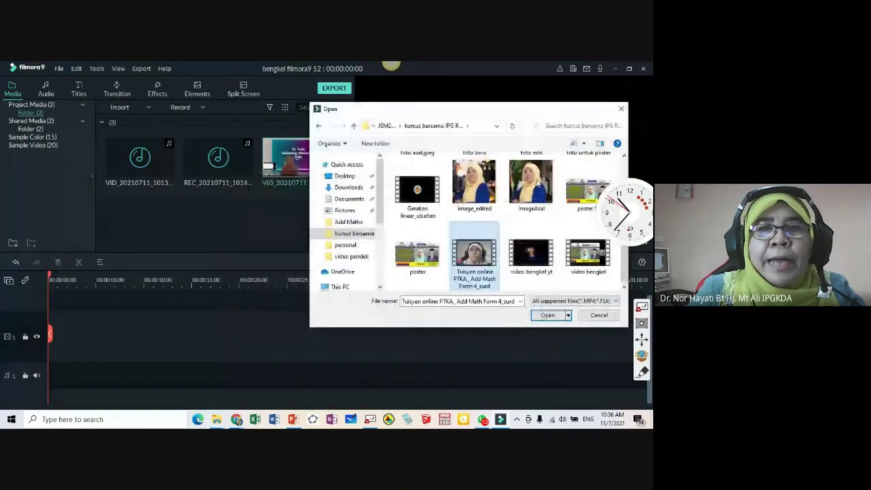
drag(475, 257, 215, 231)
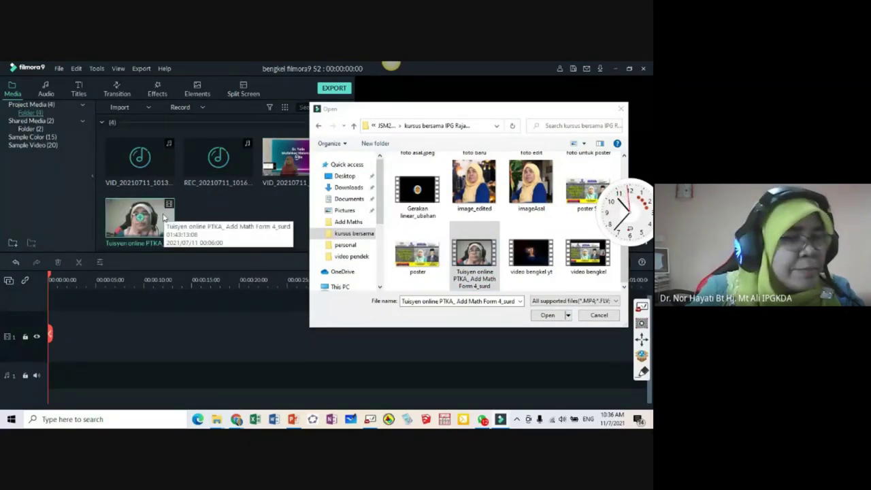
click(621, 110)
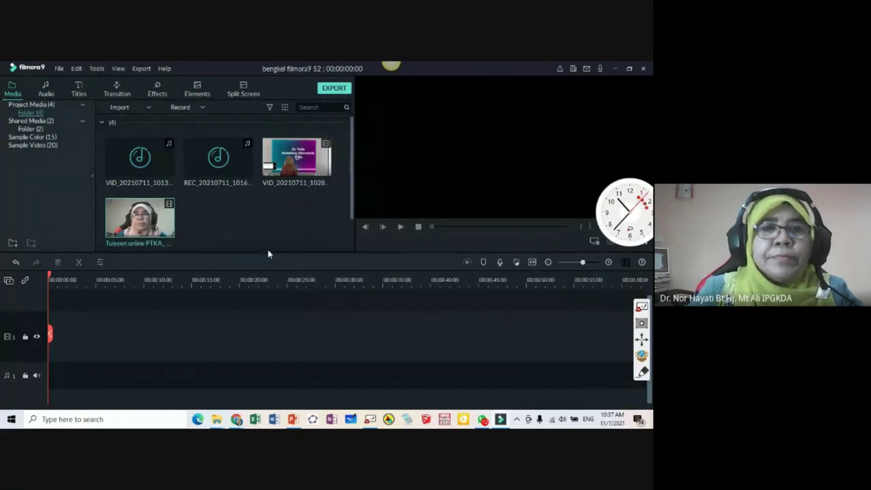
Step: Preview the imported tuition video by scrubbing through to its end, moving the floating clock off the preview controls
double_click(164, 221)
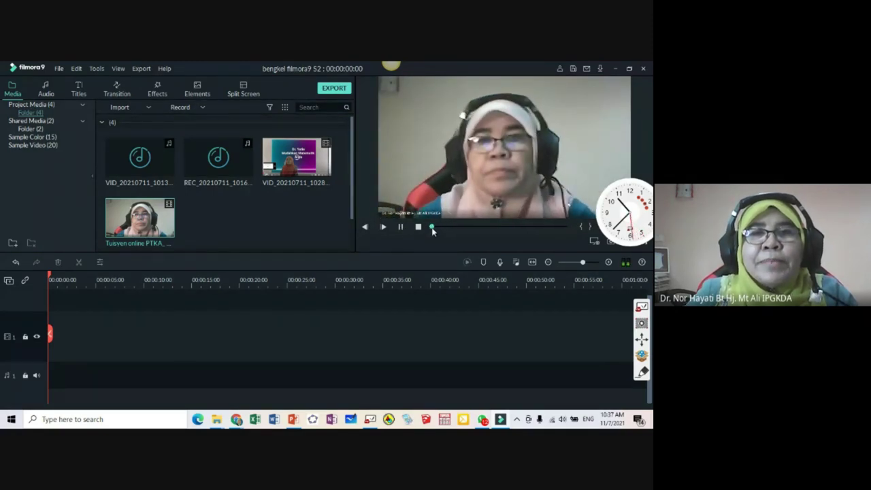
drag(432, 230, 440, 230)
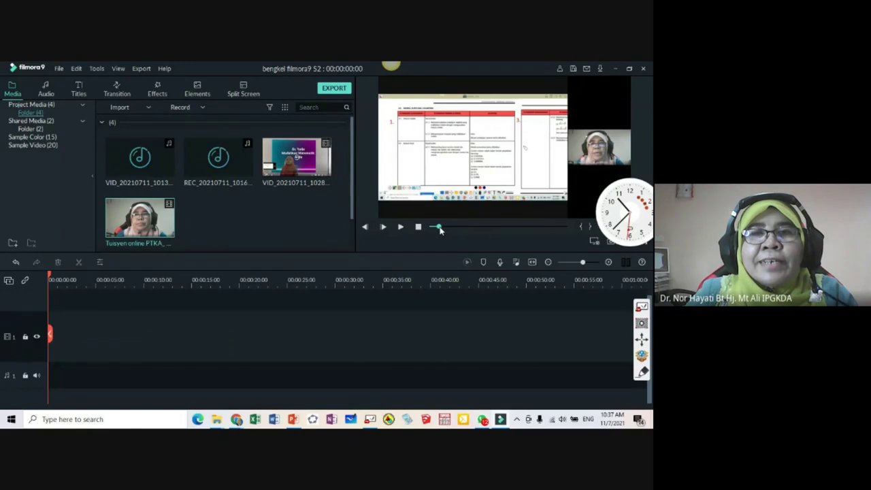
key(space)
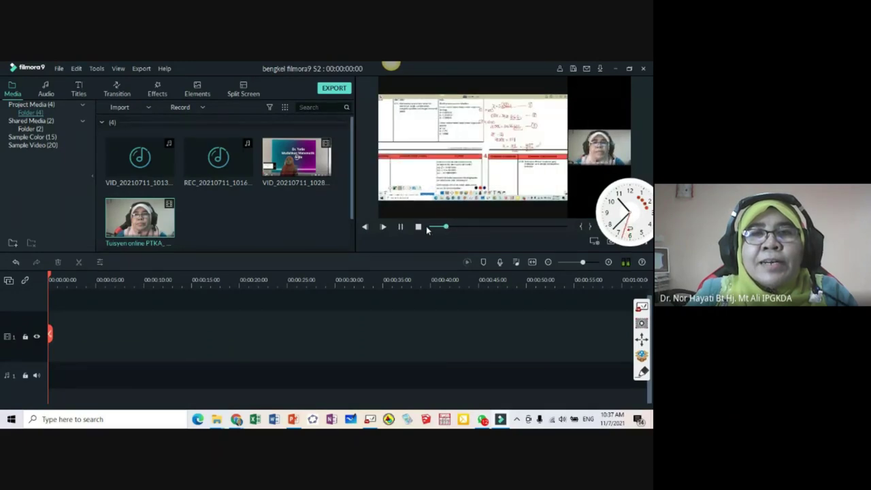
click(400, 226)
drag(446, 229, 488, 230)
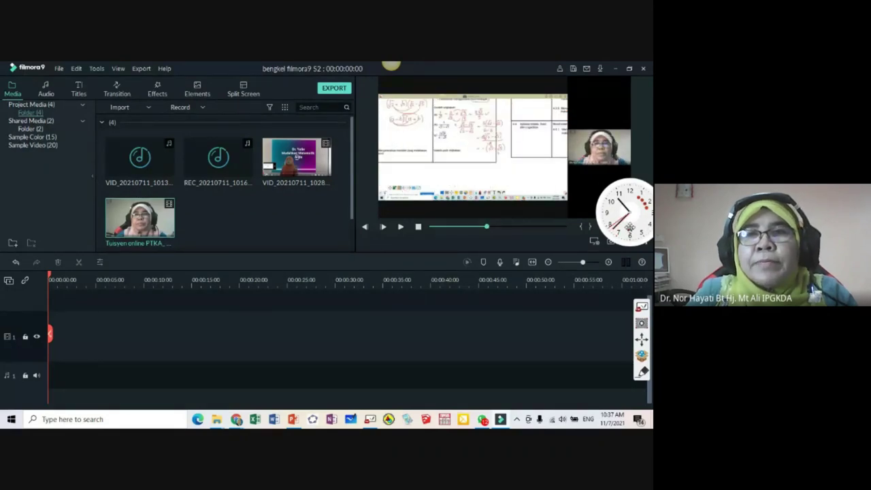
drag(629, 230, 613, 116)
drag(487, 228, 566, 232)
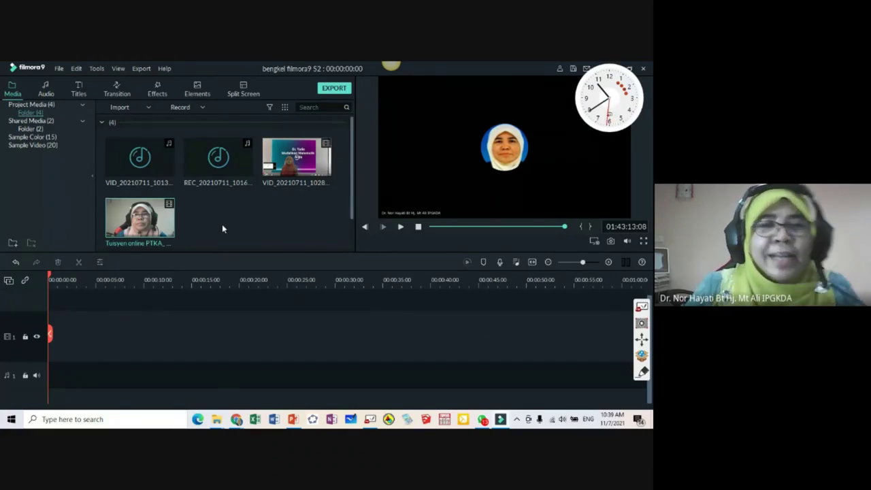
Step: Look at the track options on the empty timeline and enlarge the audio track by shifting the border with the video track
click(51, 309)
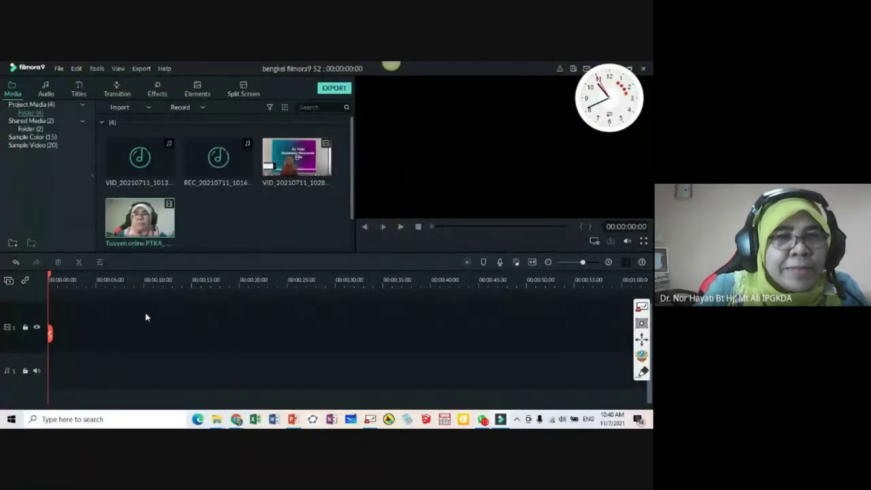
right_click(27, 315)
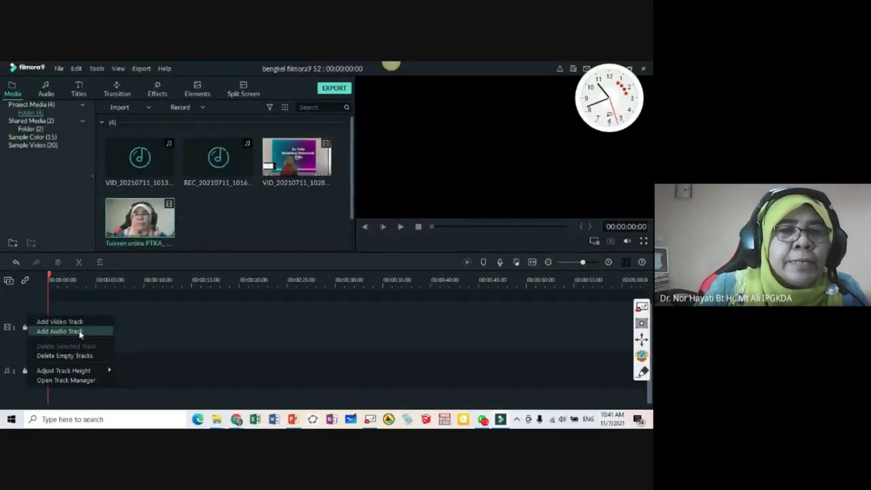
click(23, 346)
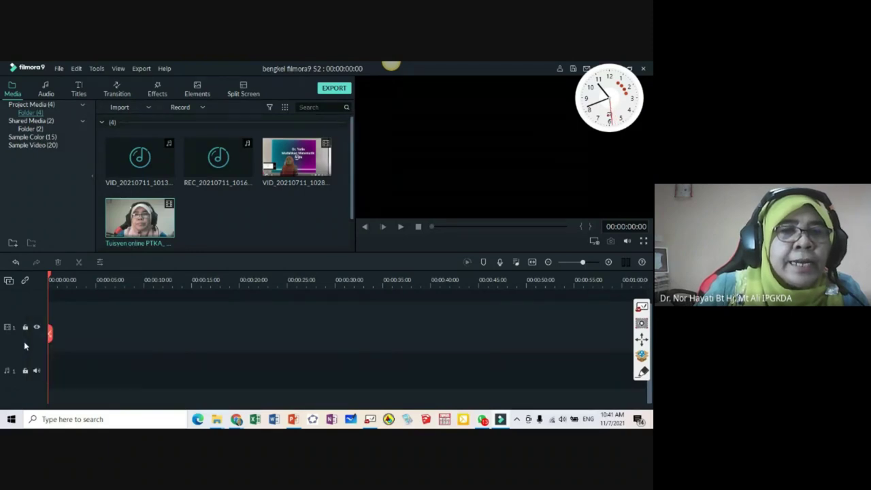
drag(32, 352, 36, 336)
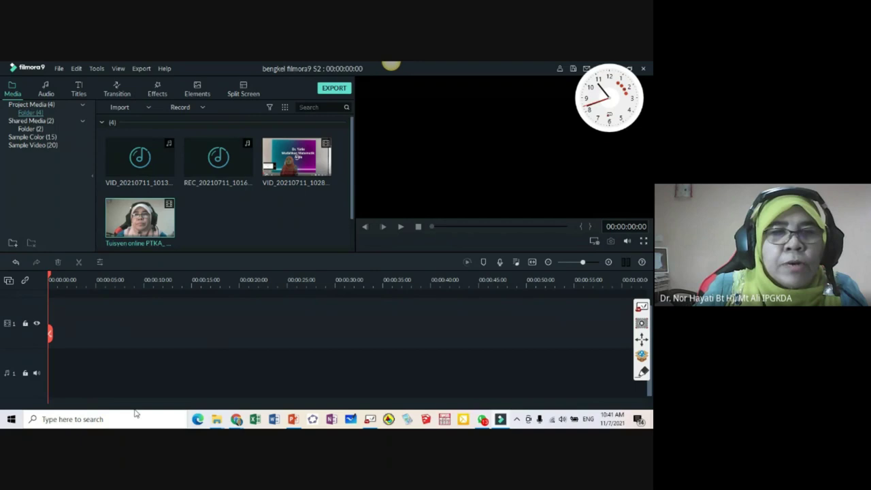
Step: Place the imported "Tuisyen online PTKA" video at the start of video track 1 and dismiss the project setting mismatch question
scroll(578, 381, down, 1)
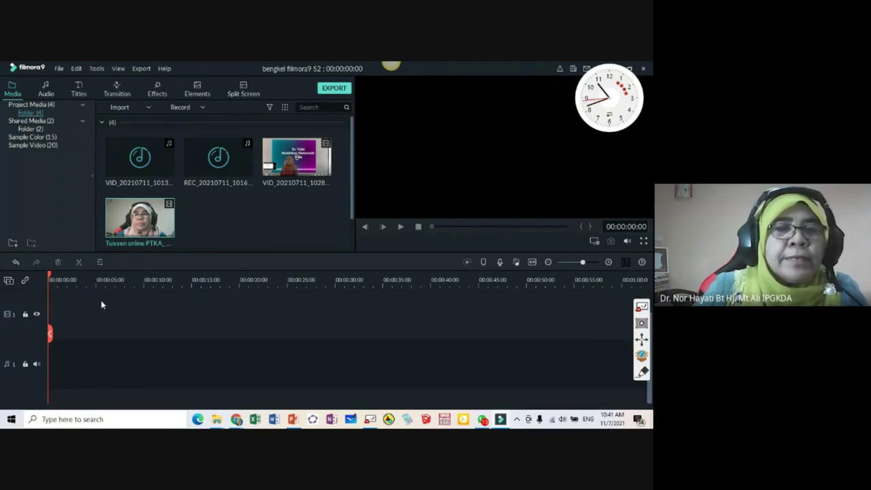
mouse_move(120, 237)
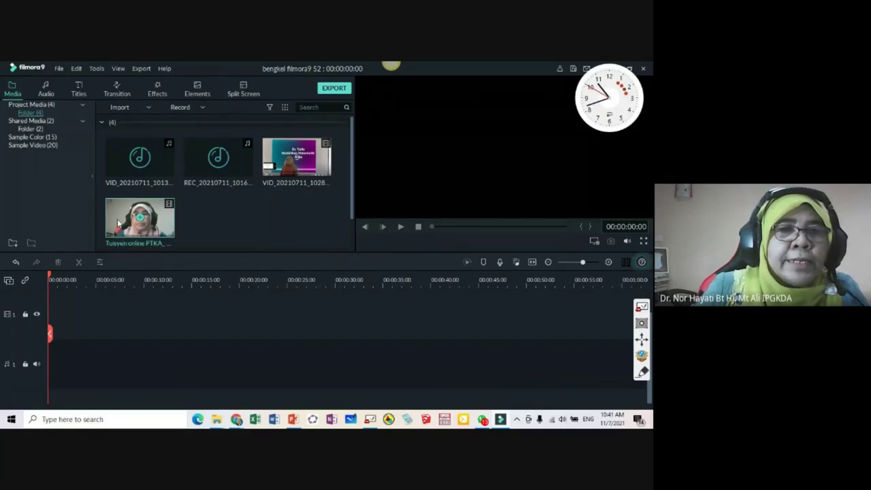
drag(117, 223, 52, 324)
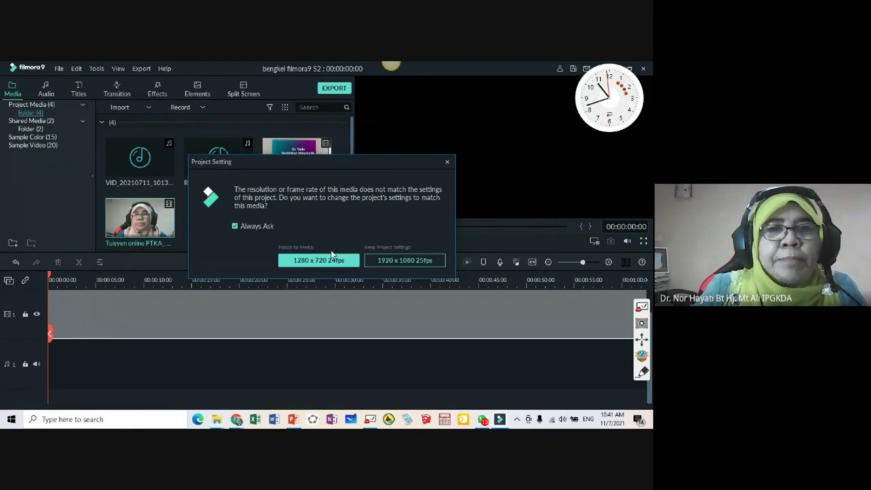
click(447, 164)
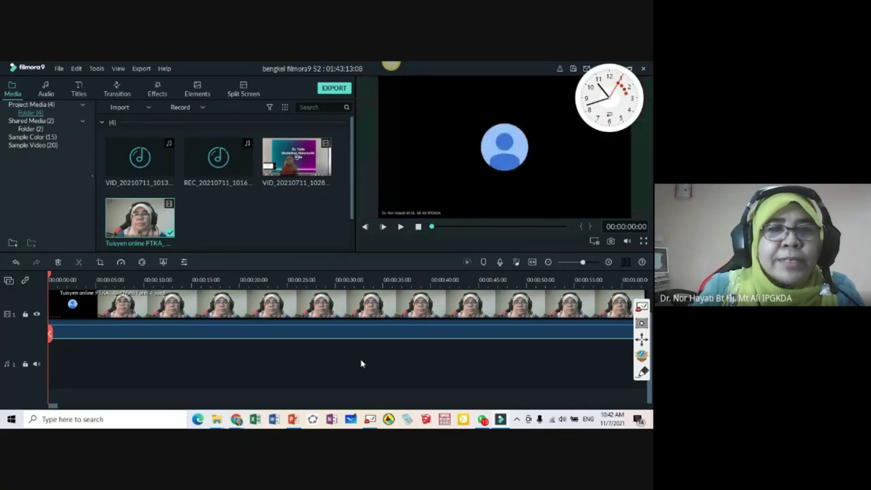
Step: Shift the floating annotation toolbar off the timeline and zoom the timeline out until the ruler labels are 20 seconds apart
mouse_move(641, 338)
mouse_down()
mouse_move(600, 309)
mouse_move(600, 228)
mouse_up()
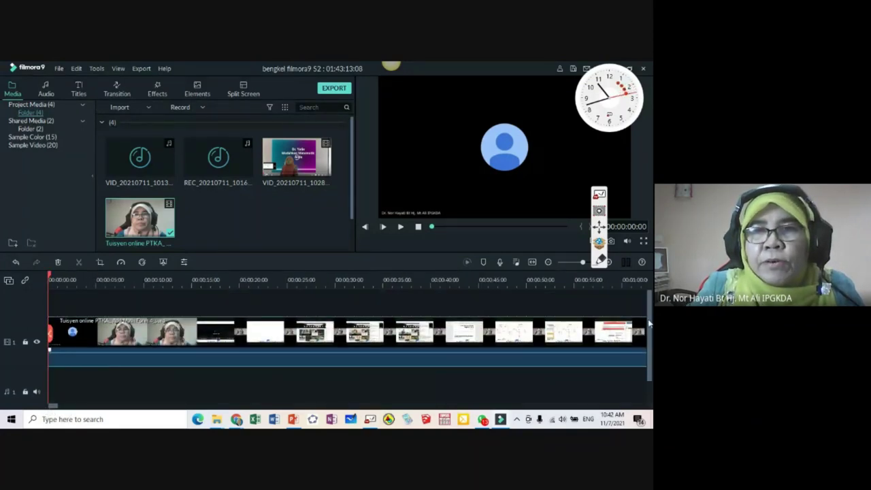
drag(582, 265, 578, 267)
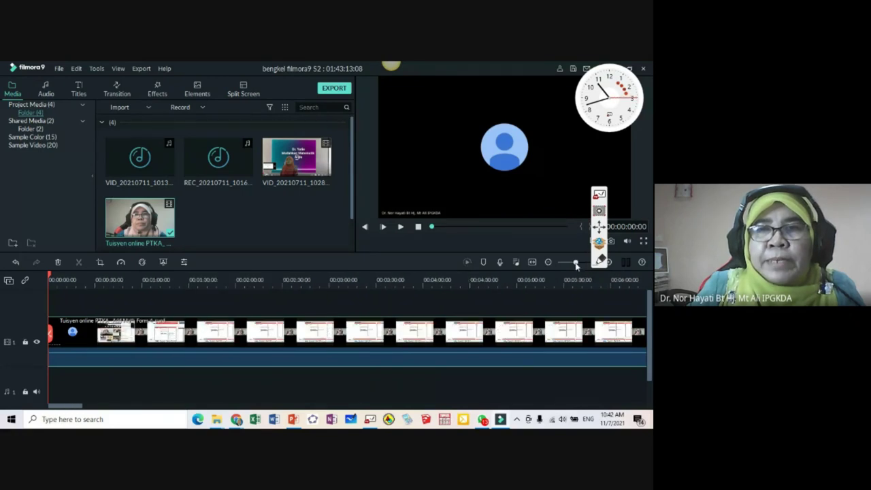
drag(578, 266, 579, 266)
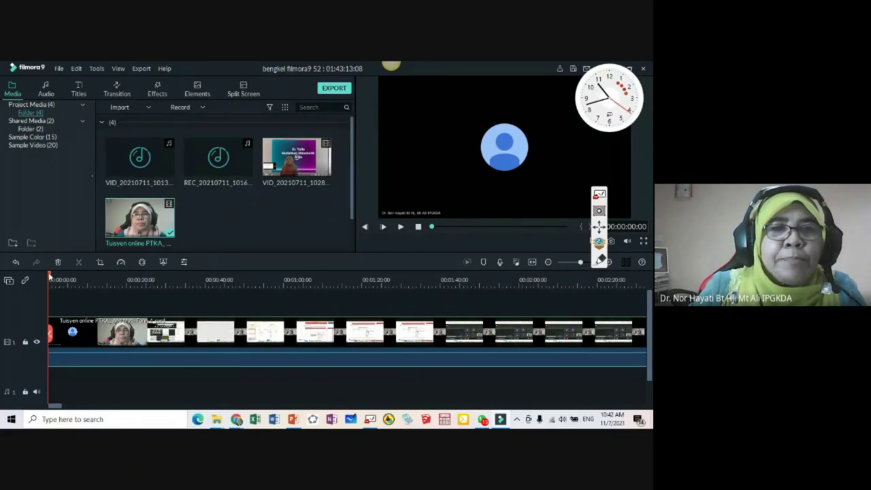
Step: Scrub and play the tuition clip on the timeline to about 00:01:33, and return the playhead to the start
drag(49, 278, 192, 286)
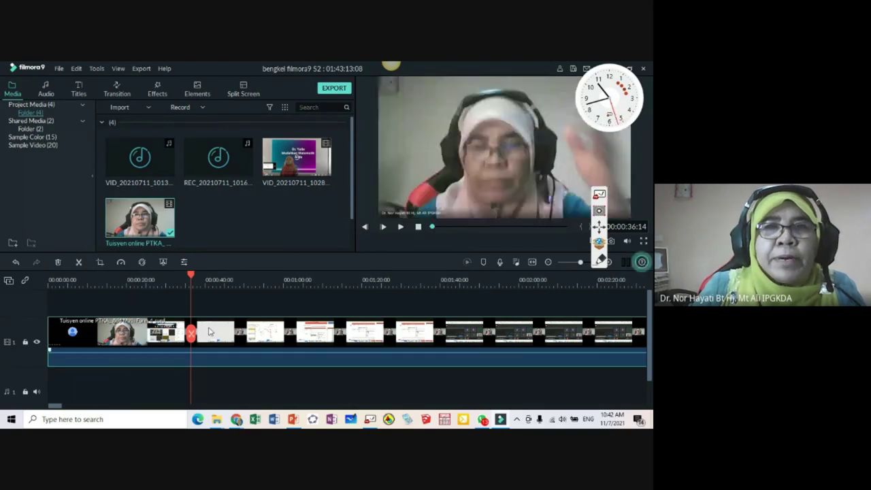
click(194, 277)
drag(197, 279, 392, 284)
key(space)
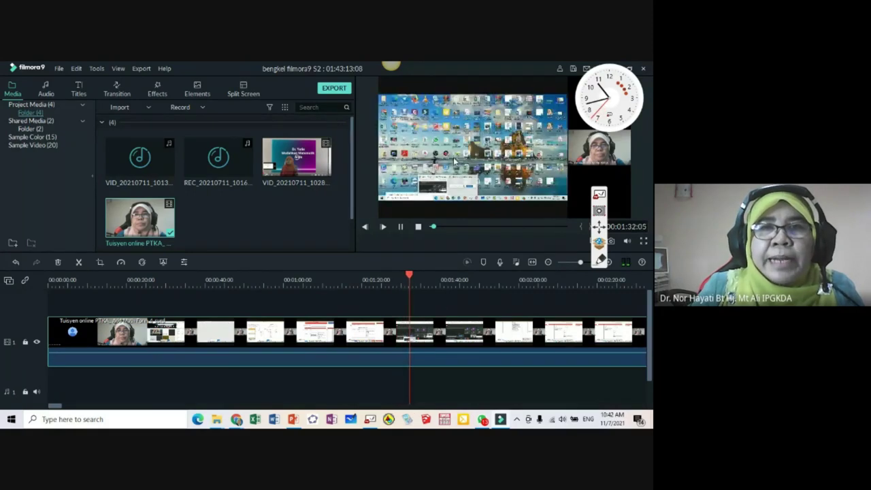
click(401, 227)
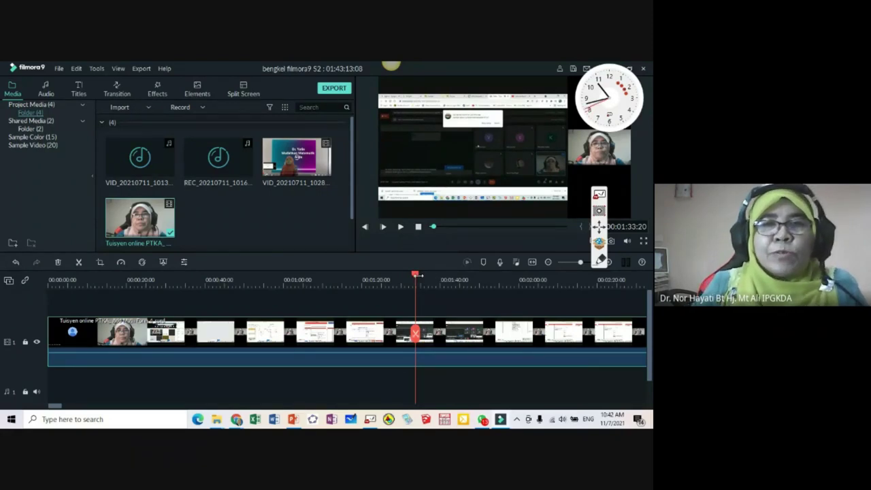
drag(415, 277, 49, 277)
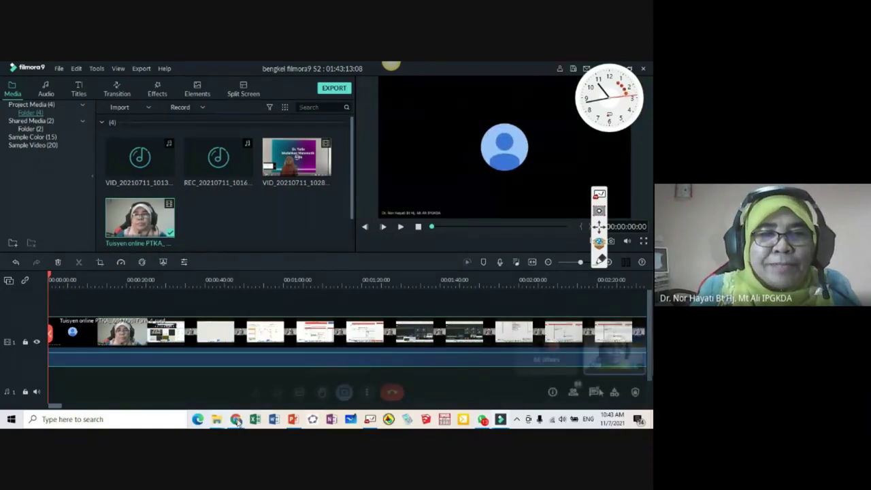
Step: Switch to Google Meet, read the in-call messages, close them, and return to Filmora9
click(594, 393)
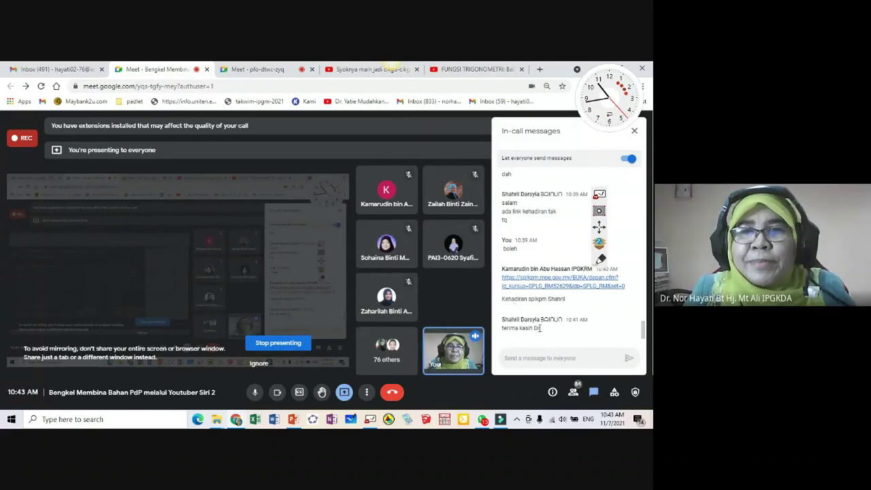
click(594, 392)
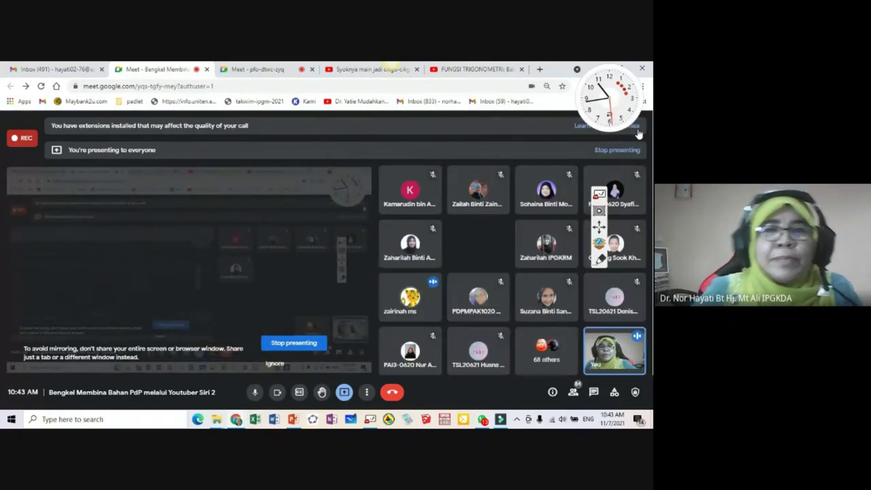
key(alt+Tab)
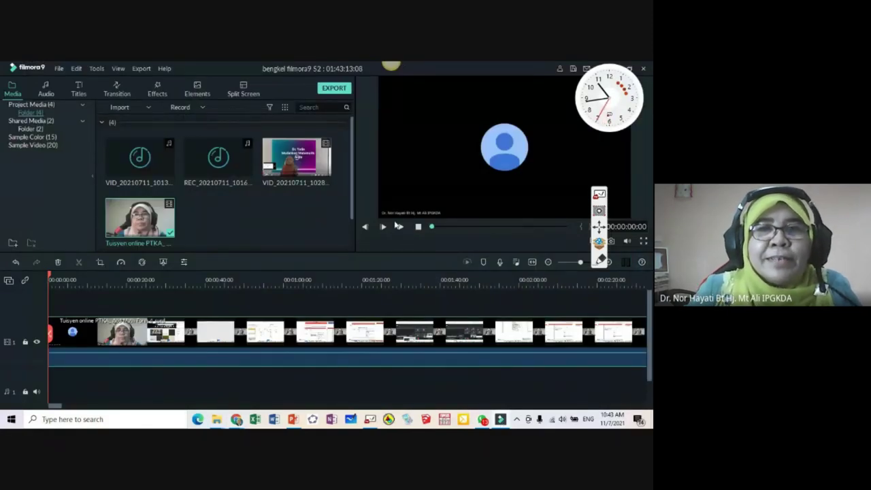
Step: Play the opening of the tuition clip, and scrub the preview forward to about 00:03:42 to look for the lesson's start
click(400, 228)
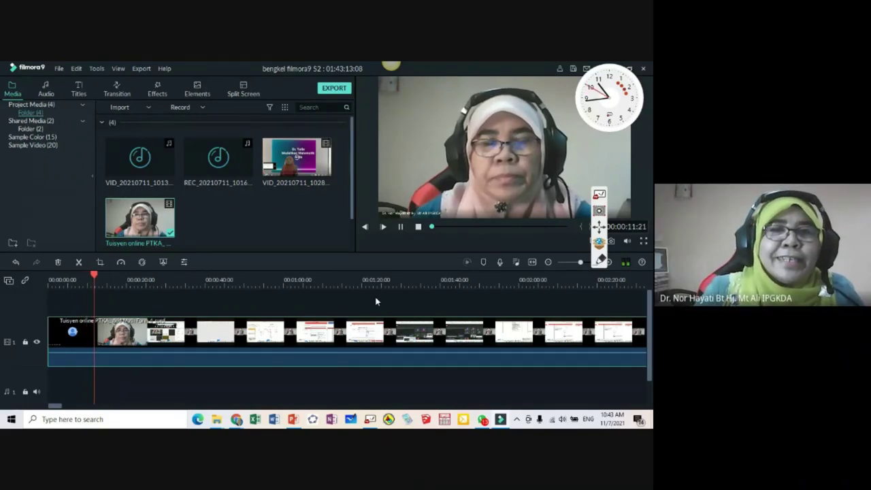
click(400, 227)
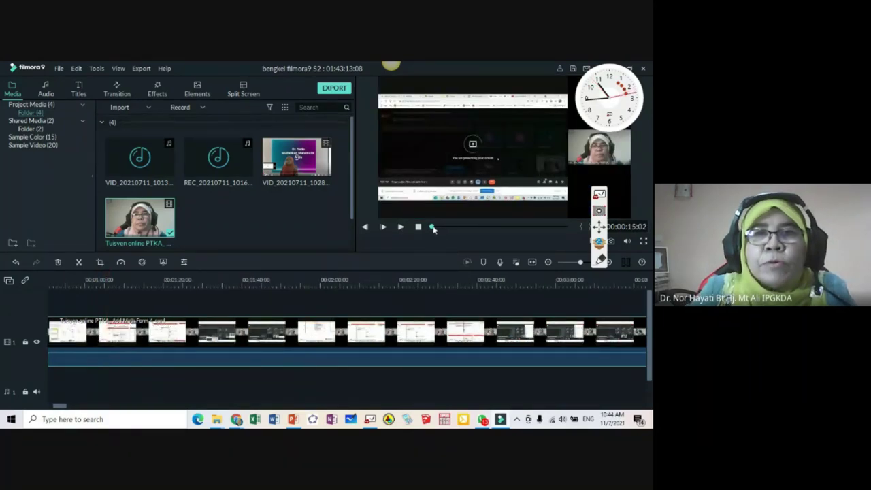
drag(432, 227, 471, 229)
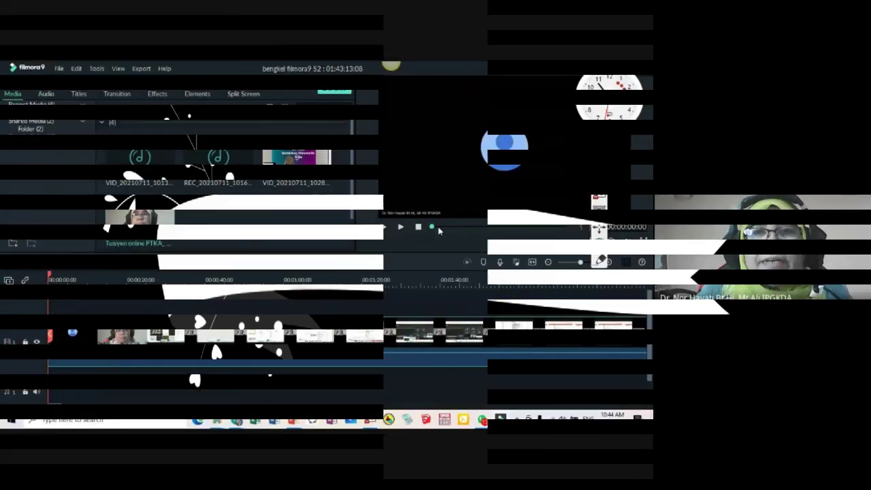
drag(437, 229, 440, 229)
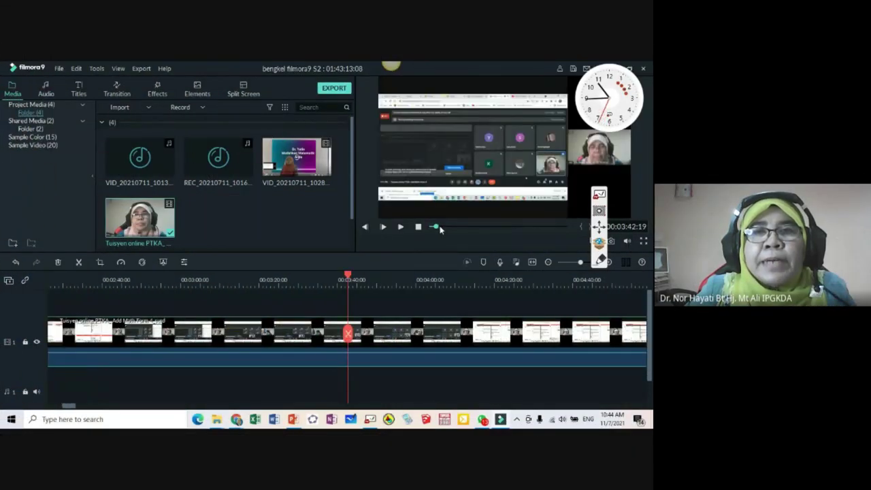
drag(439, 230, 437, 229)
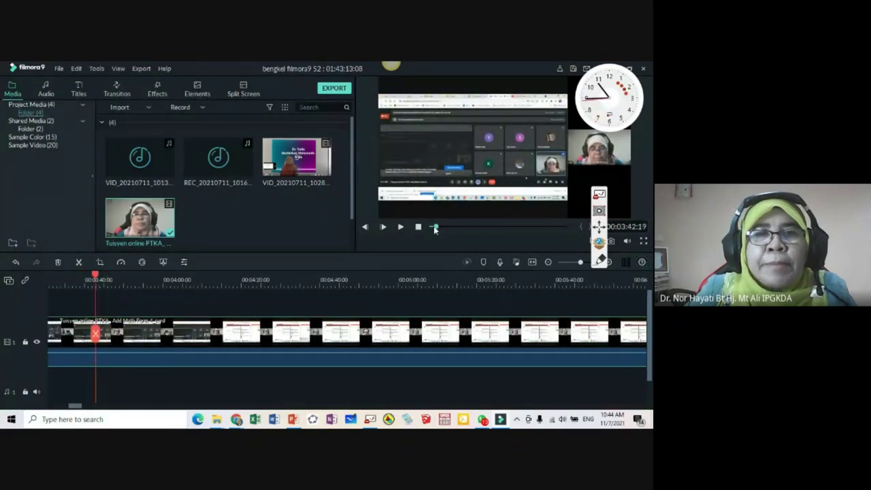
Step: Split the tuition clip on video track 1 at 00:03:24:09
mouse_move(78, 407)
mouse_down()
mouse_move(49, 407)
mouse_move(73, 408)
mouse_up()
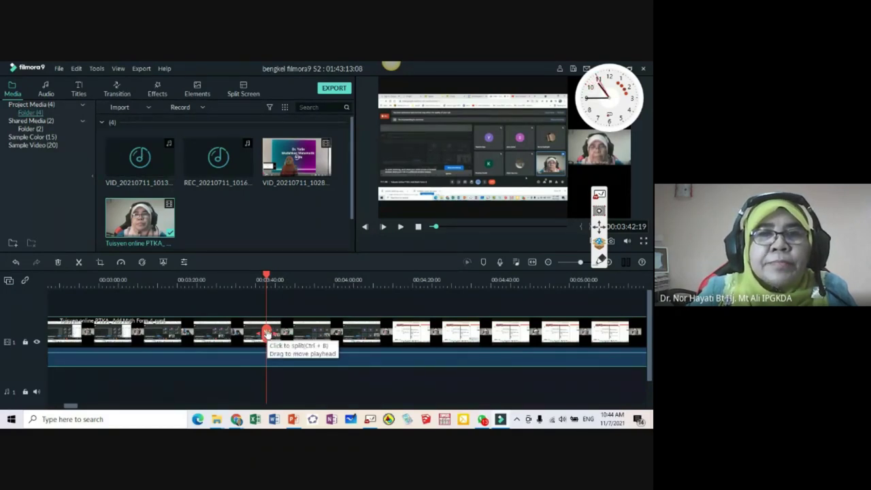
drag(268, 278, 240, 281)
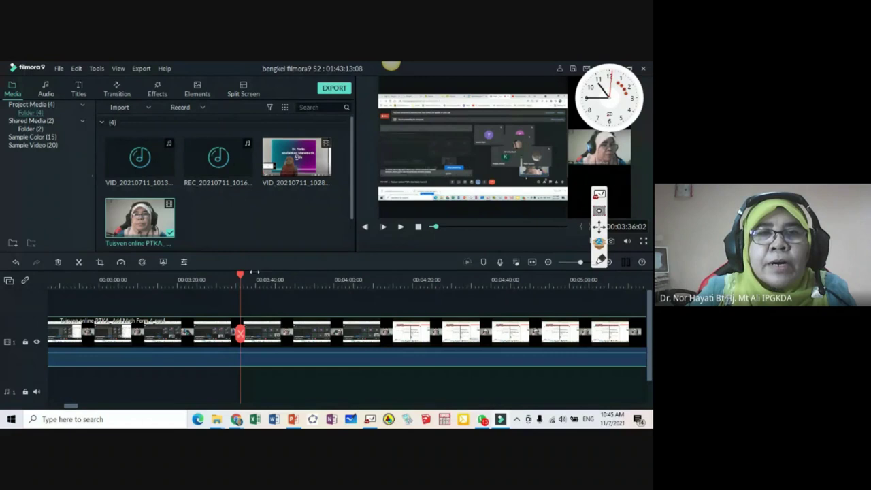
drag(239, 278, 195, 285)
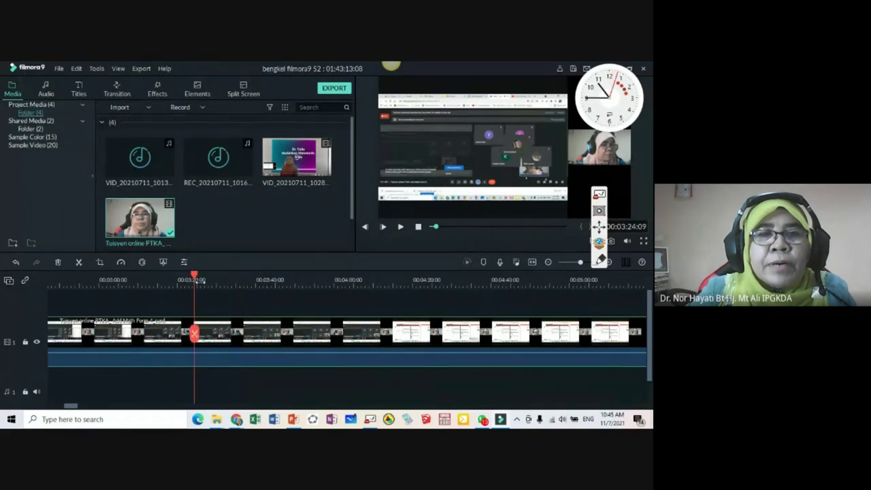
mouse_move(70, 406)
mouse_down()
mouse_move(53, 407)
mouse_move(66, 408)
mouse_up()
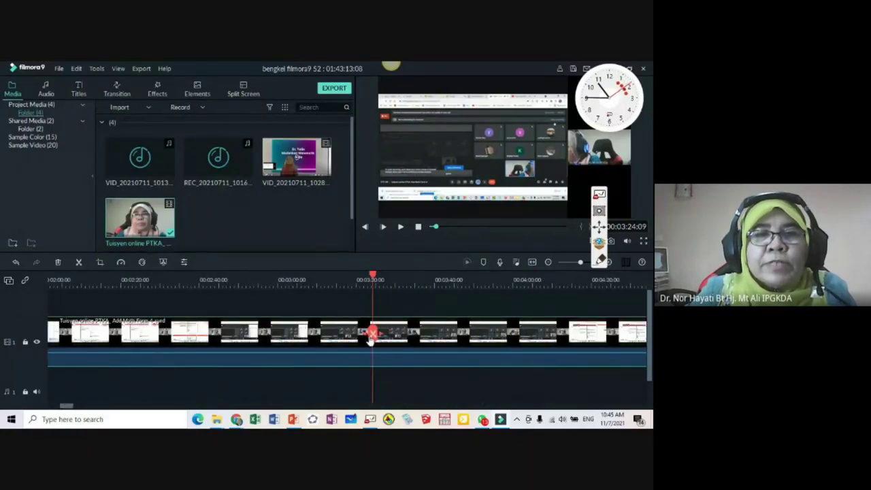
click(78, 262)
Step: Move the second part of the split clip about 4 seconds later to leave a gap after the first part
click(368, 280)
click(351, 276)
click(392, 341)
drag(392, 341, 402, 341)
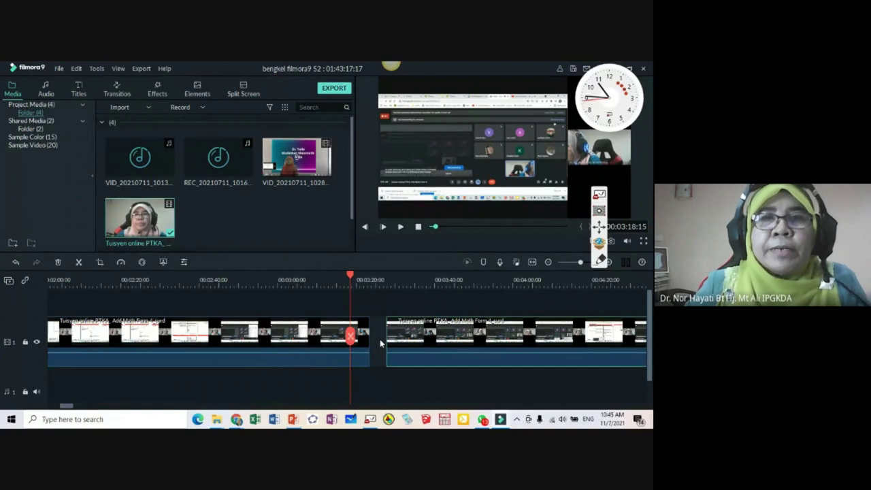
Step: Delete the first part of the split clip and move the remaining part to the start of video track 1
right_click(238, 338)
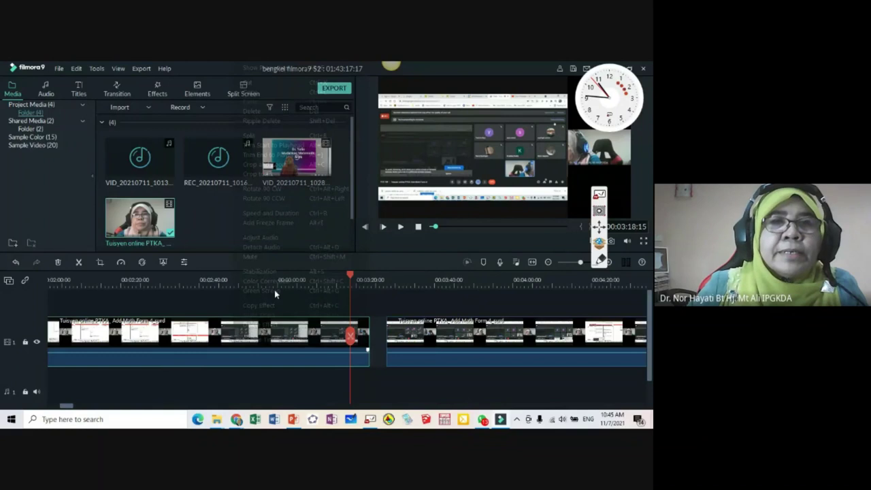
key(Delete)
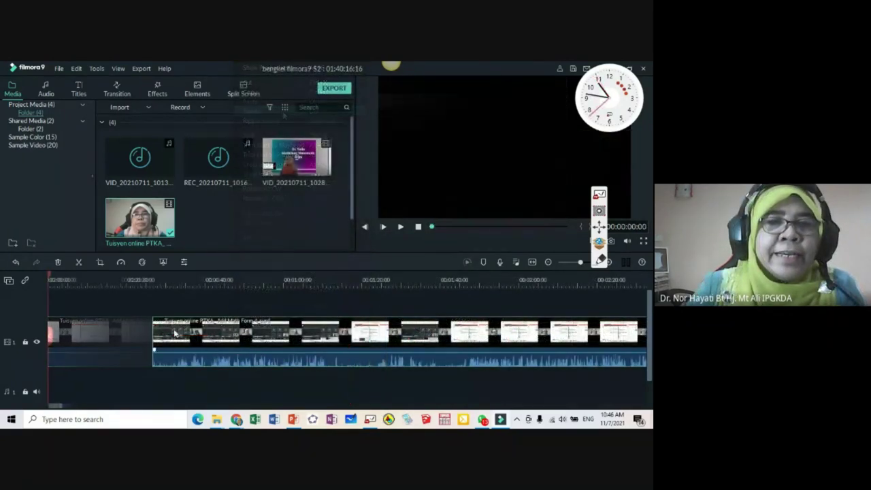
drag(175, 333, 54, 333)
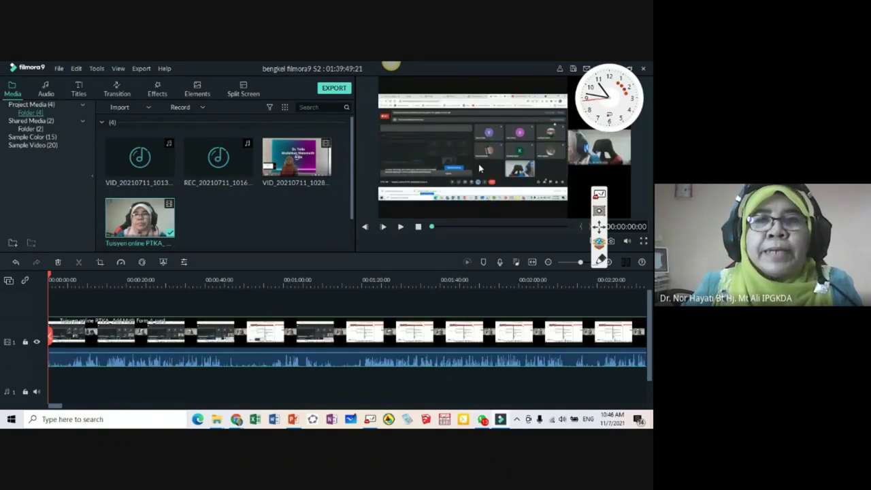
Step: Play the start of the trimmed clip, split it at 00:00:06:14, and delete the piece before the split
click(401, 227)
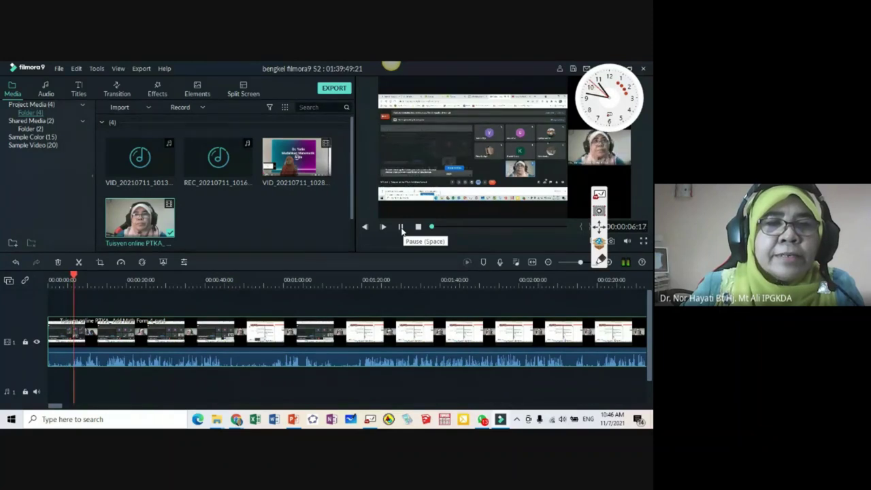
click(401, 227)
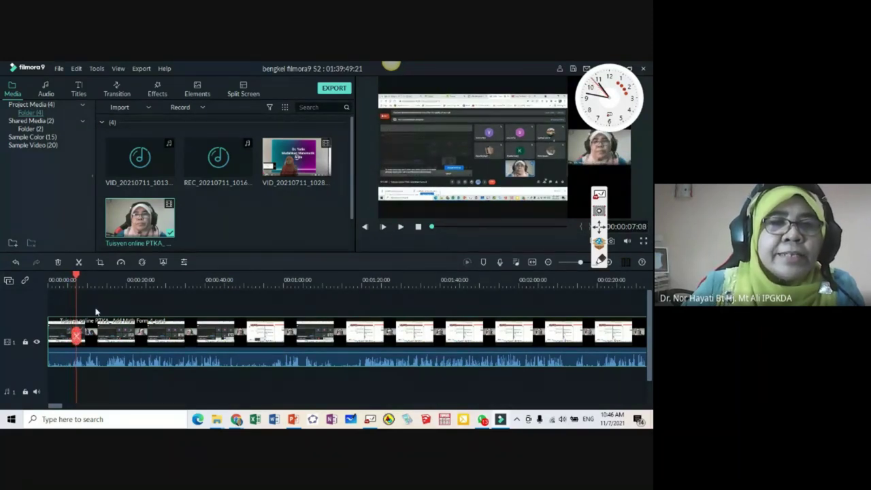
click(72, 279)
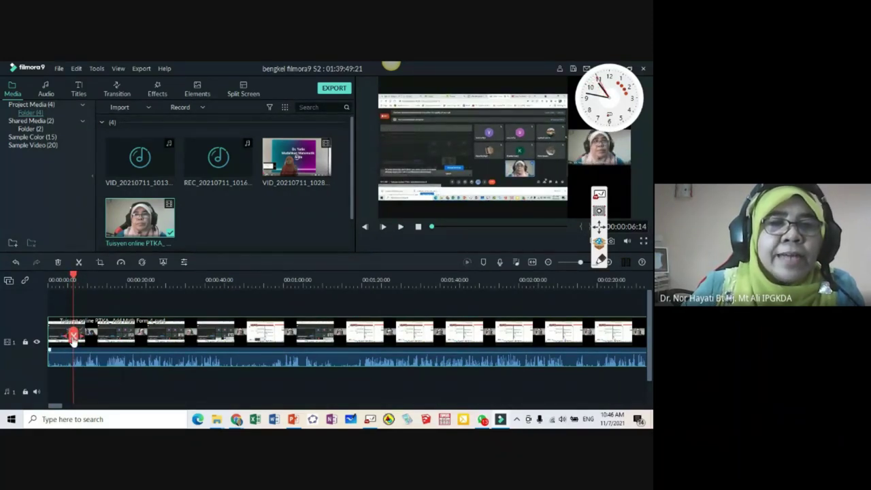
click(73, 334)
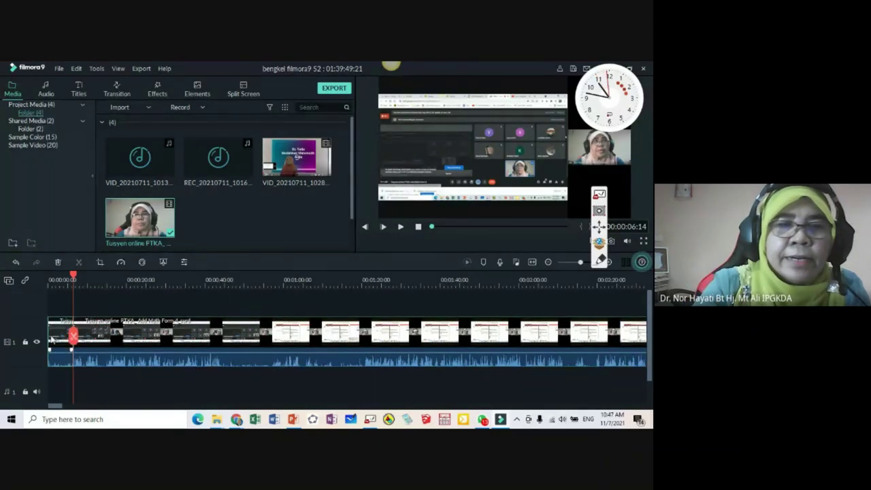
key(Delete)
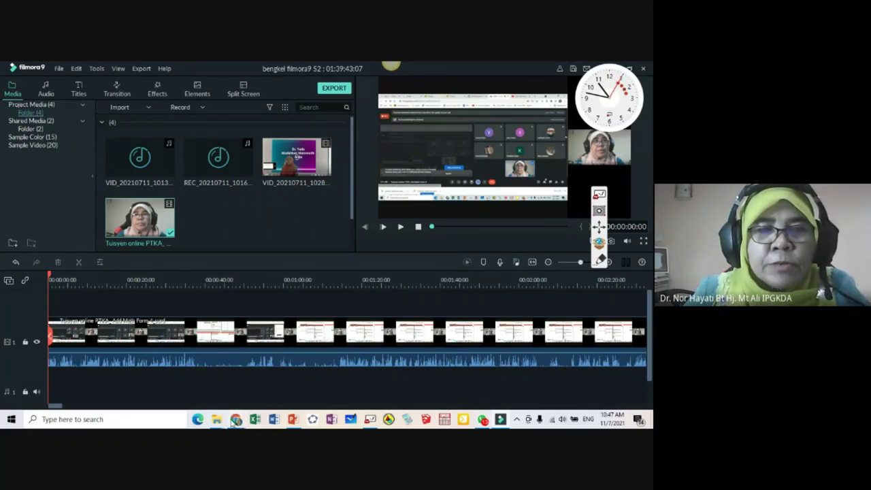
Step: Check the participants in the Google Meet call, return to Filmora9, and place the playhead at 00:00:00:12
mouse_move(236, 419)
click(143, 384)
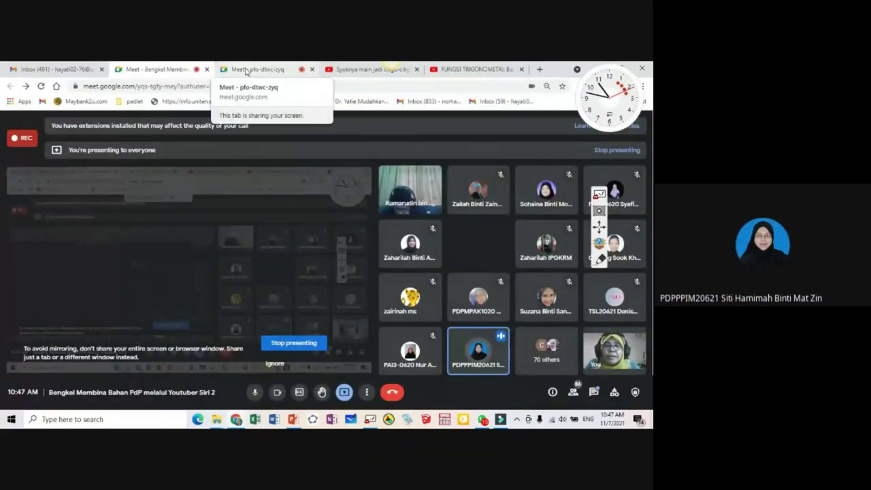
click(500, 419)
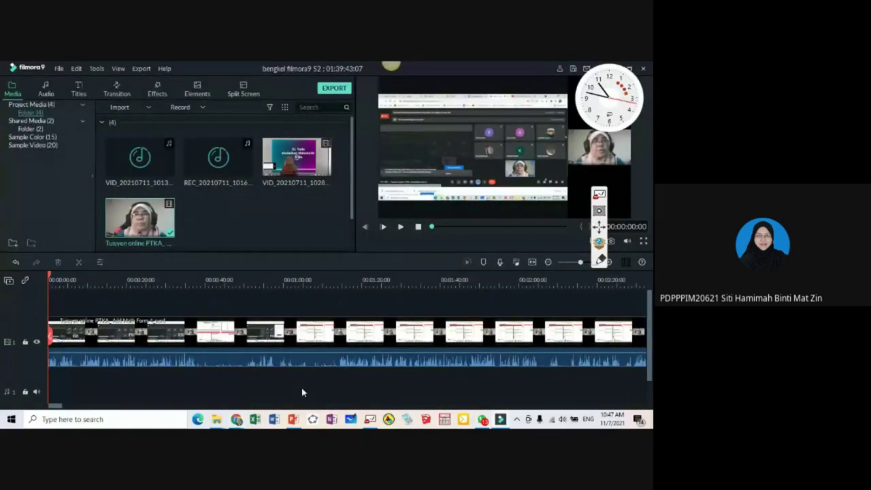
click(51, 274)
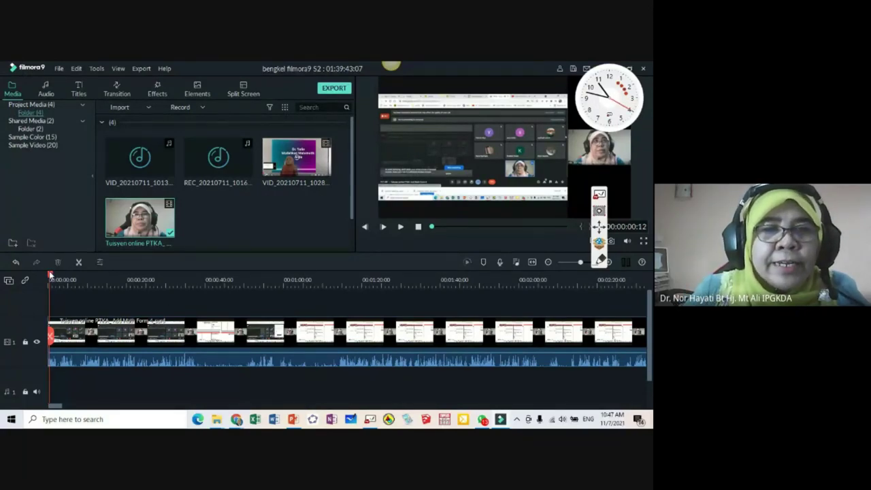
Step: Split the lesson video on track 1 at 00:00:37:10 and again at 00:01:14:06
drag(50, 274, 195, 298)
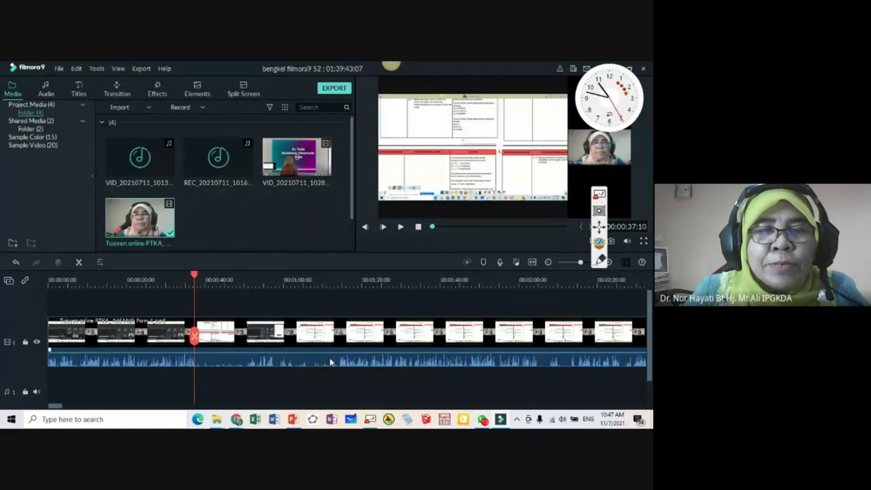
drag(194, 275, 195, 291)
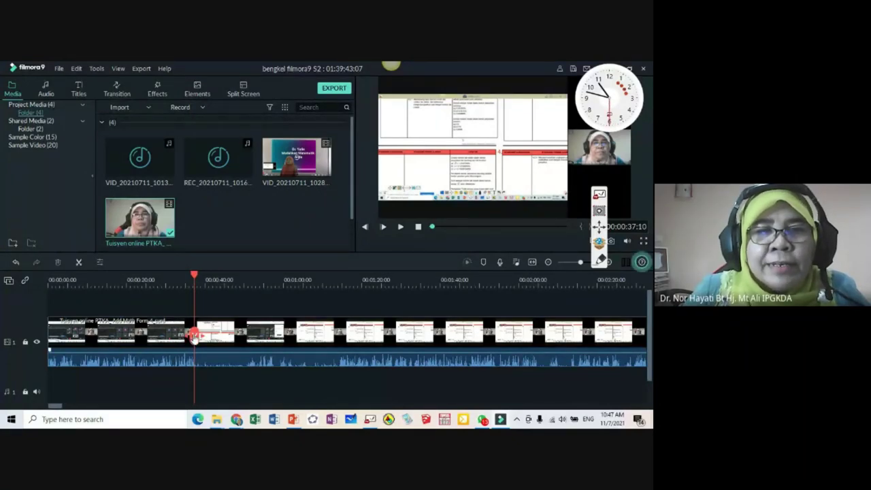
click(194, 335)
click(339, 293)
click(339, 335)
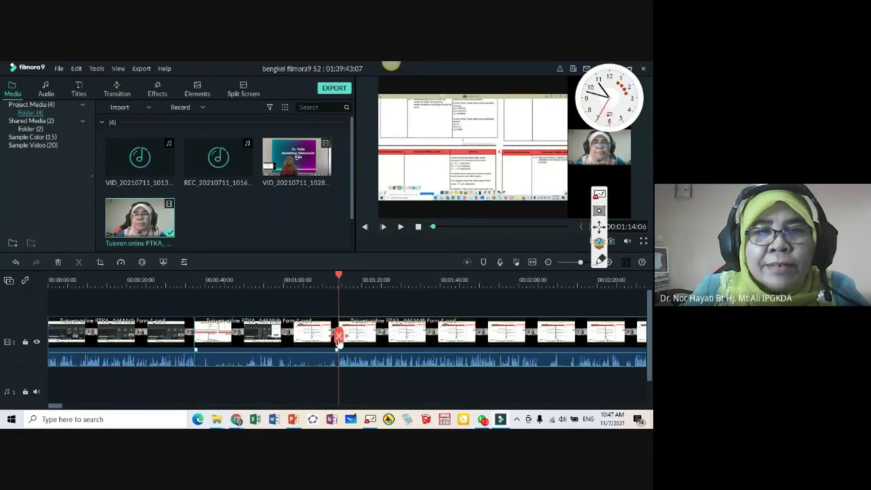
Step: Ripple-delete the middle piece between the two splits so the following piece closes the gap
click(256, 342)
right_click(253, 335)
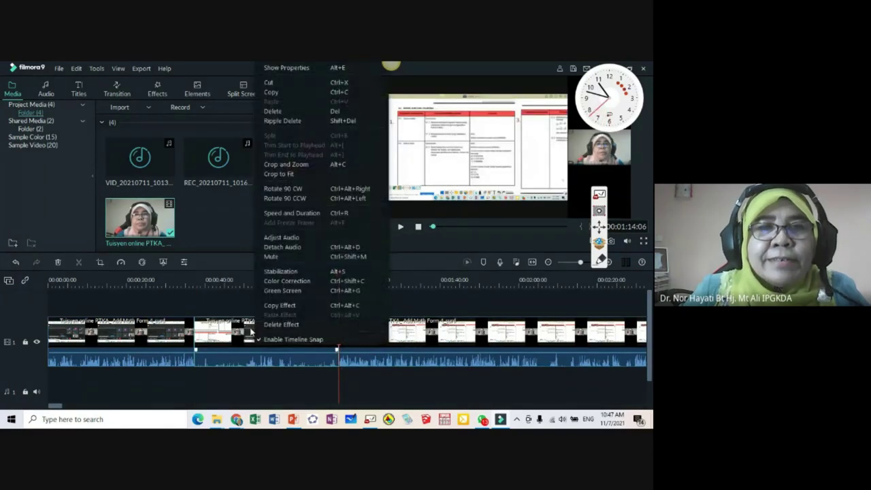
click(296, 120)
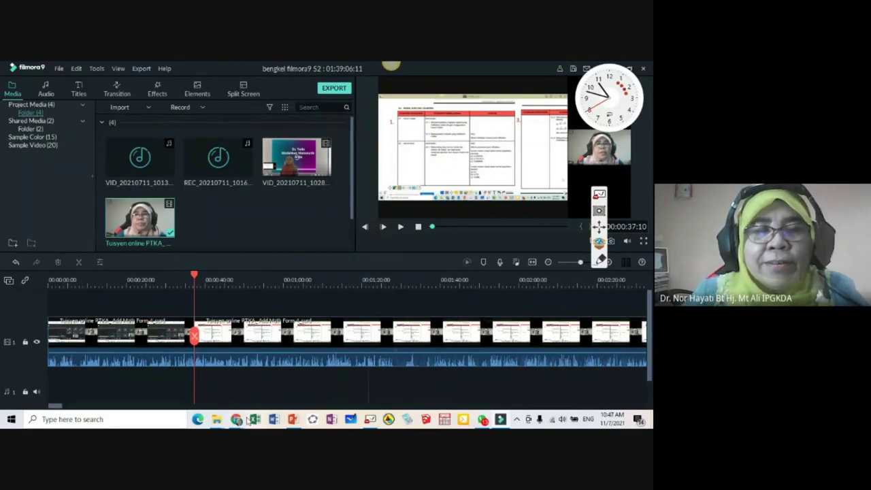
Step: Delete the short first piece at the start of video track 1, leaving the long lesson piece at the beginning
click(367, 333)
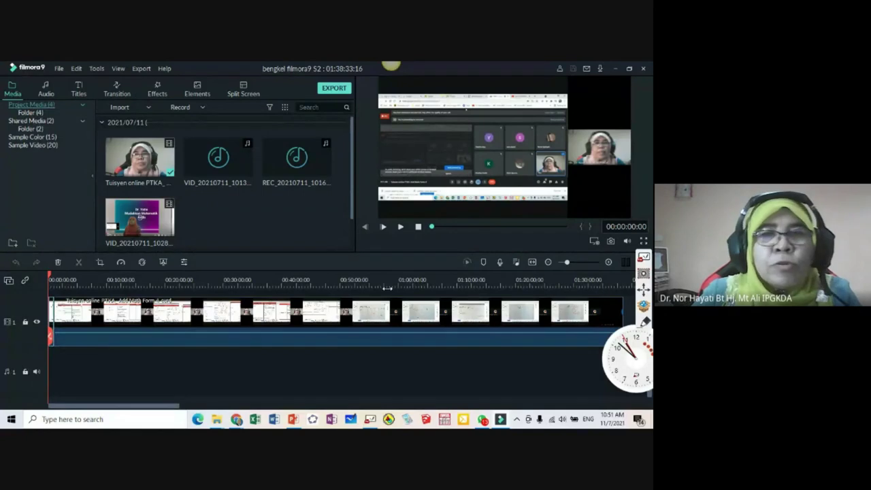
mouse_move(568, 264)
mouse_down()
mouse_move(590, 267)
mouse_move(568, 265)
mouse_up()
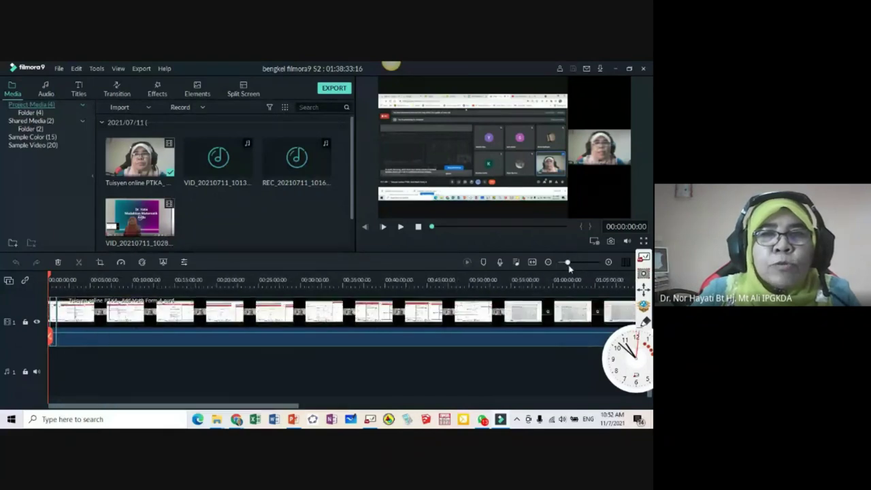
key(Delete)
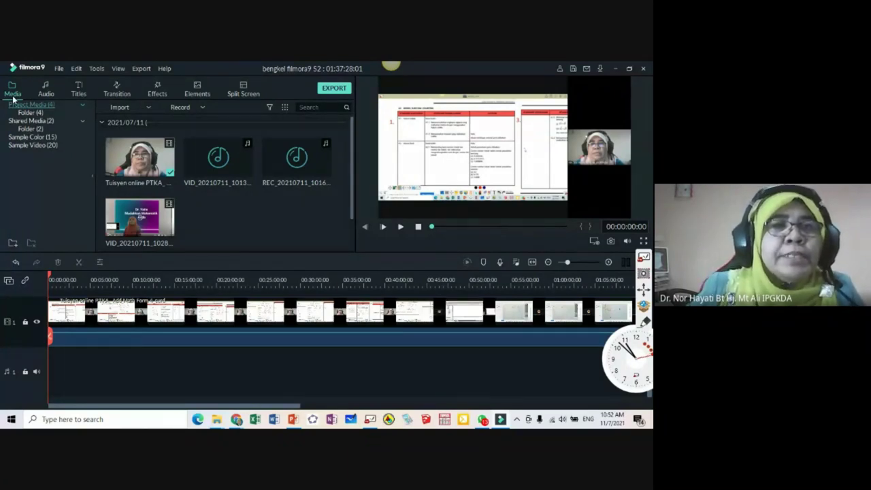
Step: Browse the sample videos and insert Countdown 6 at the start of video track 1, ahead of the lesson clip
click(34, 146)
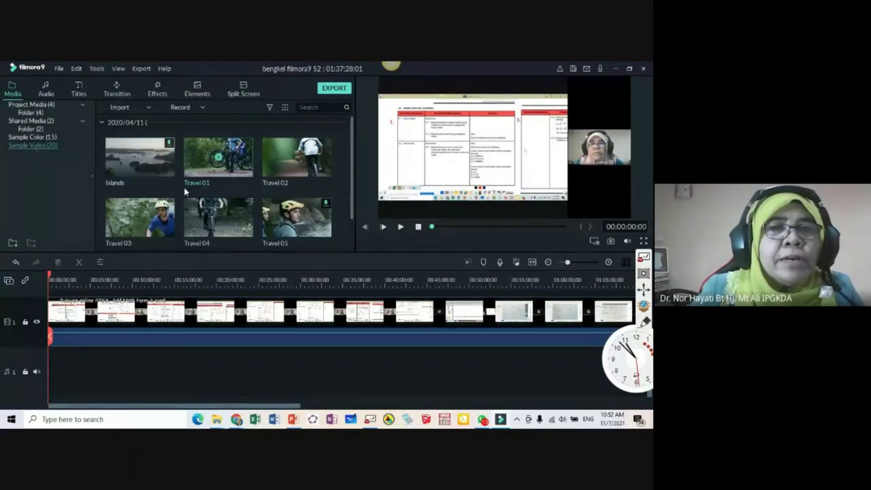
scroll(184, 193, down, 5)
scroll(185, 193, down, 3)
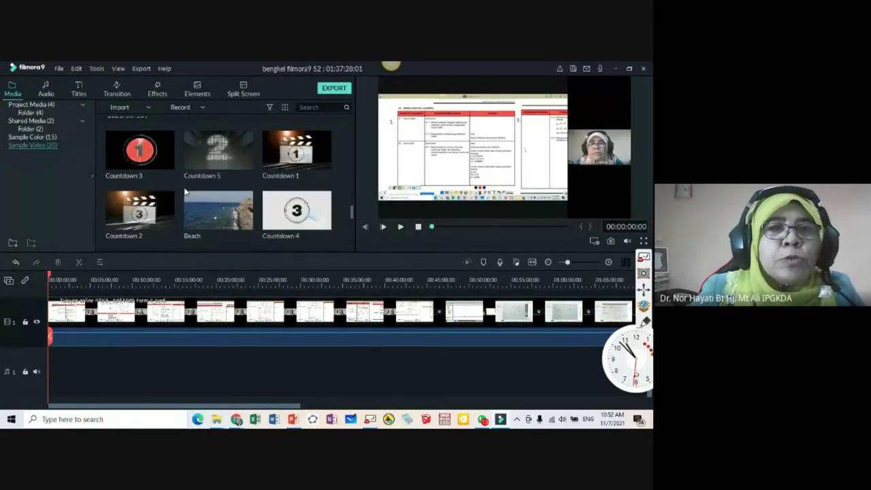
scroll(184, 193, down, 2)
scroll(185, 192, up, 5)
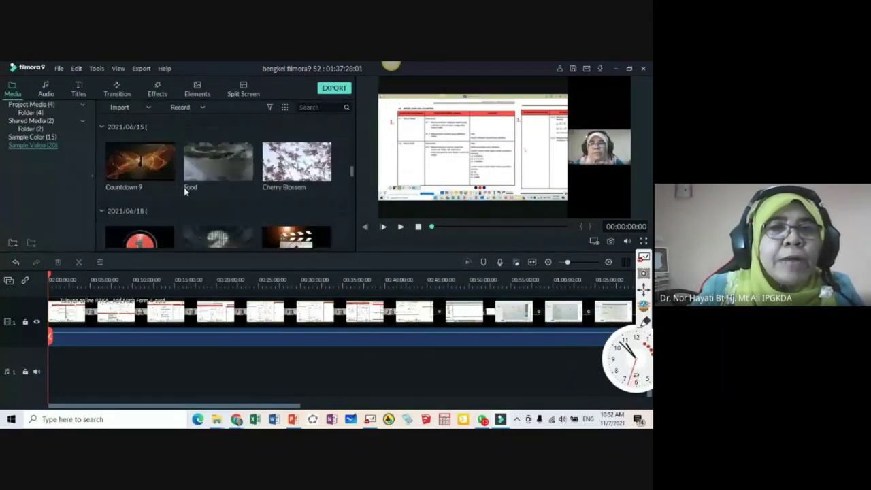
scroll(184, 193, down, 4)
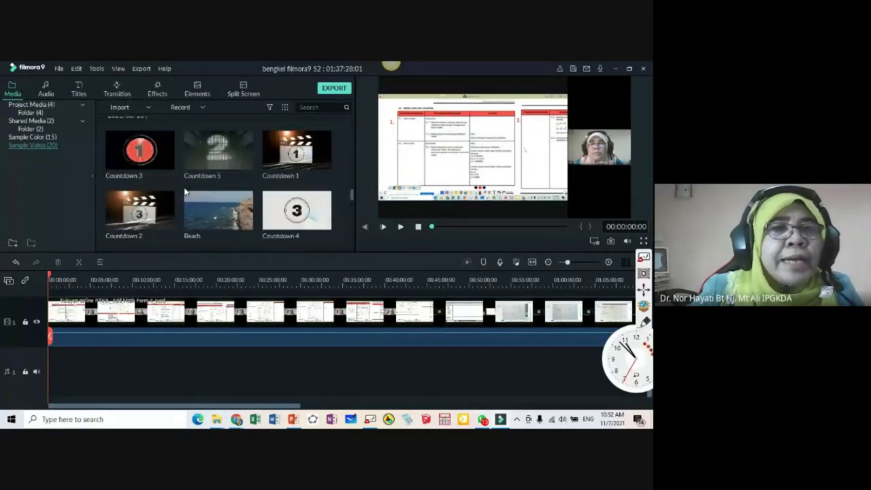
scroll(185, 193, down, 2)
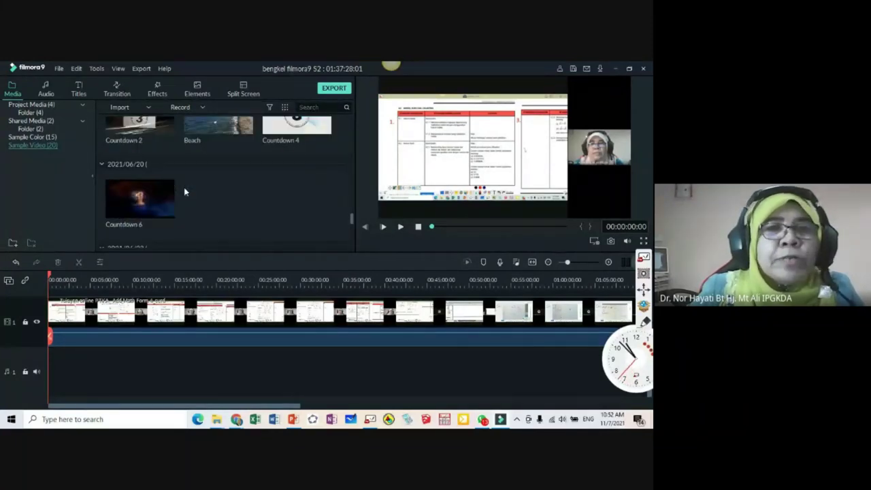
mouse_move(125, 203)
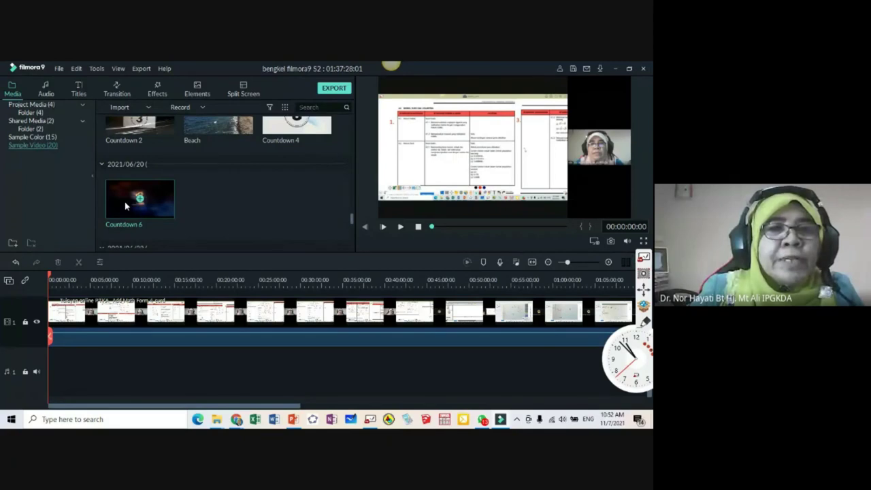
mouse_move(124, 201)
mouse_down()
mouse_move(77, 334)
mouse_move(49, 336)
mouse_up()
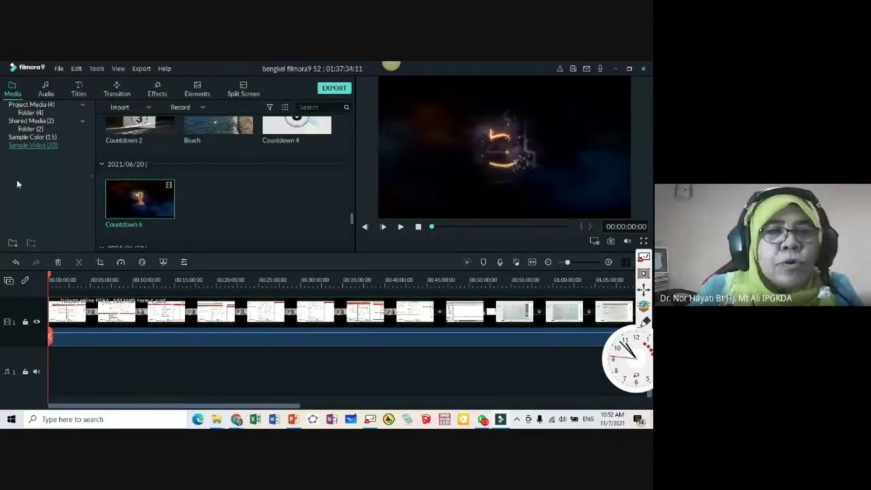
Step: Examine the inserted Countdown 6 clip and its join with the lesson clip at different timeline scales
drag(567, 262, 572, 264)
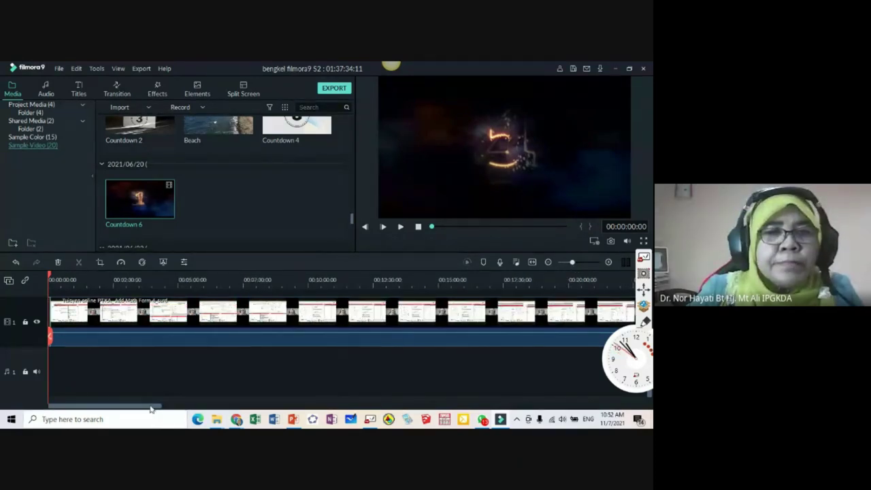
click(608, 262)
drag(139, 198, 162, 319)
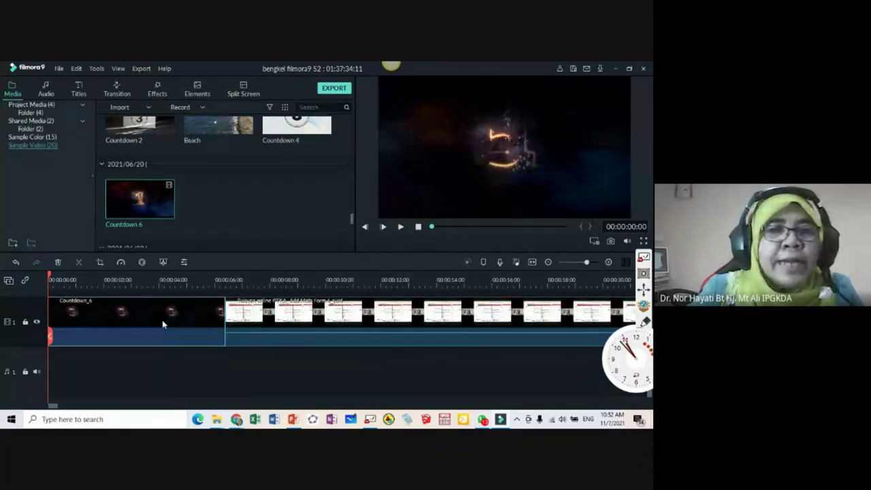
click(548, 262)
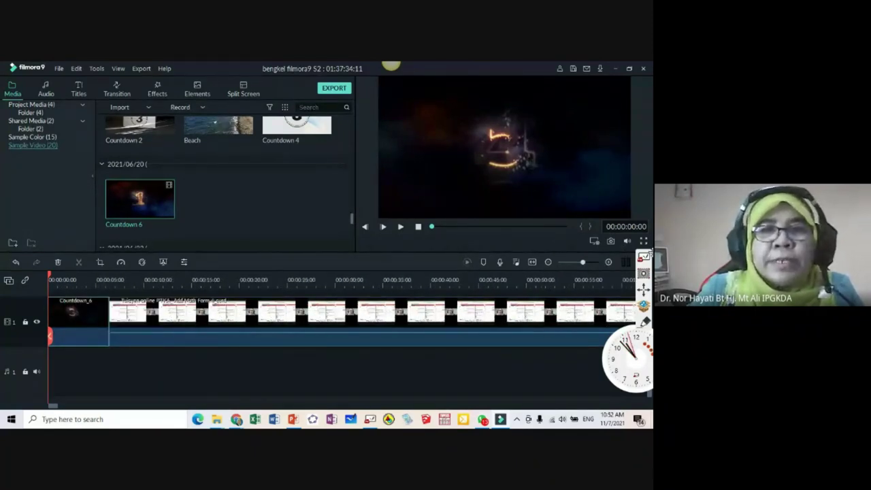
click(548, 261)
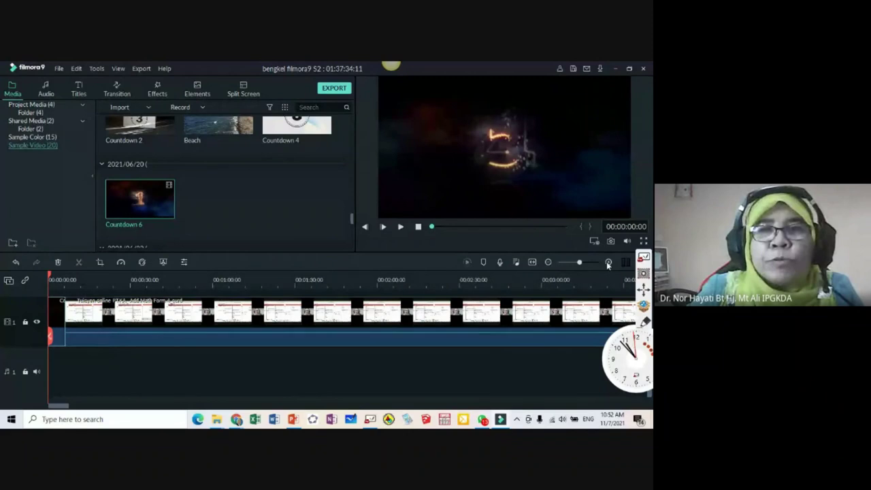
click(606, 261)
click(607, 261)
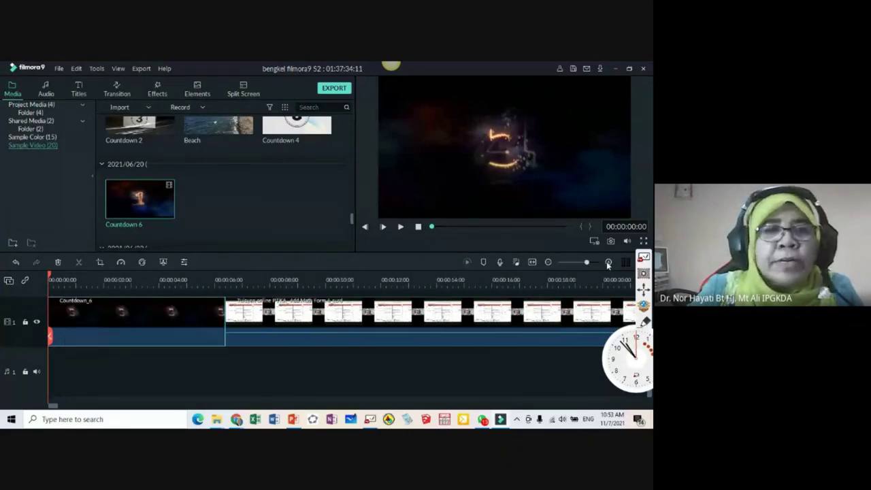
click(548, 262)
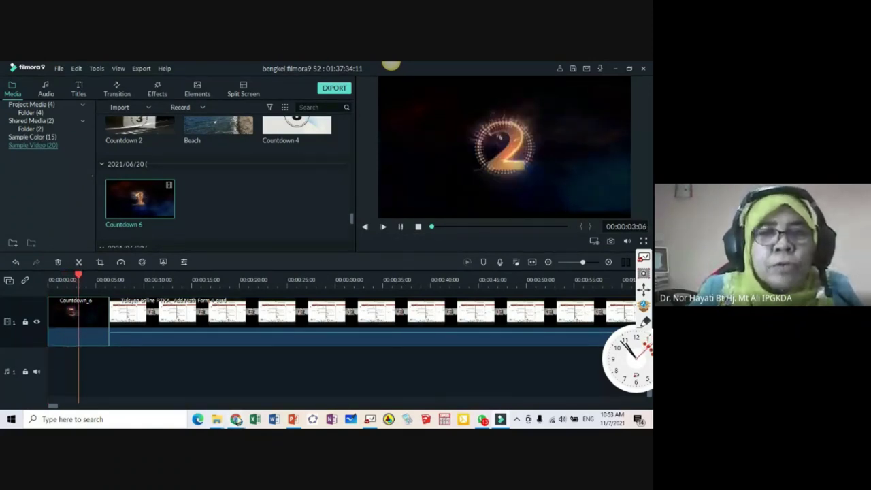
Step: Check the participants in the Google Meet call, return to Filmora9, and pause the playback
mouse_move(236, 420)
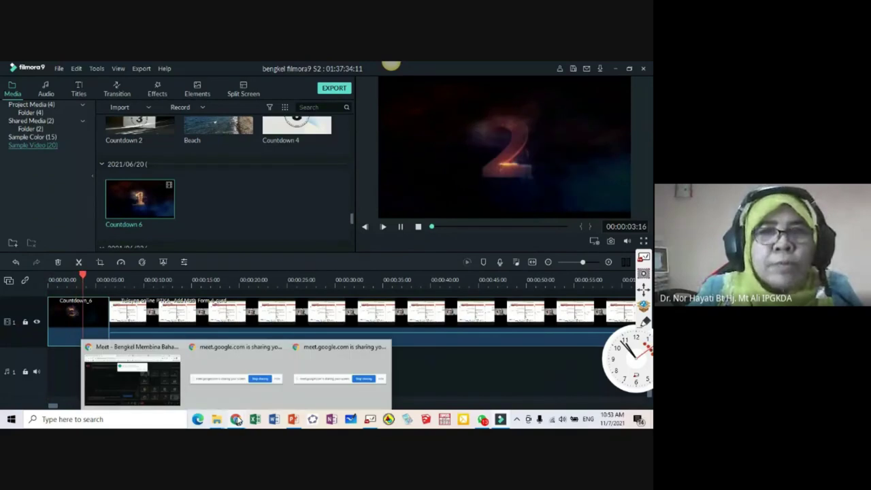
click(162, 380)
click(413, 163)
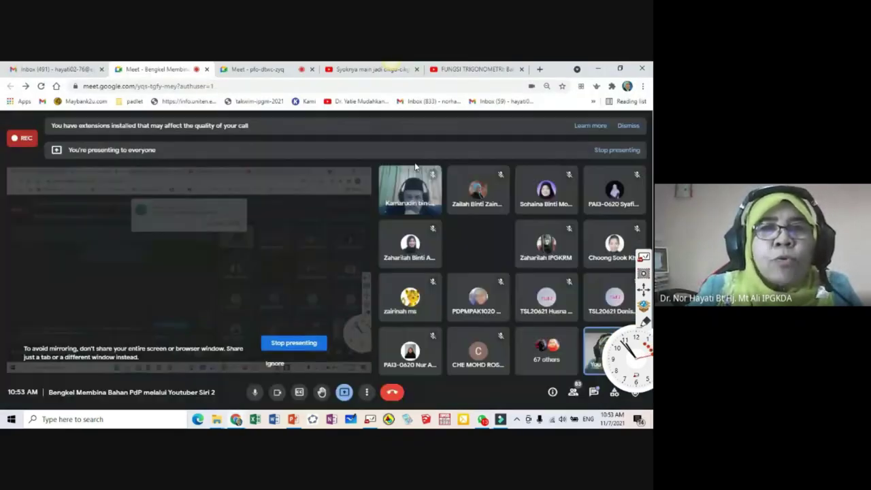
click(500, 418)
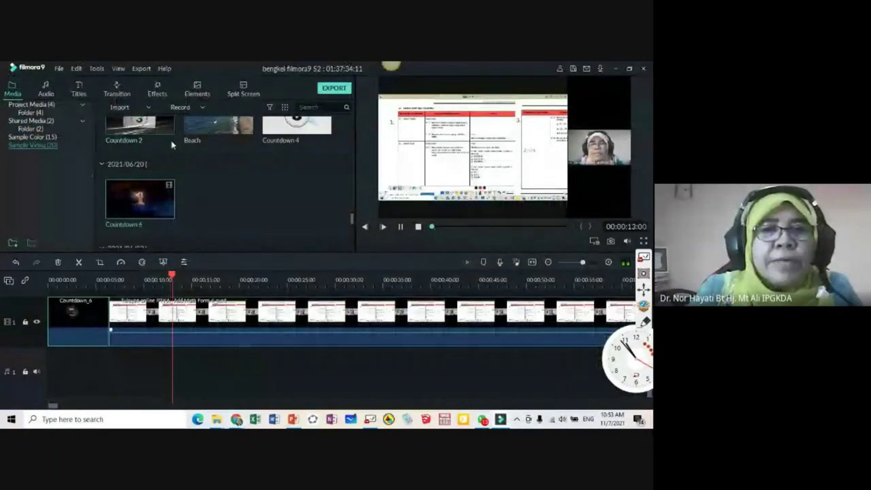
key(space)
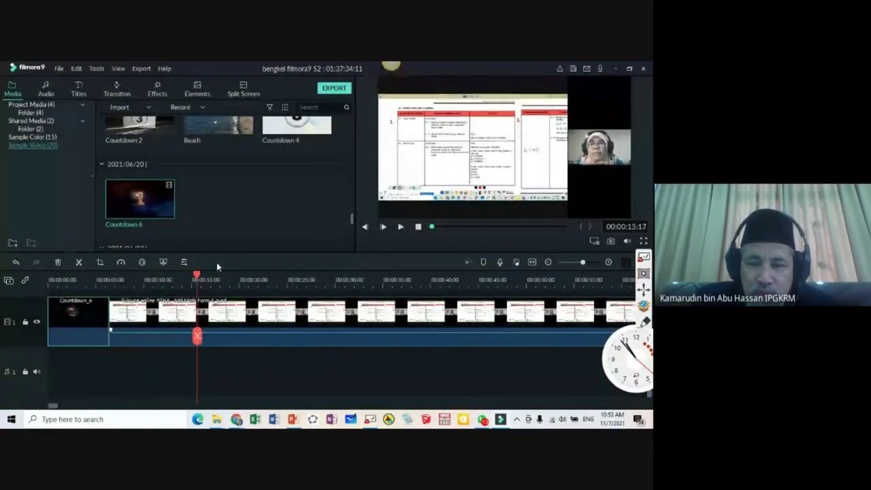
Step: Return the playhead to the start, trim the end of the Countdown 6 clip to about 4.5 seconds, and play it
drag(197, 336, 49, 335)
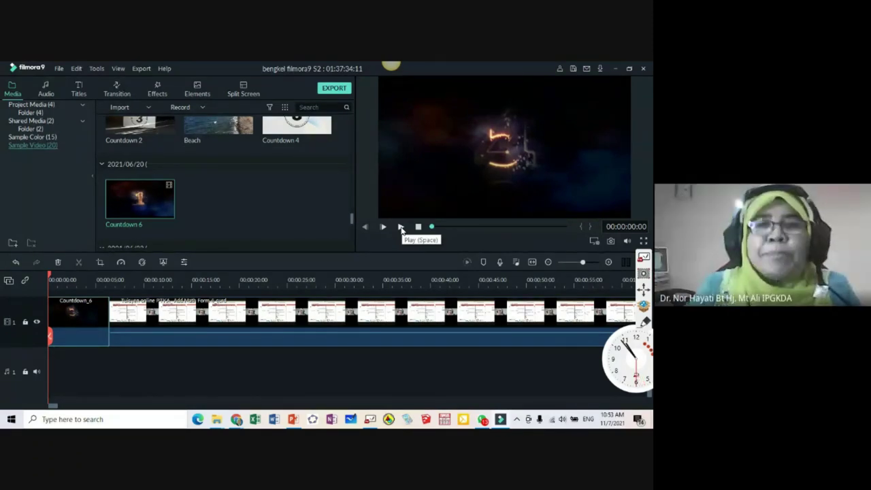
drag(100, 300, 88, 331)
click(401, 228)
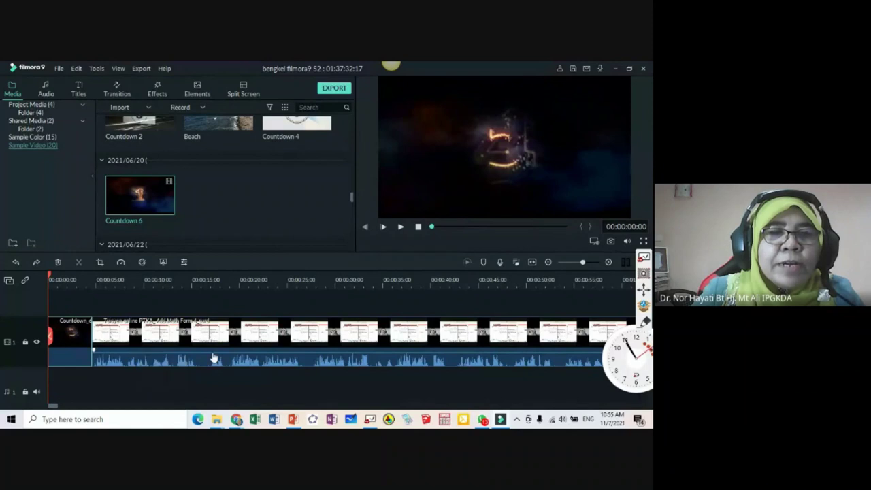
Step: Raise the lesson clip's volume to 8.50 dB and lower it back to its original level
drag(205, 352, 205, 353)
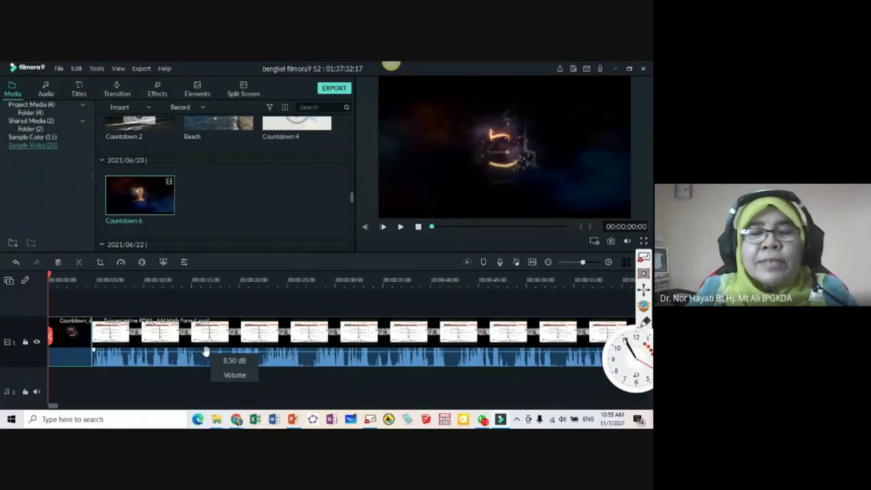
drag(205, 351, 347, 356)
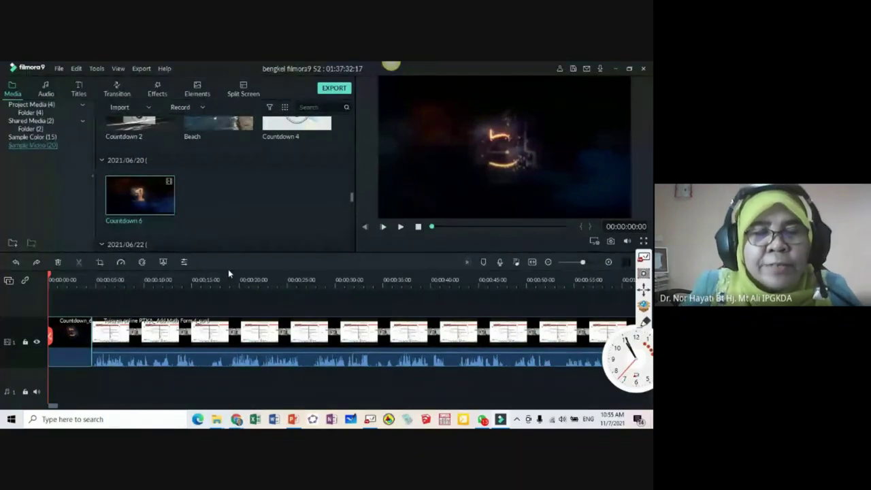
mouse_move(234, 419)
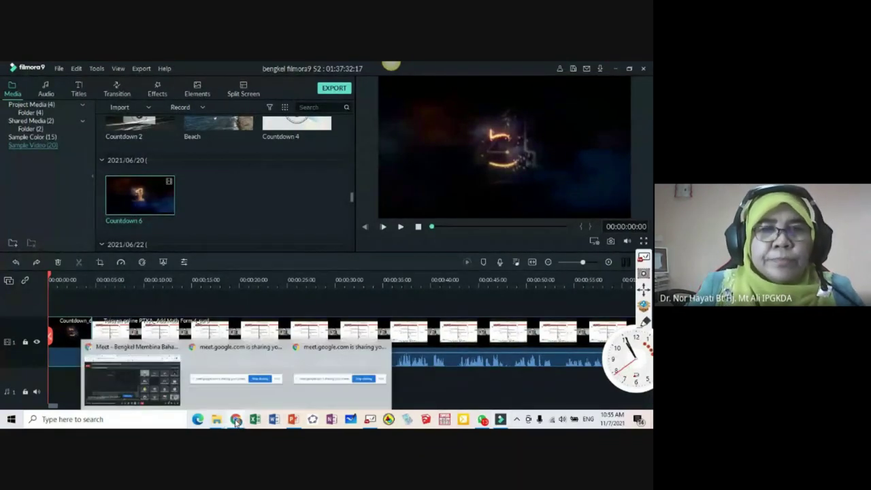
mouse_move(155, 392)
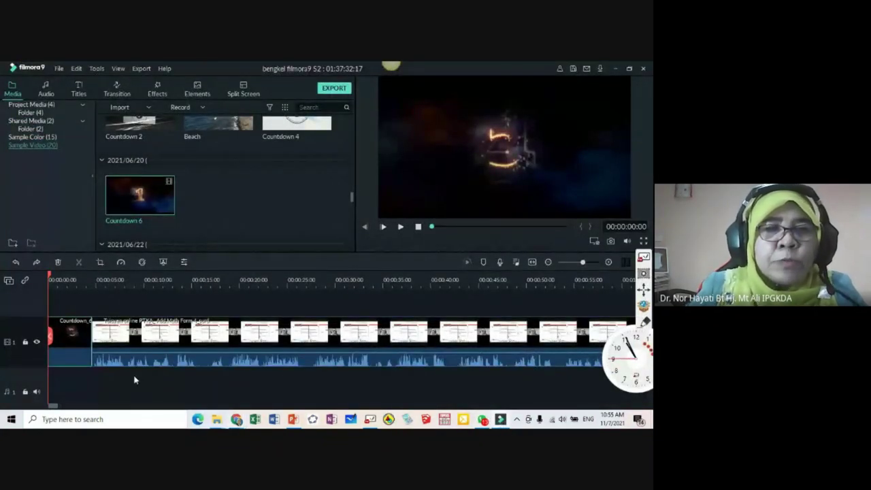
Step: Play the join between the Countdown 6 clip and the lesson clip, and stop at 00:00:09:16
click(85, 278)
click(400, 226)
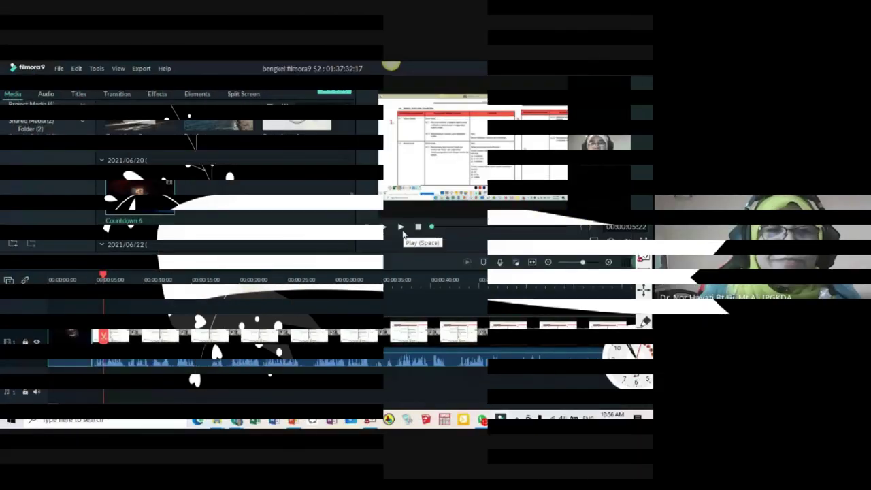
click(142, 303)
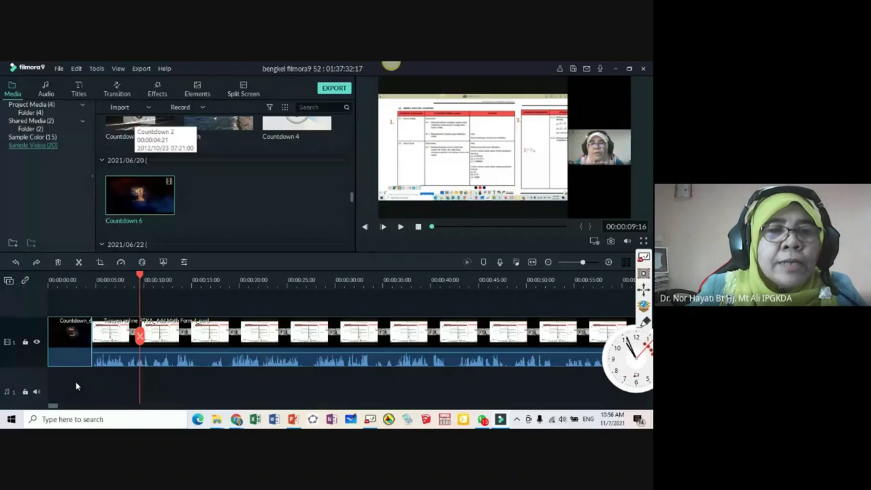
Step: Browse the included transition categories, including Basic, 3D, Ripple & Dissolve, Speed Blur and Warp
click(117, 87)
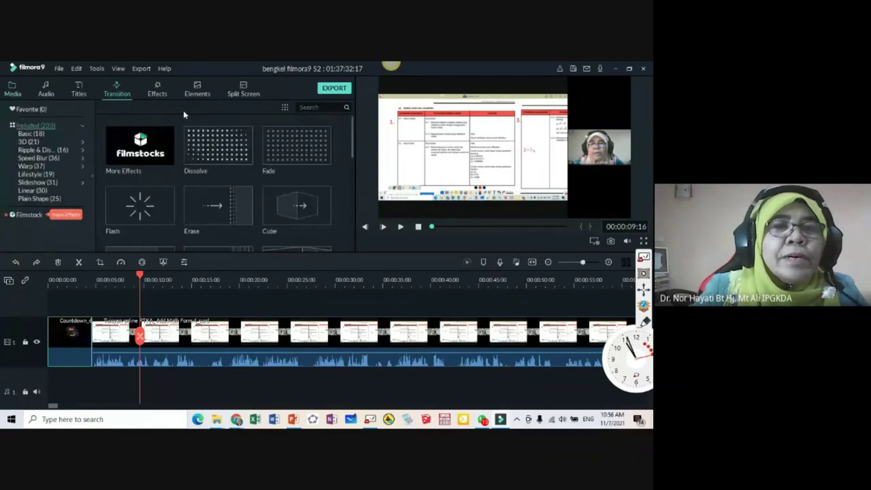
click(31, 134)
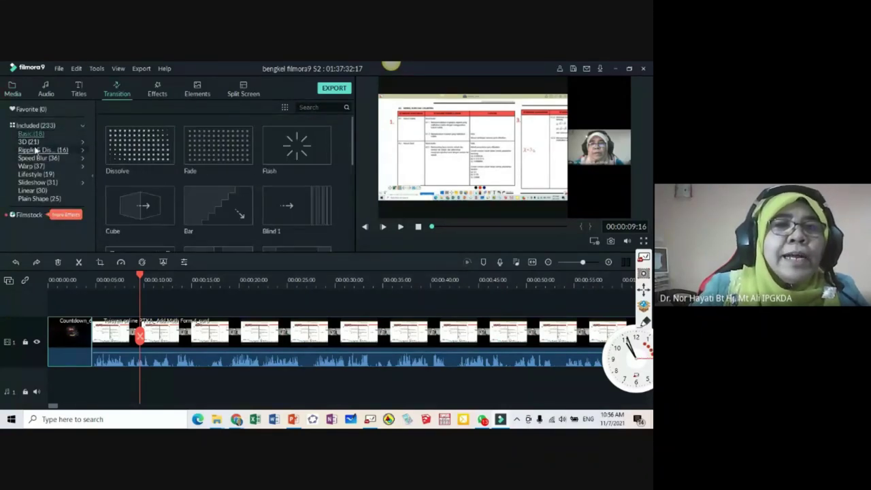
click(35, 141)
click(40, 149)
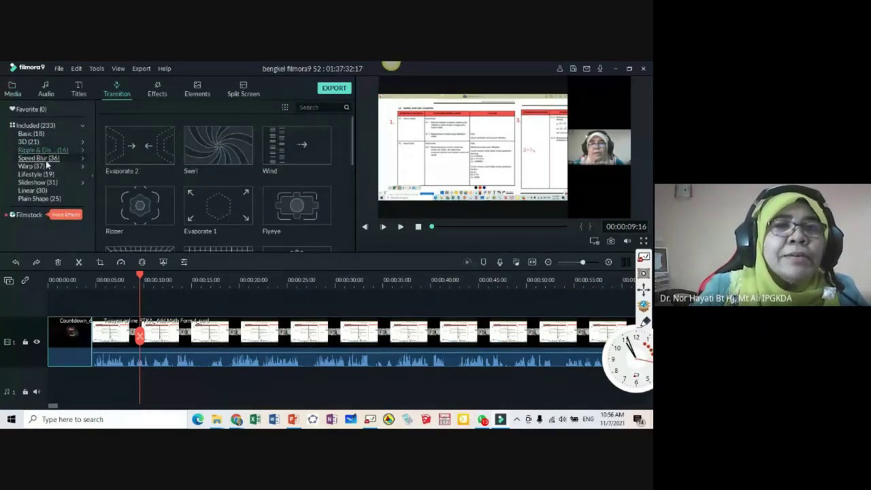
click(45, 157)
click(45, 166)
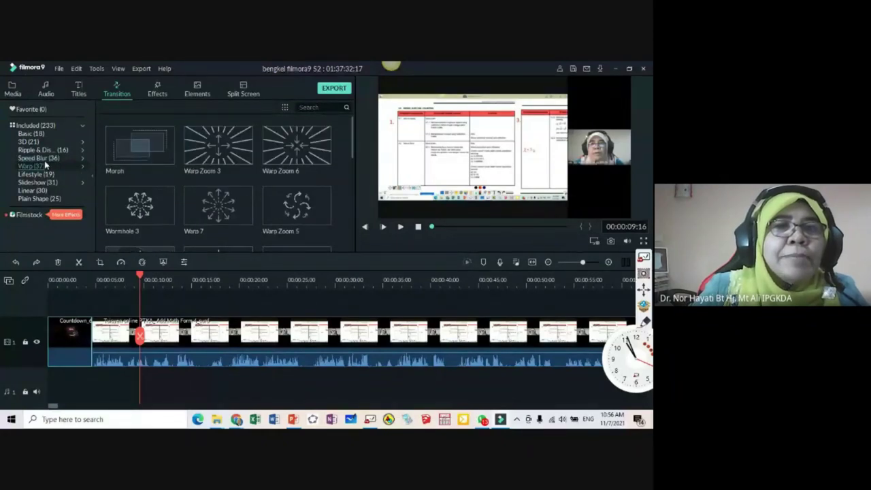
click(42, 158)
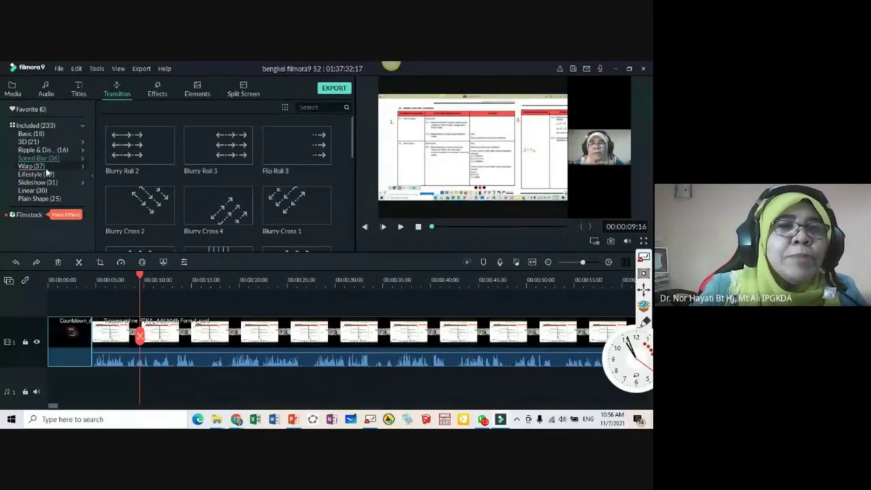
click(32, 166)
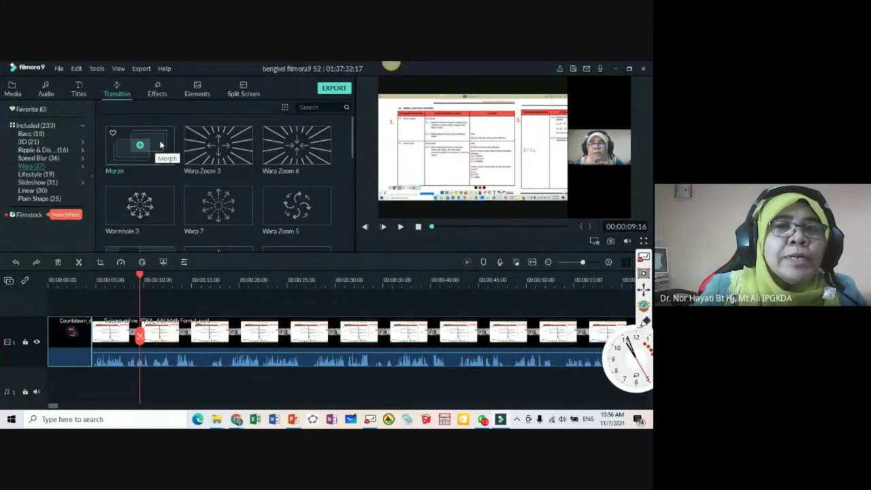
Step: Preview the Morph and Wormhole 3 transitions and look through the rest of the Warp category
click(163, 143)
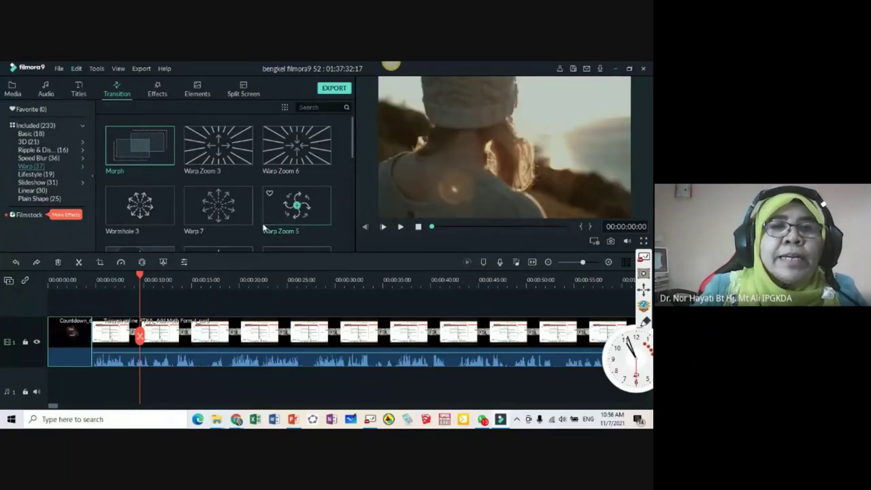
click(146, 208)
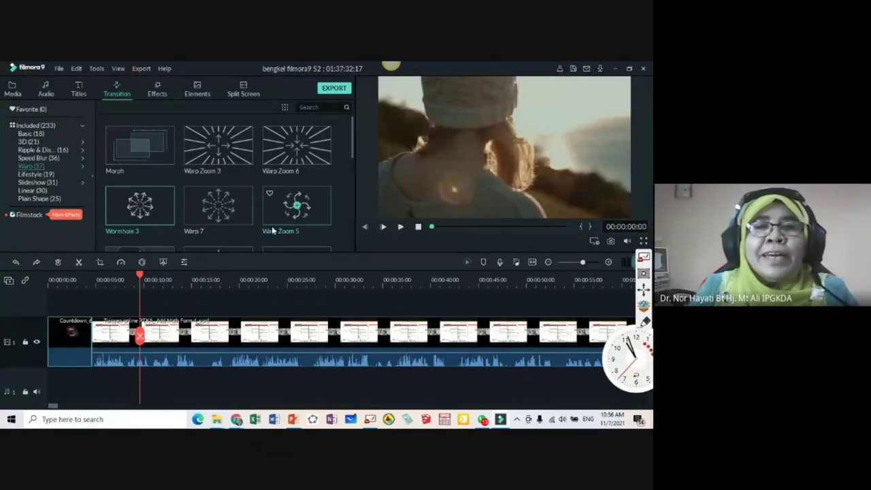
scroll(240, 204, down, 10)
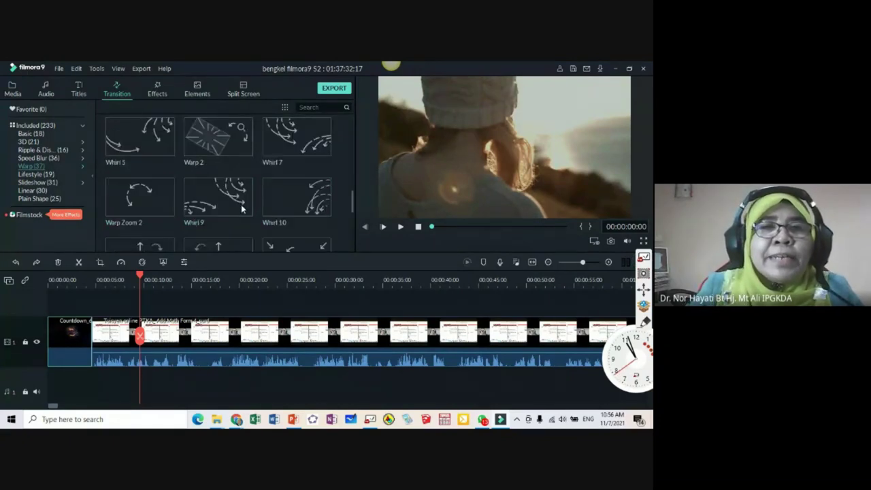
Step: Preview the Swap transition from the Slideshow category and apply it at the join between the Countdown 6 clip and the lesson clip
click(68, 182)
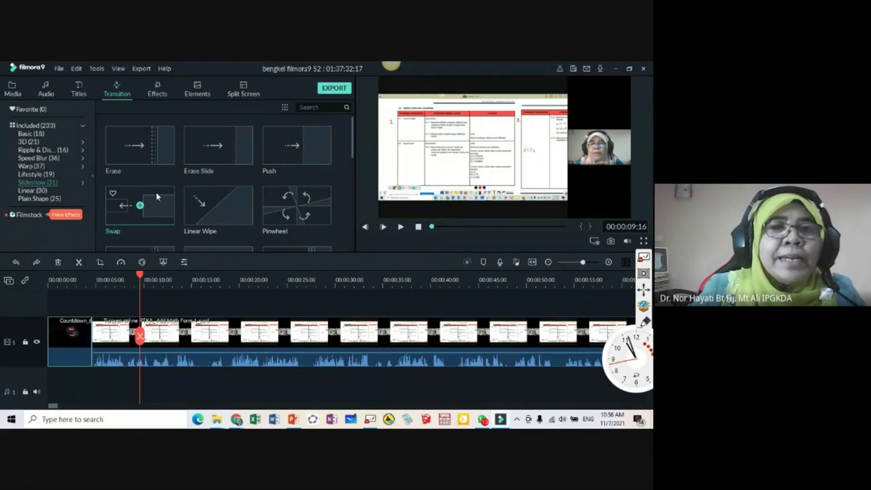
click(156, 193)
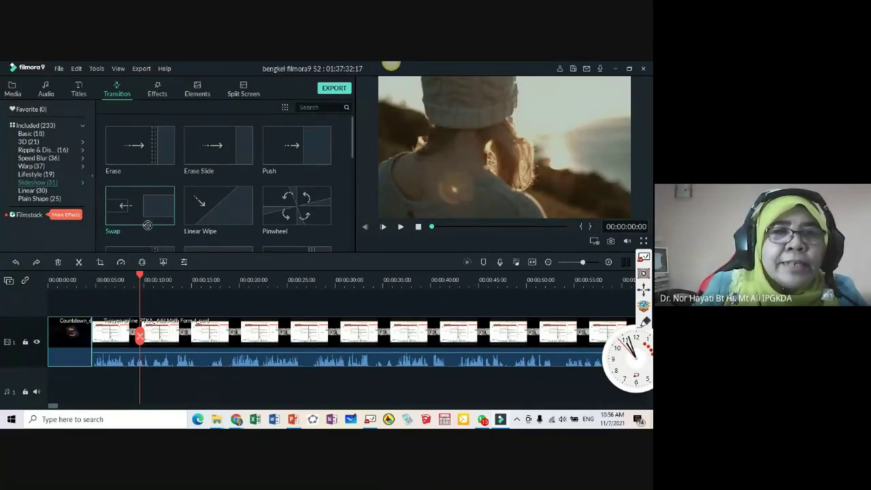
click(112, 303)
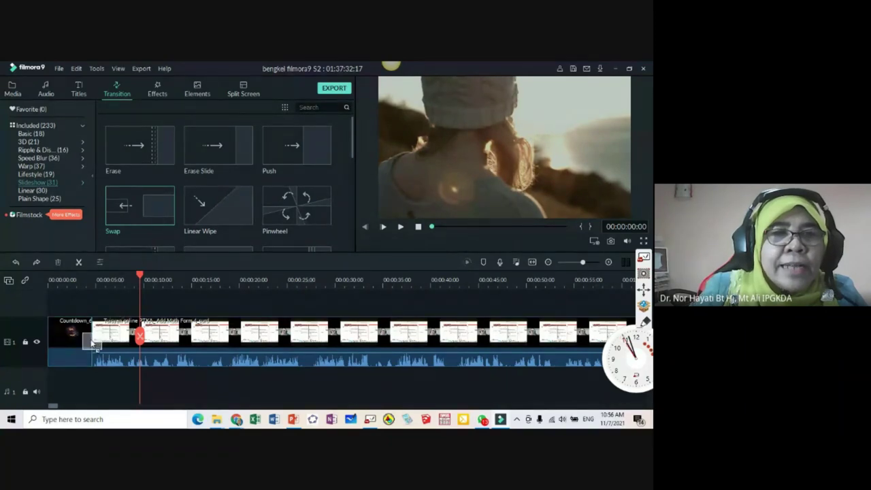
click(94, 344)
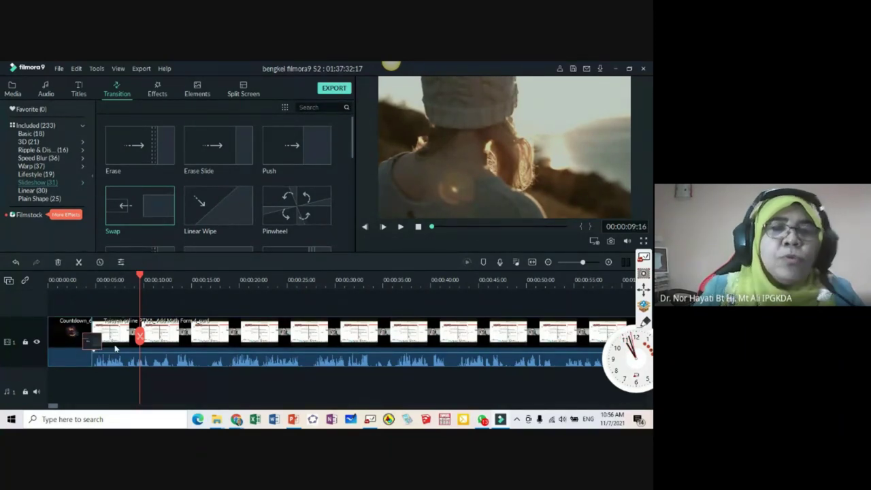
Step: Play the timeline from the start through the Swap transition, pause it, and return the playhead to 00:00:00:00
click(548, 263)
click(608, 262)
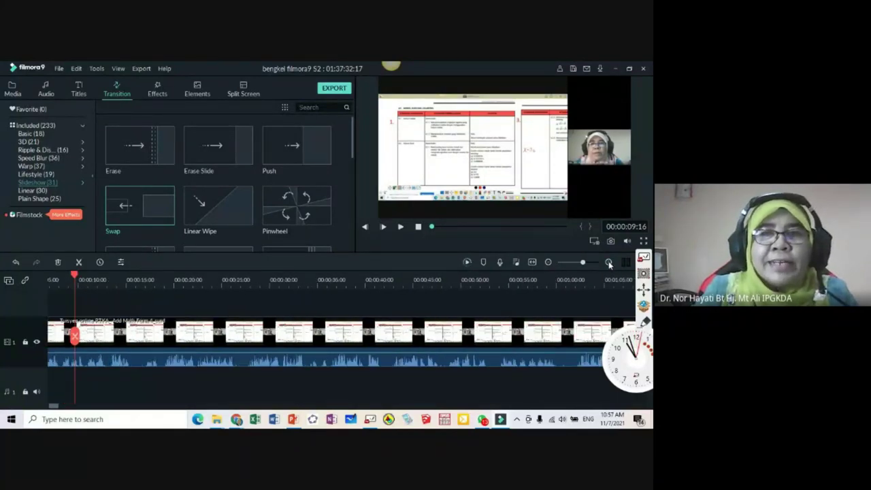
click(548, 263)
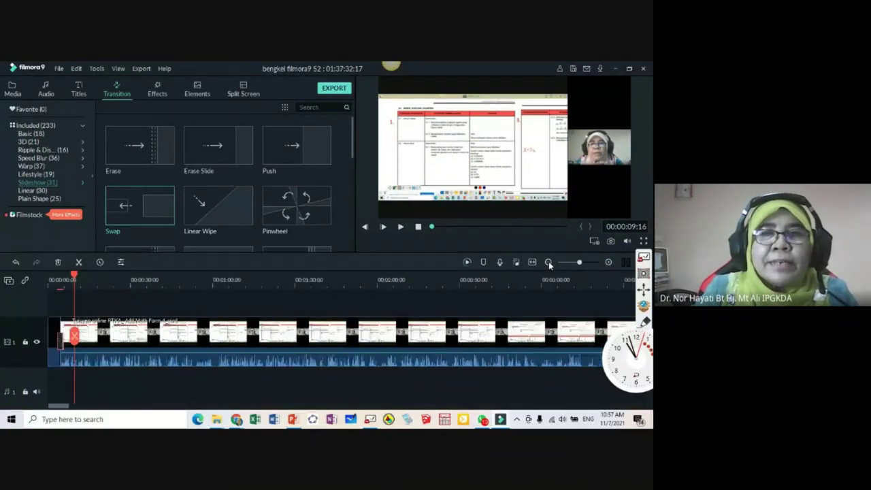
click(608, 262)
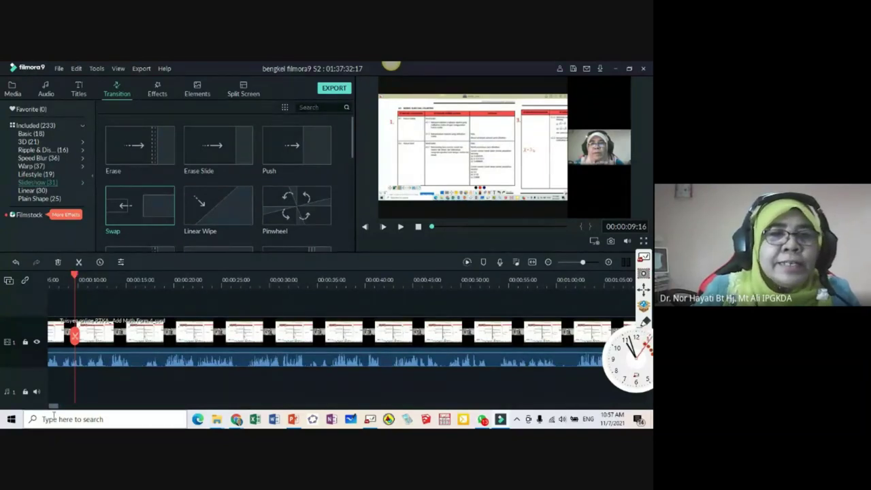
scroll(41, 381, down, 1)
scroll(525, 319, up, 1)
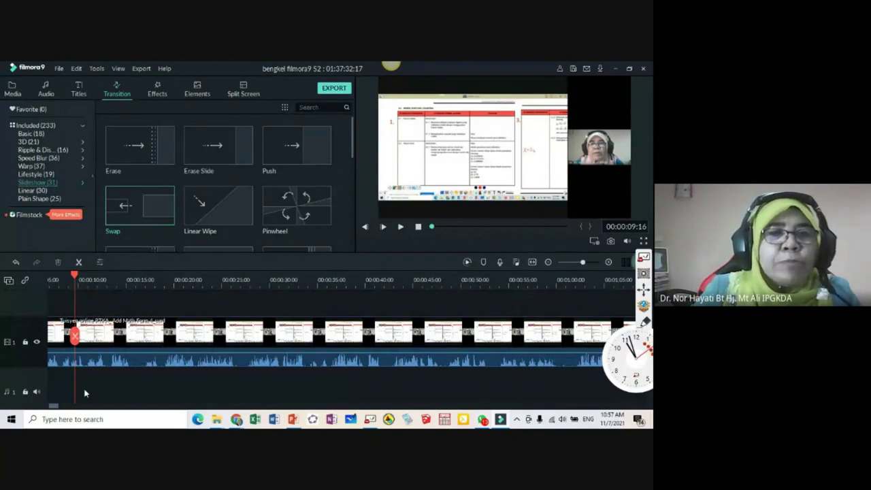
drag(54, 405, 49, 407)
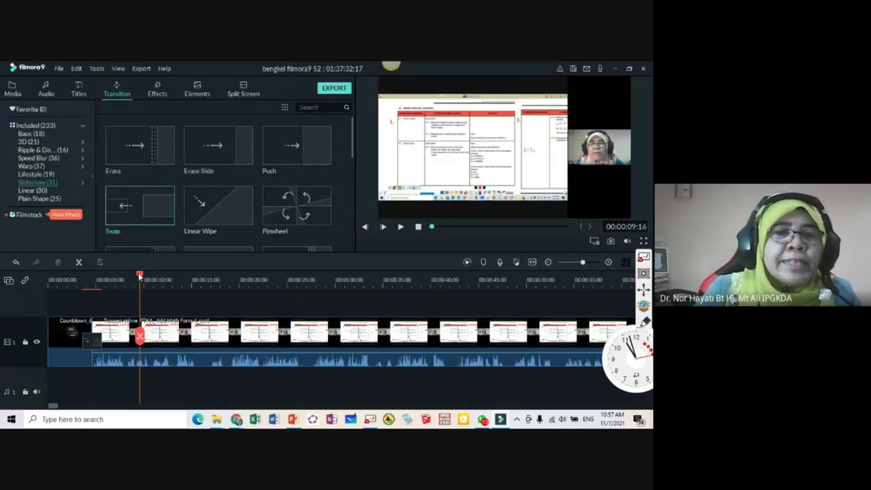
drag(139, 276, 49, 285)
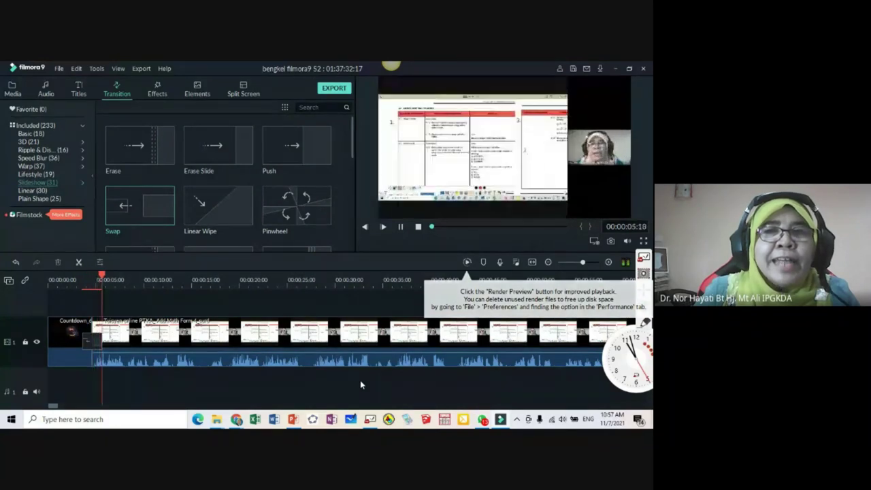
click(402, 228)
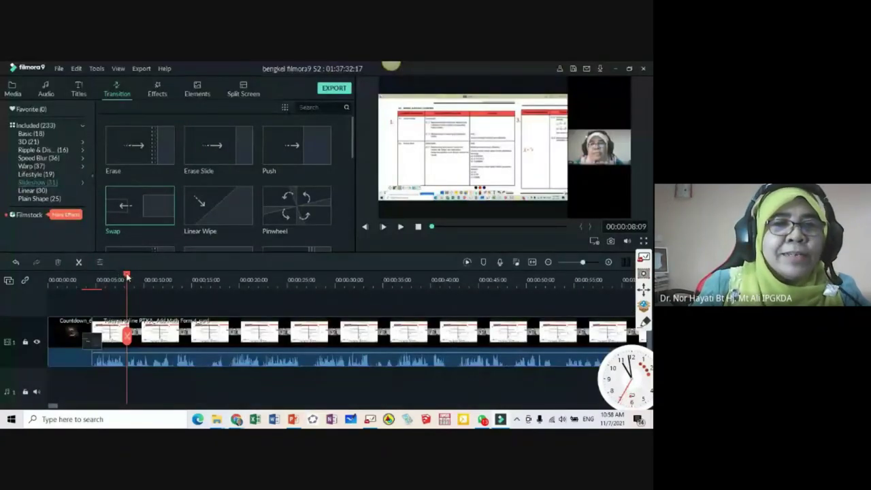
drag(127, 276, 49, 277)
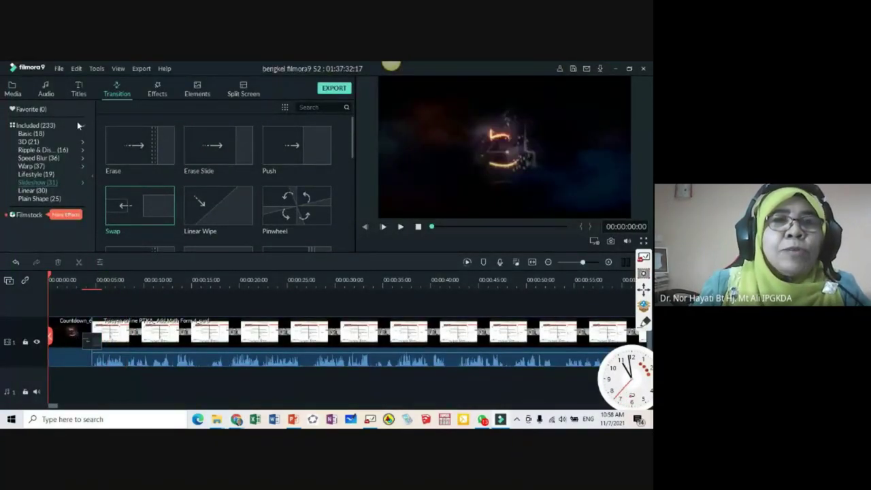
Step: Browse the included audio library's Tender & Sentimental, Rock, Folk and Electronic music categories
click(46, 92)
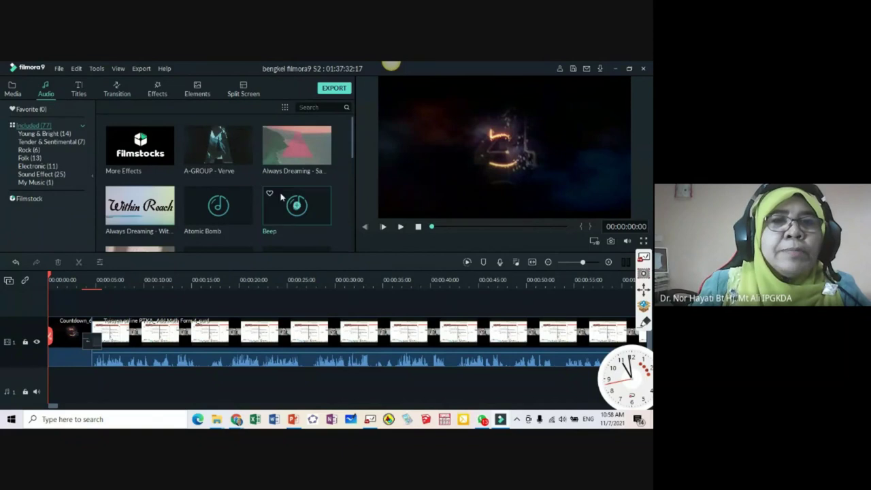
click(37, 142)
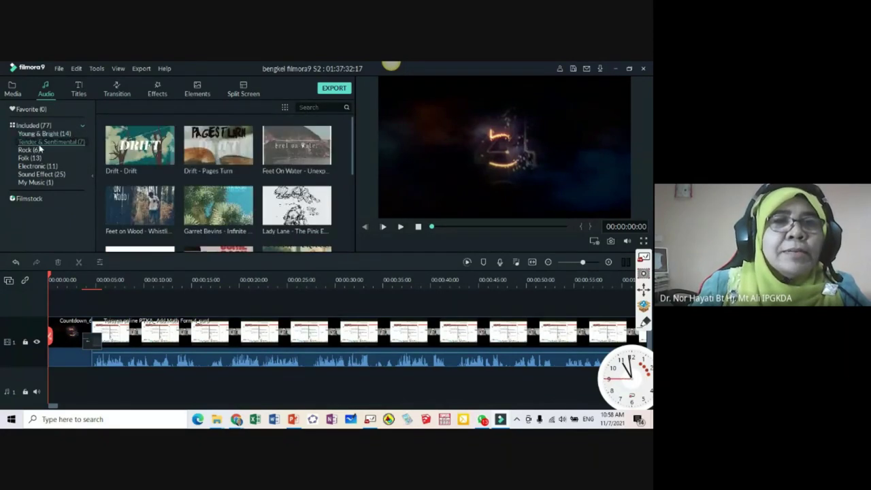
click(30, 151)
click(30, 158)
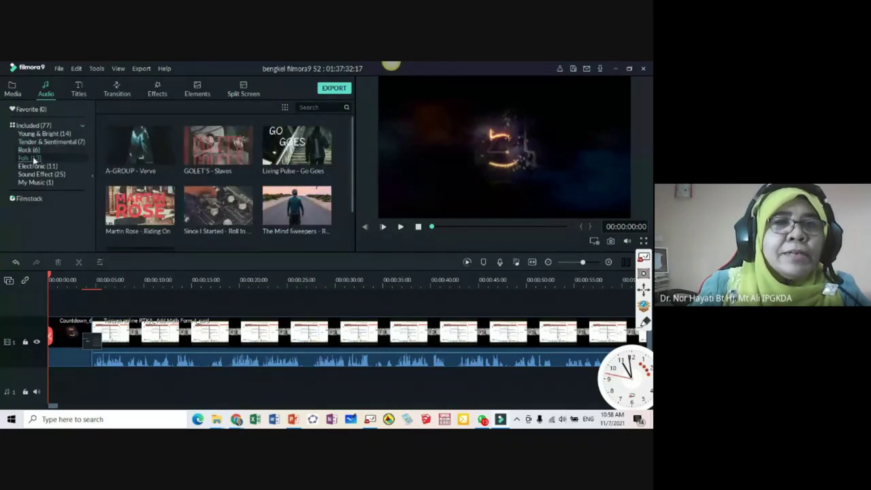
click(35, 167)
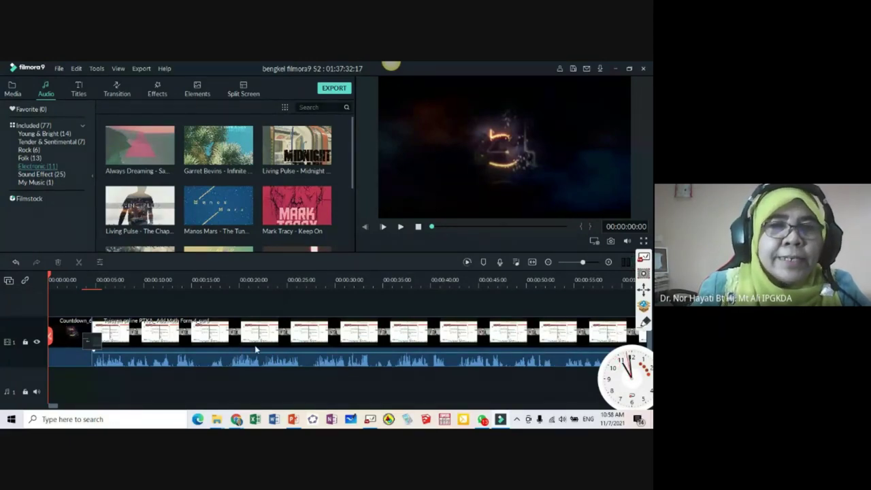
Step: Examine the Rock music list down to its import option, and check the Folk, Electronic and Sound Effect categories
click(28, 150)
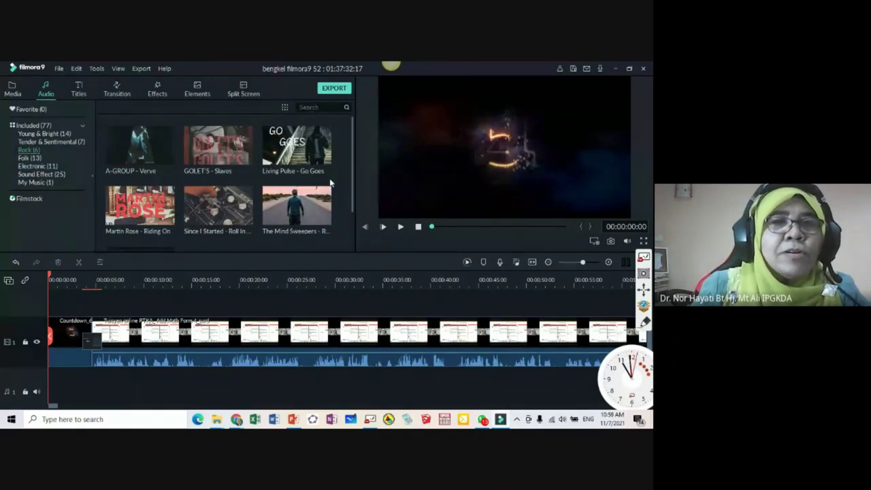
scroll(234, 182, down, 2)
scroll(234, 180, up, 2)
scroll(234, 179, down, 2)
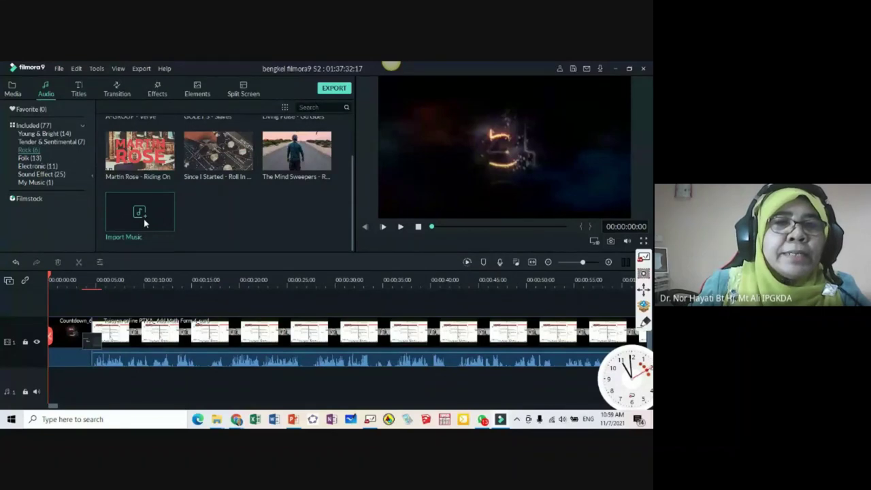
scroll(144, 222, up, 1)
scroll(144, 222, down, 1)
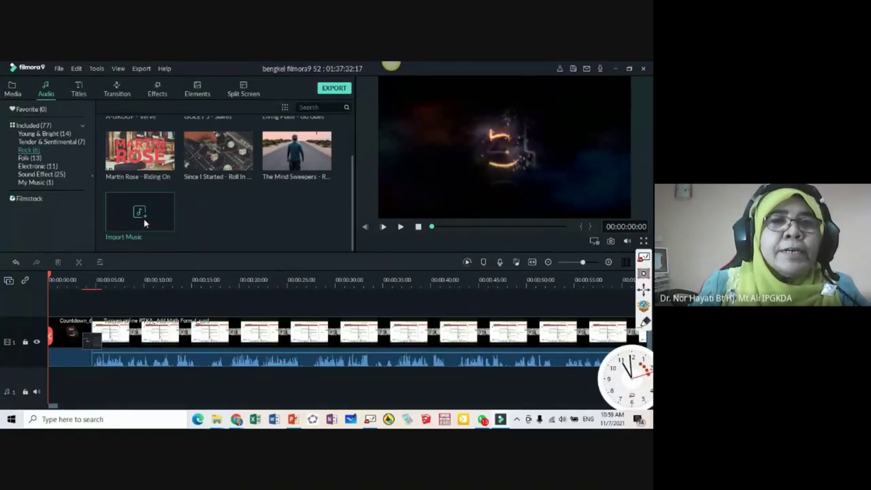
click(28, 159)
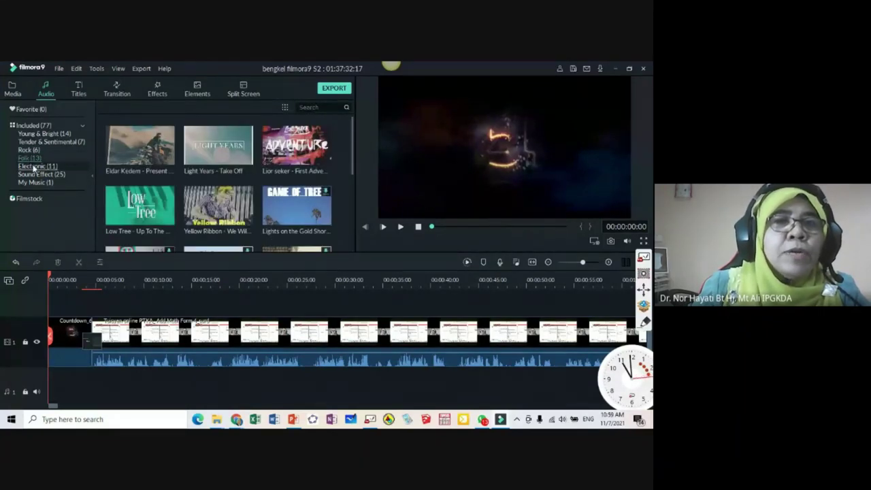
click(31, 166)
click(37, 175)
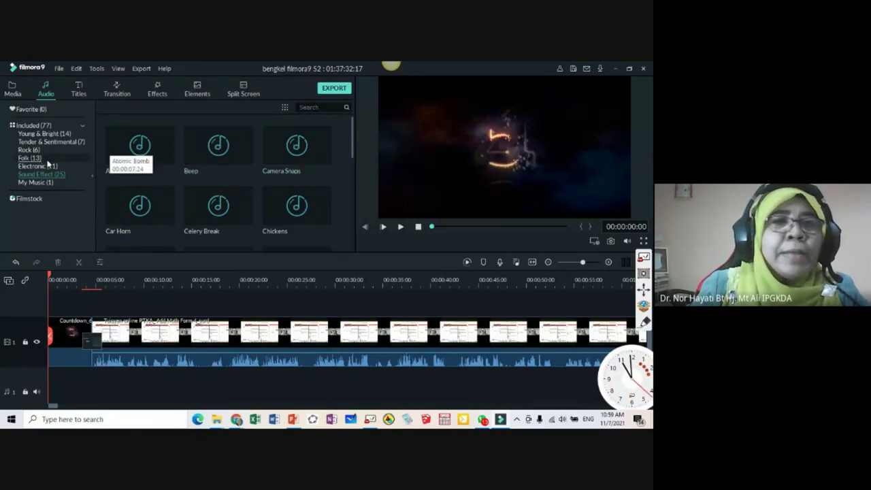
Step: Preview the Rock track GOLET'S - Slaves and add it to audio track 1 at the start of the timeline
click(31, 150)
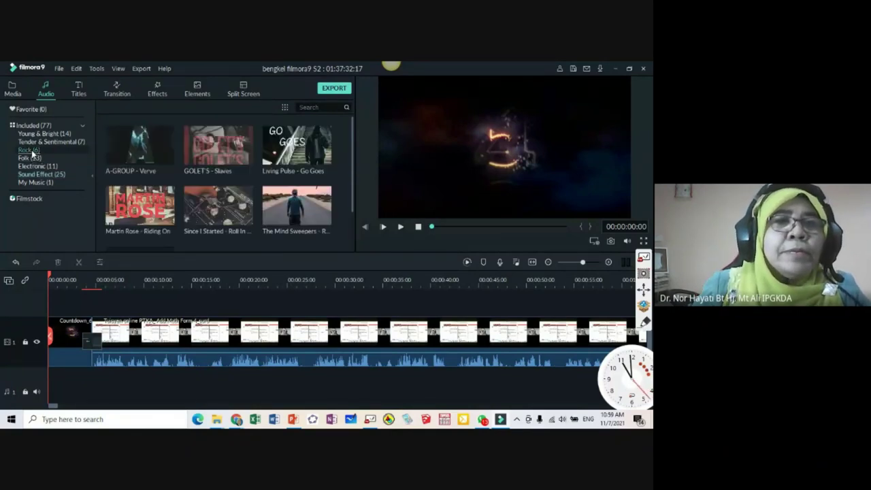
click(233, 154)
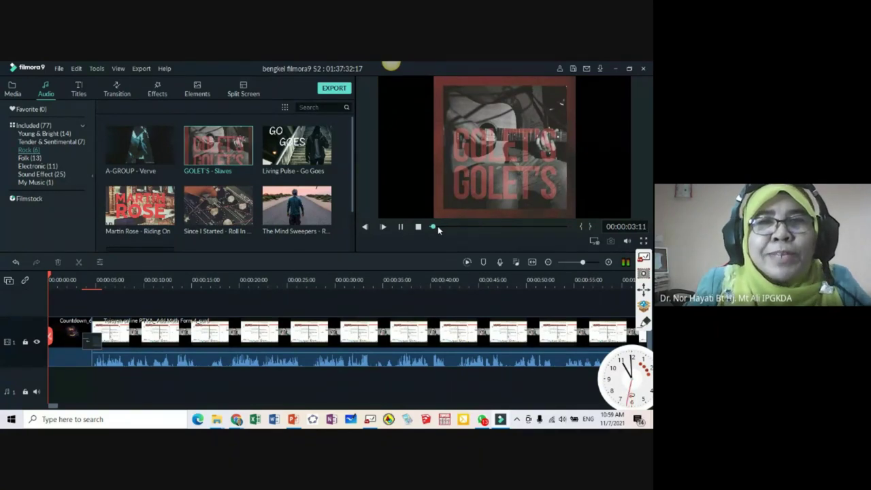
mouse_move(437, 226)
mouse_down()
mouse_move(476, 228)
mouse_move(445, 229)
mouse_up()
click(400, 227)
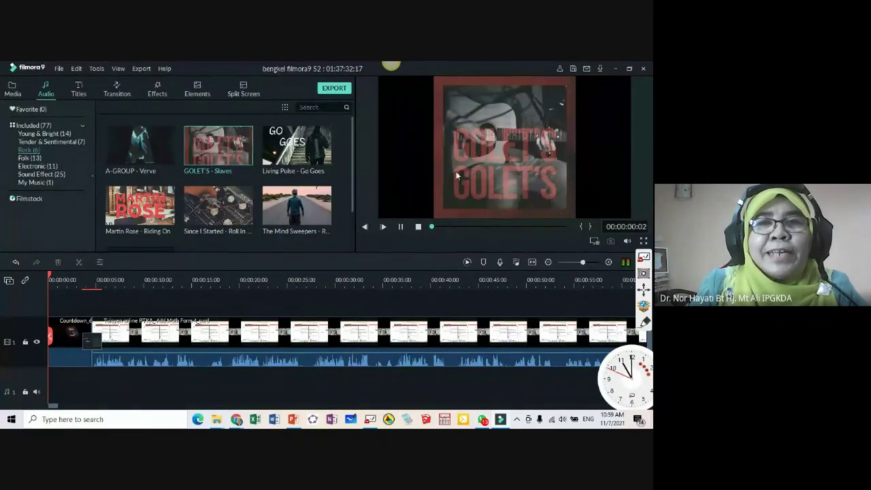
click(400, 226)
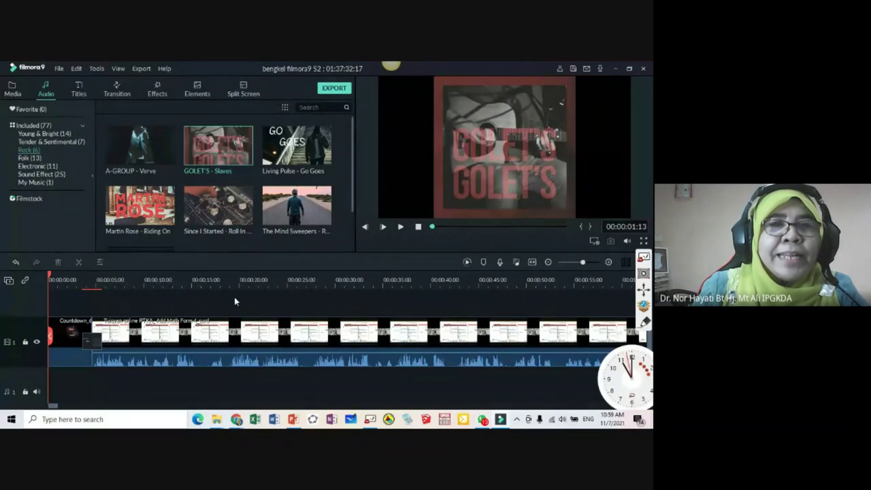
drag(223, 165, 77, 397)
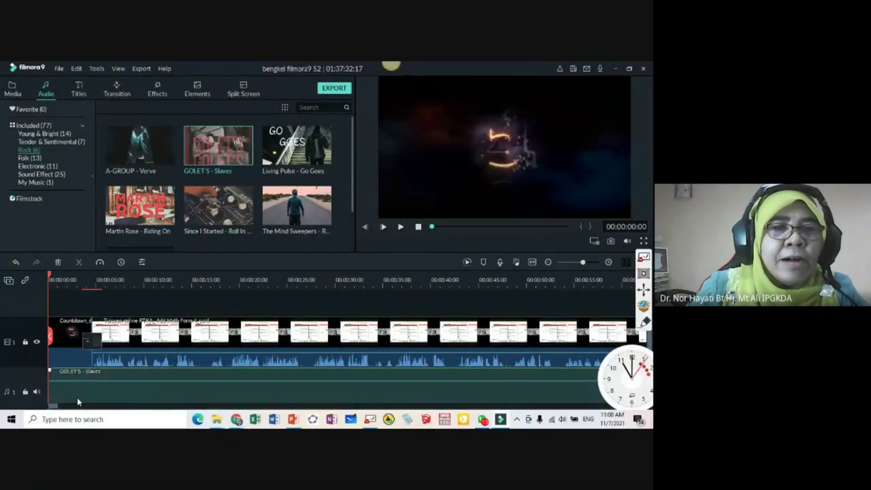
Step: Split the GOLET'S - Slaves music clip on audio track 1 at 00:00:07:00
scroll(235, 374, down, 1)
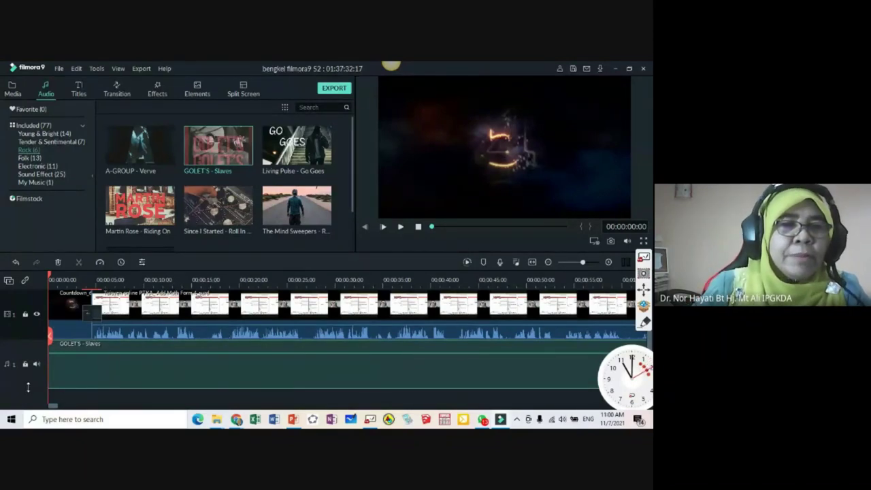
scroll(94, 352, down, 1)
click(94, 352)
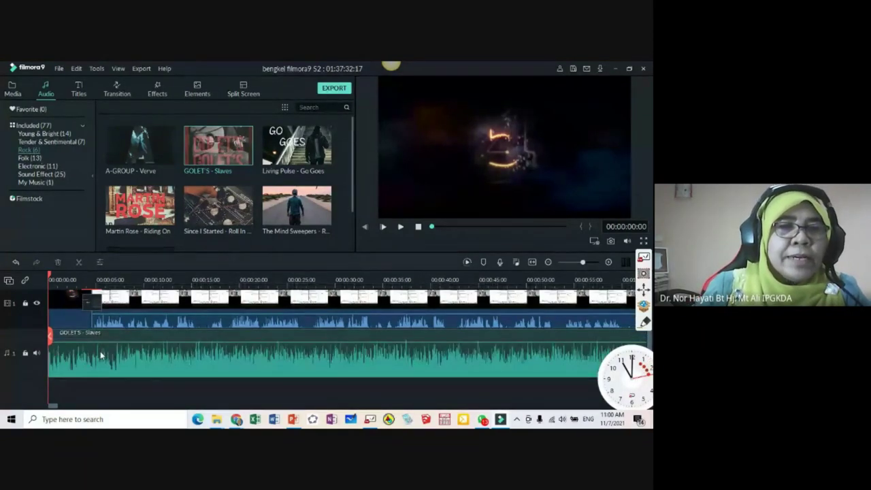
scroll(100, 354, up, 3)
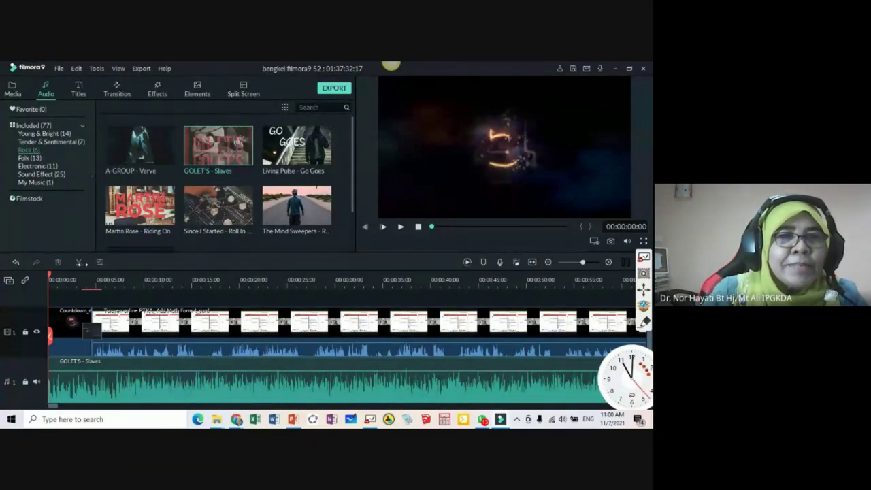
drag(49, 275, 115, 295)
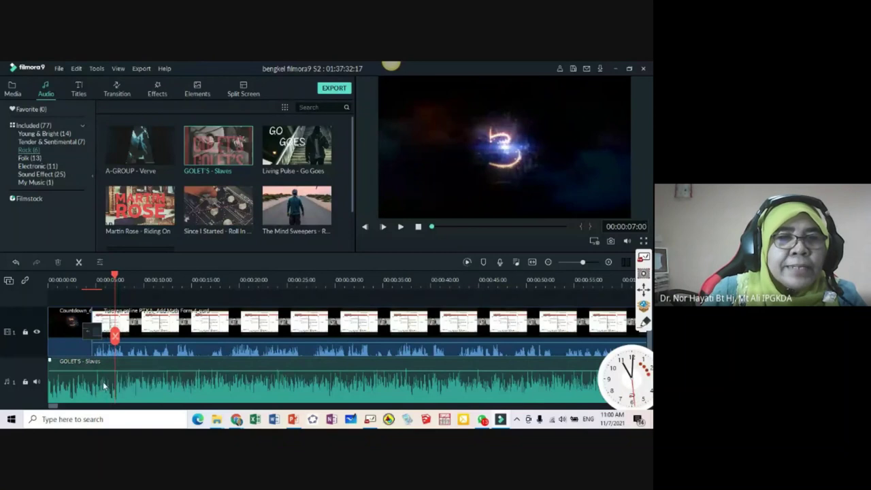
click(154, 386)
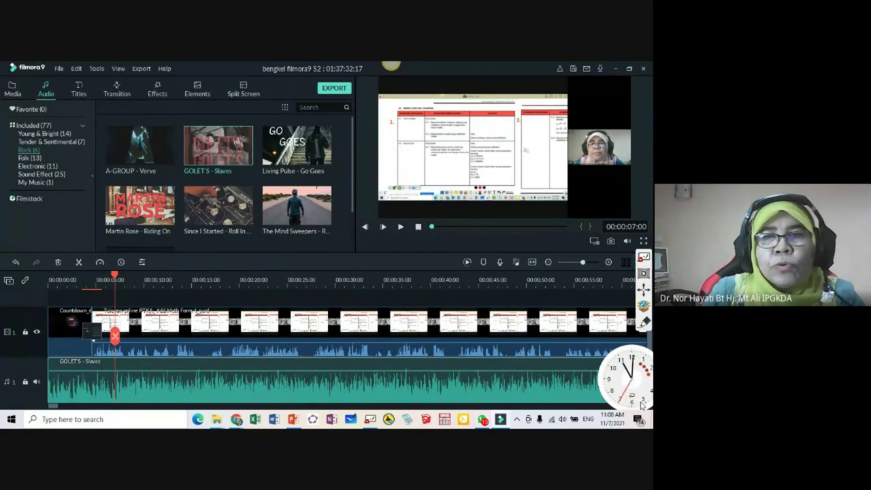
drag(634, 394, 613, 320)
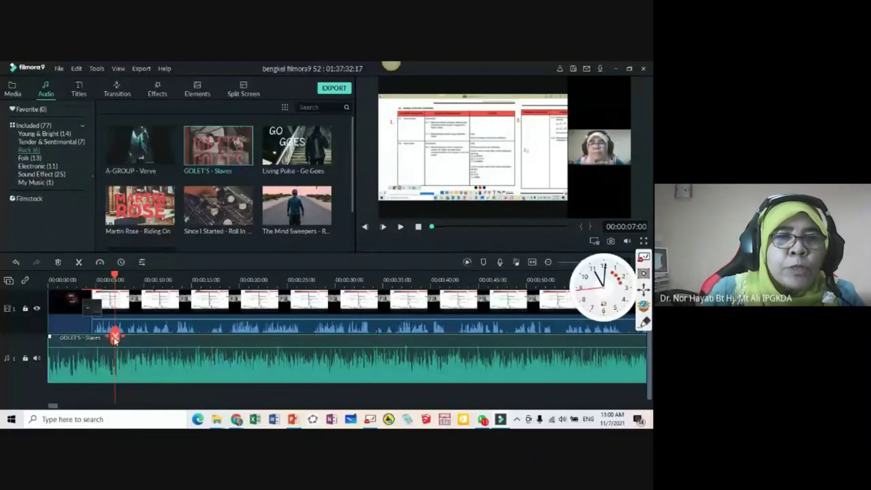
click(114, 336)
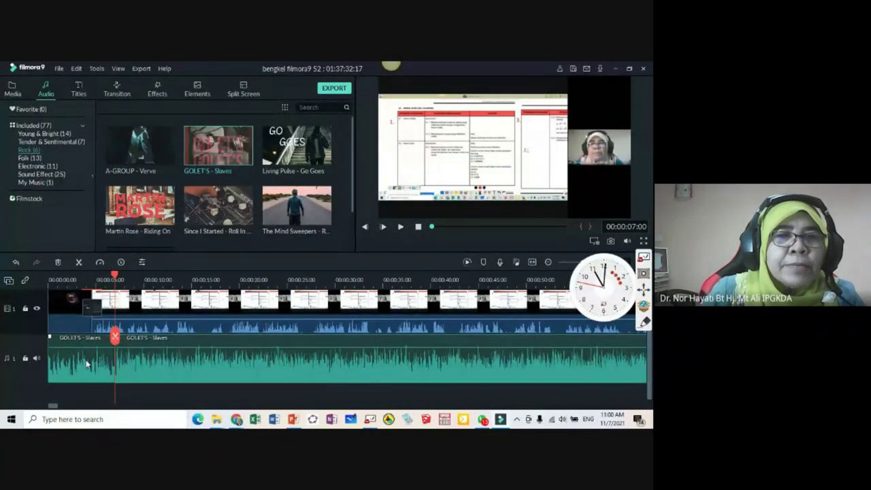
Step: Delete the first part of the split music clip and move the remaining part to the start of the timeline
right_click(86, 364)
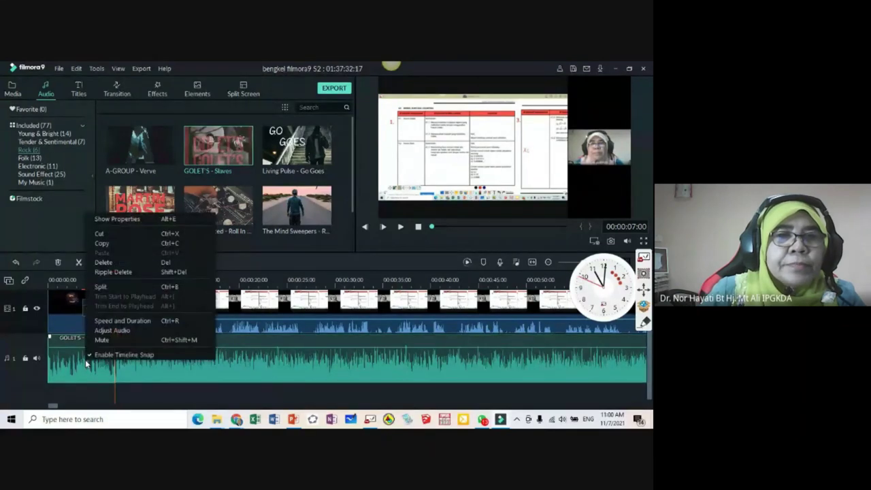
click(117, 262)
click(120, 361)
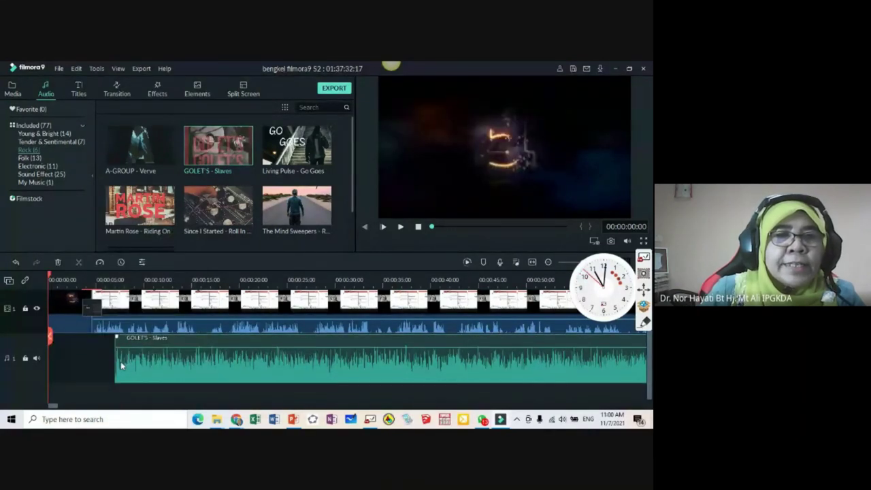
drag(121, 361, 51, 366)
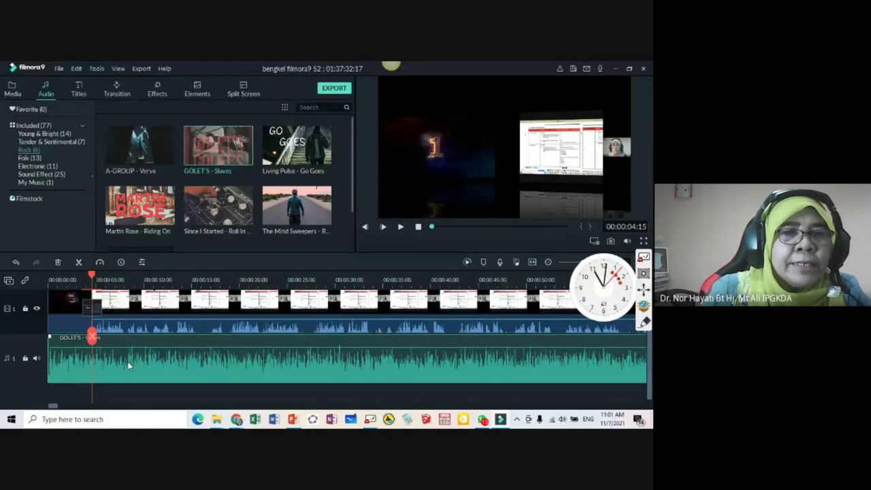
Step: Split the music clip at 00:00:04:15, where the countdown meets the lesson video, and delete the part after the cut
click(92, 337)
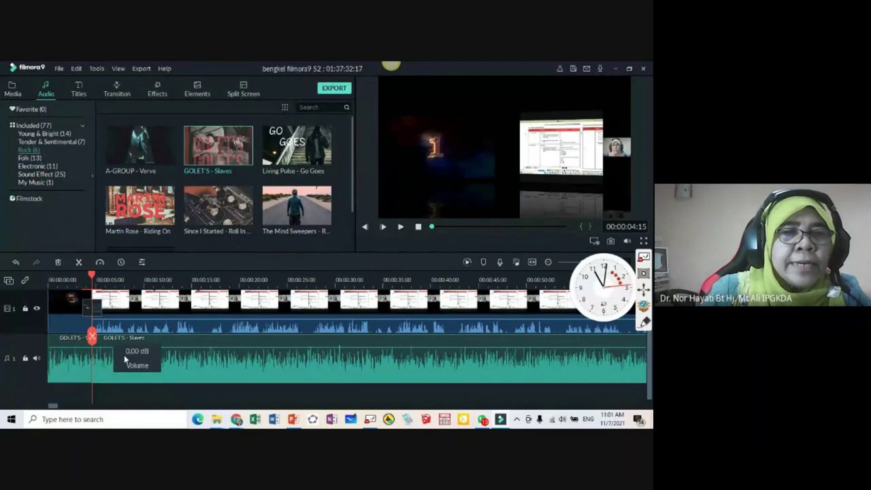
drag(172, 364, 220, 366)
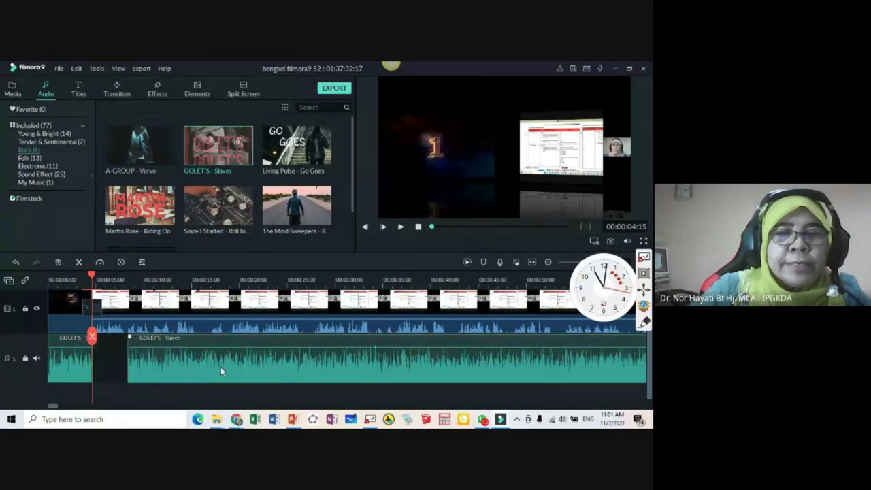
key(Delete)
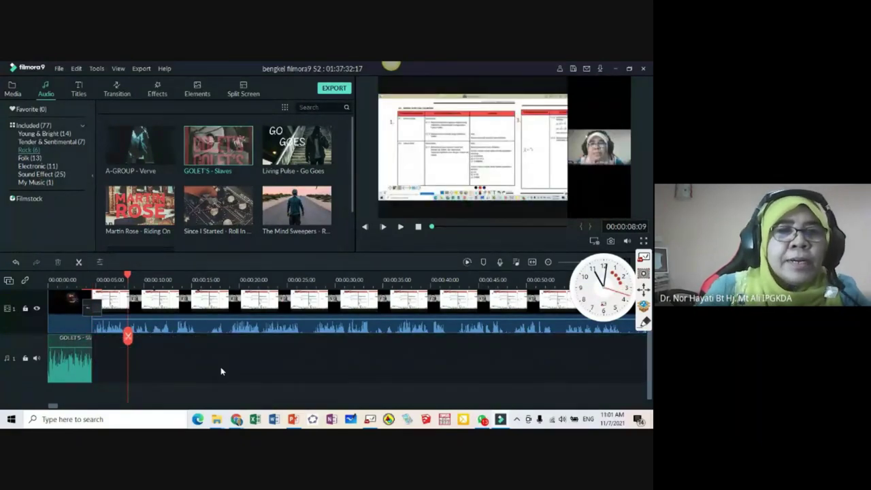
Step: Play the timeline from the start past the end of the trimmed music, pause it, and switch to the Google Meet call
drag(128, 275, 51, 275)
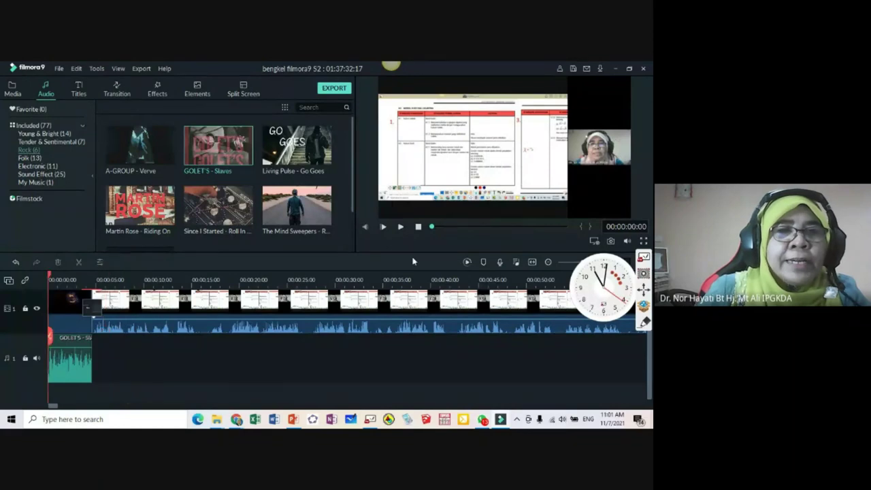
key(space)
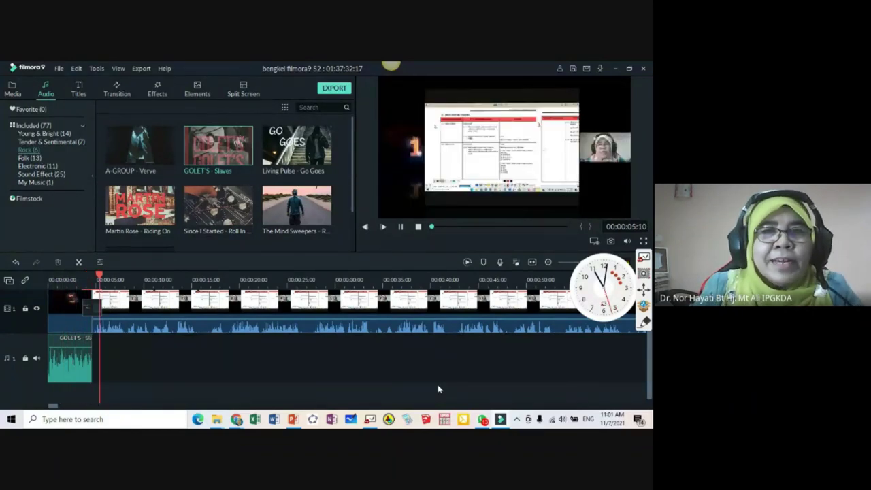
click(400, 228)
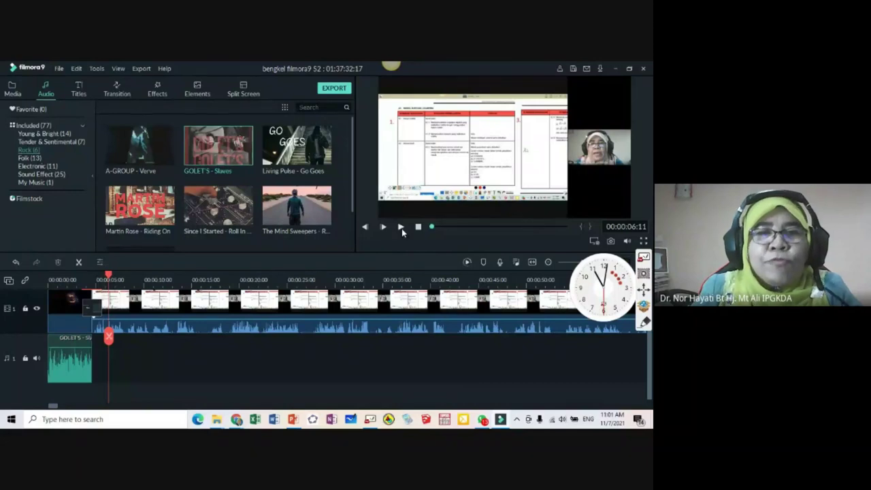
mouse_move(236, 419)
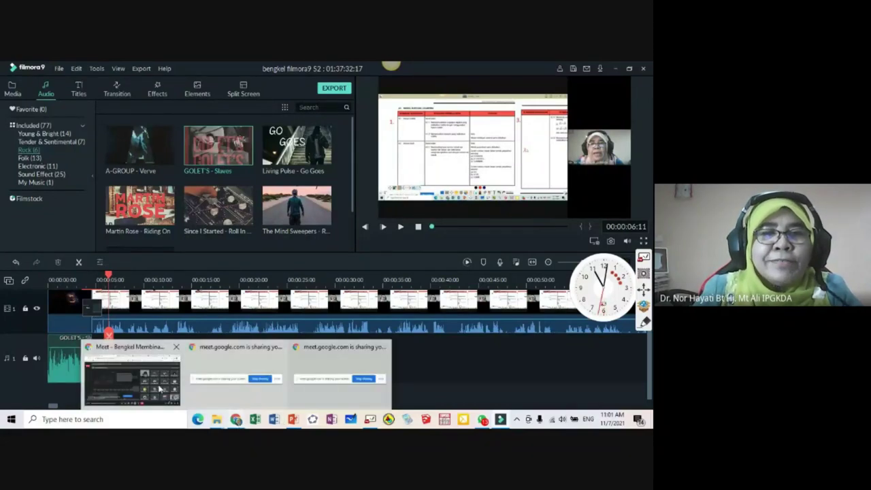
click(159, 388)
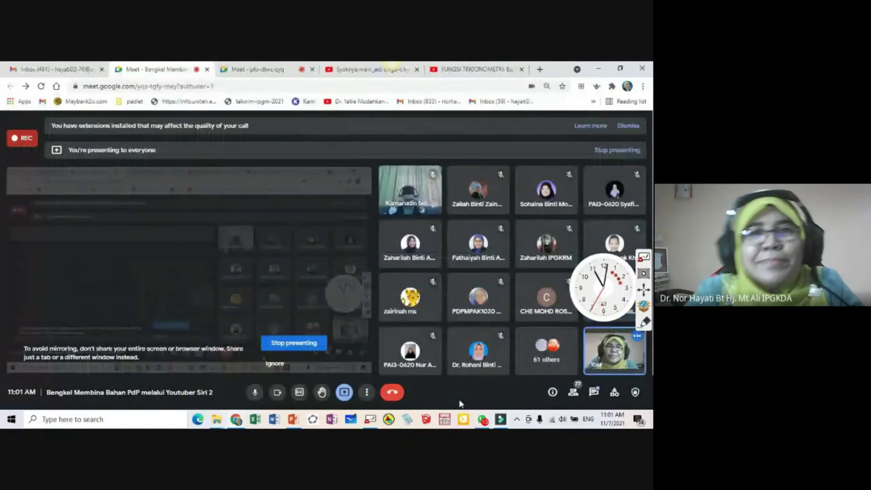
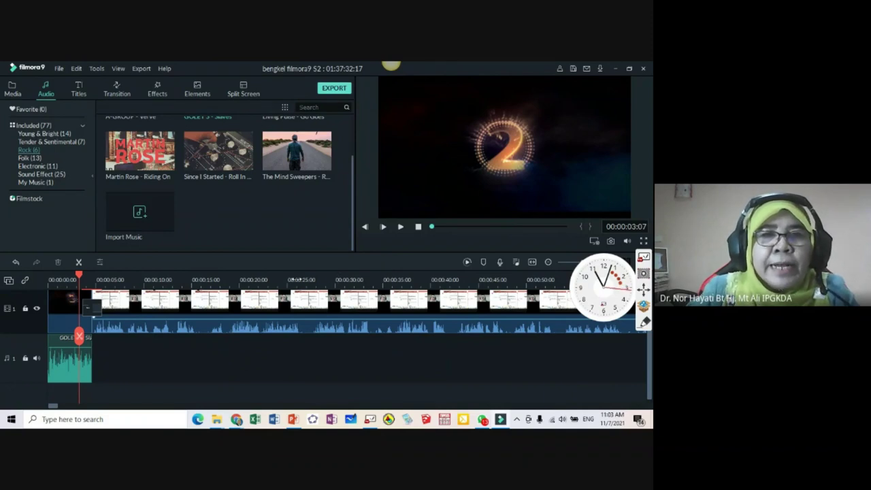
Step: Split the lesson video clip at 00:00:26:08 and 00:00:36:16, and select the segment between the two cuts
click(296, 277)
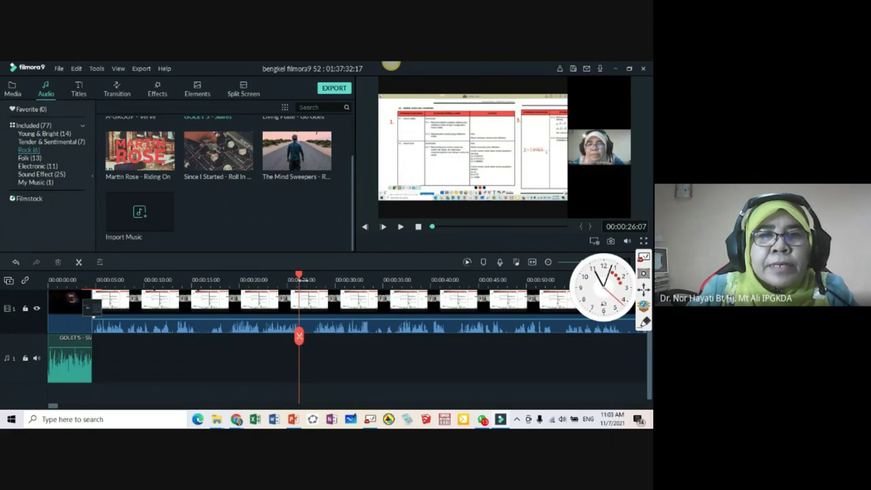
drag(297, 275, 300, 304)
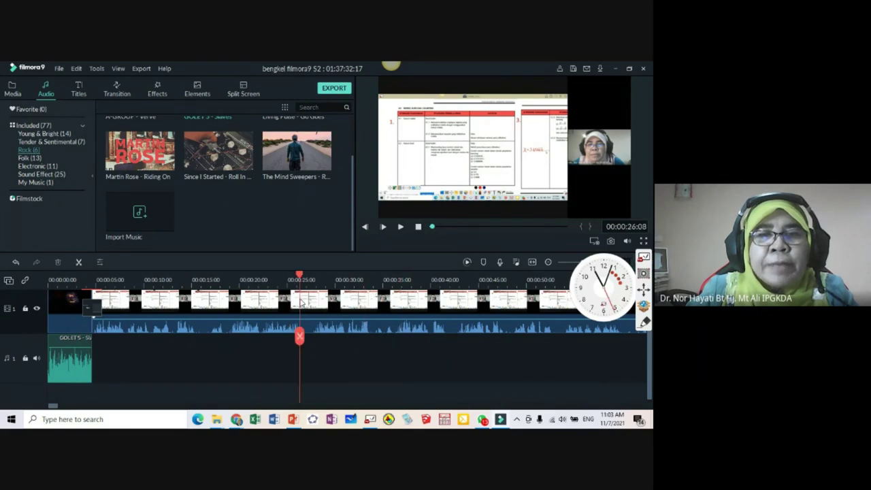
click(300, 336)
drag(300, 275, 400, 291)
click(398, 336)
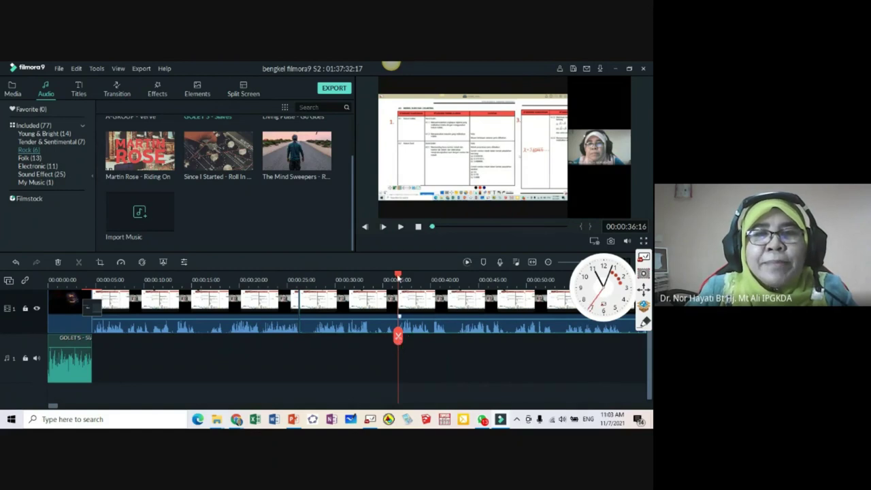
click(349, 321)
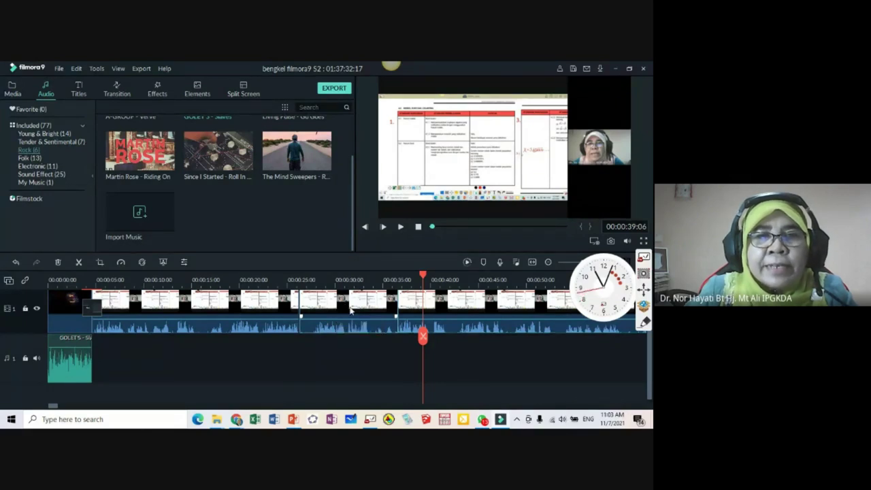
Step: Check the participants in the Google Meet call, and return to the Filmora9 project
key(alt+Tab)
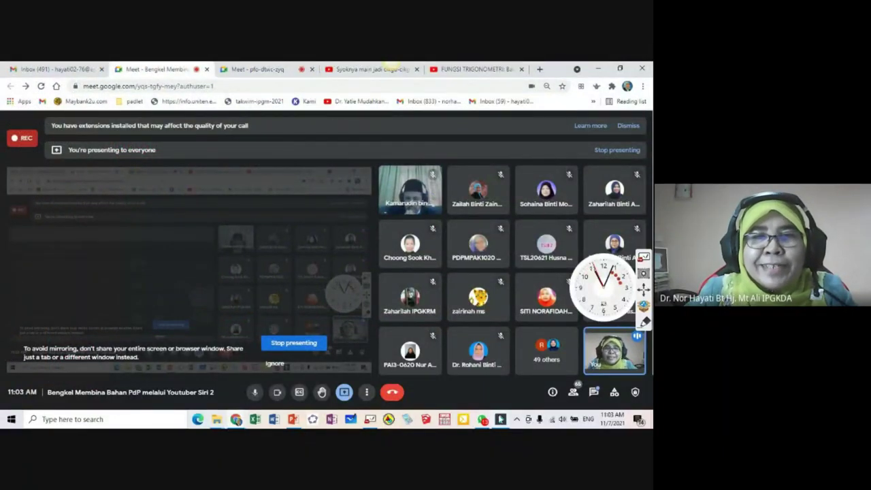
click(500, 419)
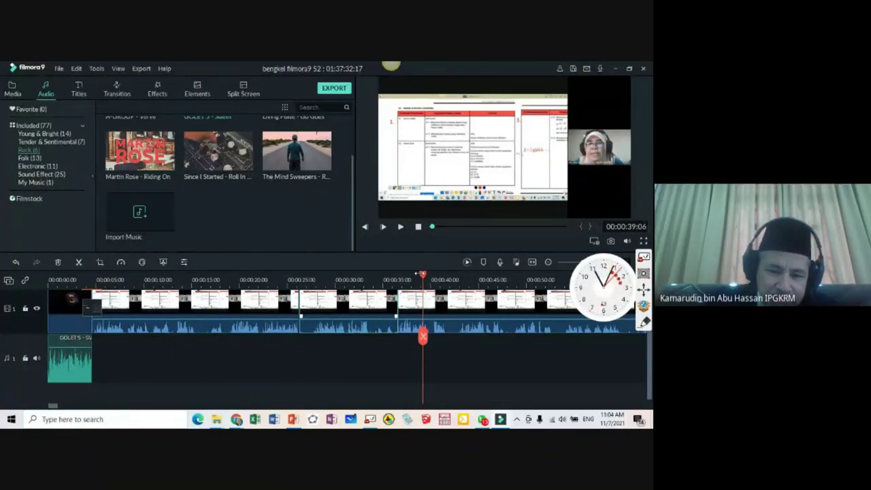
Step: Move the playhead to 00:00:26:21 and open the editing options for the video segment between the two cuts
drag(423, 276, 304, 279)
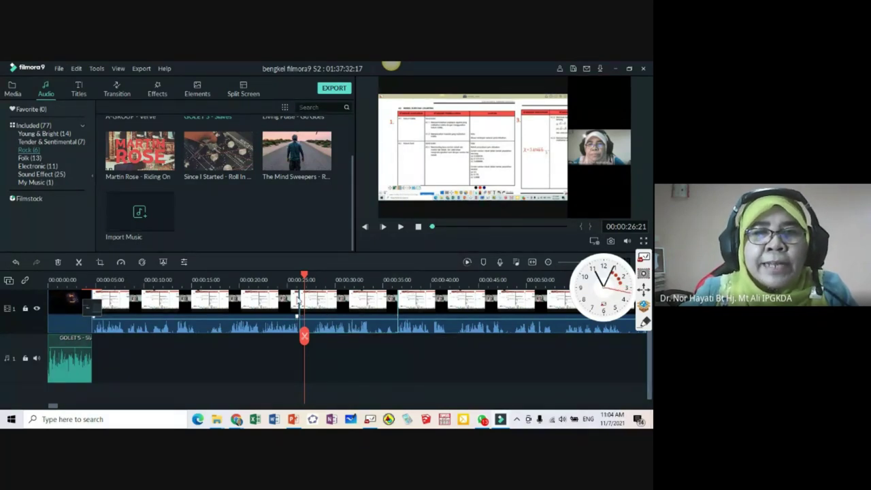
right_click(353, 309)
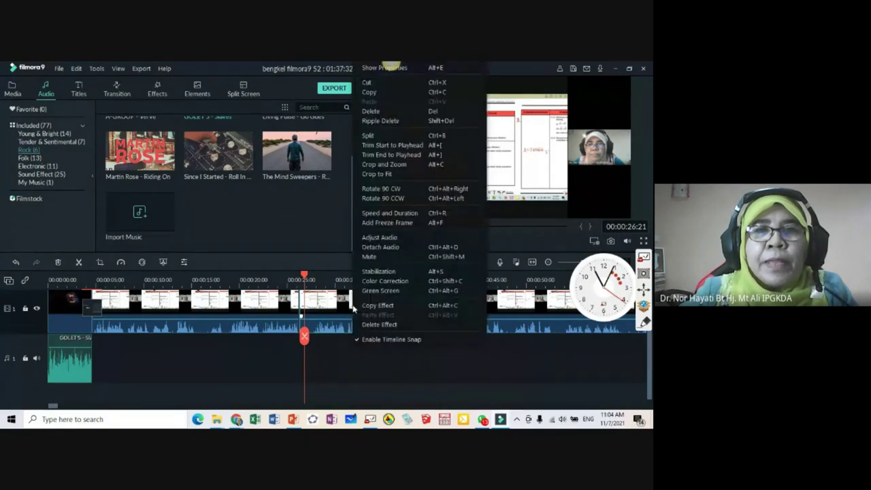
Step: Set the selected timeline clip's custom speed to 8.757 with ripple edit kept on
click(403, 214)
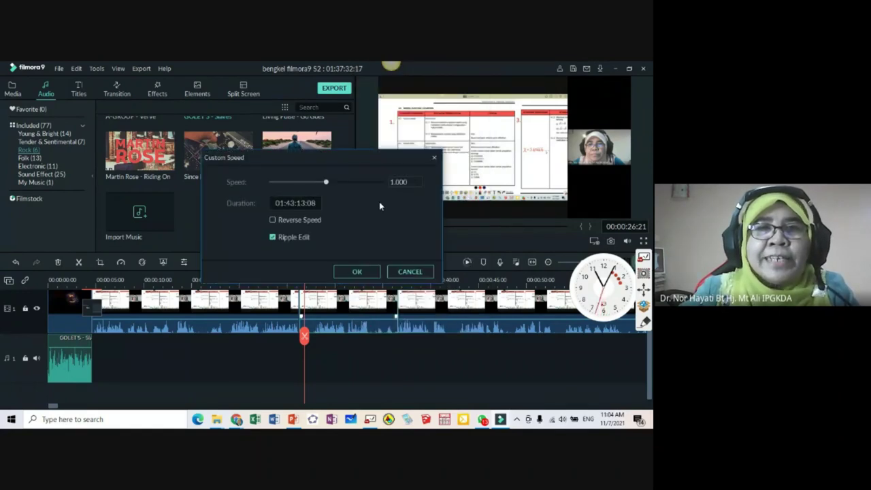
drag(326, 183, 331, 185)
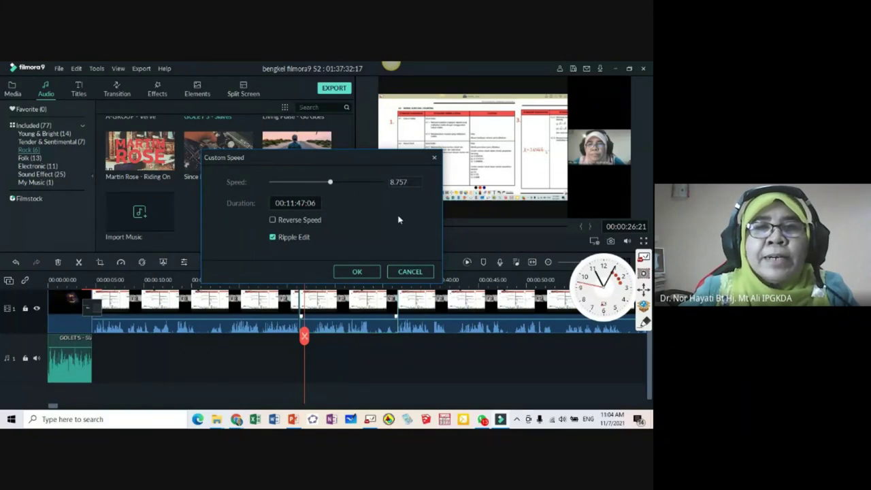
click(363, 271)
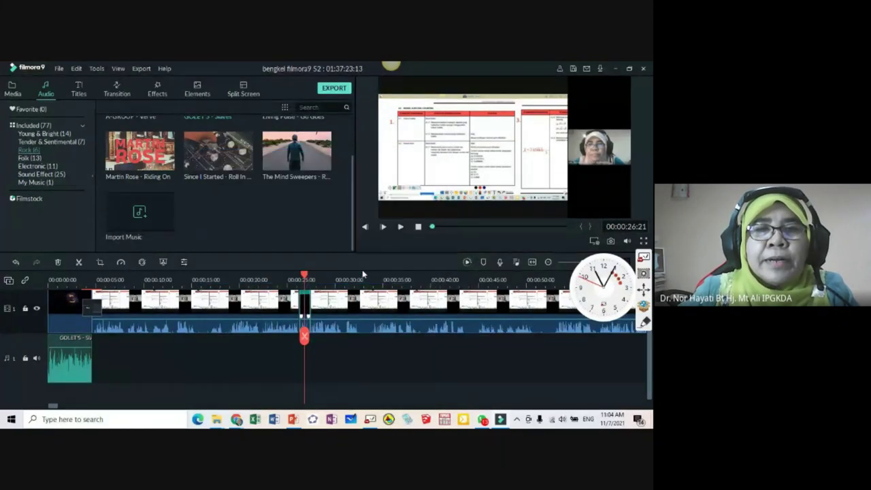
Step: Play back the timeline from 00:00:25:20 to preview the sped-up clip
drag(304, 275, 294, 274)
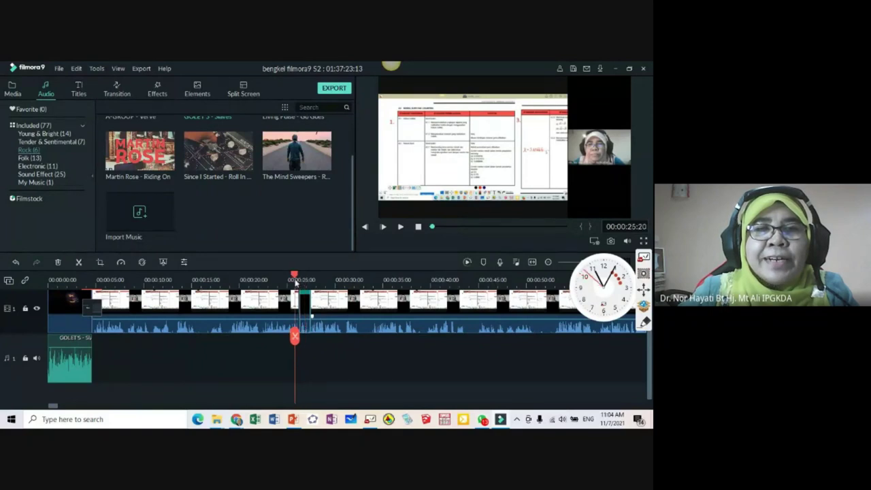
click(401, 227)
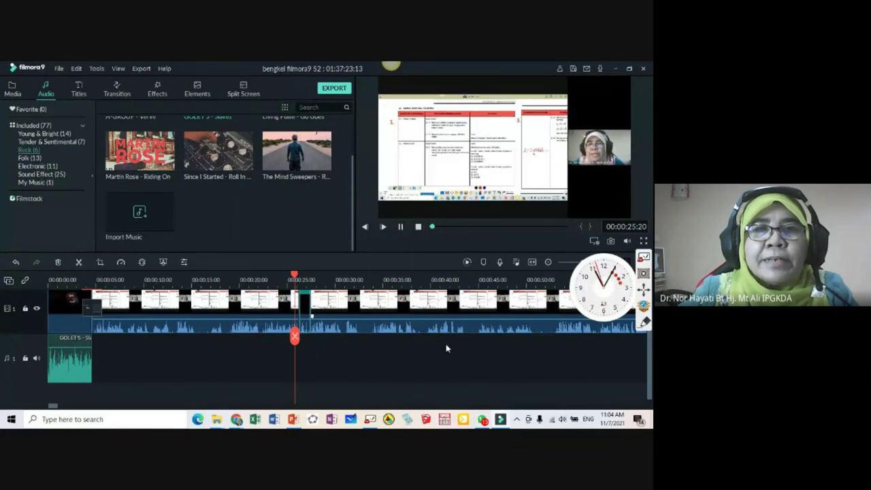
click(401, 228)
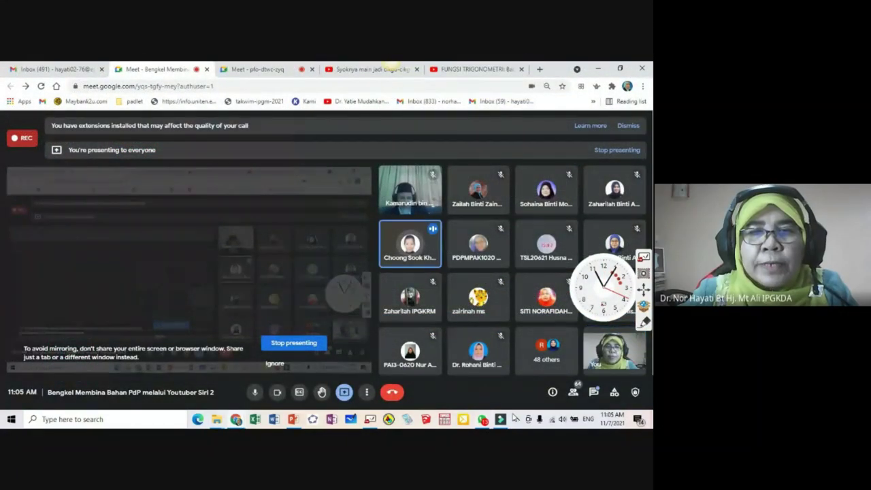
Step: Switch from the meeting window back to Filmora and dismiss the incoming message notification
click(501, 418)
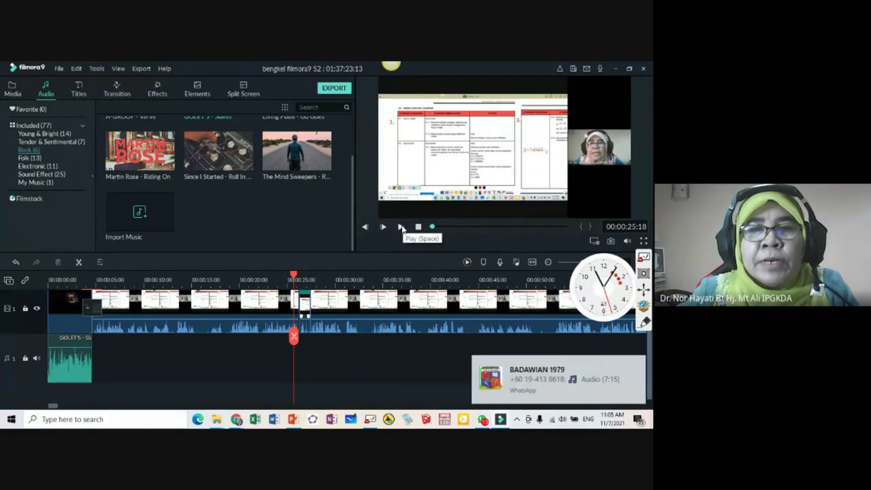
click(636, 374)
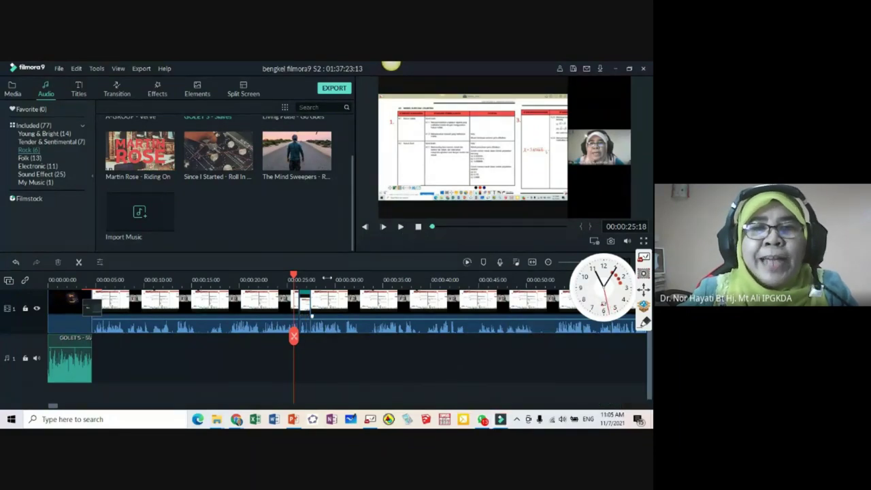
right_click(332, 313)
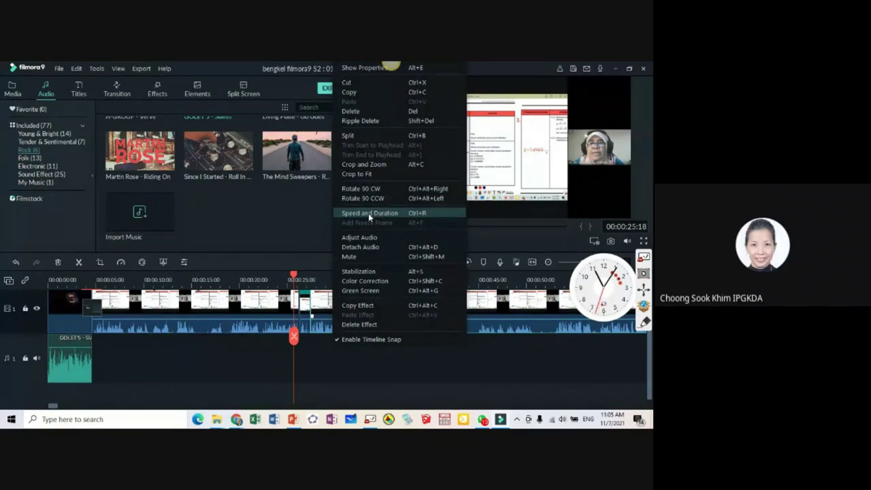
click(484, 348)
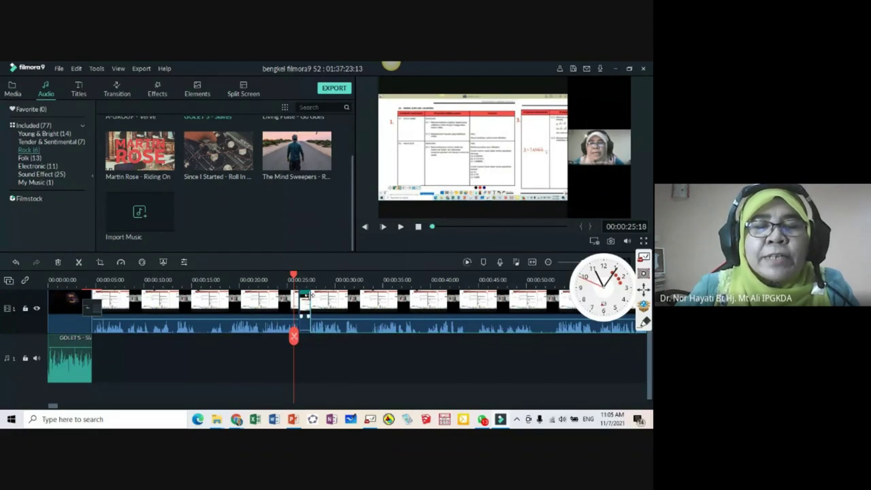
Step: Replay the section across the sped-up clip, stop playback, and move the playhead to 00:00:36:07
click(400, 227)
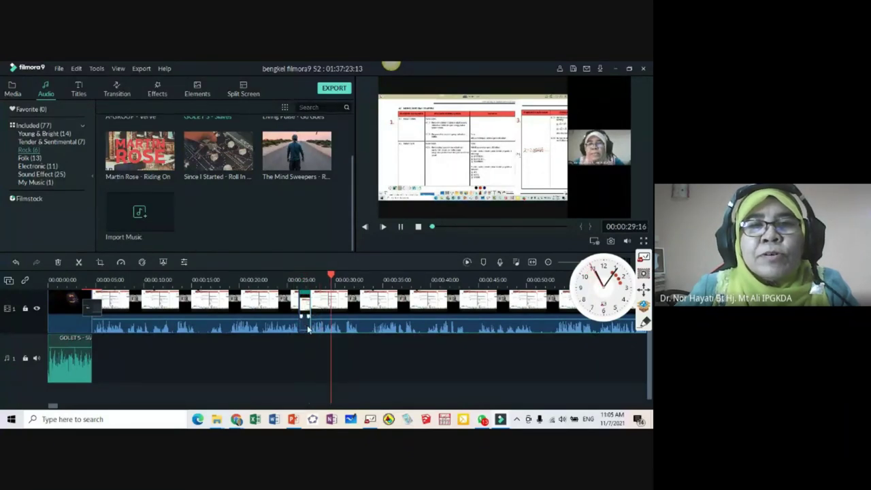
click(400, 227)
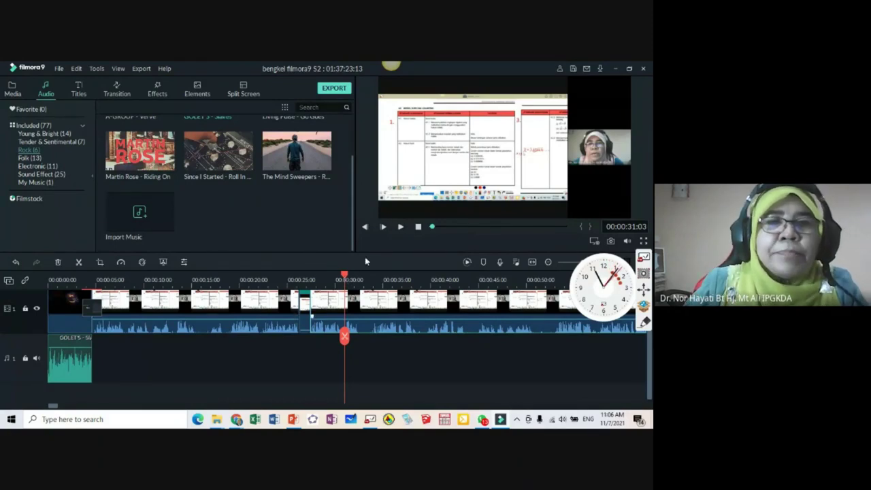
drag(345, 274, 395, 276)
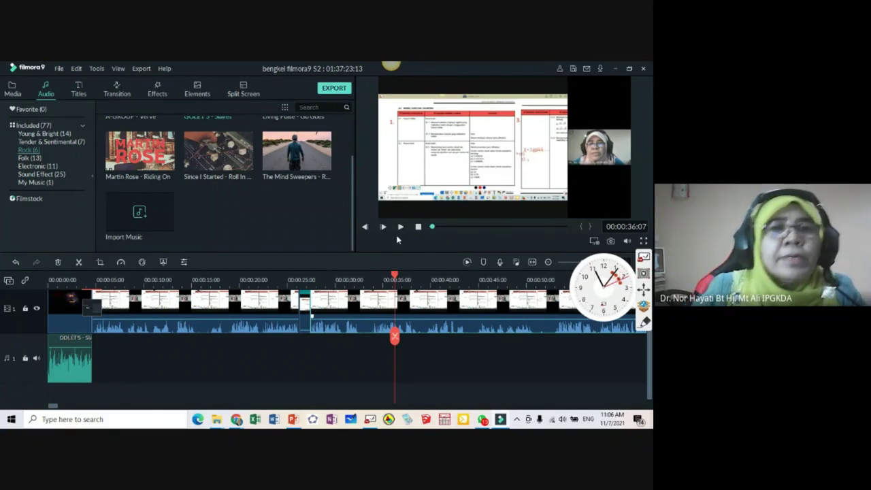
click(79, 90)
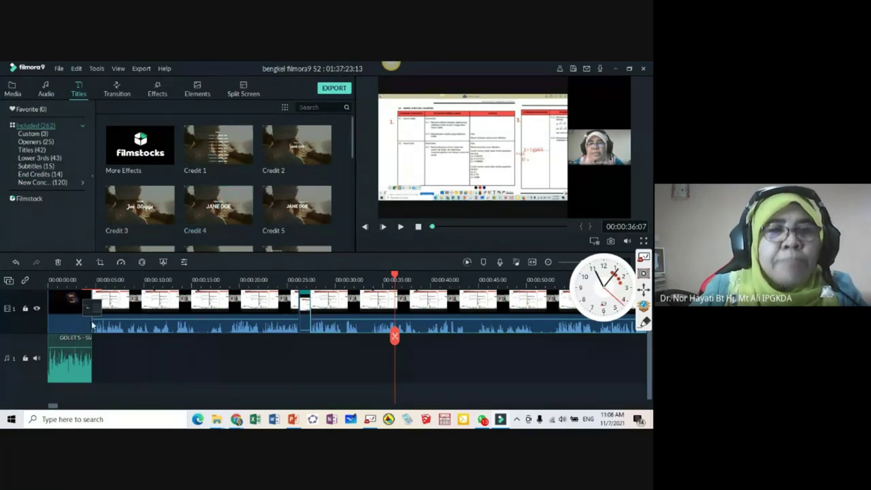
scroll(330, 299, up, 1)
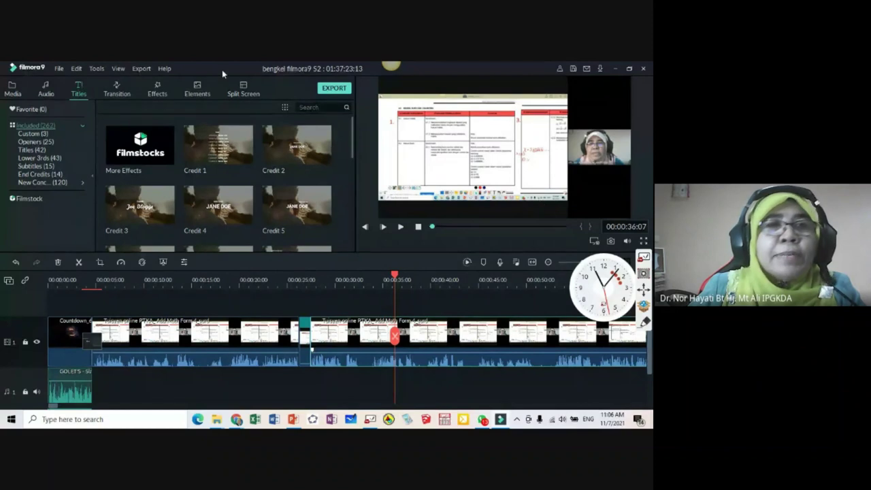
click(59, 69)
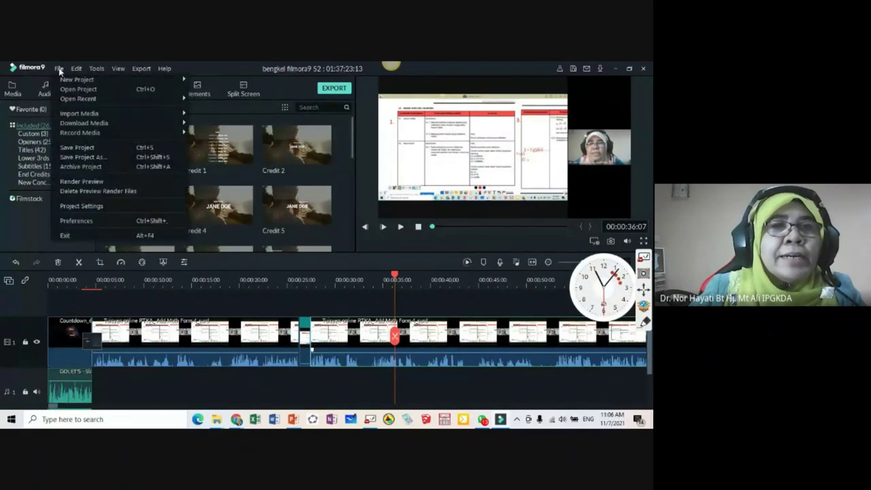
mouse_move(78, 100)
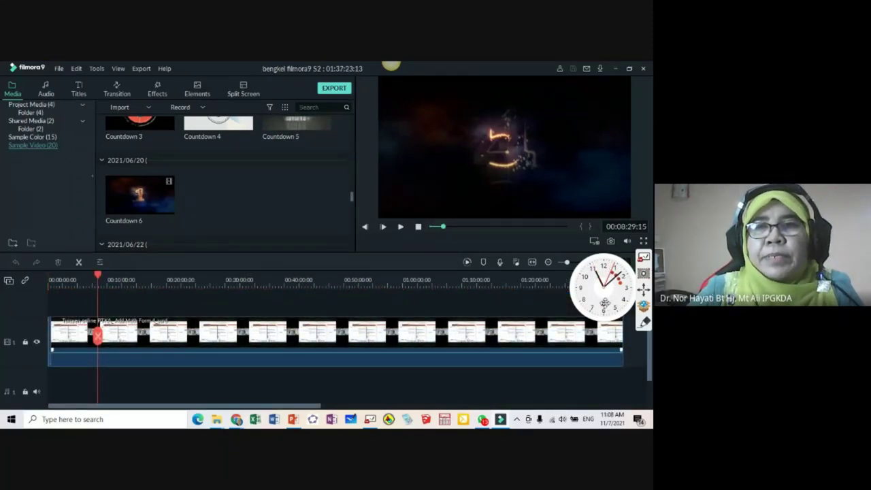
Step: Move the floating clock away from the timeline controls and return the playhead to the start of the video
drag(604, 301, 631, 194)
click(609, 262)
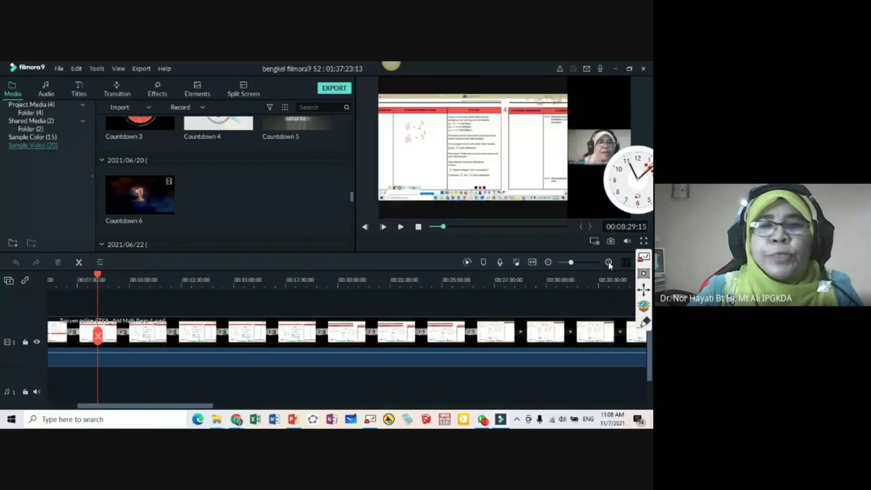
click(608, 262)
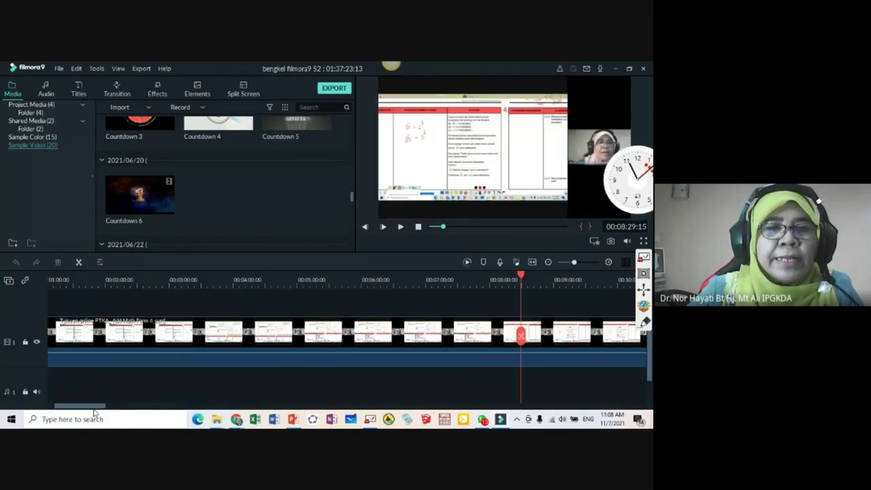
click(608, 263)
drag(86, 407, 37, 408)
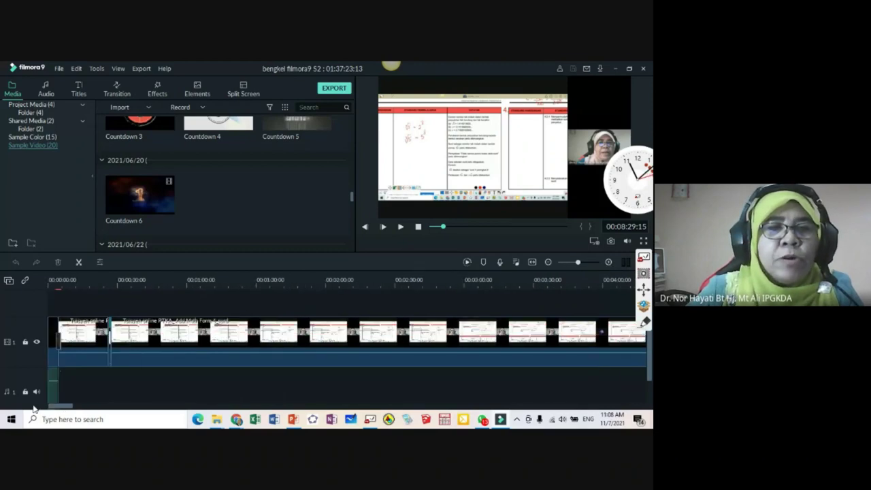
click(53, 337)
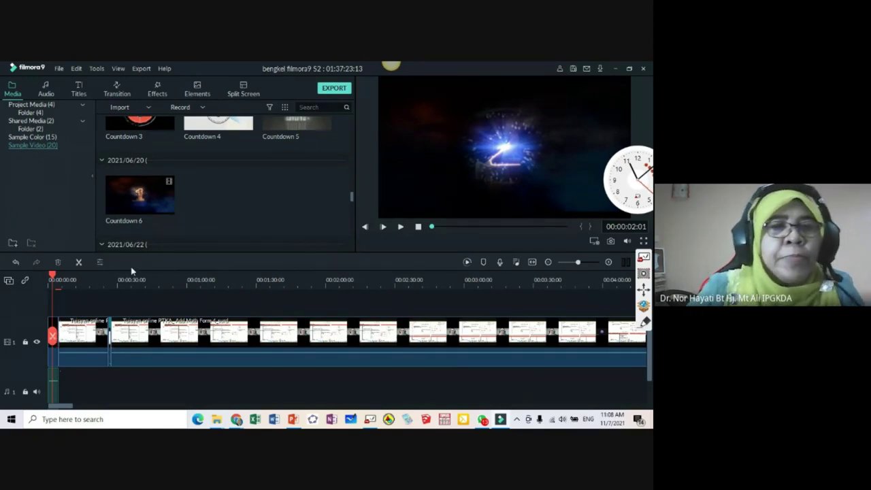
click(42, 278)
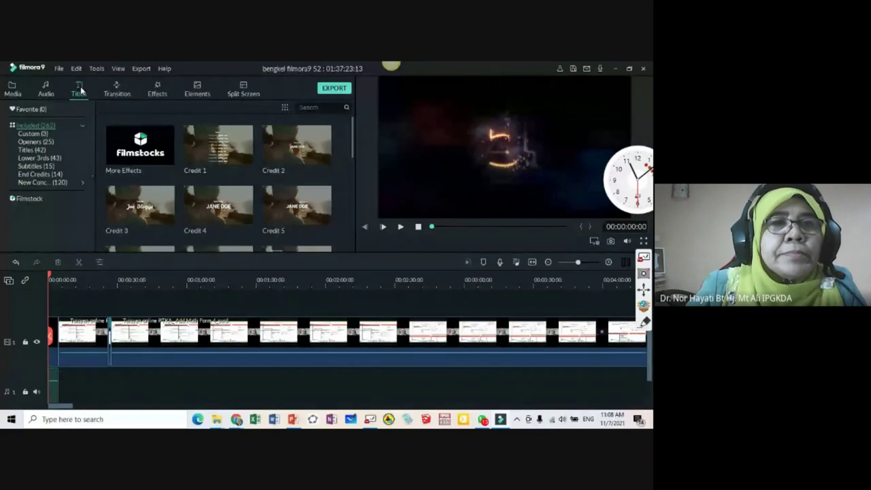
Step: Browse the title library's Openers and Titles categories to examine the available templates
click(36, 141)
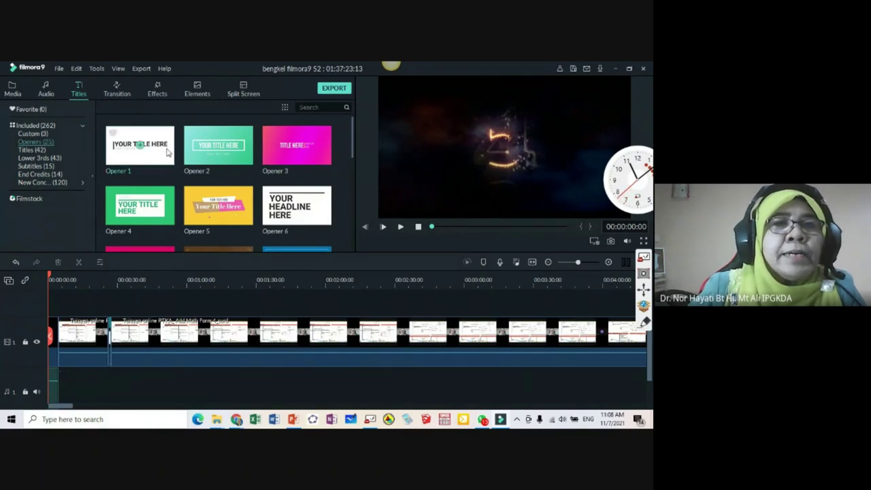
scroll(169, 155, down, 5)
scroll(168, 153, down, 3)
scroll(169, 153, up, 10)
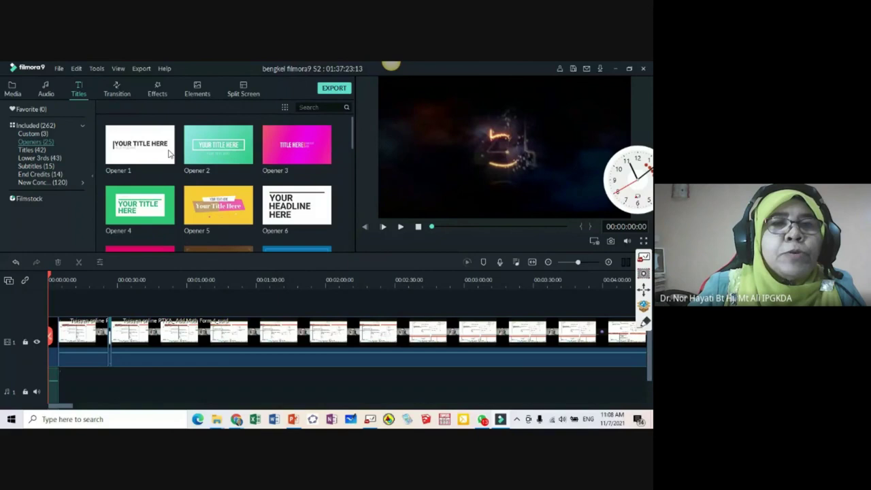
scroll(169, 154, down, 8)
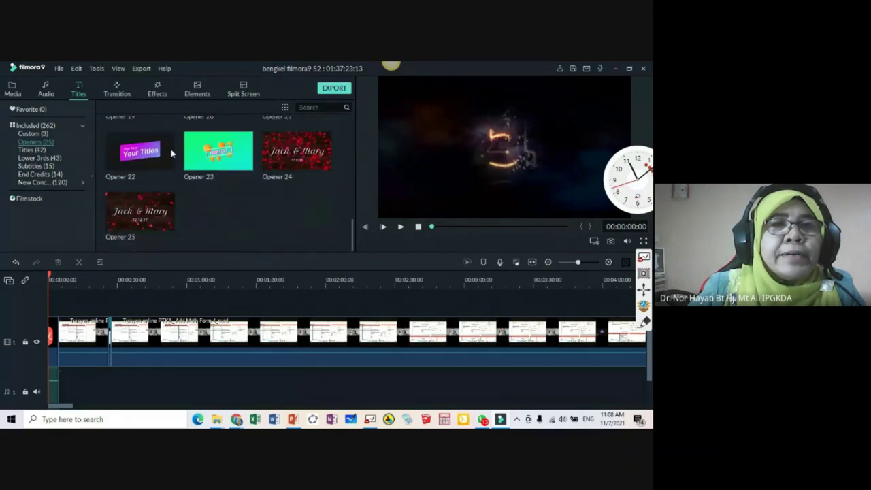
scroll(170, 154, up, 8)
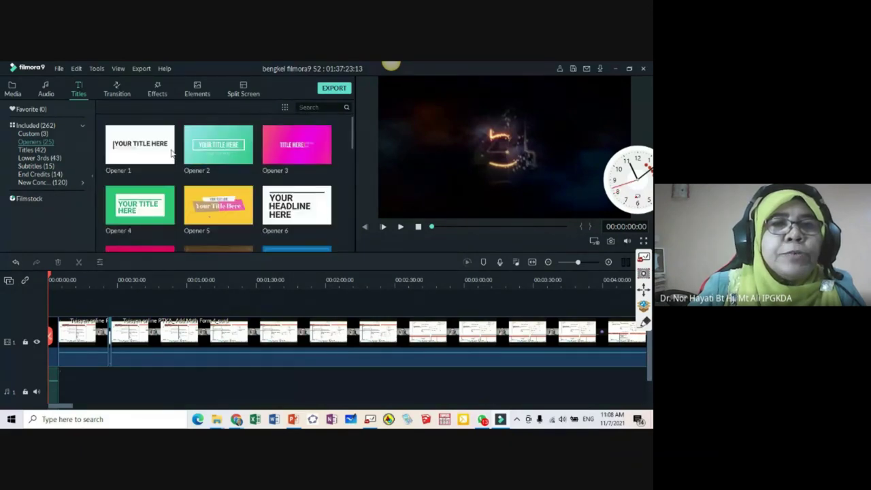
click(28, 153)
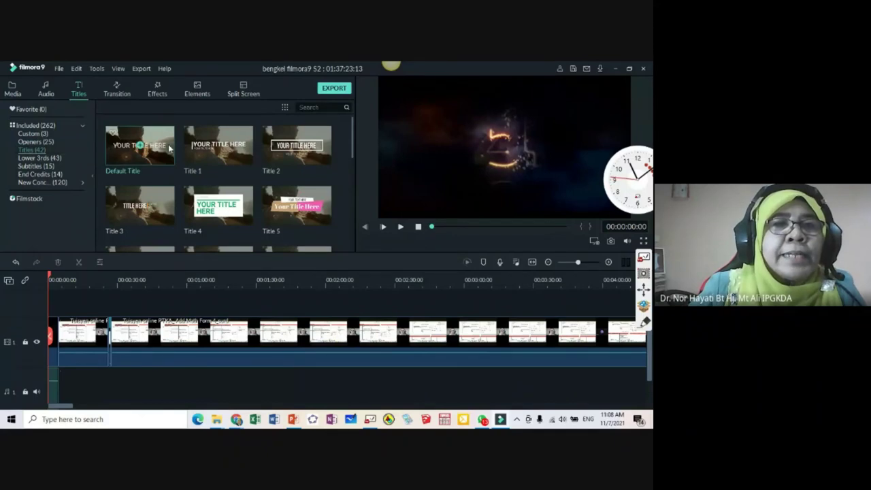
scroll(275, 199, down, 12)
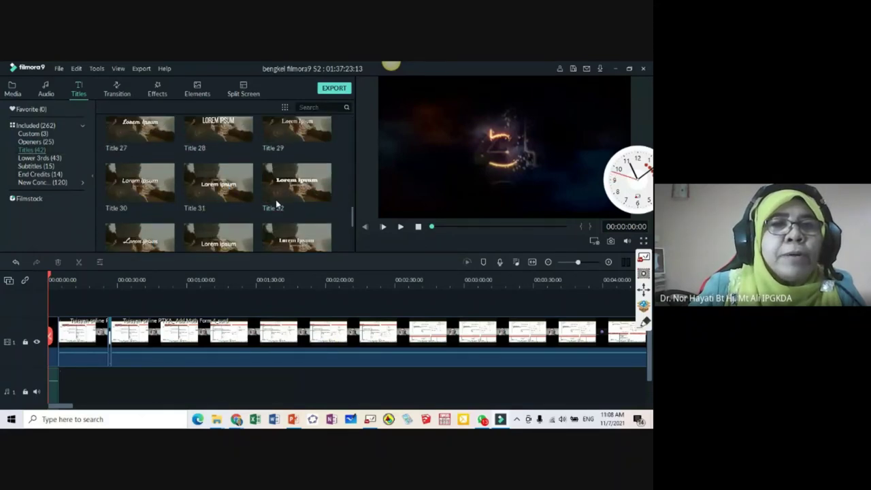
Step: Examine the End Credits templates and the Opener templates in the New Conc. collection
click(42, 175)
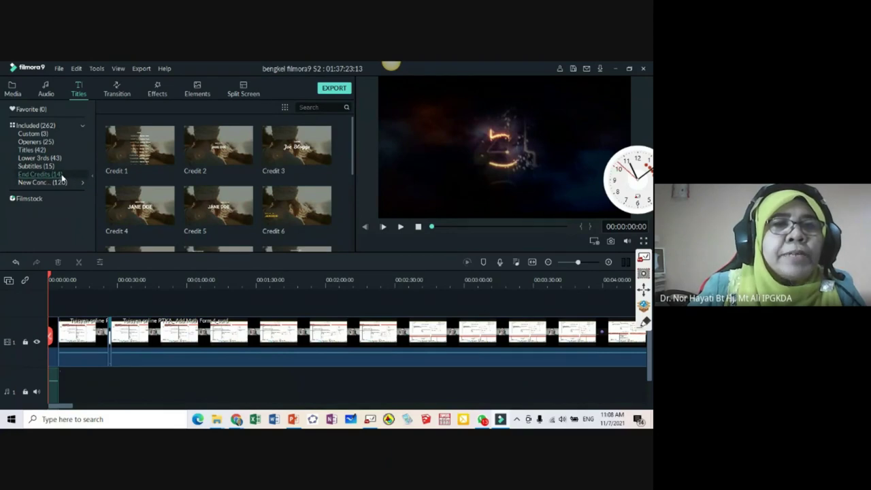
click(91, 175)
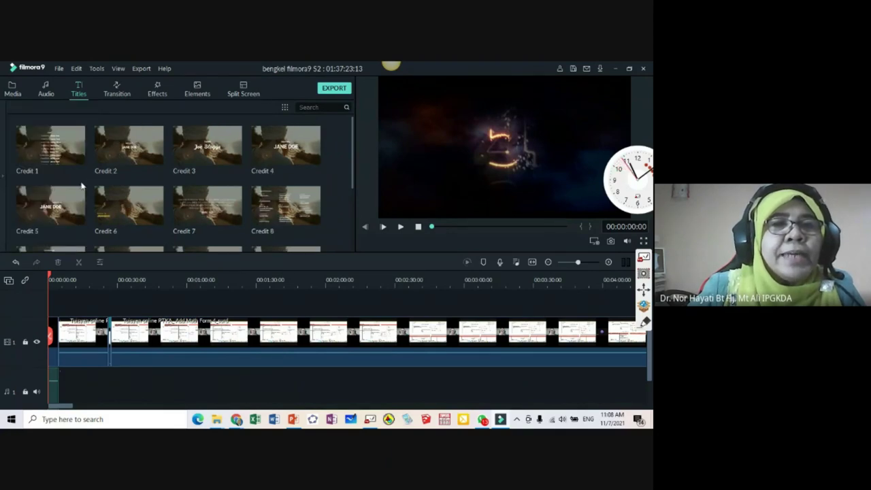
scroll(233, 208, down, 3)
scroll(233, 208, up, 3)
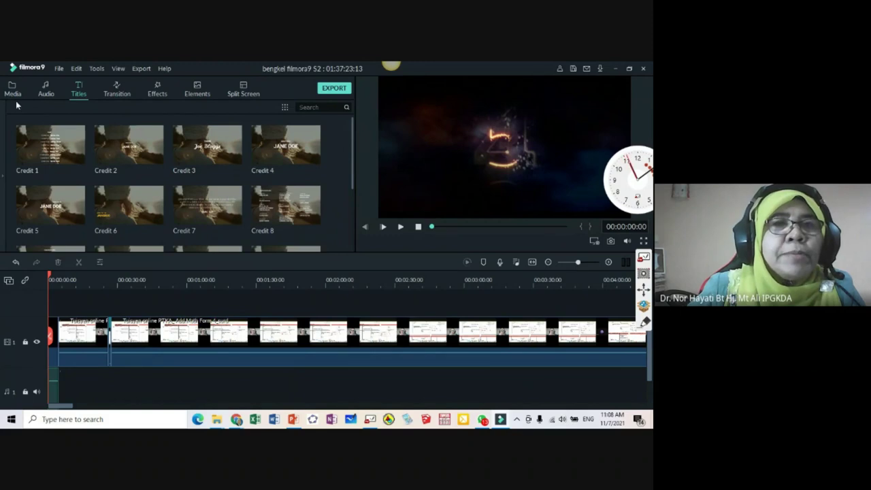
click(3, 180)
click(57, 183)
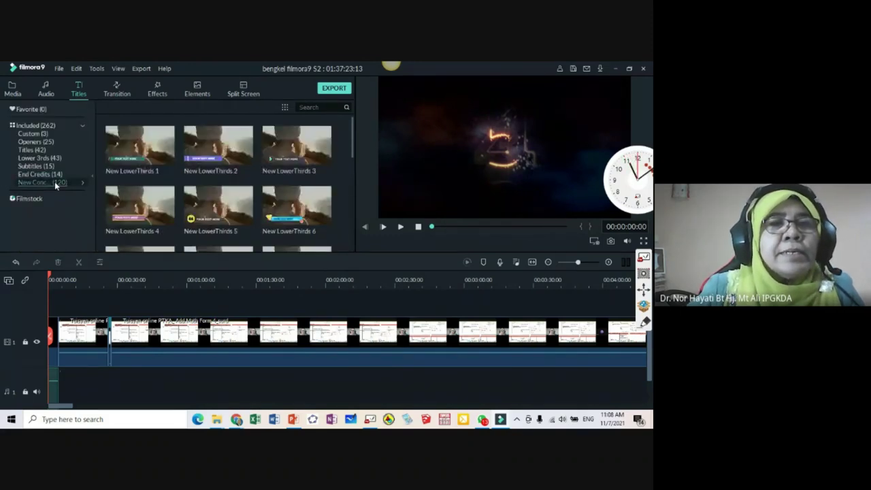
click(83, 182)
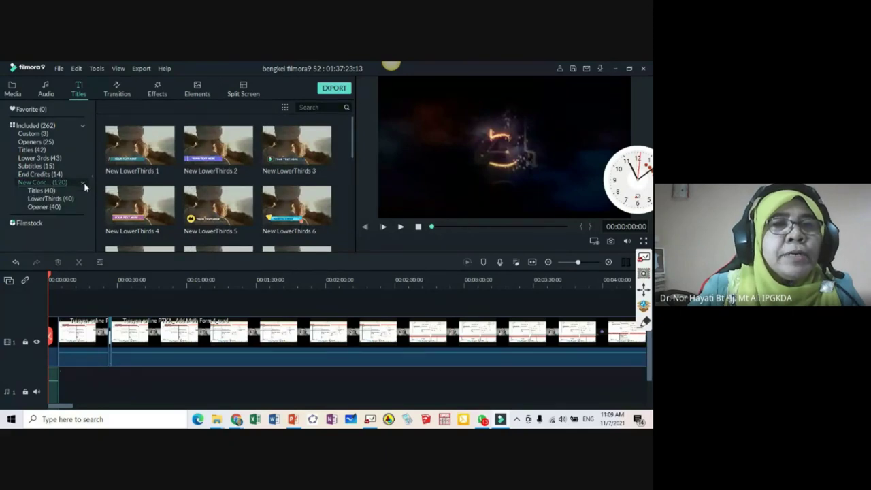
click(50, 209)
scroll(177, 182, down, 10)
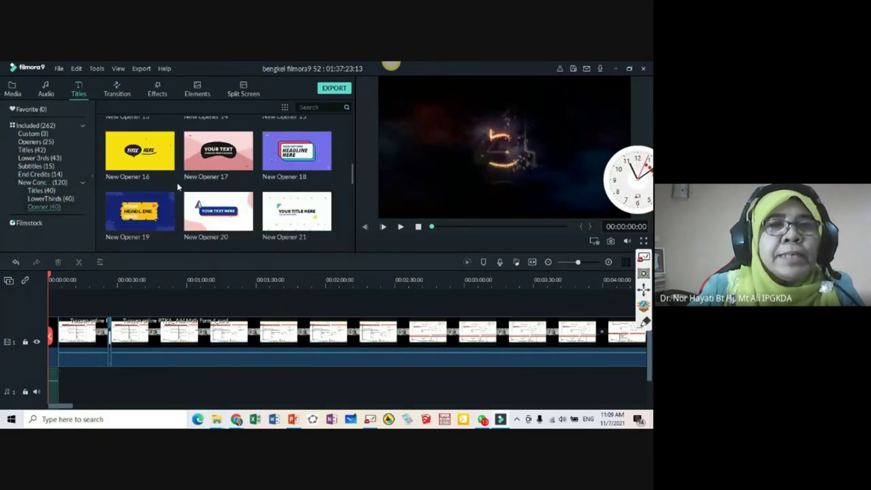
scroll(176, 182, up, 10)
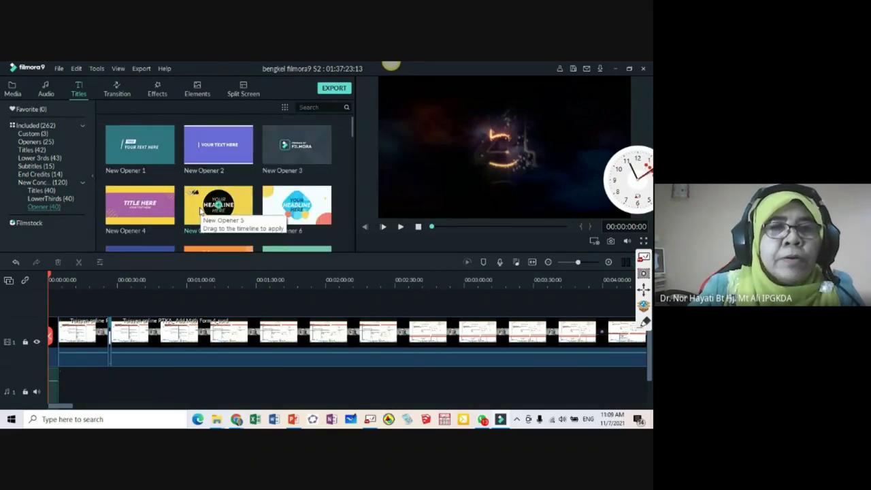
Step: Insert the New Opener 5 title between the intro and the first lesson clip, and move the playhead to 00:00:06:15
drag(201, 211, 59, 340)
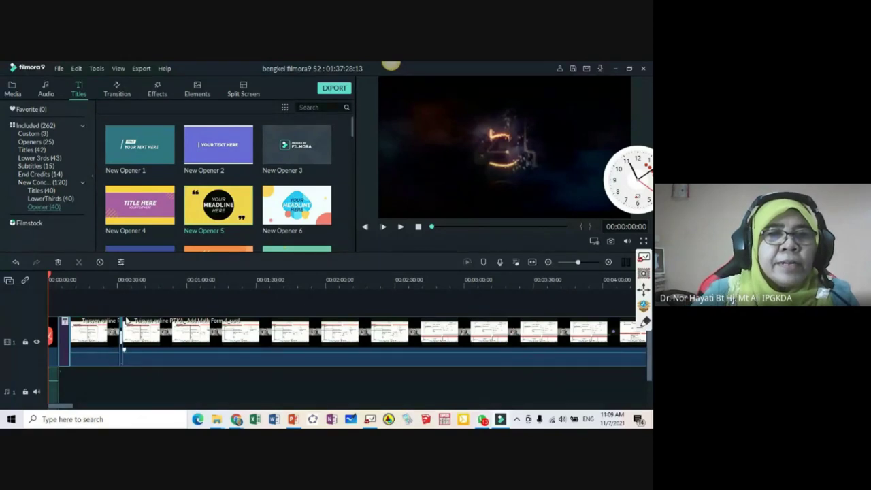
click(117, 279)
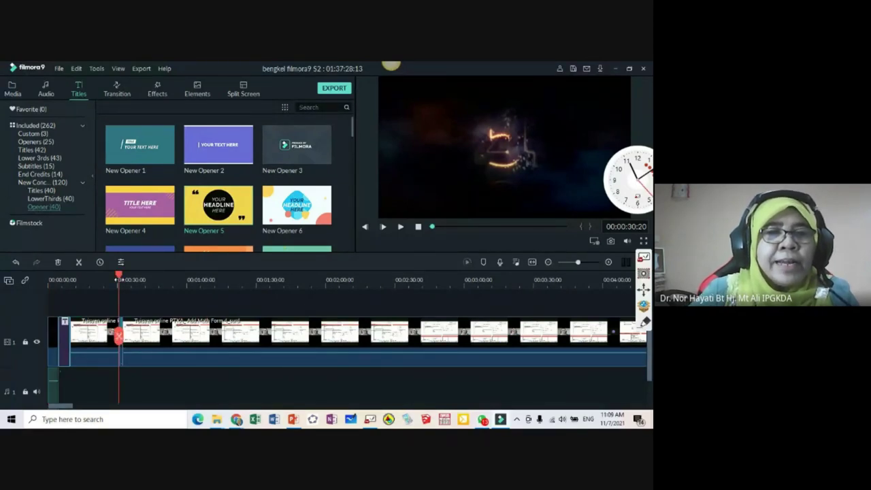
drag(119, 275, 66, 286)
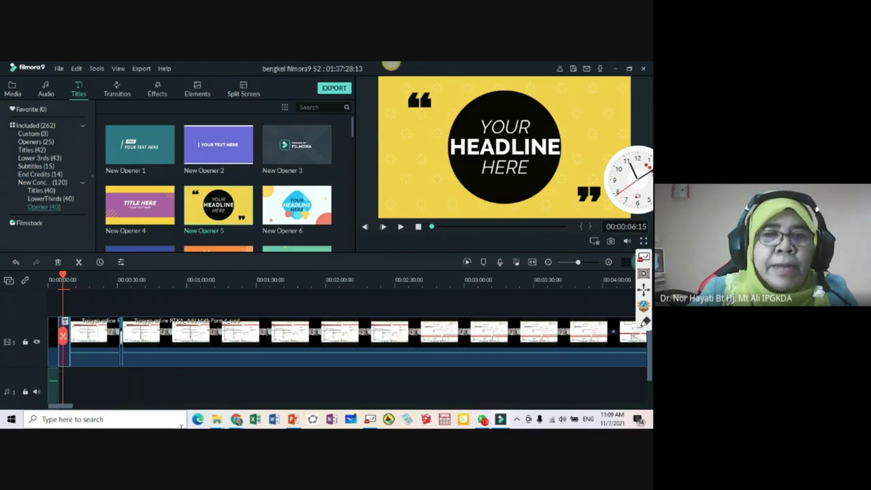
Step: Switch to the Google Meet call in Chrome, admit the waiting participant, and return to Filmora9
click(235, 420)
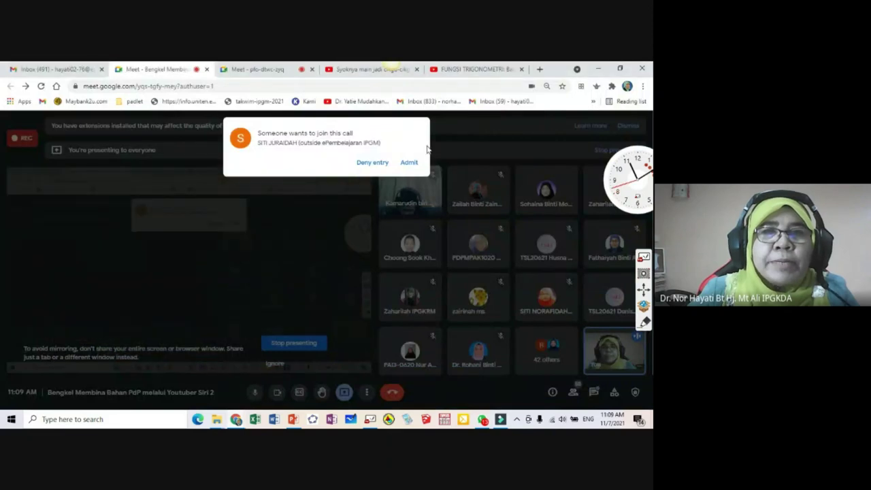
click(408, 163)
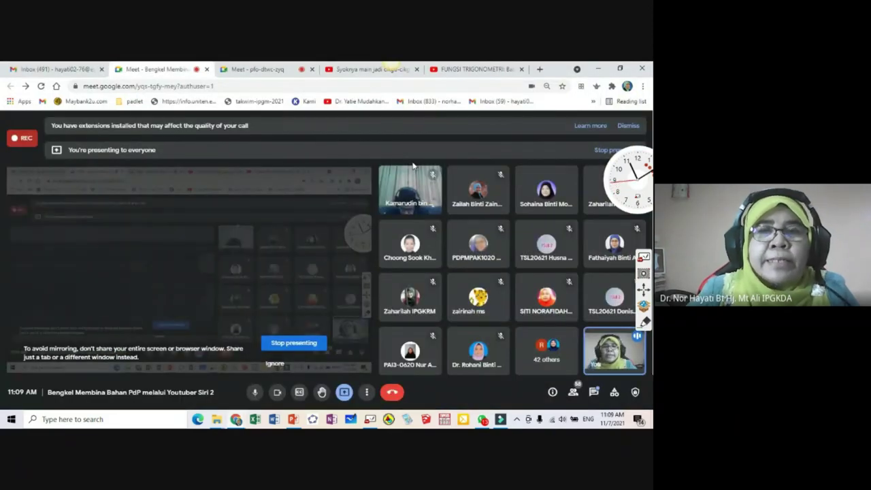
click(500, 419)
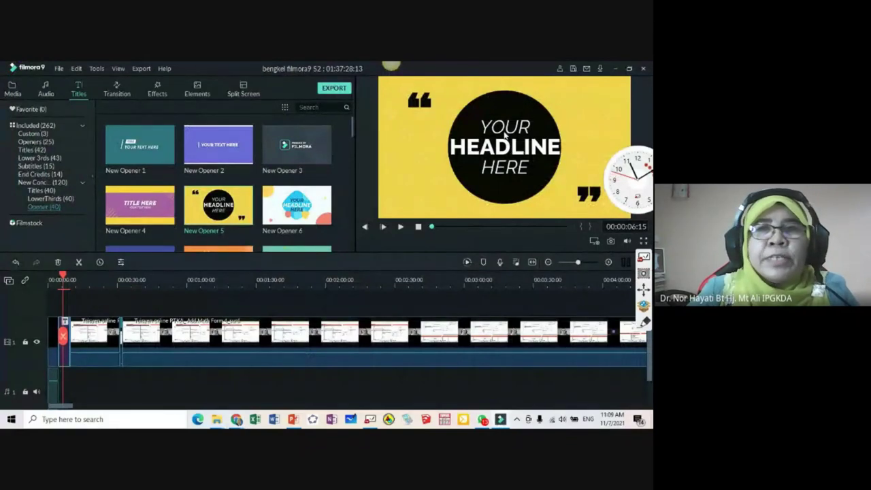
Step: Open the opener title for text editing and replace its "YOUR" line with "SURD"
click(505, 131)
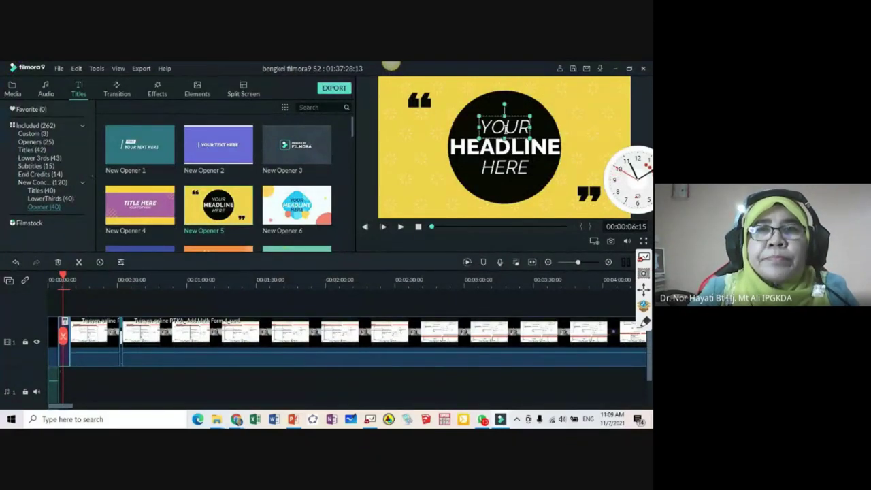
double_click(505, 129)
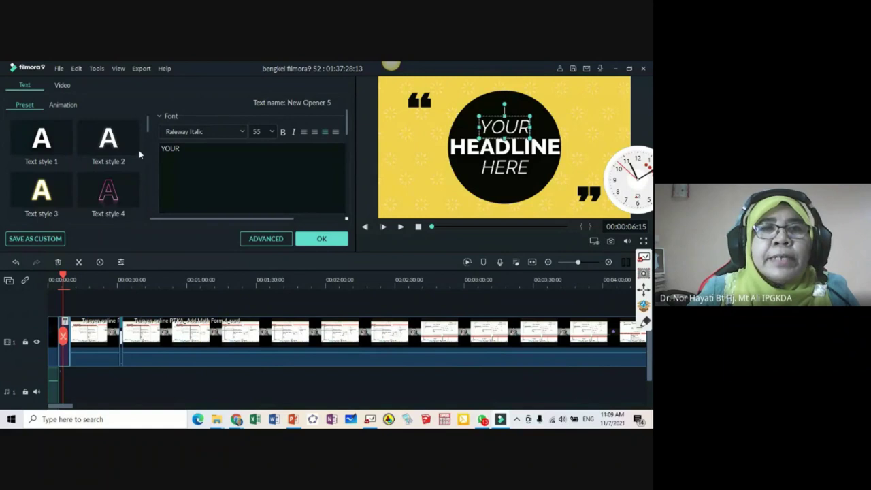
drag(182, 149, 152, 149)
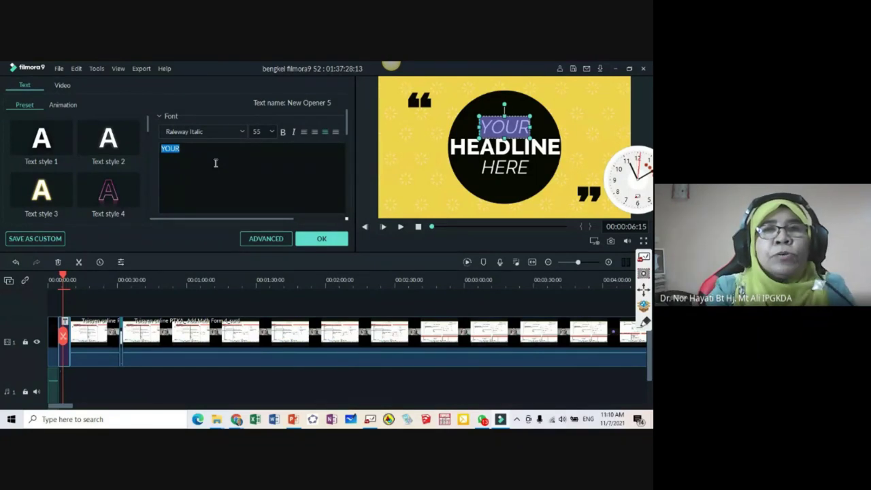
text(SURD)
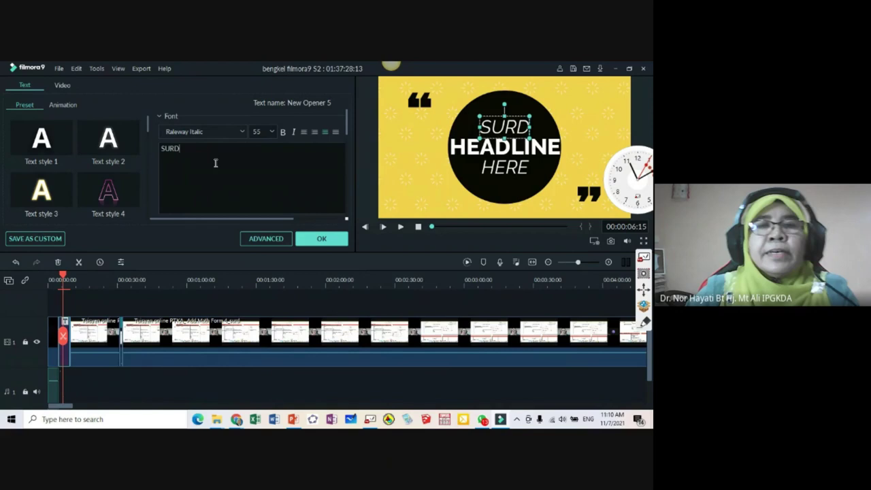
Step: Replace the title's "HEADLINE" line with "Math Tamb"
click(516, 147)
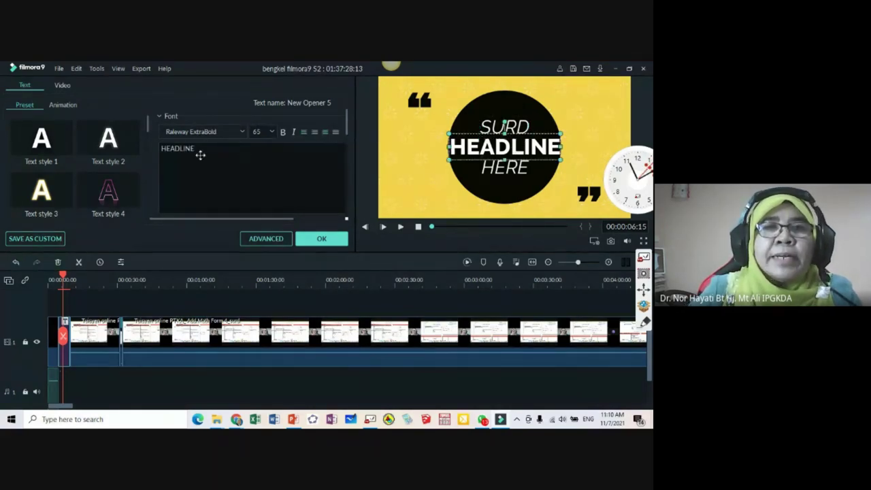
drag(196, 148, 154, 149)
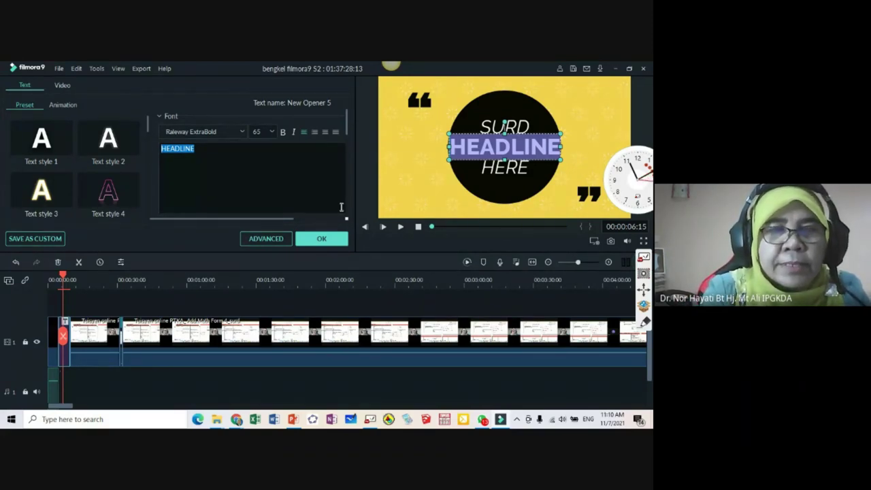
text(Math)
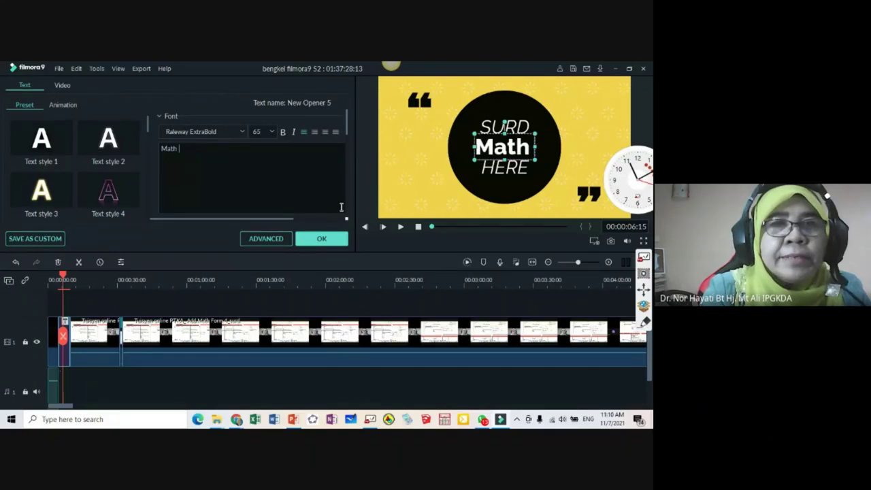
text( Tamb)
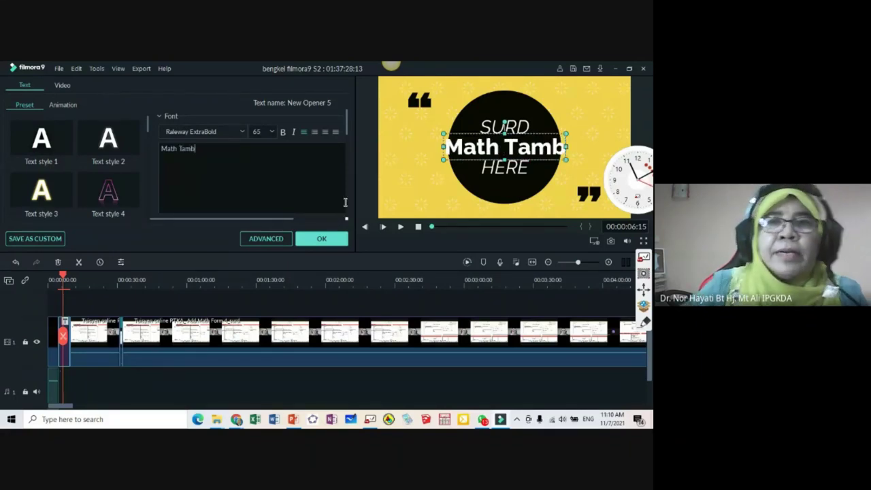
Step: Replace the title's "HERE" line with "Form 4"
click(504, 171)
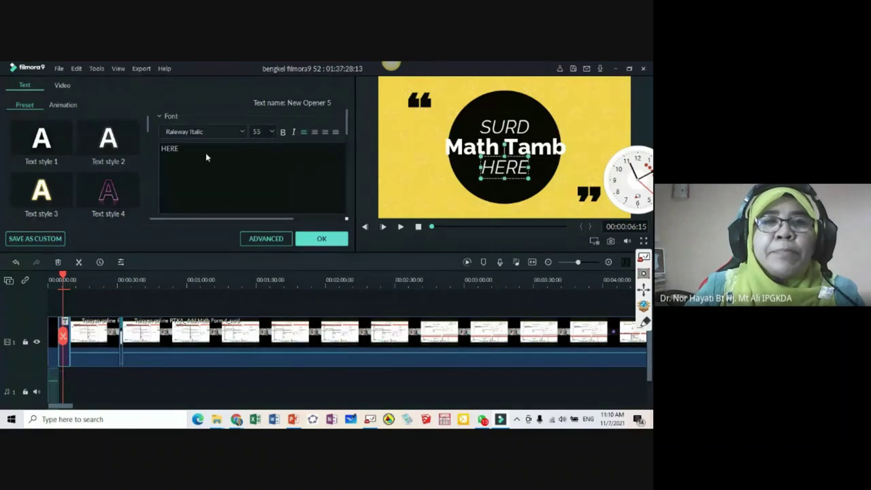
mouse_move(159, 149)
mouse_down()
mouse_move(179, 148)
mouse_move(149, 144)
mouse_up()
click(157, 150)
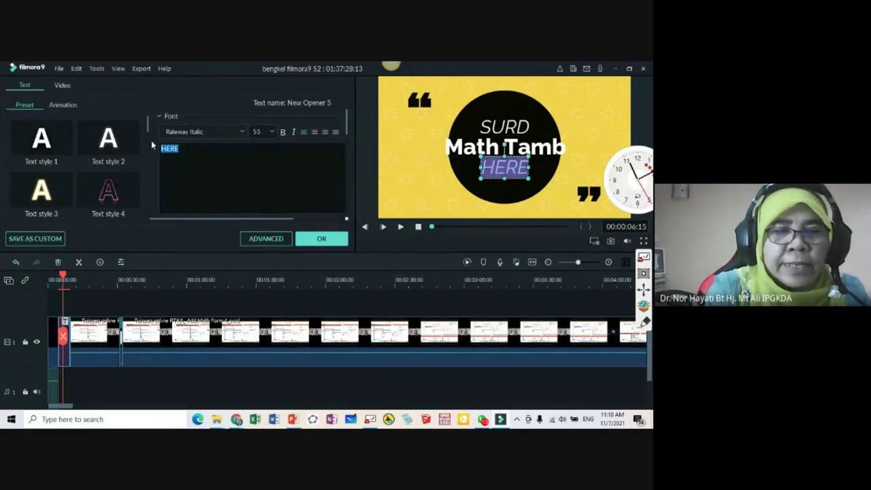
text(Form)
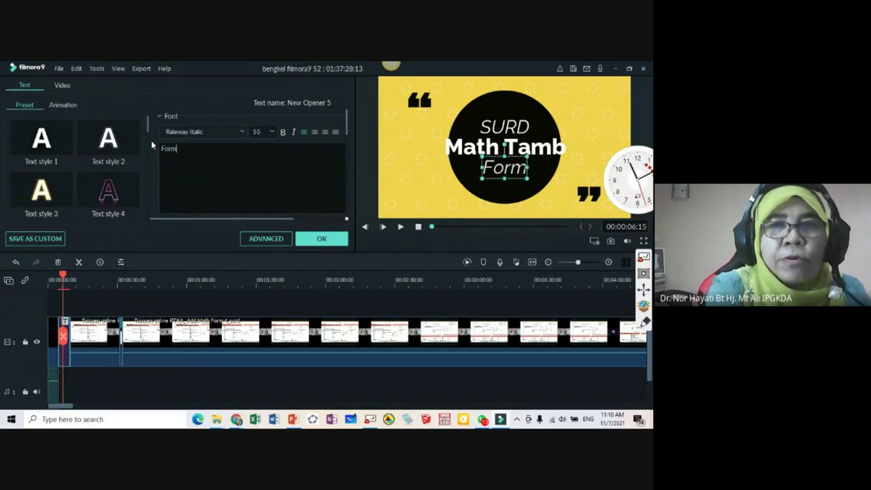
text( 4)
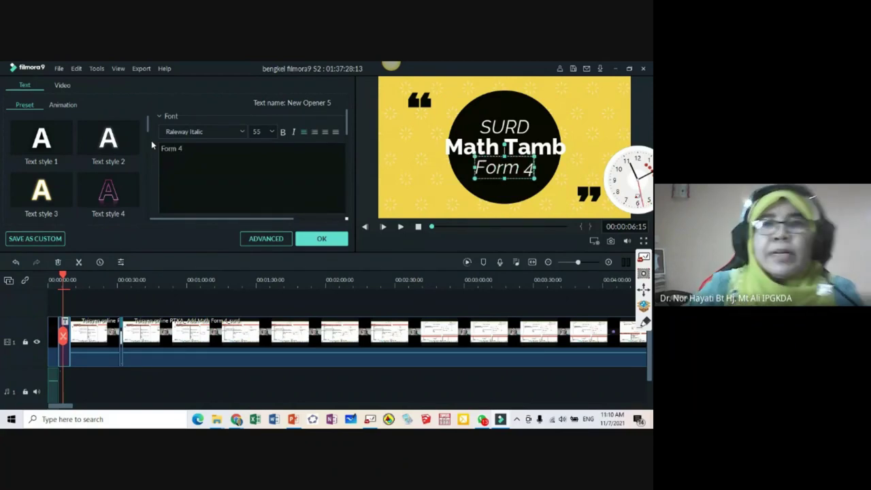
Step: Narrow the "Math Tamb" text line so that it fits inside the black circle
click(479, 155)
click(554, 154)
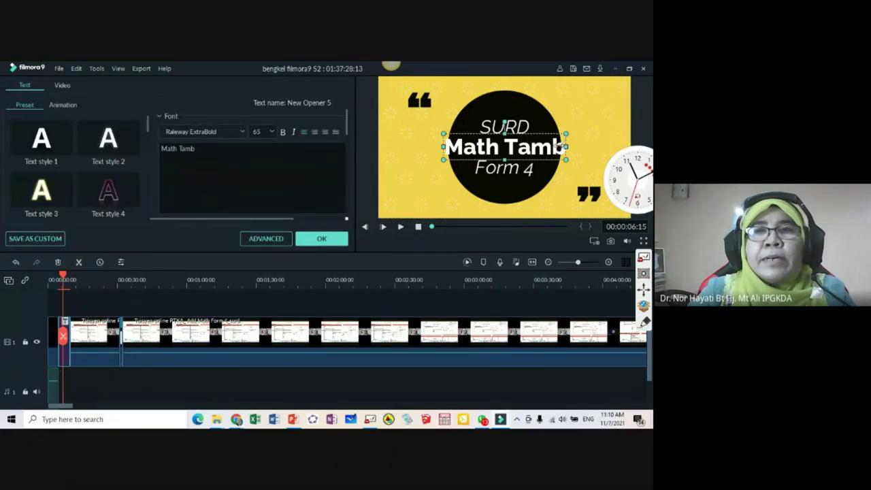
drag(558, 146, 550, 146)
drag(444, 145, 455, 145)
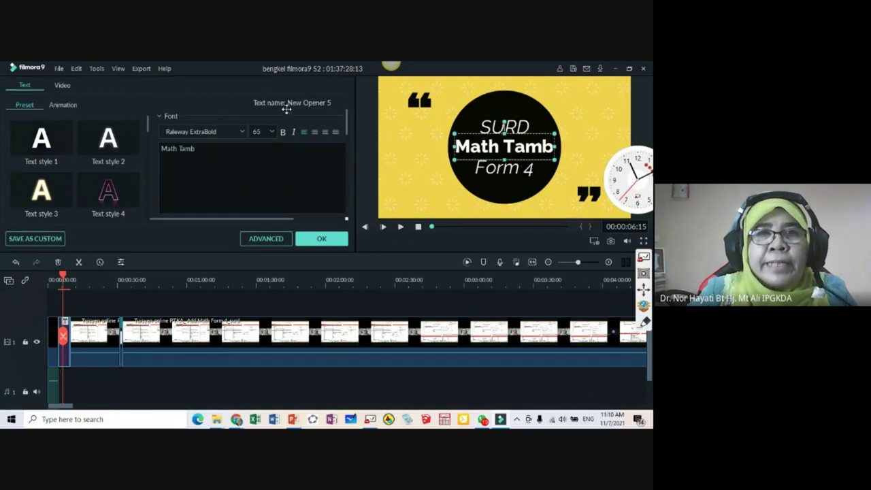
Step: Open the advanced text editor and choose the Doomo Design animation for the "Math Tamb" line
click(266, 239)
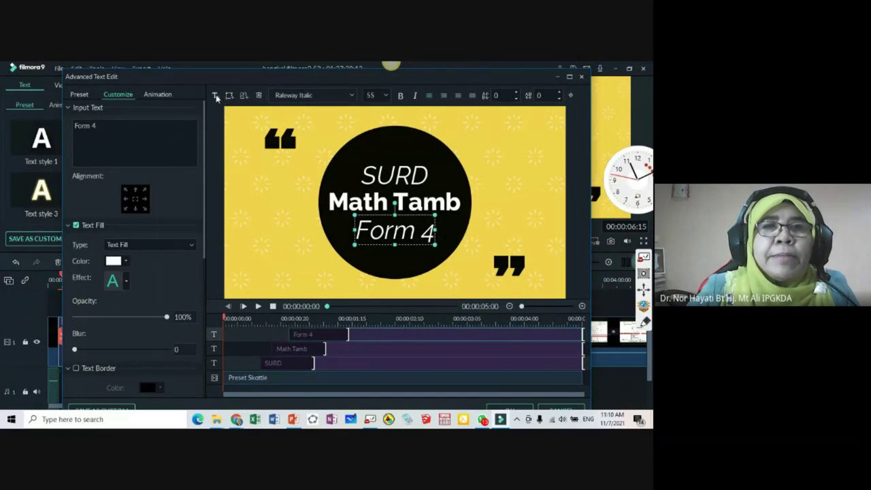
click(162, 94)
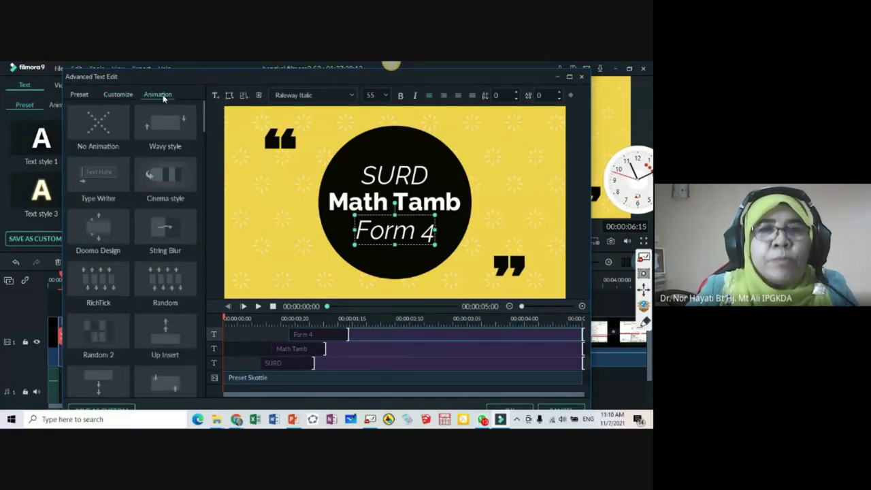
click(292, 349)
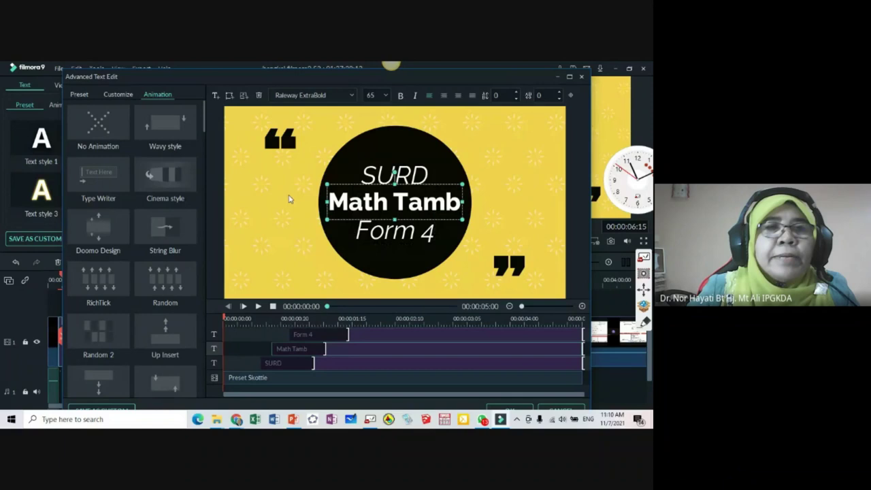
click(104, 223)
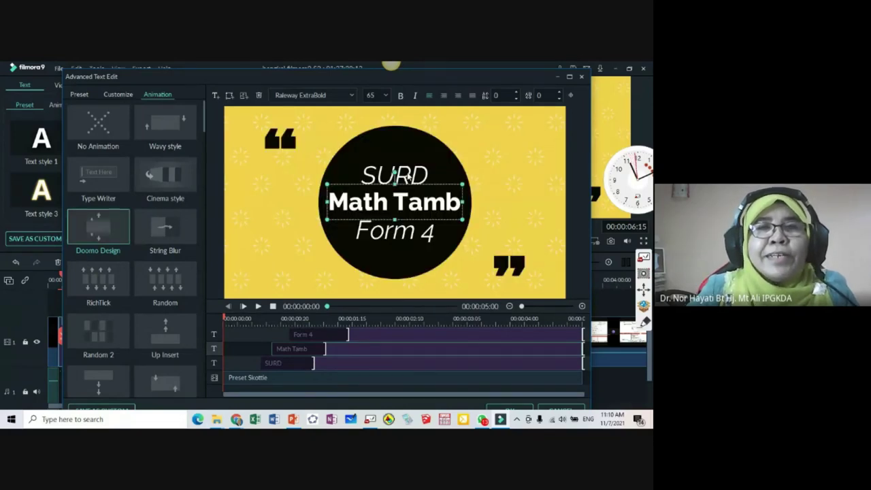
Step: Apply the Doomo Design animation to the "SURD" and "Form 4" lines and confirm the advanced text edits
click(398, 176)
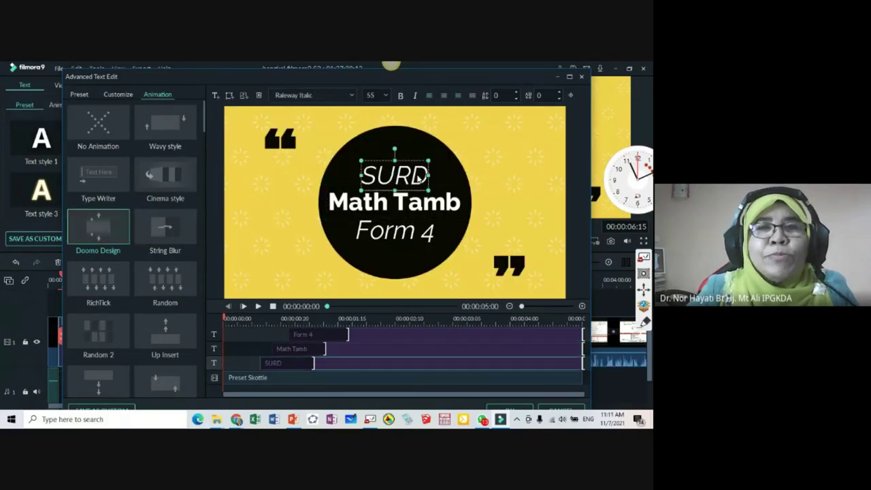
double_click(117, 226)
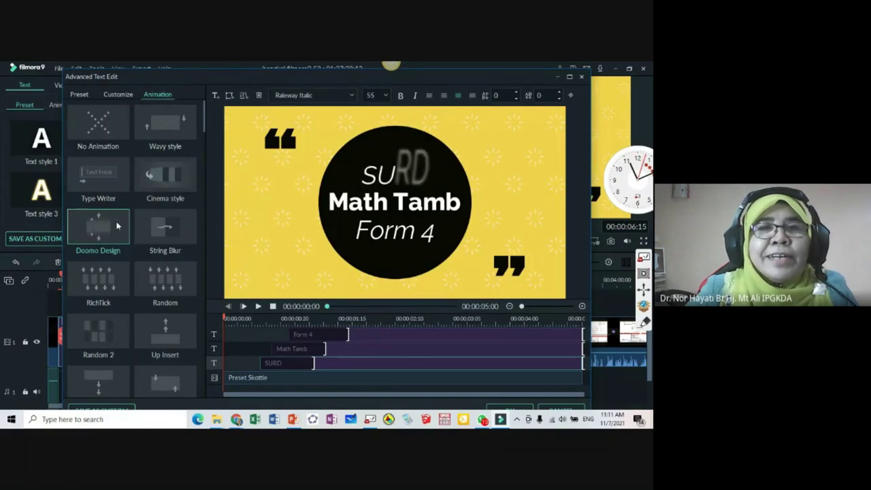
click(398, 230)
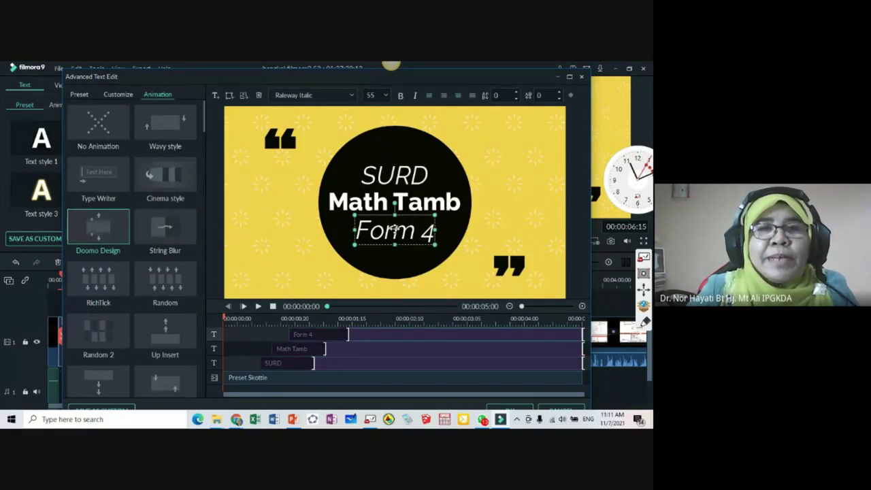
double_click(118, 227)
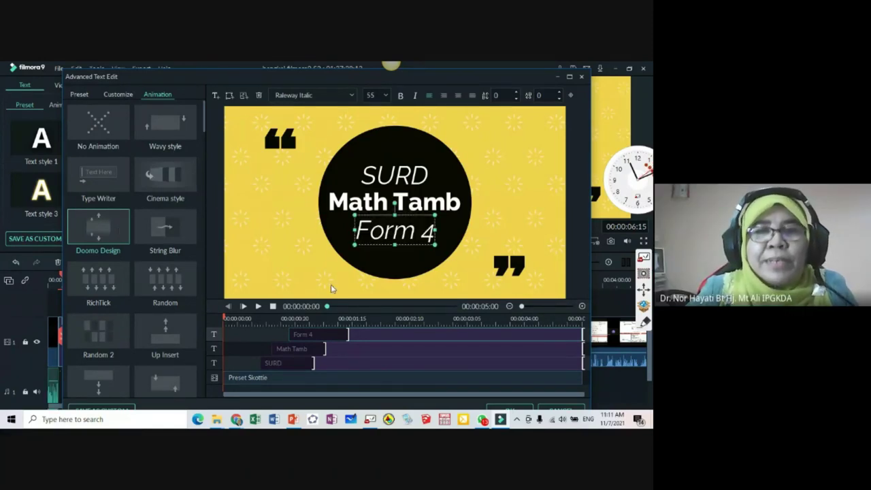
drag(352, 75, 349, 68)
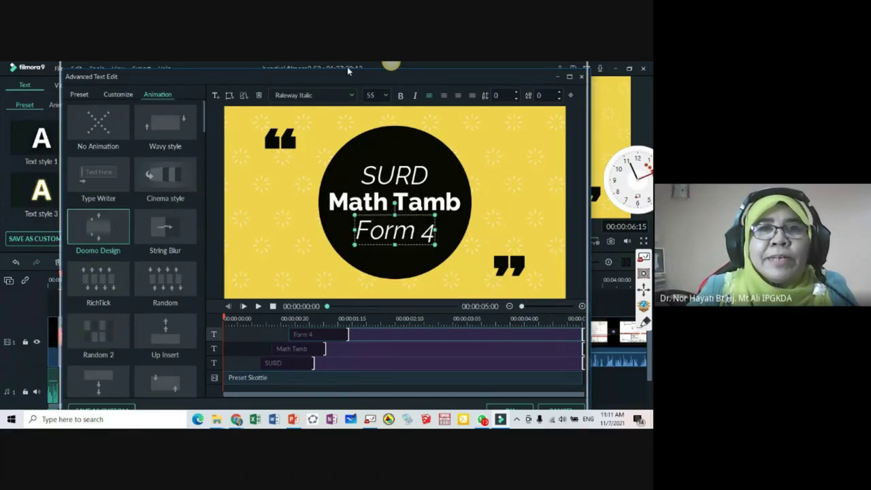
click(521, 406)
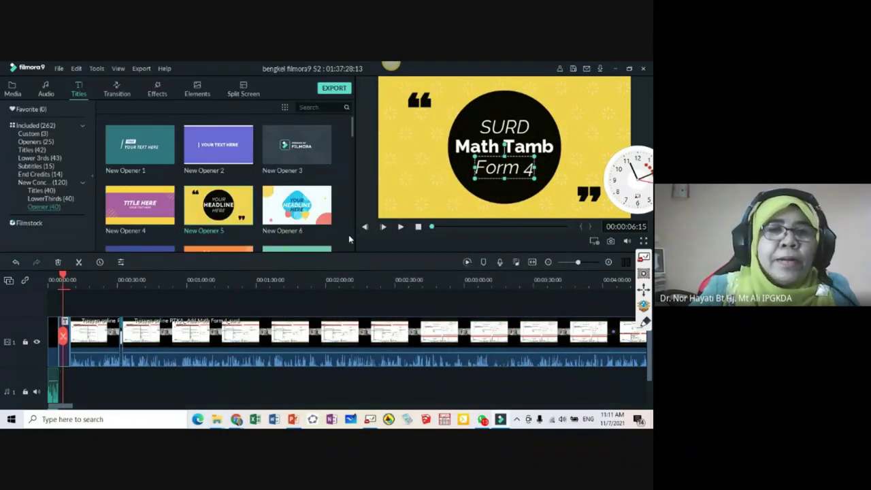
Step: Return the playhead to the start and add the Swap transition between the intro and the opener title
drag(64, 280, 47, 289)
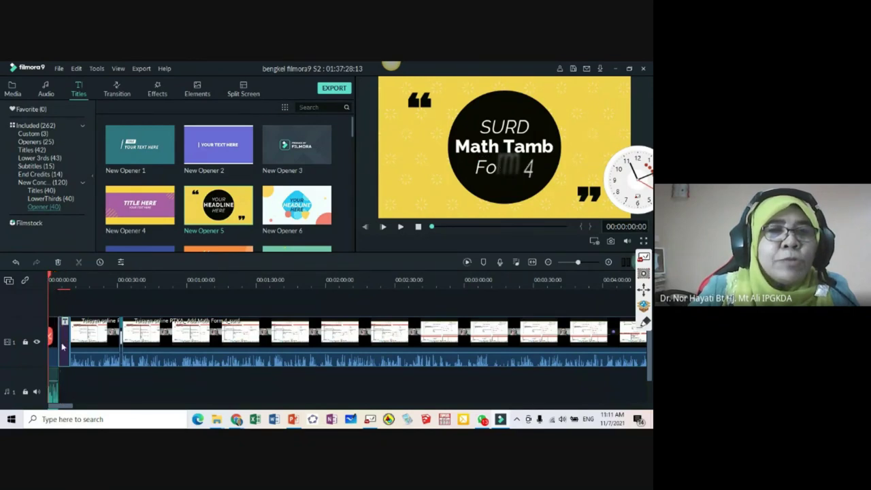
click(117, 89)
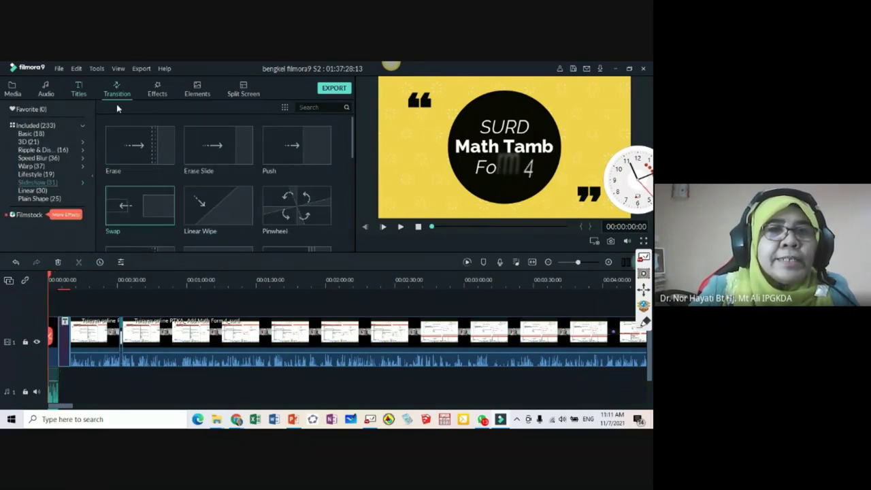
mouse_move(117, 196)
mouse_down()
mouse_move(136, 201)
mouse_move(59, 340)
mouse_up()
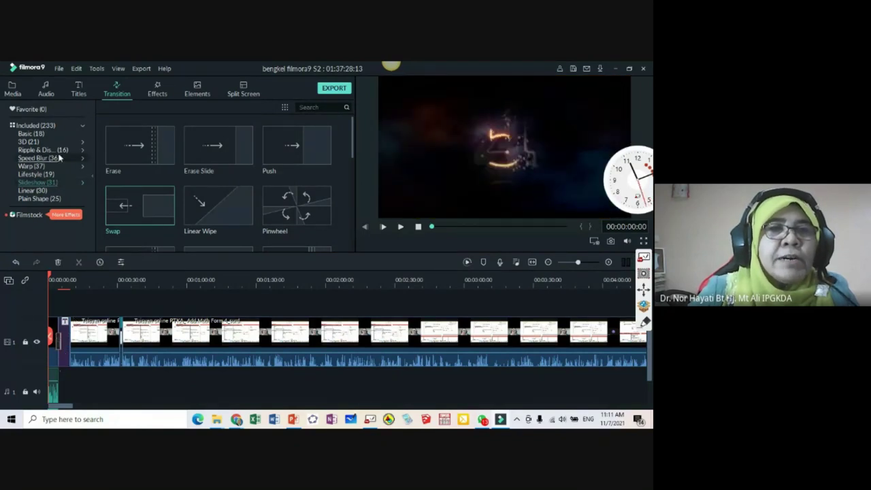
Step: Try to add the Pinwheel transition to the first lesson clip
click(273, 208)
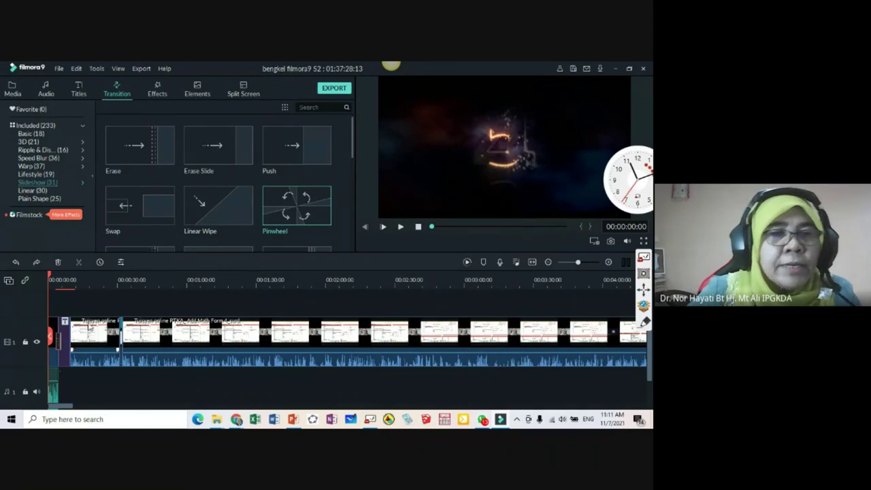
click(88, 330)
drag(79, 330, 83, 328)
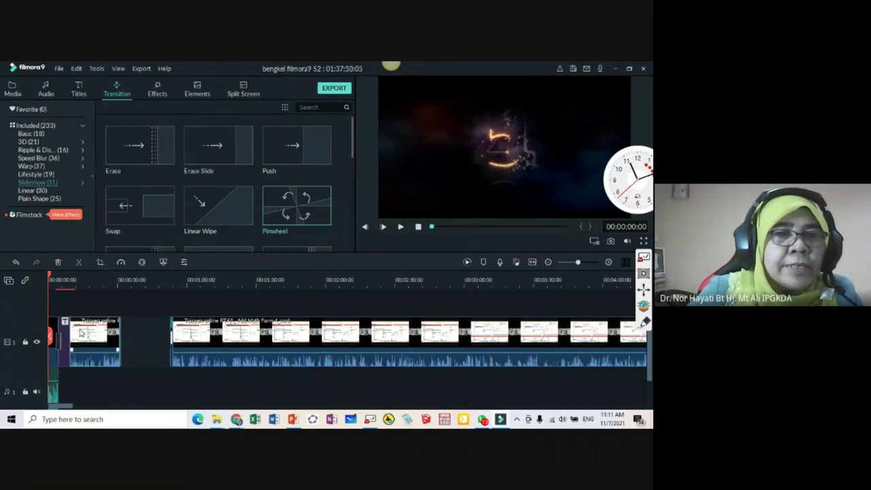
Step: Select the empty gap between the two lesson clips on the video track and delete it
click(172, 325)
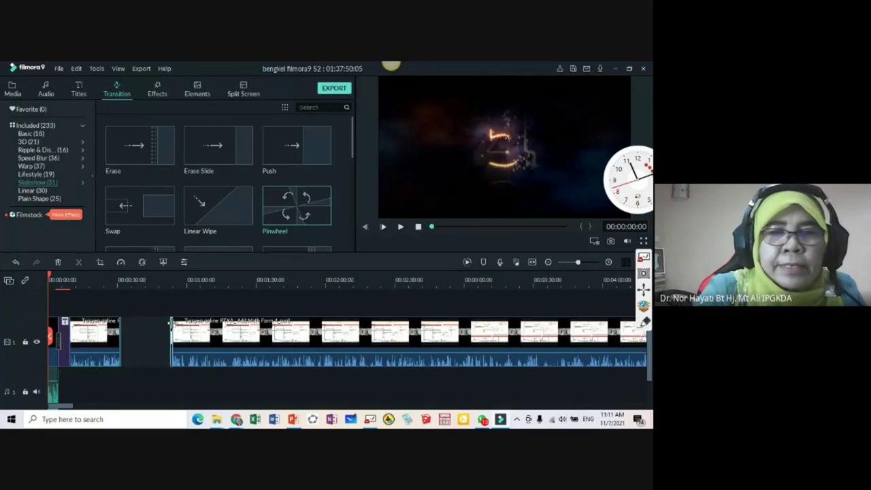
click(171, 327)
click(151, 338)
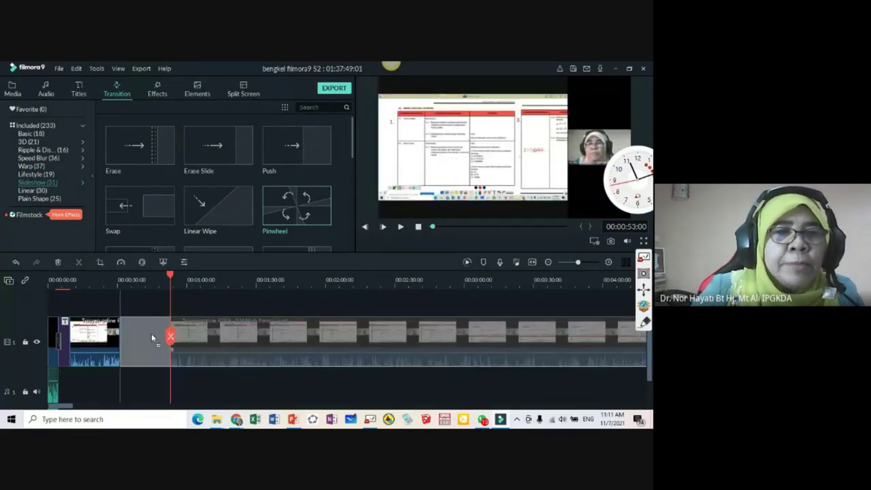
key(Delete)
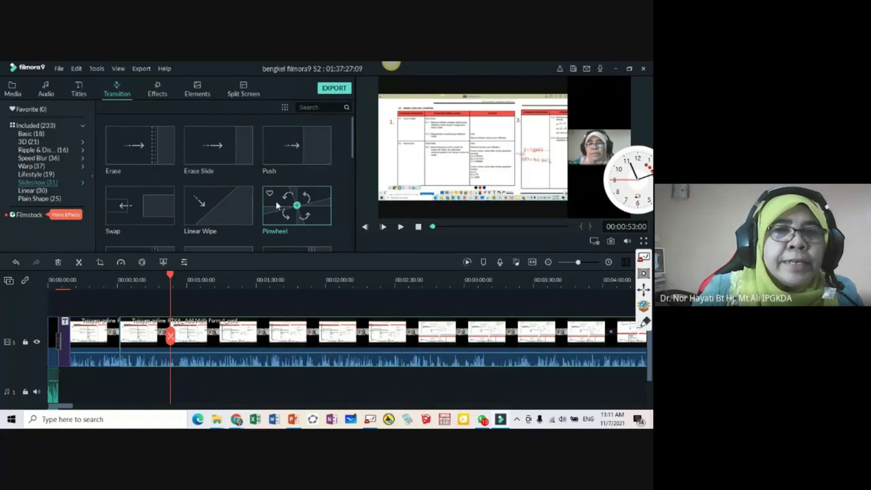
Step: Add the Pinwheel transition between the two lesson clips and between the opener title and the first lesson clip
click(262, 225)
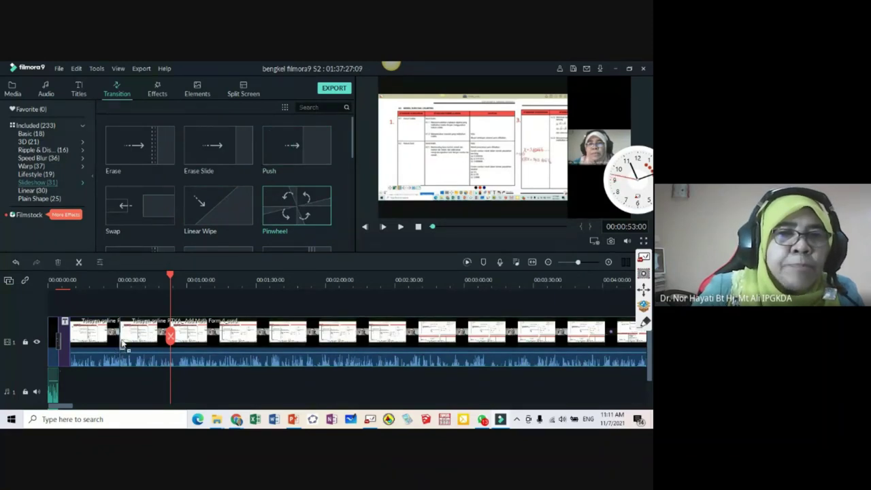
click(119, 340)
drag(256, 210, 72, 346)
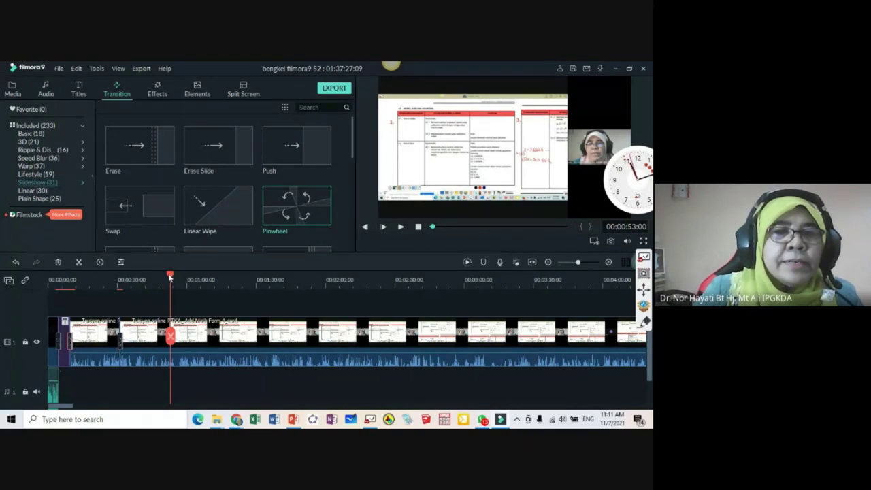
Step: Play the project from the start and extend the intro audio clip to the end of the opener title
drag(170, 277, 49, 279)
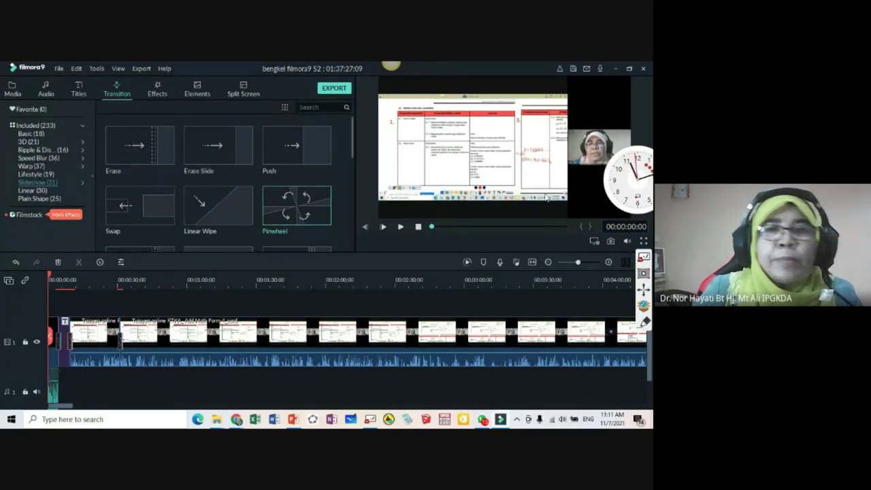
click(401, 229)
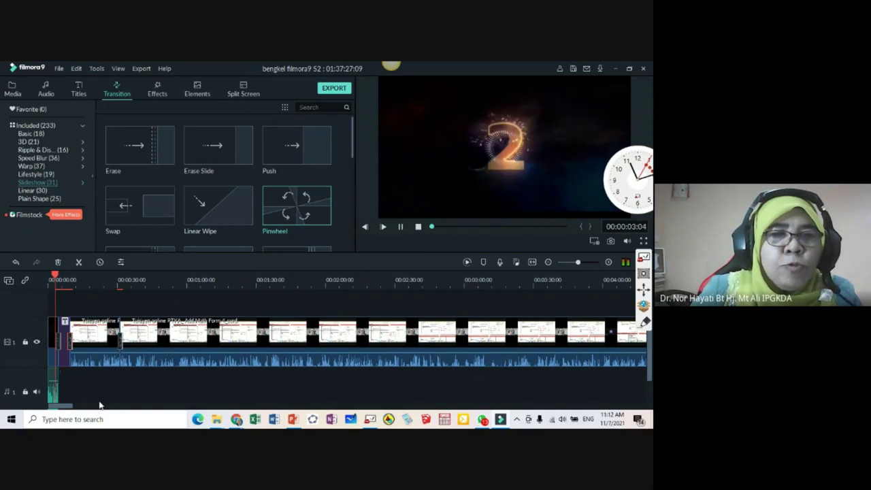
click(59, 390)
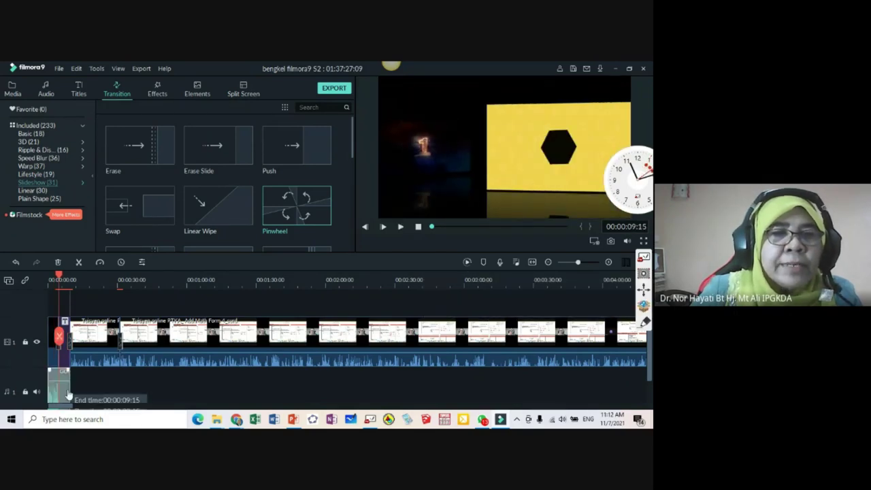
Step: Preview the opening sequence from the start through its transitions and pause inside the first lesson clip
click(42, 288)
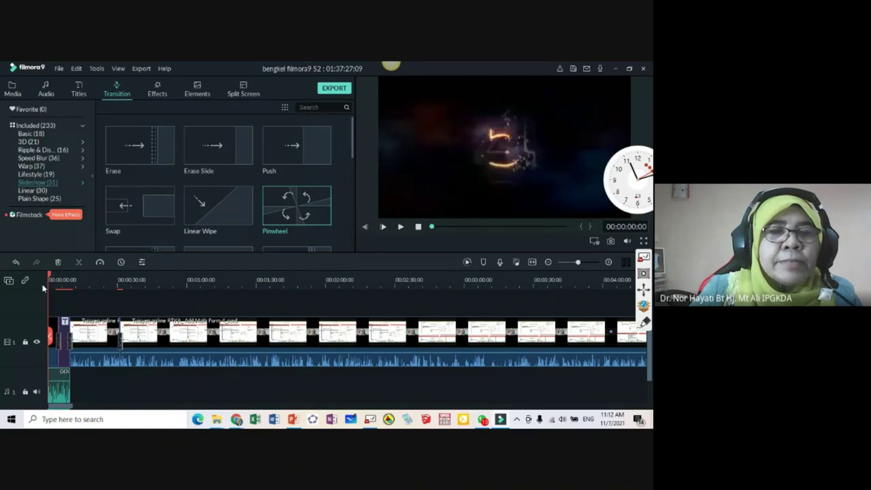
click(401, 228)
scroll(650, 384, down, 1)
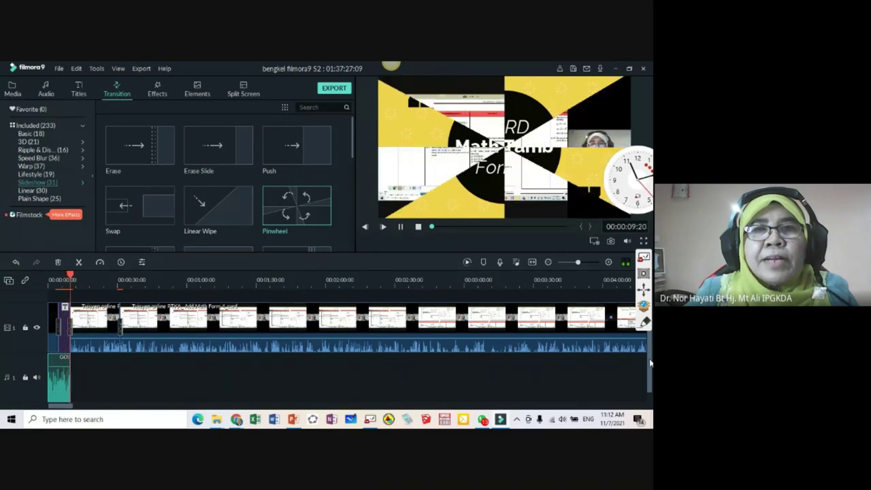
click(400, 227)
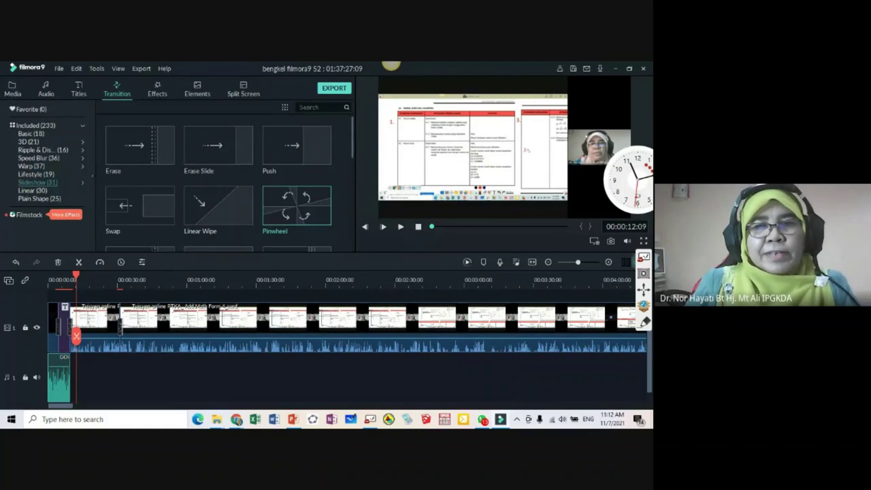
Step: Switch to the Google Meet window to check the meeting and return to Filmora9
click(500, 420)
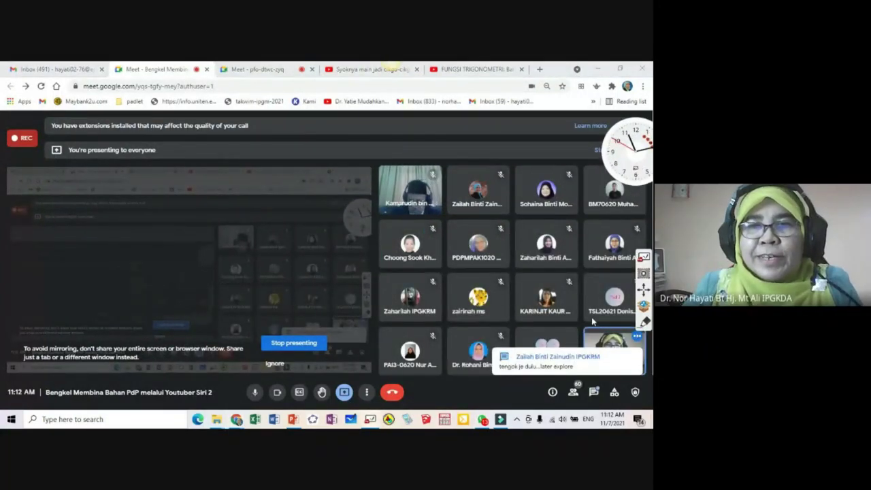
click(500, 419)
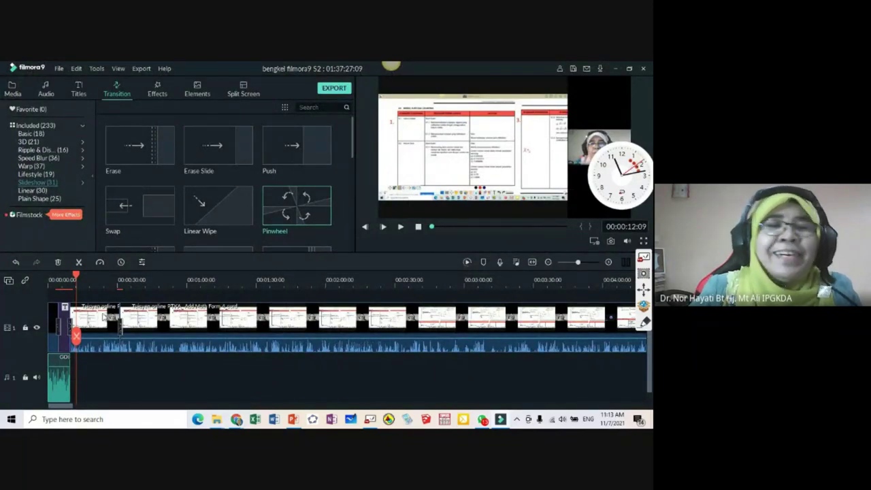
scroll(87, 299, up, 1)
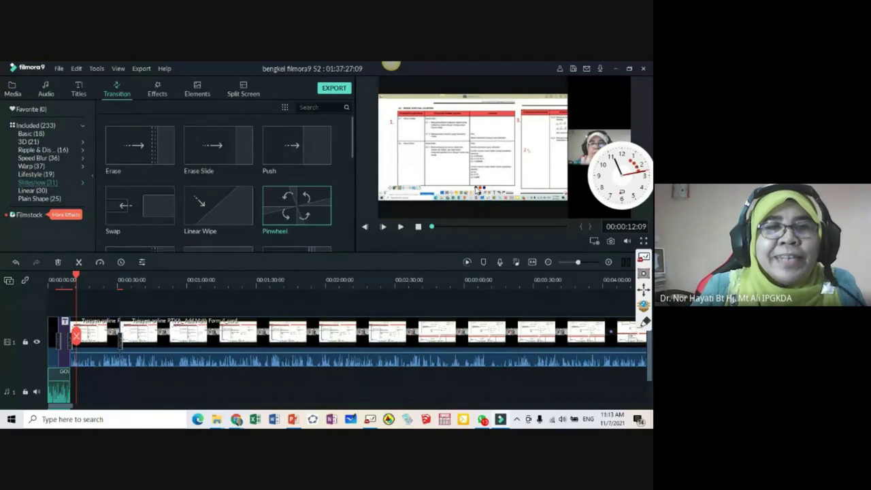
Step: Place the playhead at 00:00:15:23 in the first lesson clip and browse the presets in the included Titles category
drag(75, 276, 64, 276)
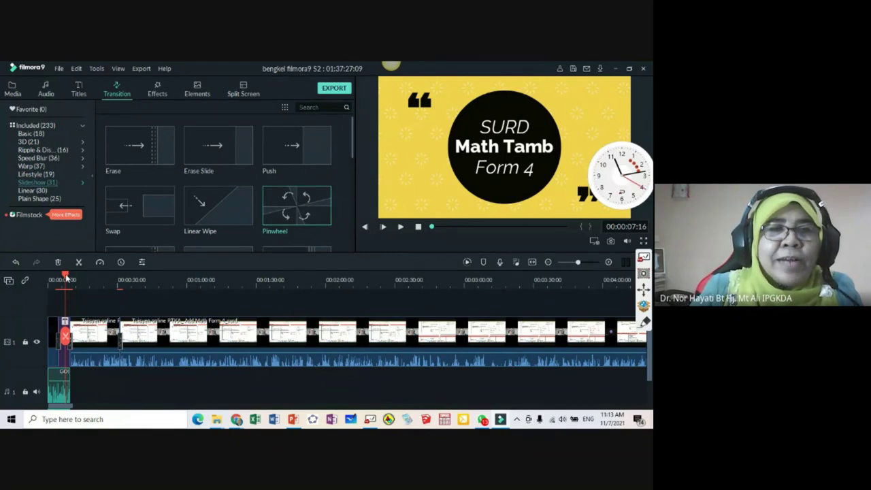
drag(65, 278, 84, 278)
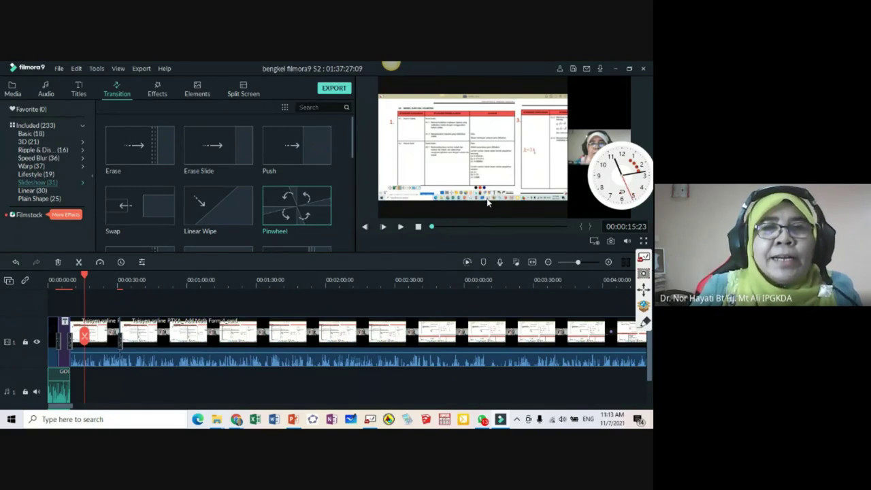
click(81, 94)
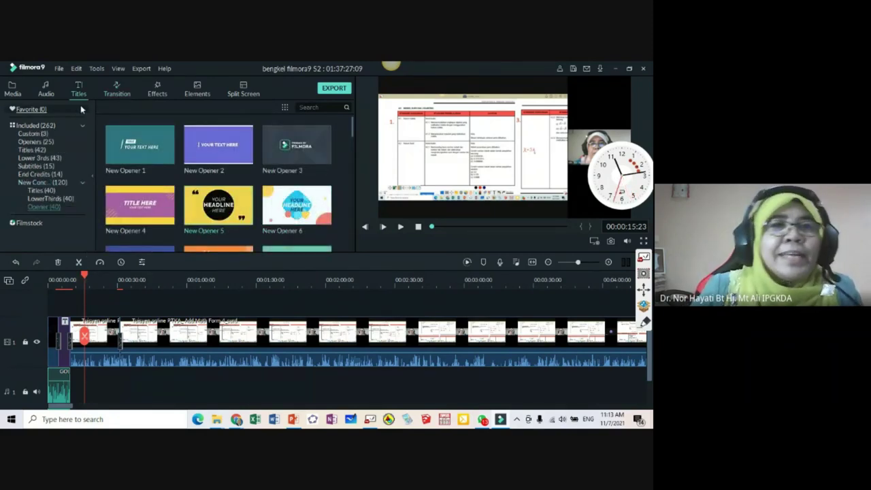
click(45, 142)
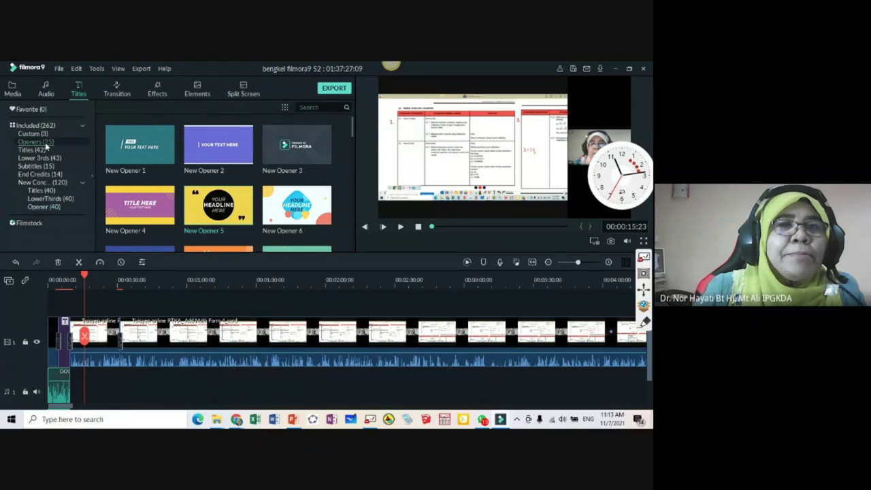
click(36, 150)
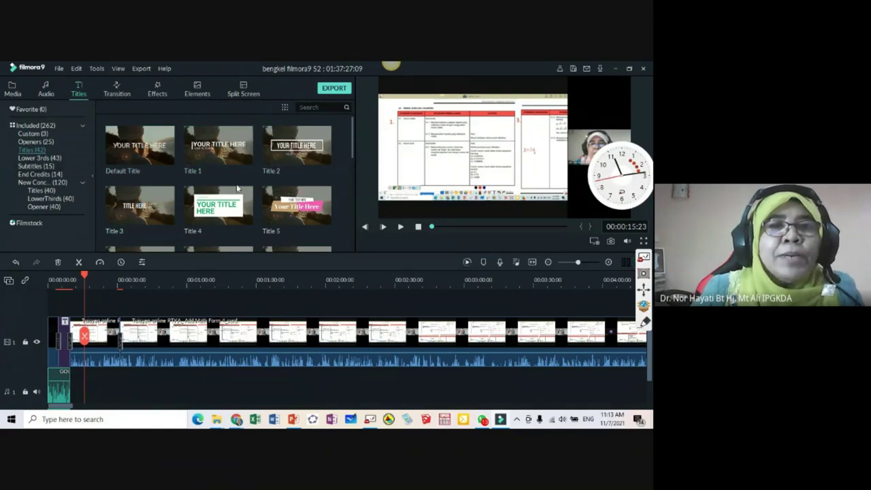
scroll(237, 188, down, 5)
scroll(237, 189, down, 4)
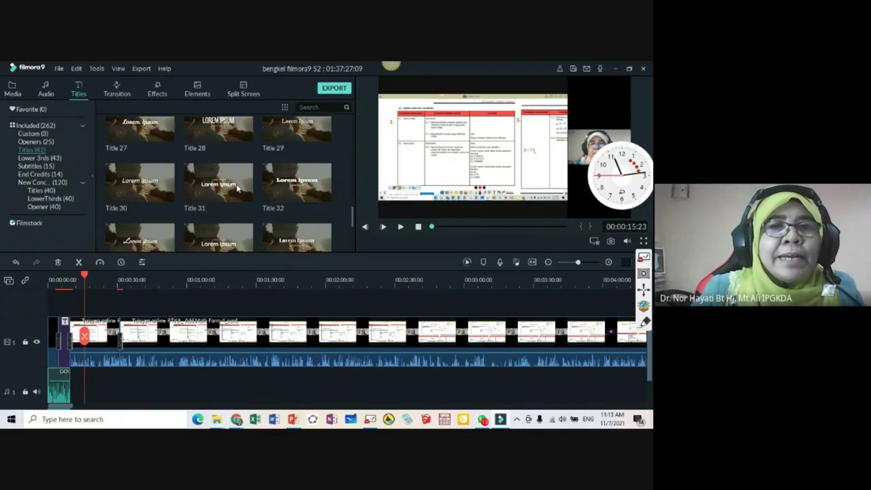
scroll(154, 189, down, 3)
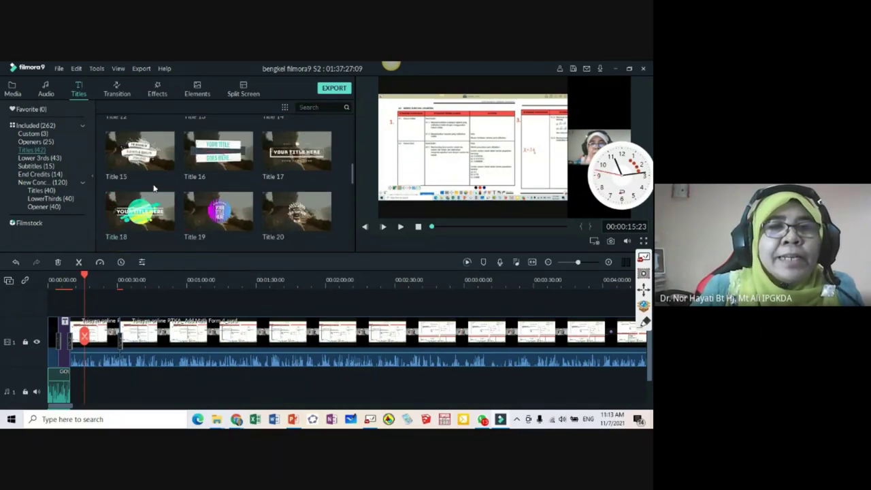
Step: Preview the Title 39, Title 36 and Title 37 presets
click(160, 208)
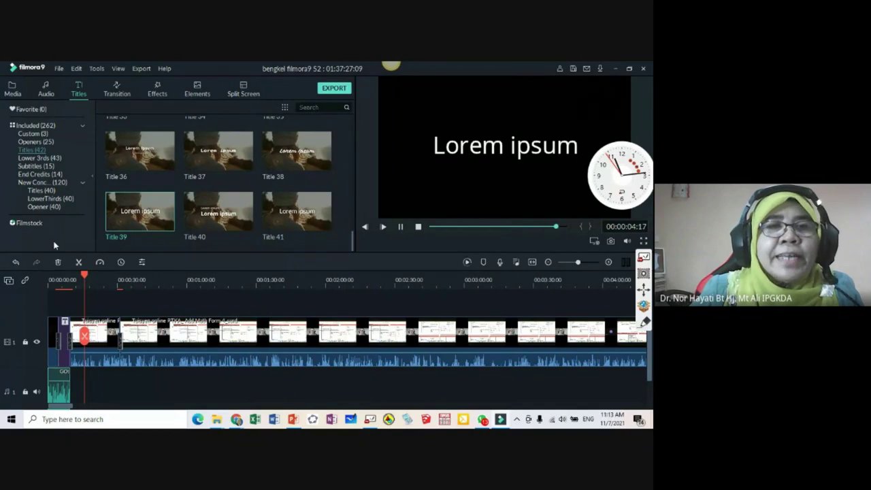
click(152, 160)
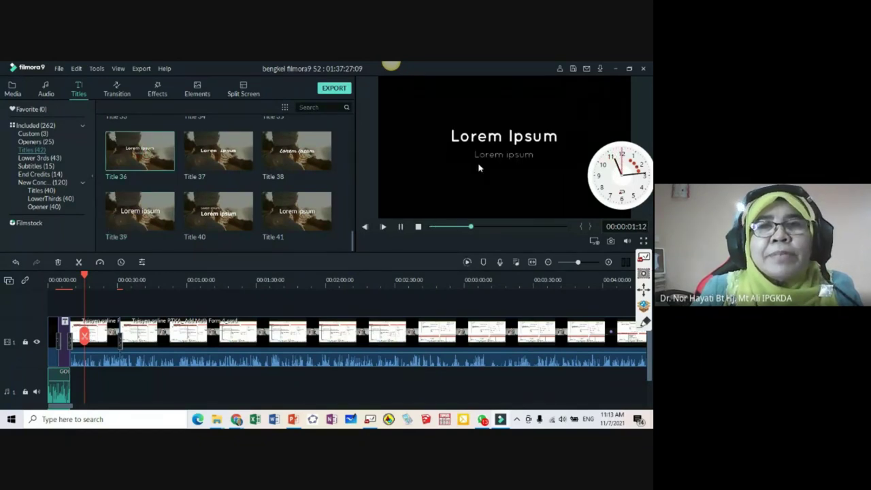
click(244, 155)
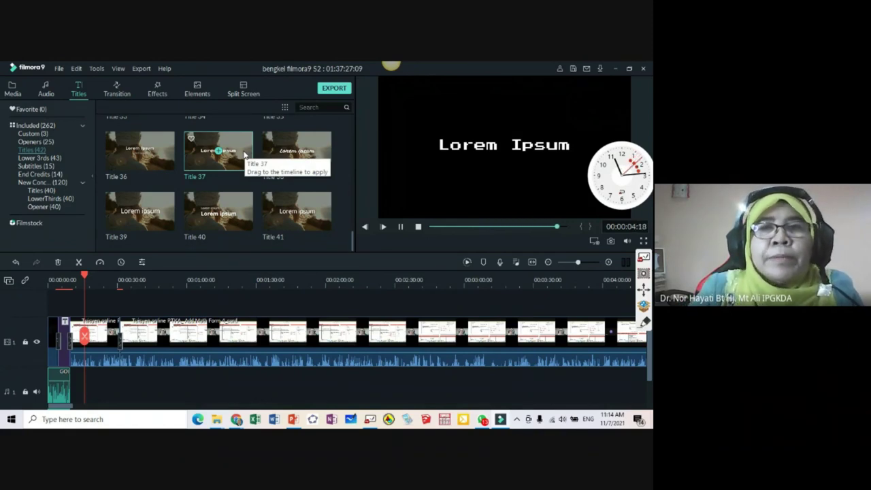
Step: Play the first lesson clip briefly and add Title 37 on a new track above it at about 00:00:20
click(99, 336)
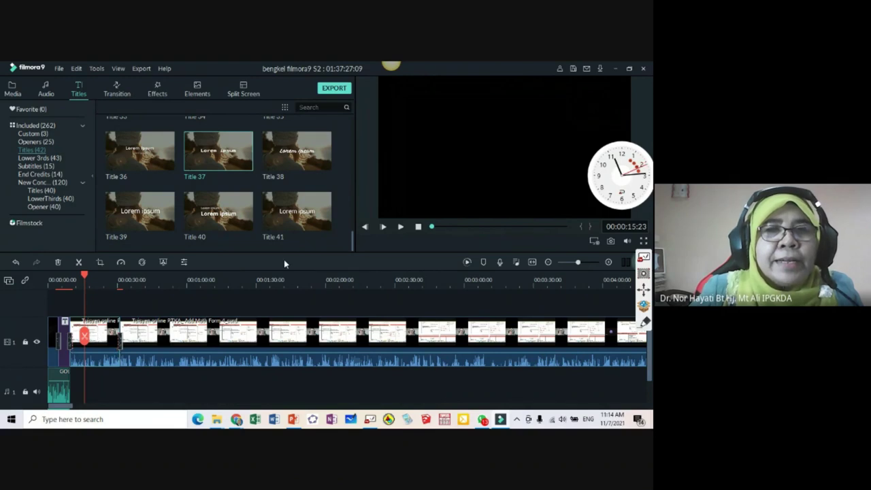
click(401, 227)
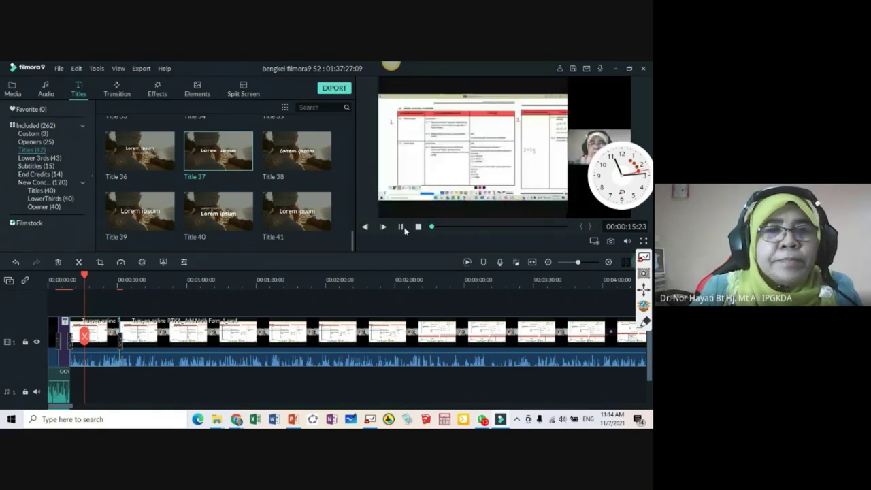
click(405, 228)
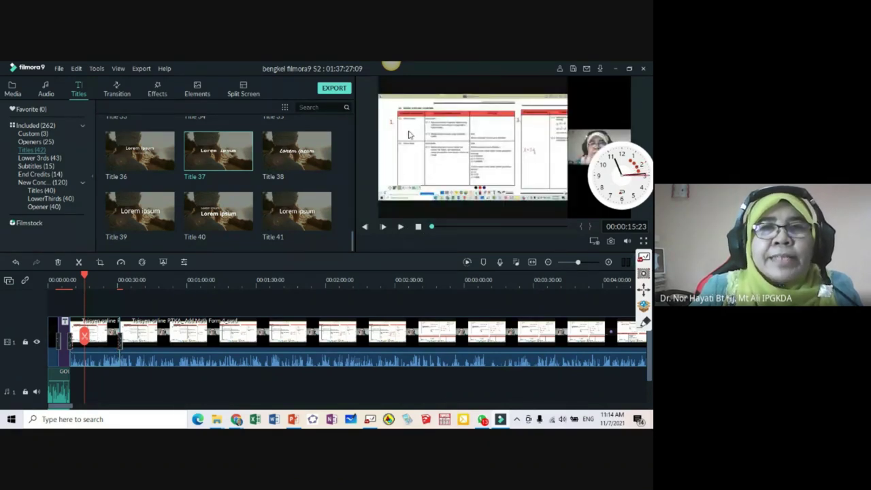
click(400, 227)
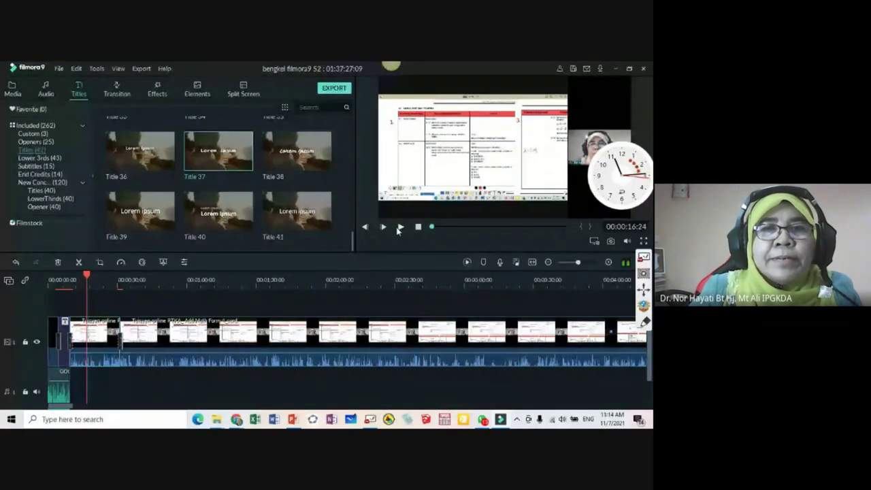
click(401, 228)
drag(193, 170, 99, 306)
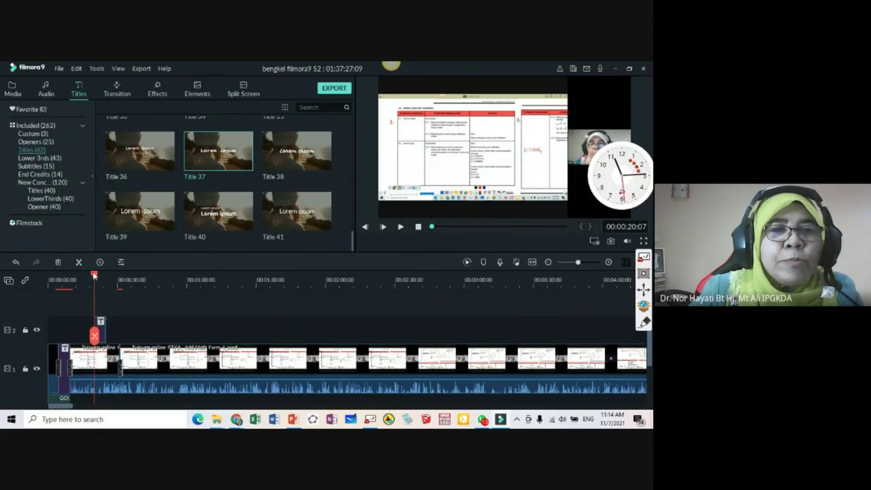
Step: Place the playhead at 00:00:22:18 within the Title 37 clip and open that title for text editing
drag(93, 274, 75, 286)
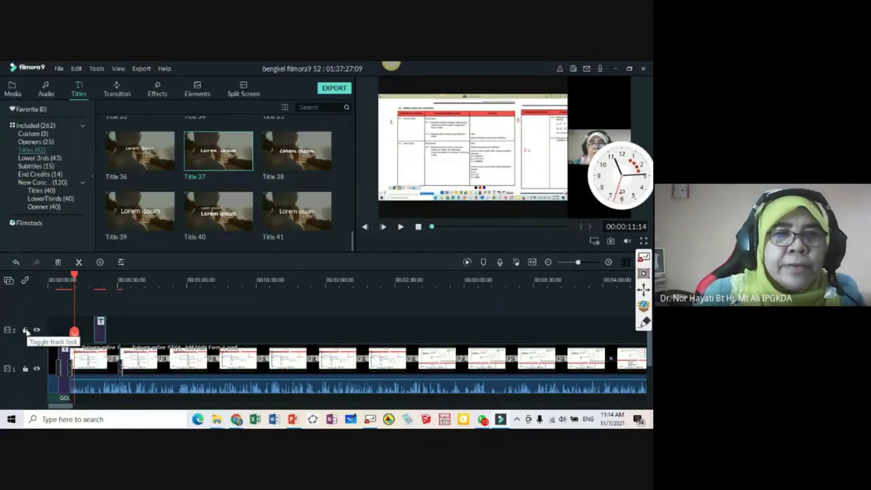
click(26, 331)
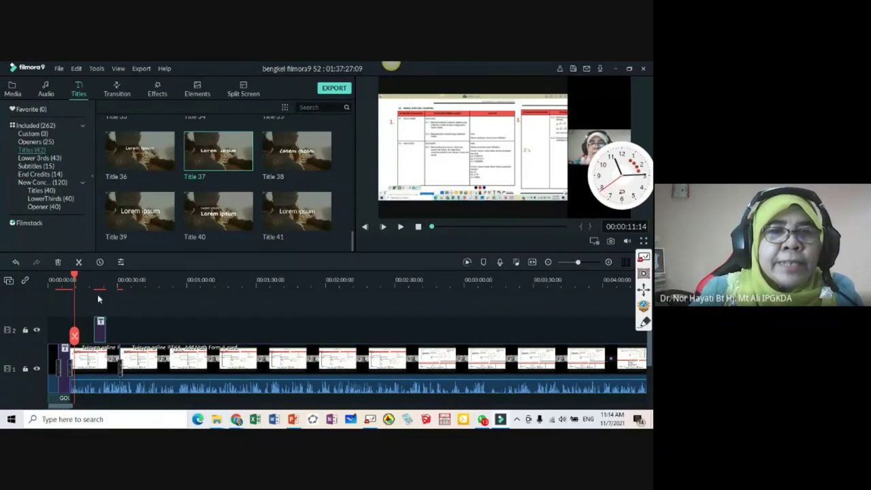
drag(75, 275, 101, 293)
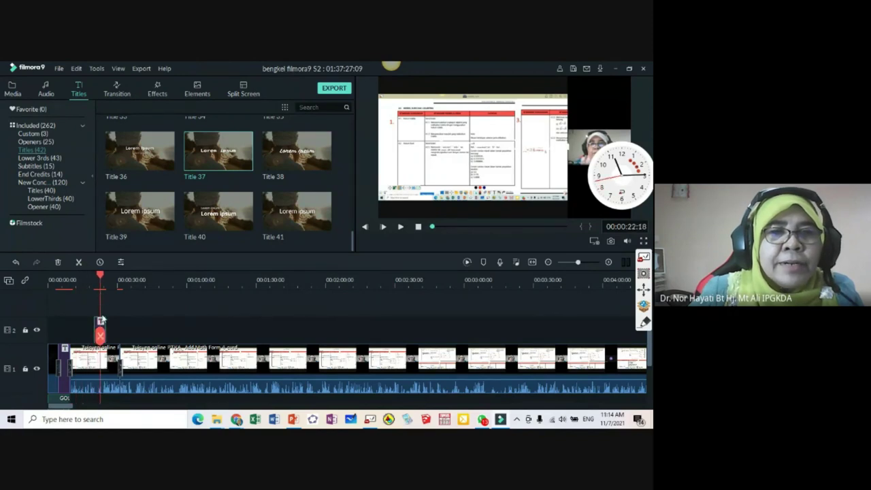
double_click(100, 321)
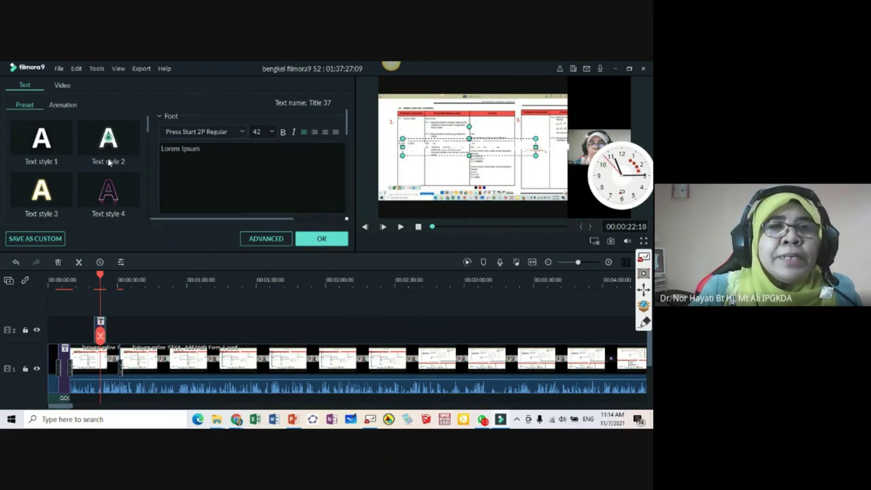
Step: Apply Text style 9 to the title and replace its placeholder text with "Tajuk Indeks Surd dan log"
drag(149, 132, 149, 164)
click(52, 175)
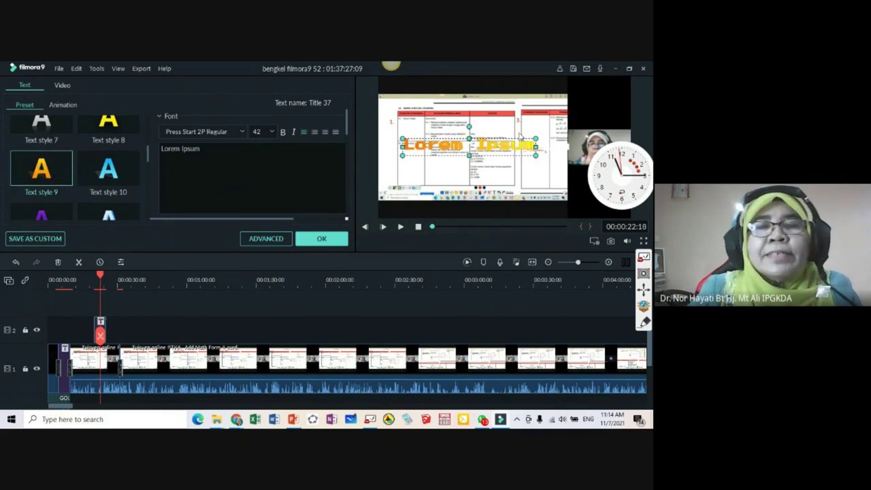
drag(196, 150, 159, 149)
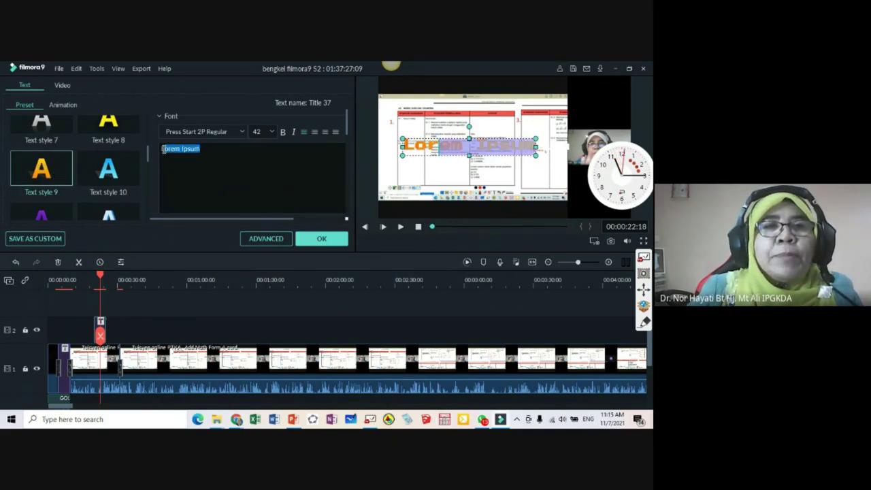
click(278, 174)
text(surd)
key(BackSpace)
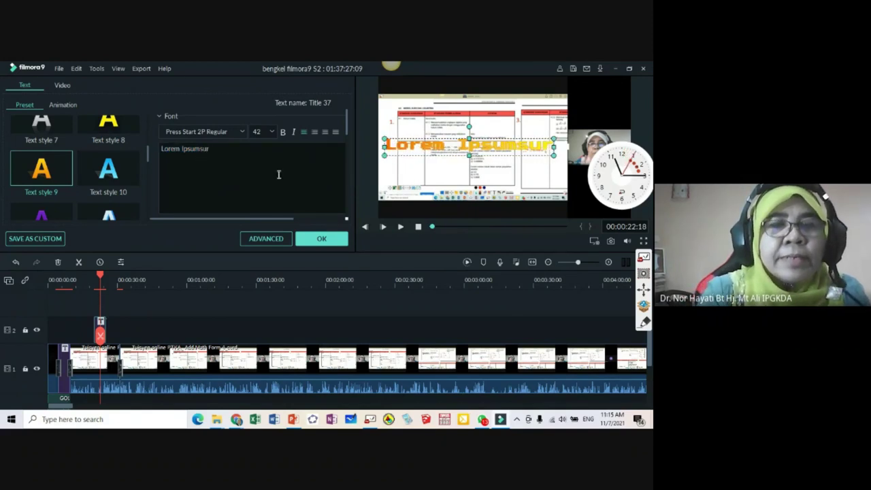
key(BackSpace)
key(BackSpace)
key(BackSpace)
key(BackSpace)
key(BackSpace)
key(BackSpace)
key(BackSpace)
key(BackSpace)
key(BackSpace)
key(BackSpace)
key(BackSpace)
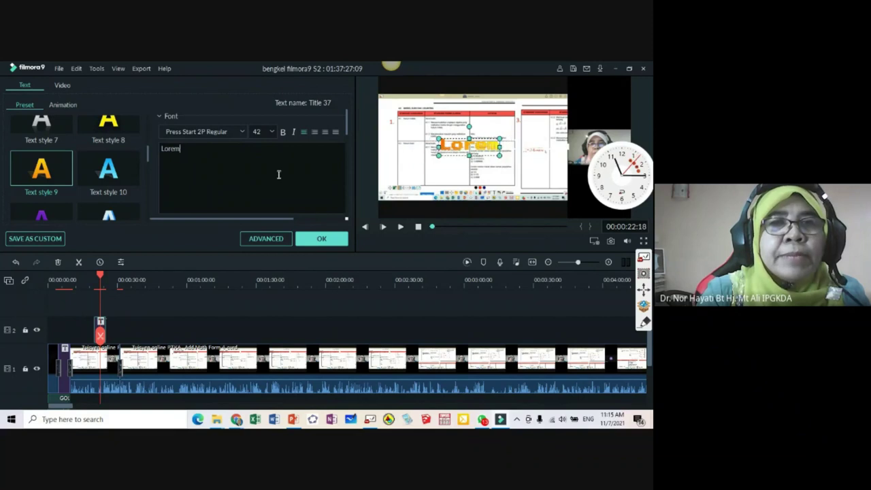
key(BackSpace)
key(BackSpace)
key(BackSpace)
text(surd)
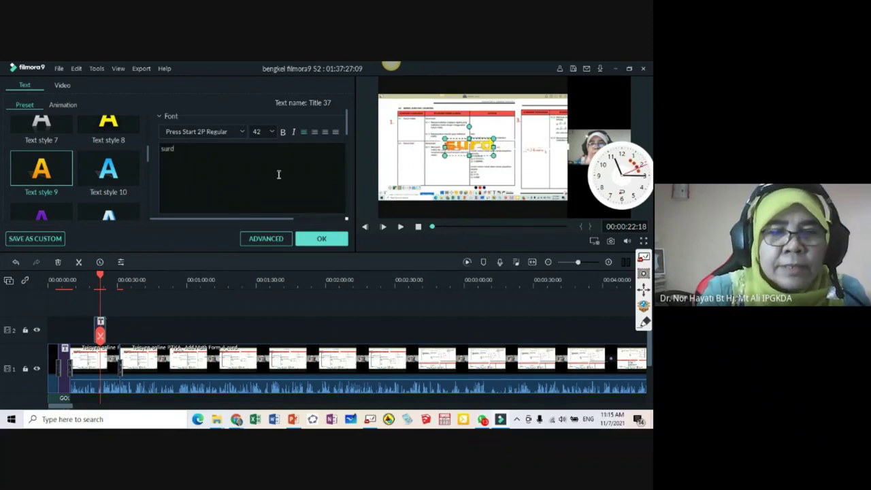
key(BackSpace)
key(BackSpace)
key(BackSpace)
key(BackSpace)
text(Tajuk 1ndeks)
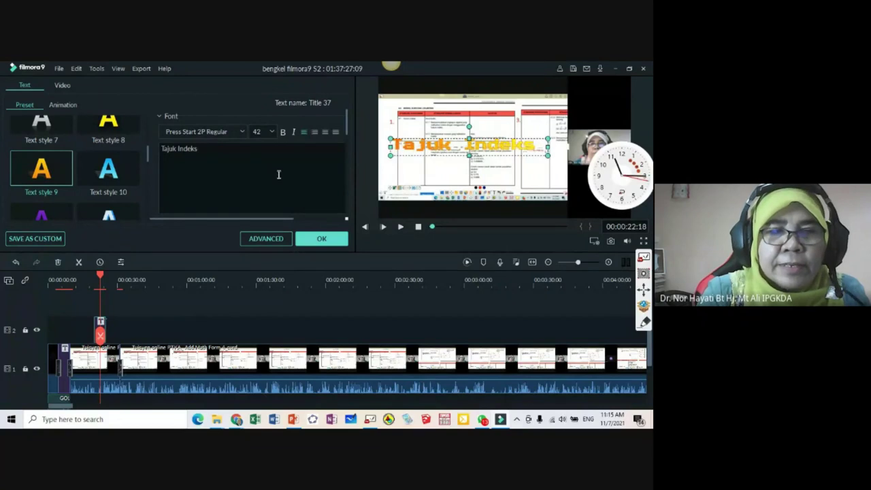
text( Surd )
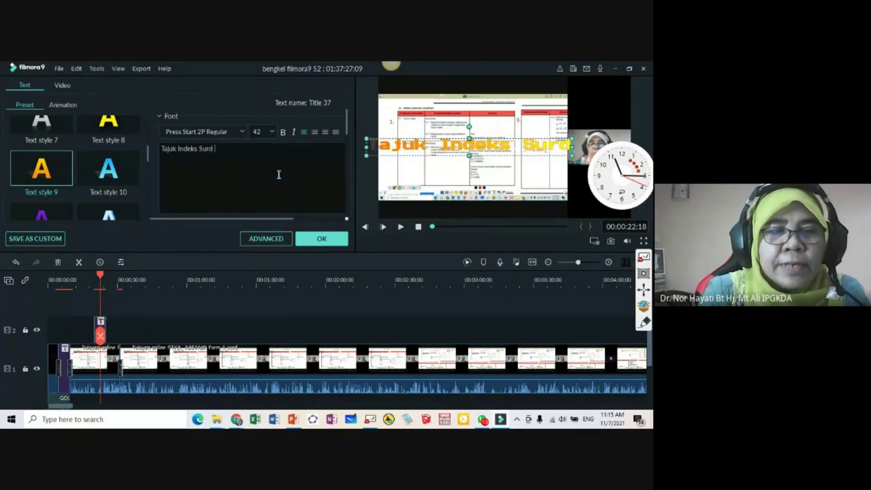
text(dan log)
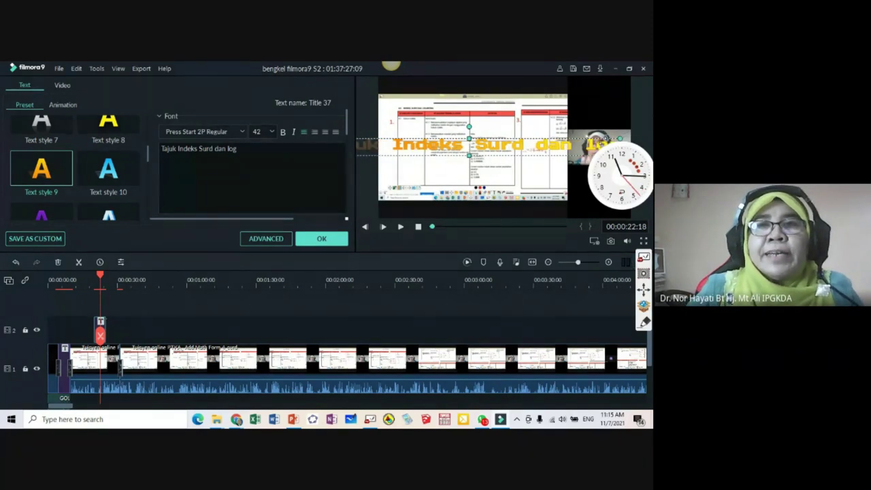
Step: Scale the title down to fit over the lesson page and place it along the lower edge of the lesson video
drag(406, 144, 573, 117)
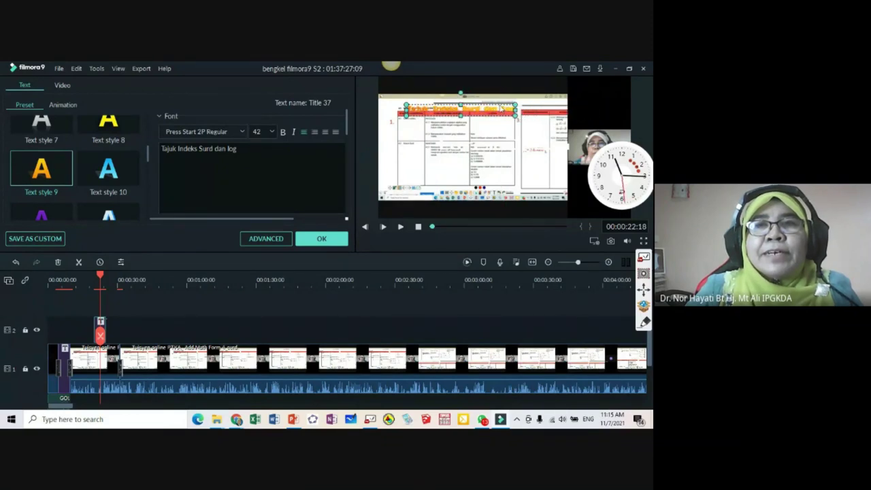
drag(498, 104, 478, 189)
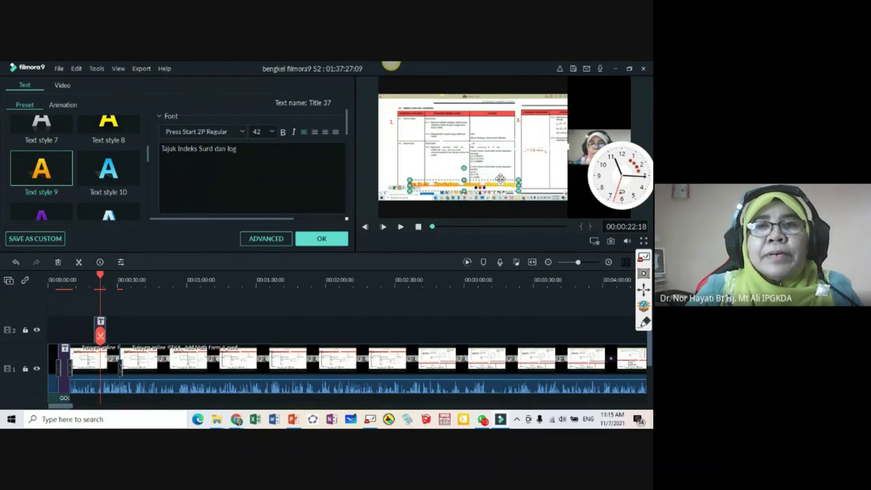
Step: Browse the title's text animations and preview Up Roll, Right Dir Insert and Left Dir Insert
click(72, 107)
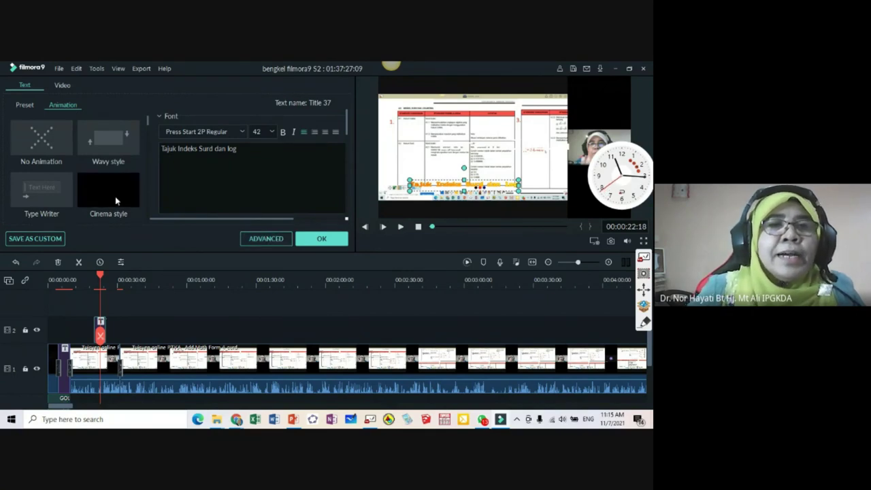
scroll(115, 197, down, 5)
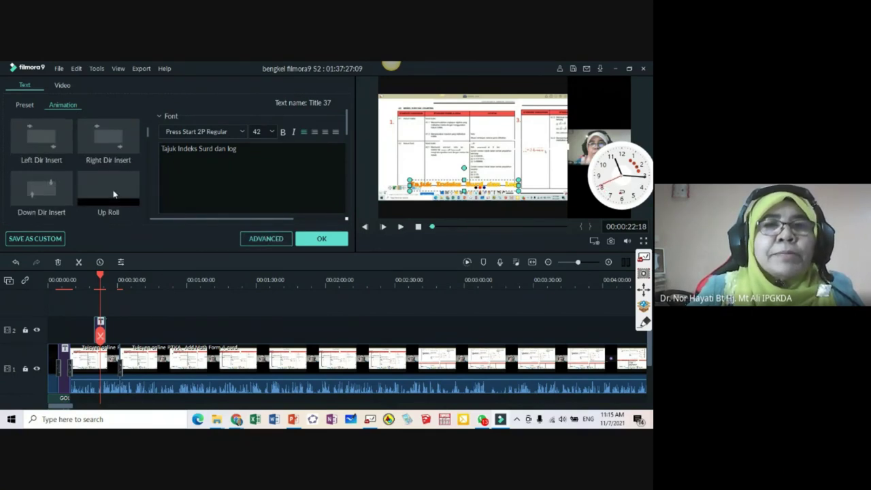
click(114, 195)
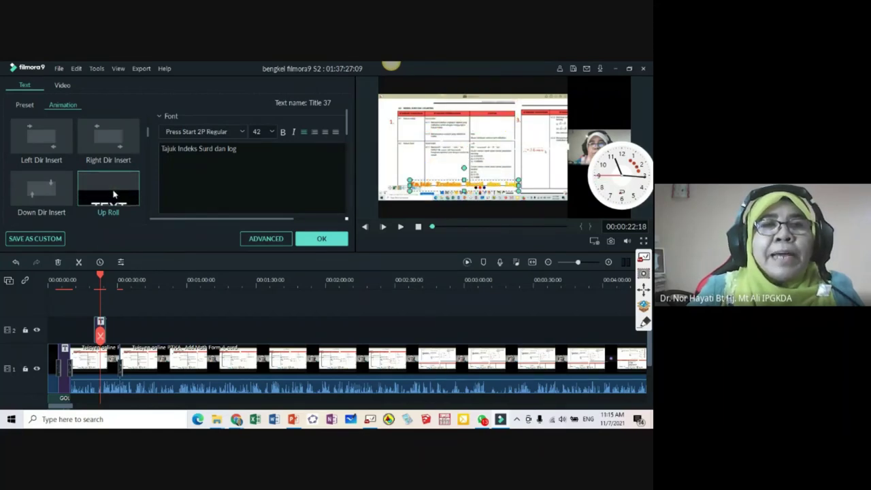
click(106, 146)
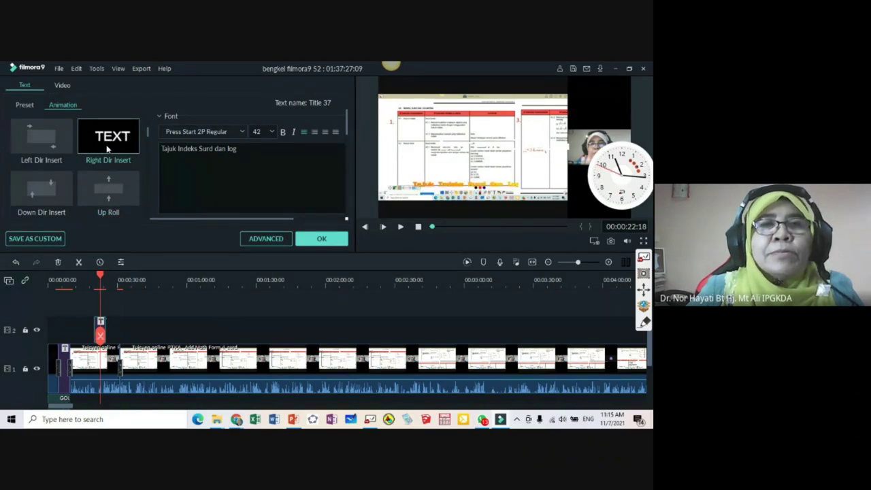
click(39, 148)
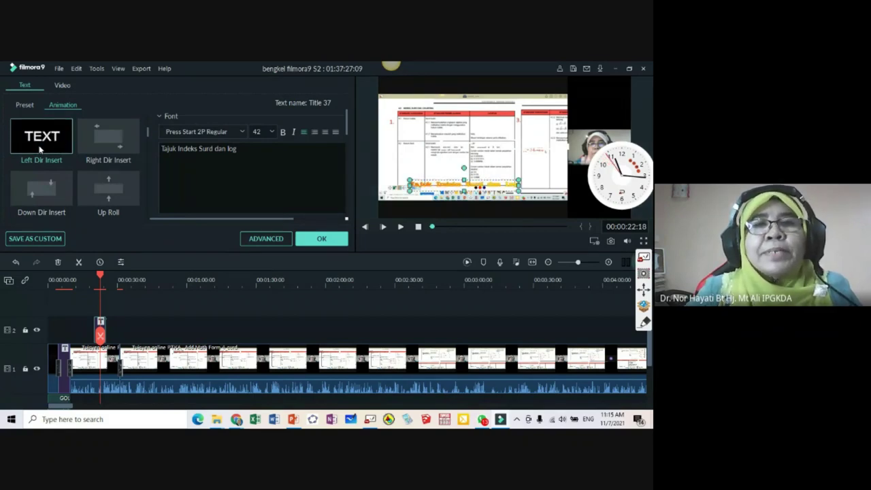
Step: Change the title to Text style 10, move it to the upper edge of the lesson video and adjust its size slightly
click(25, 105)
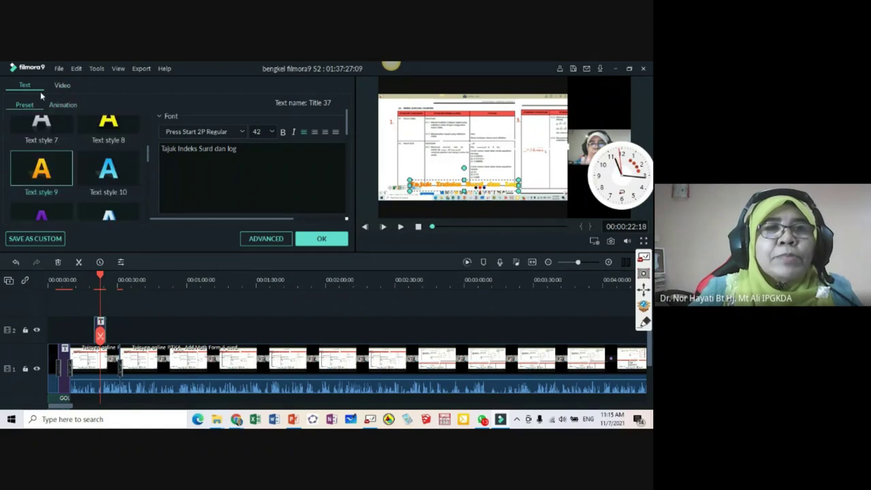
click(116, 174)
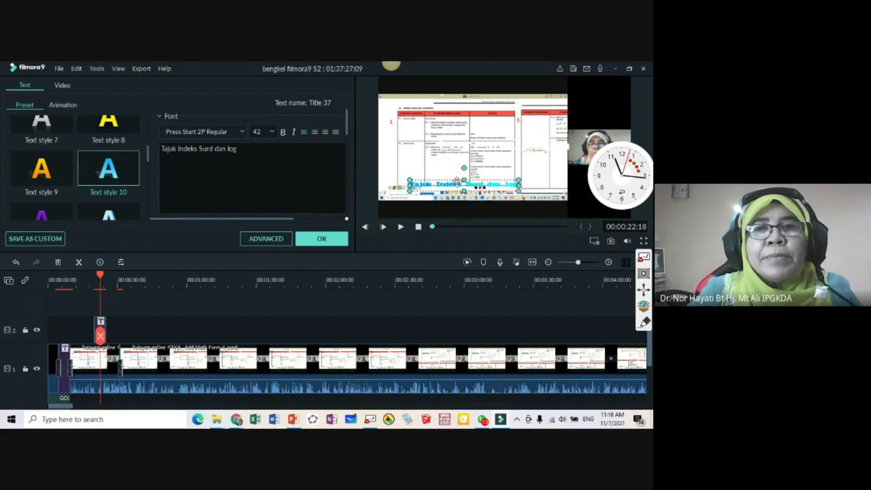
drag(469, 132, 488, 101)
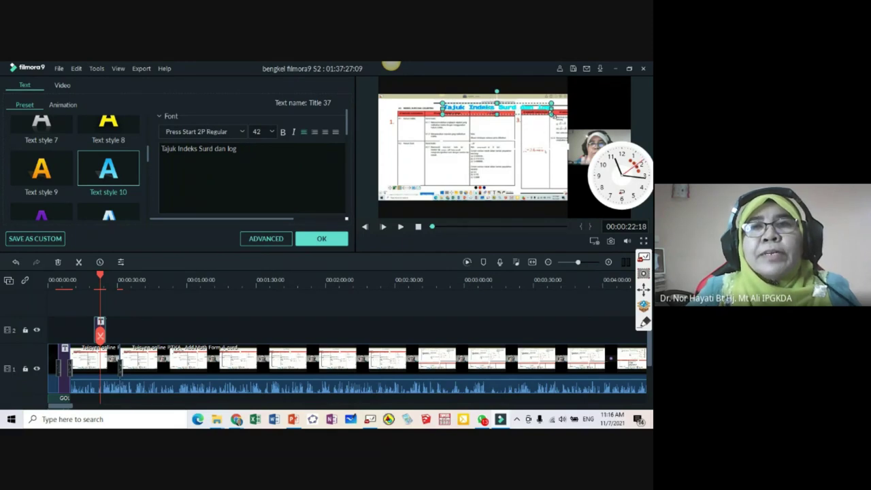
drag(551, 114, 548, 111)
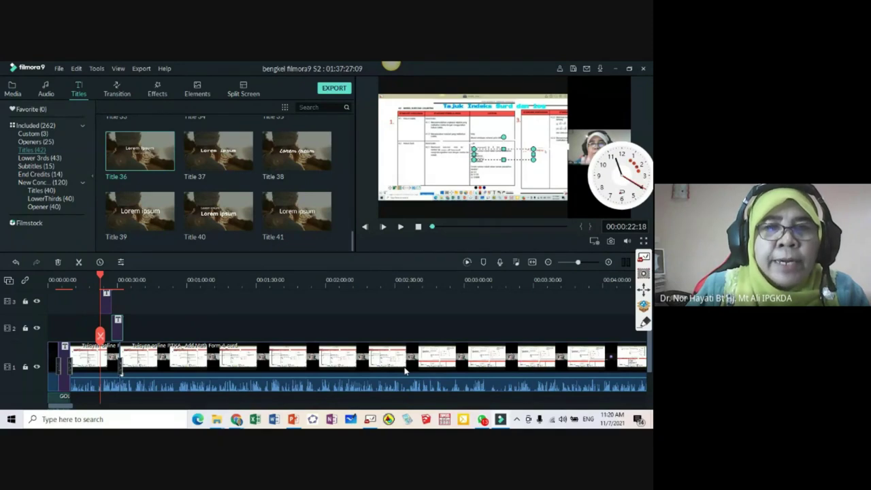
Step: Split the long lesson clip at 00:01:56:22 and move the playhead back to 00:01:45:18
click(318, 286)
click(318, 336)
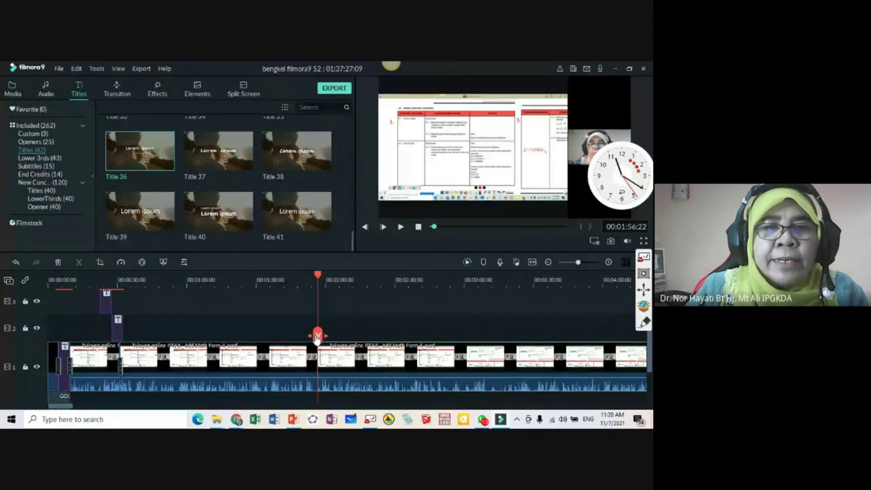
drag(317, 278, 292, 277)
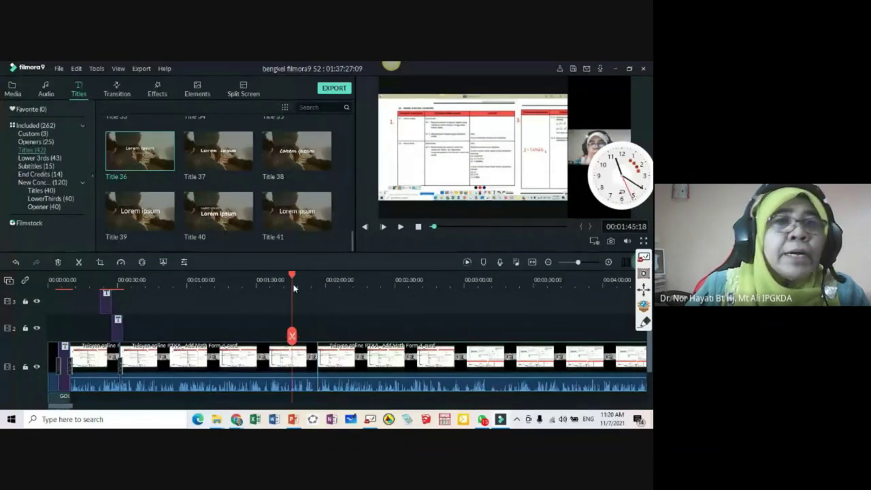
Step: Insert Opener 3 between the two split lesson clips and place the playhead on it at 00:01:58:08
click(32, 142)
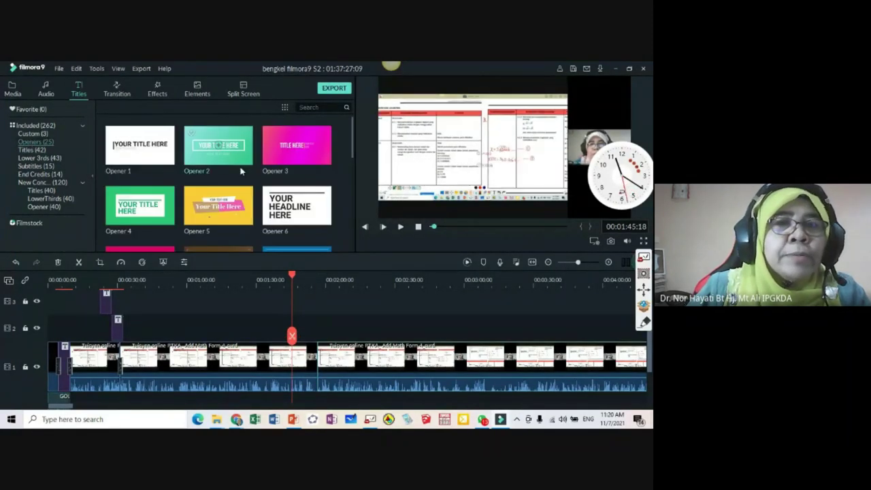
drag(289, 153, 332, 364)
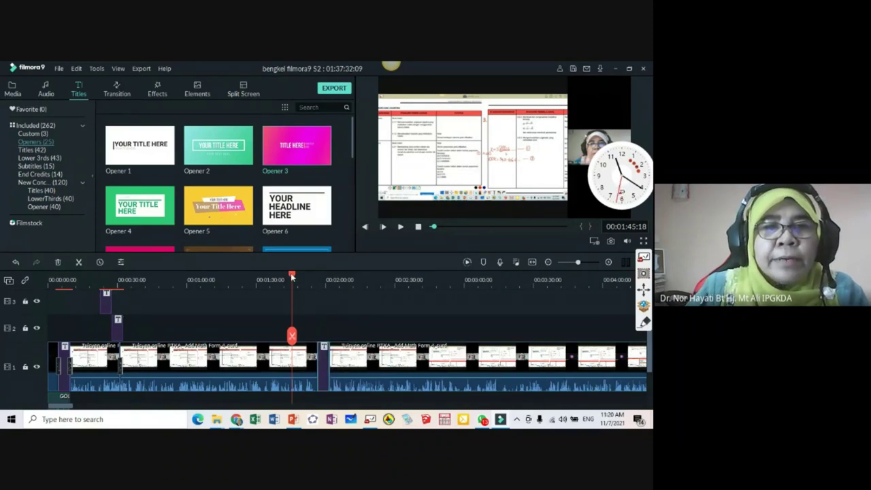
drag(291, 275, 321, 289)
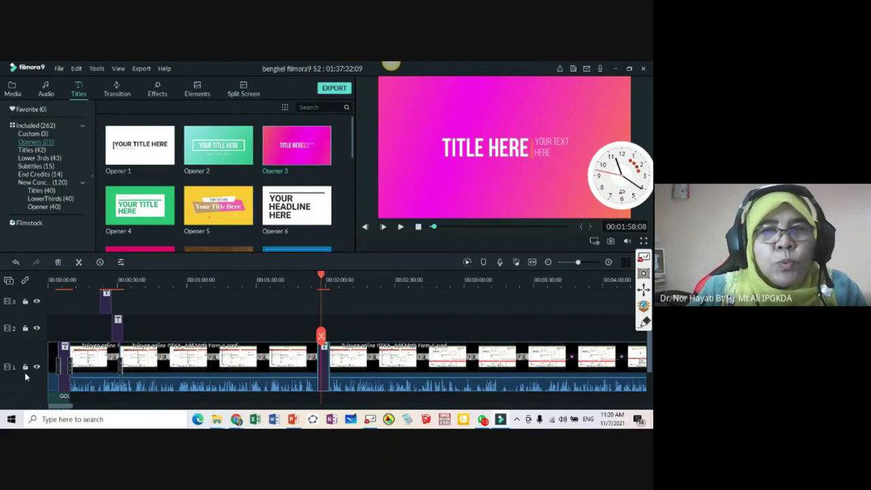
Step: Add the Rock track by The Mind Sweepers to a second audio track, starting at the beginning of the timeline
drag(651, 366, 650, 402)
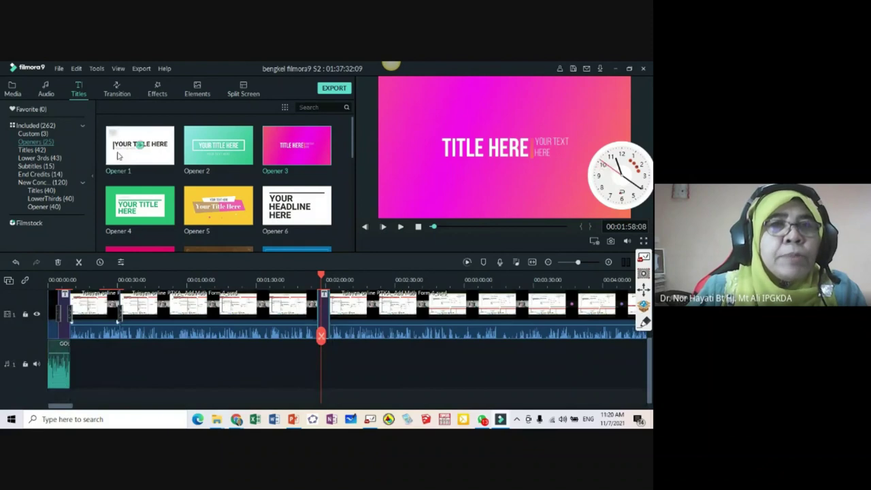
click(57, 93)
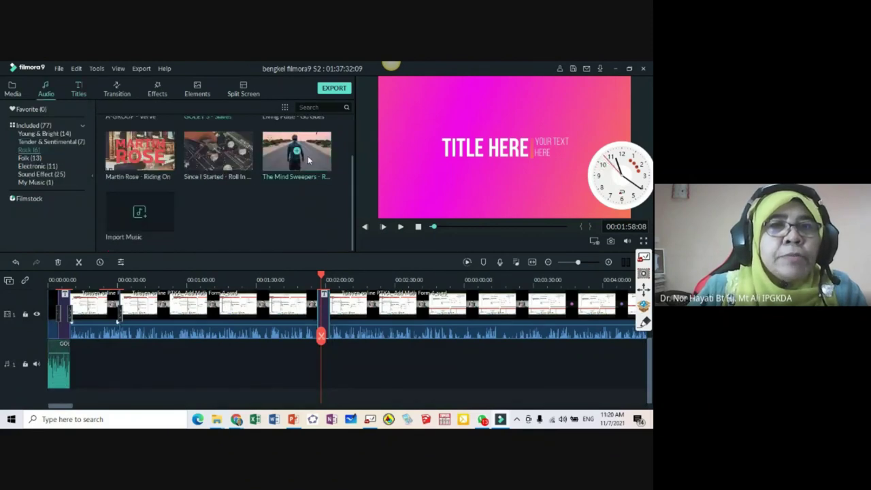
drag(307, 156, 48, 396)
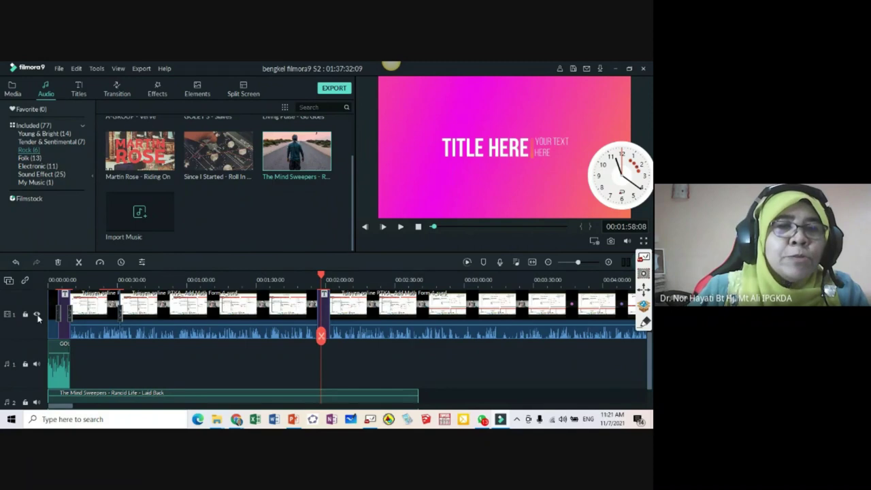
Step: Delete the remaining lesson clip that follows Opener 3 on the first video track
scroll(39, 318, up, 3)
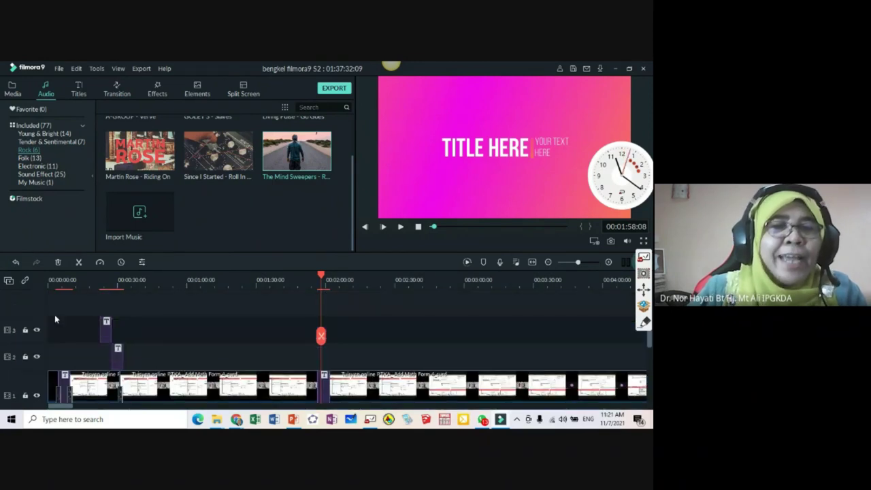
scroll(113, 285, down, 1)
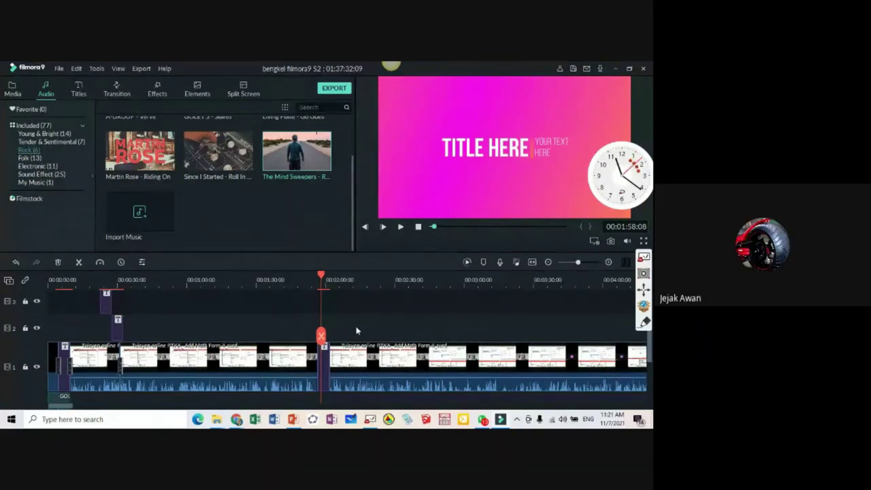
right_click(367, 370)
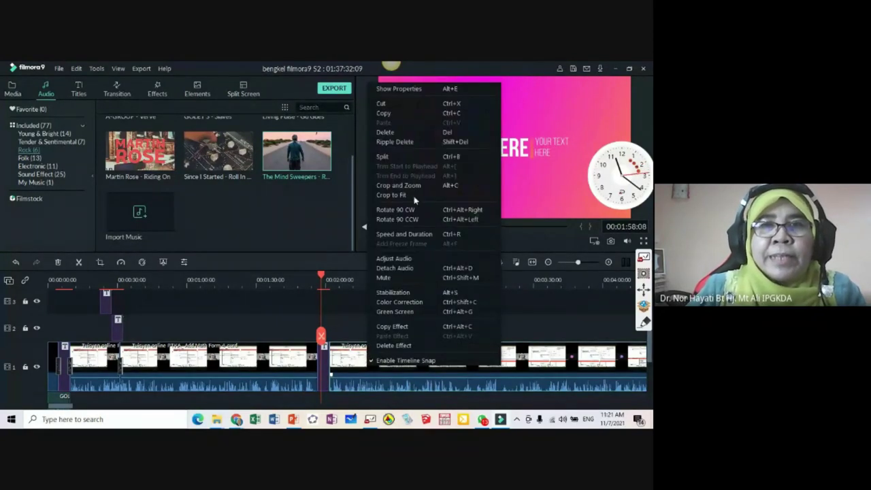
click(401, 131)
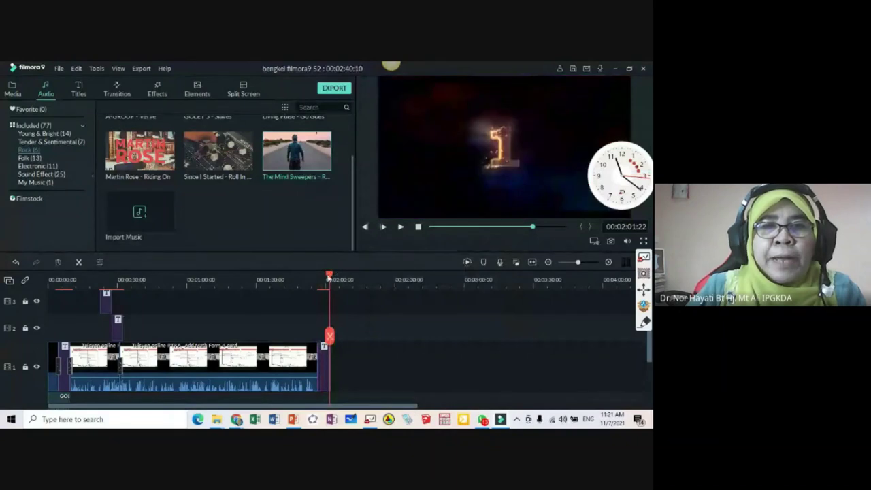
Step: Scrub to 00:01:59:14, shift the Opener 3 clip slightly later on the first video track, and delete it
click(303, 279)
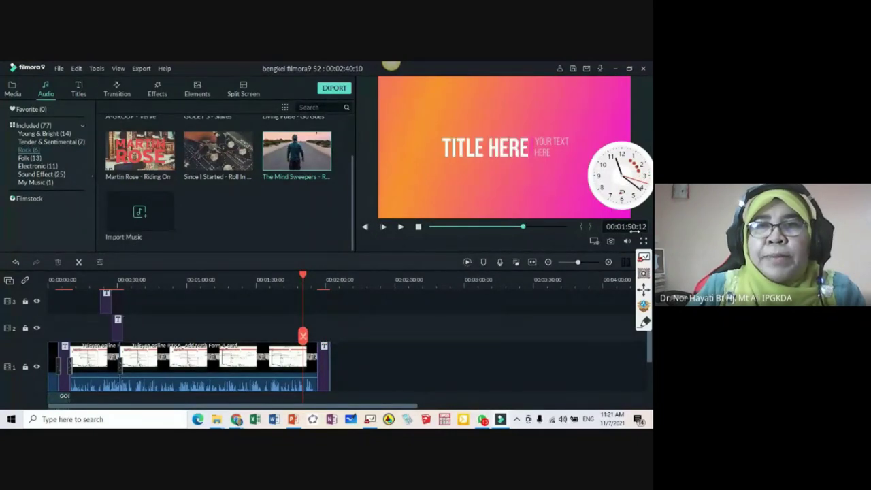
drag(303, 276, 325, 283)
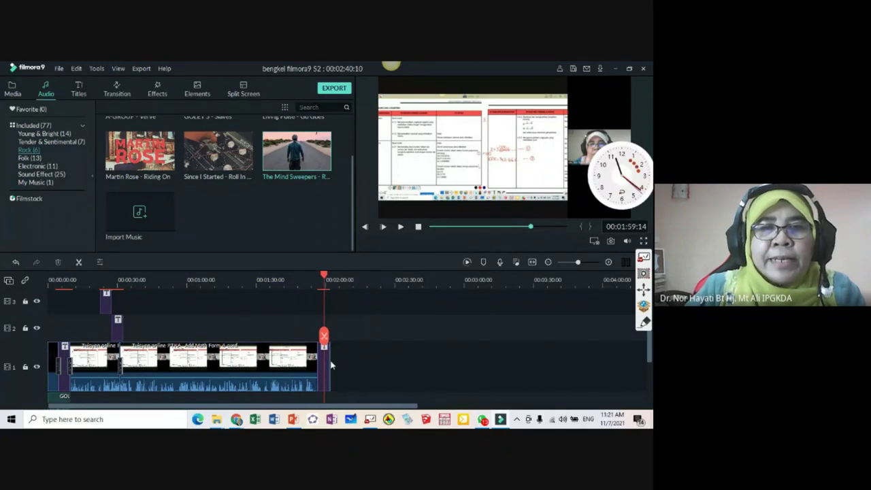
mouse_move(332, 365)
mouse_down()
mouse_move(329, 358)
mouse_move(342, 358)
mouse_up()
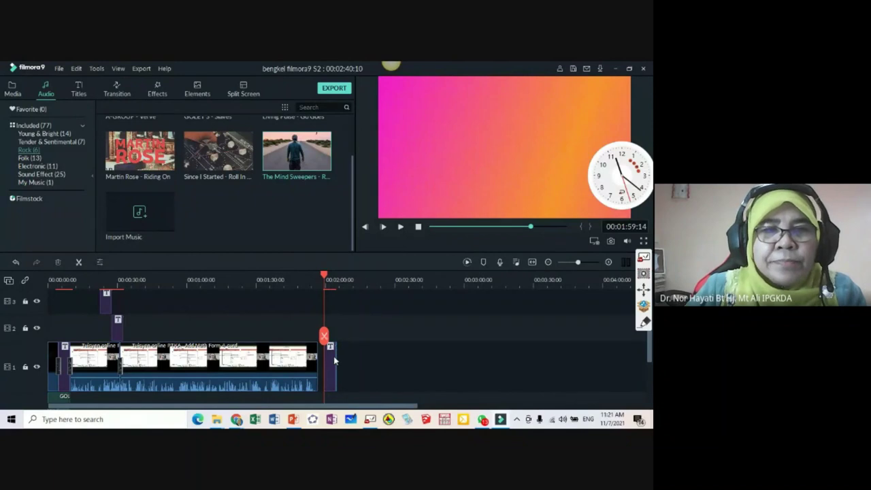
key(Delete)
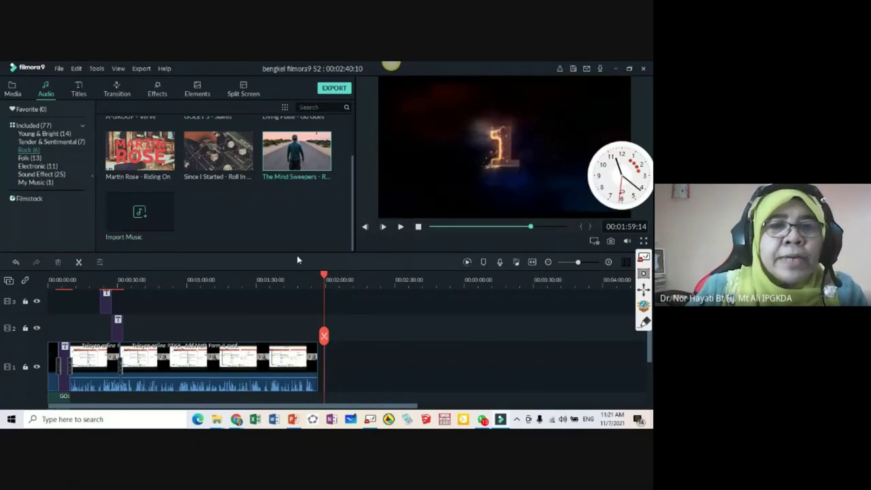
Step: Delete the thin leftover clip fragment behind the lesson clip on the first video track and scrub to 00:02:36:20
drag(324, 275, 411, 279)
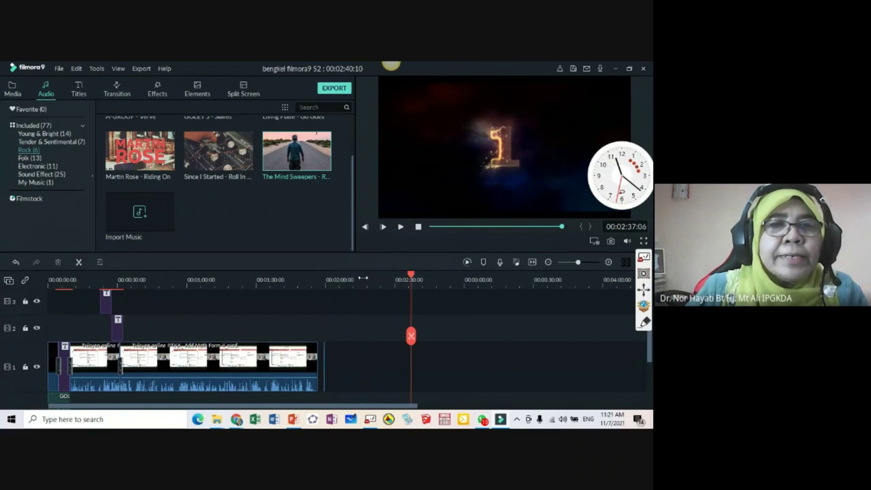
click(324, 366)
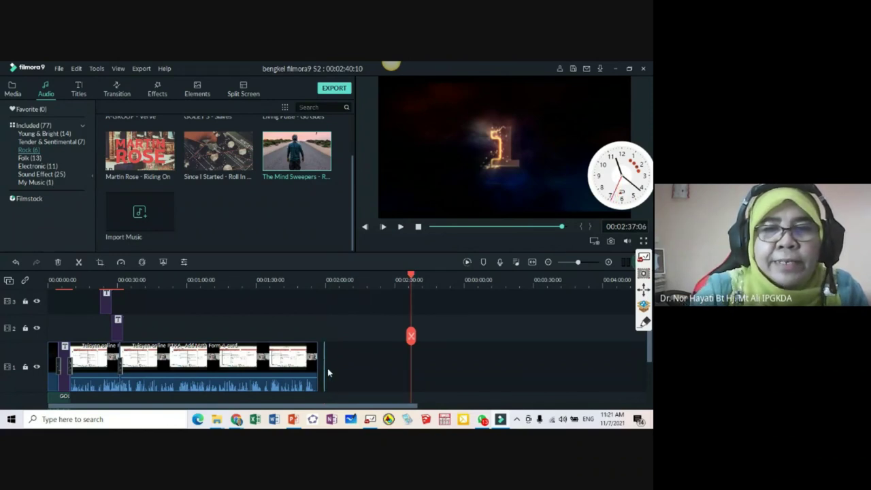
key(Delete)
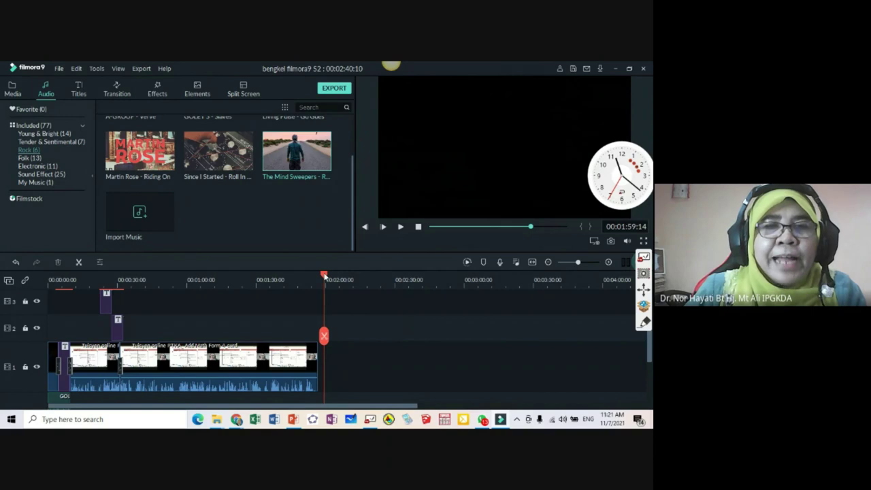
click(409, 279)
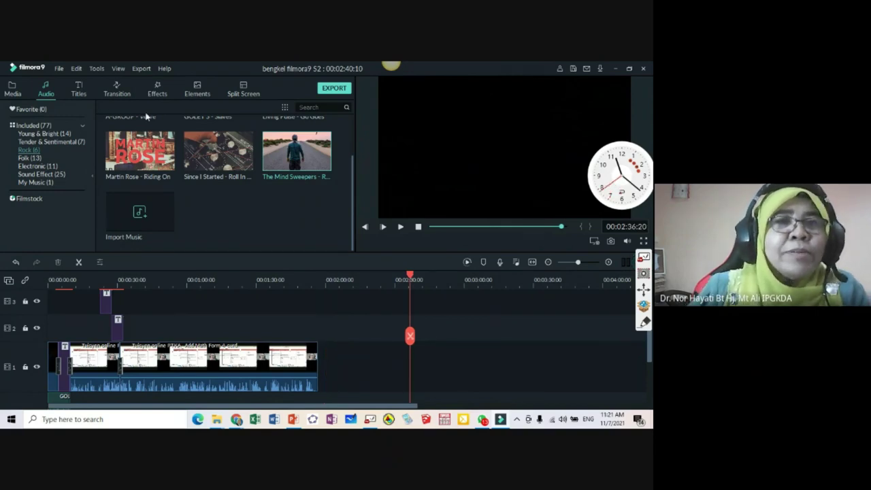
Step: Insert Opener 3 directly after the last lesson clip on the first video track and place the playhead on it at 00:01:58:13
click(79, 91)
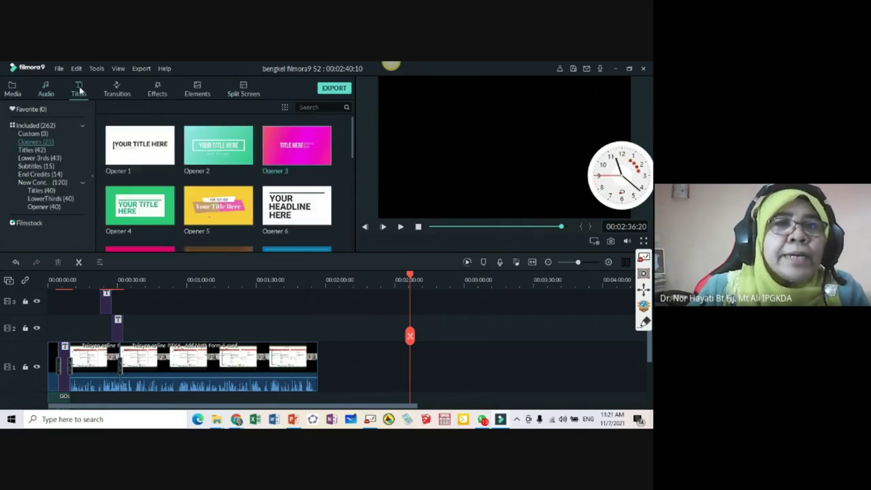
drag(336, 310, 322, 364)
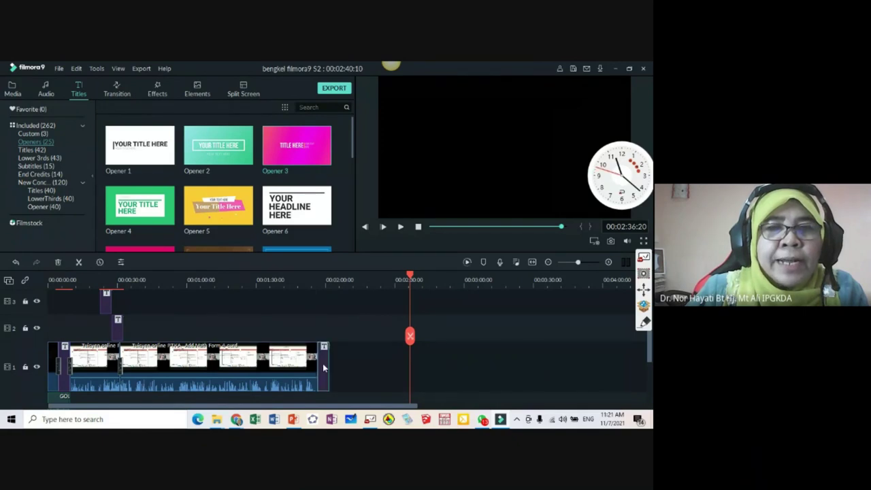
click(321, 285)
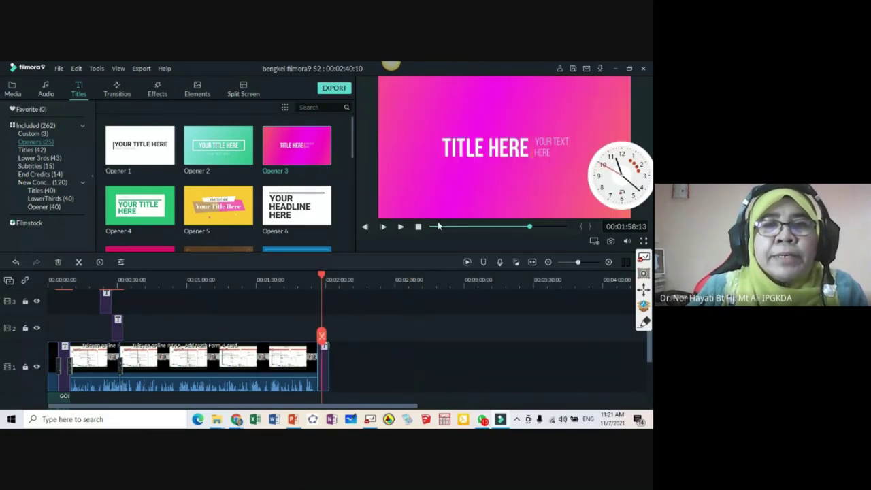
Step: Replace the closing opener's main title with "SEKIAN TERIMA KASIH" and move that text up above the subtitle
double_click(487, 151)
drag(202, 152, 161, 149)
text(SEK)
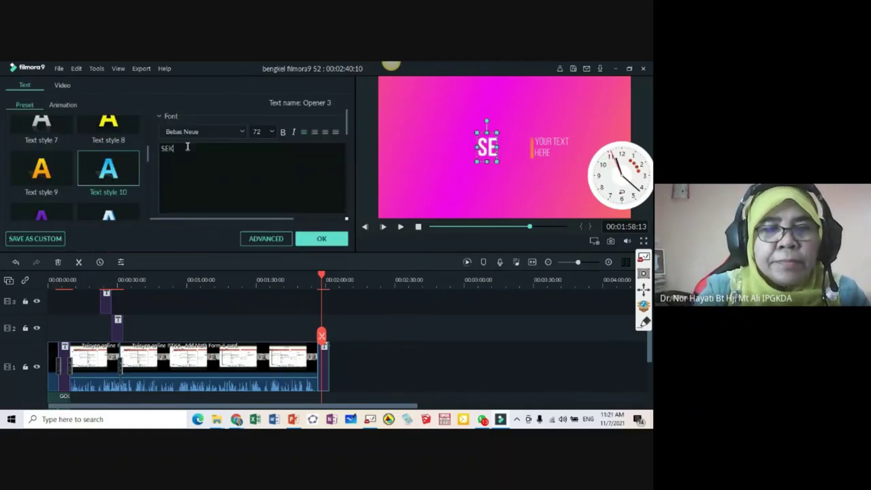
text(IAN TERI)
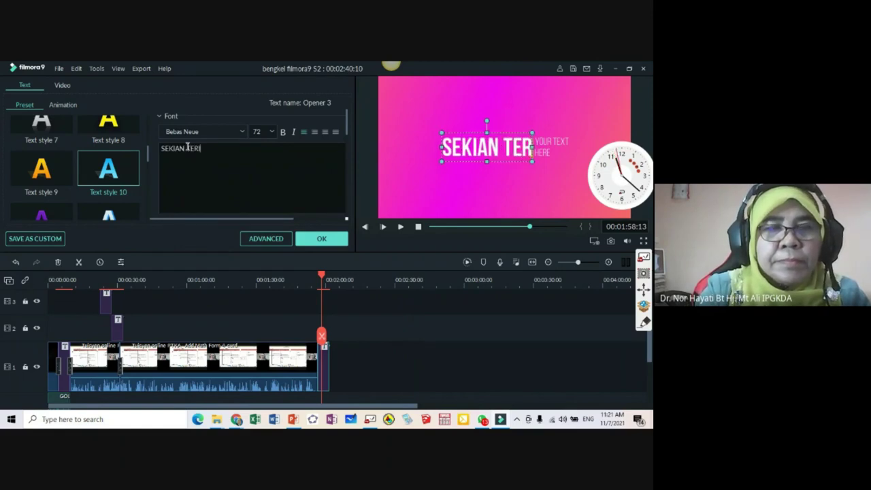
text(MA KASIH)
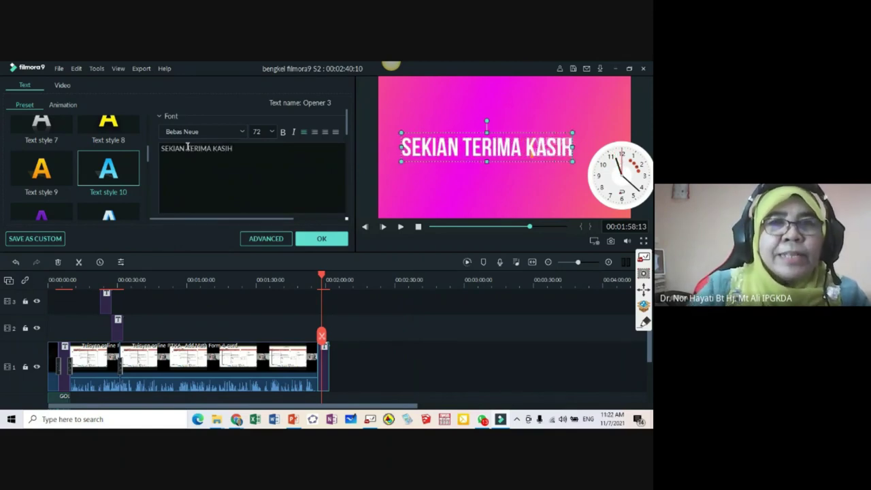
click(326, 240)
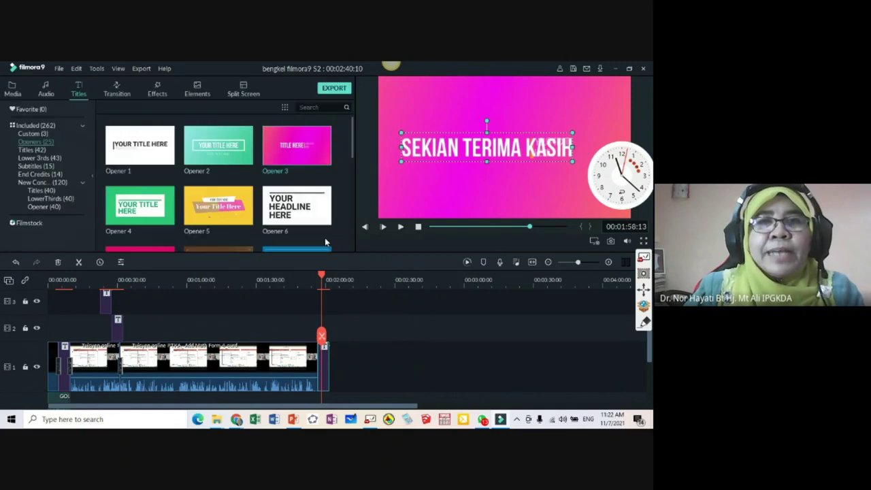
drag(514, 131, 522, 106)
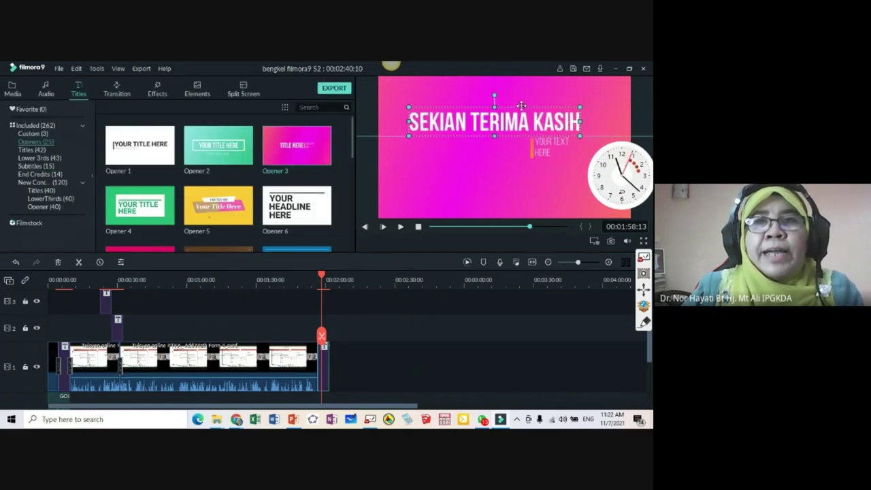
Step: Replace both lines of the closing opener's subtitle with the single line "JUMPA LAGI"
double_click(542, 154)
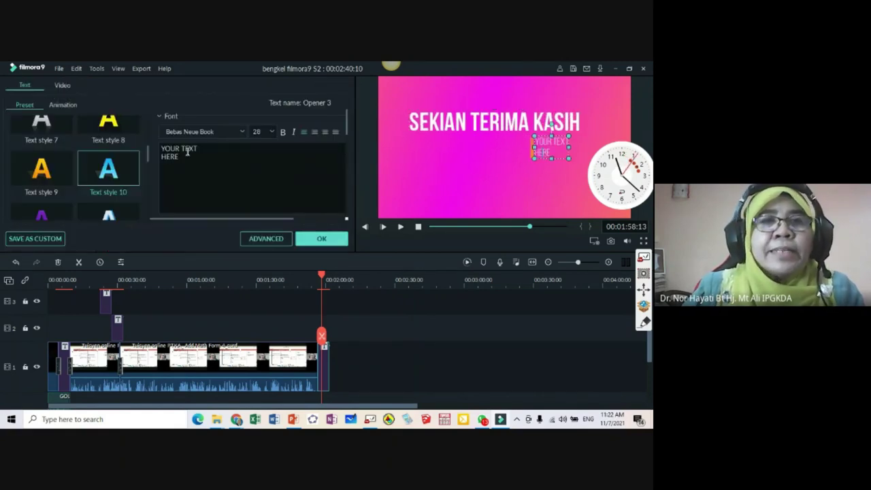
drag(199, 149, 162, 148)
text(JUMPA LAGI)
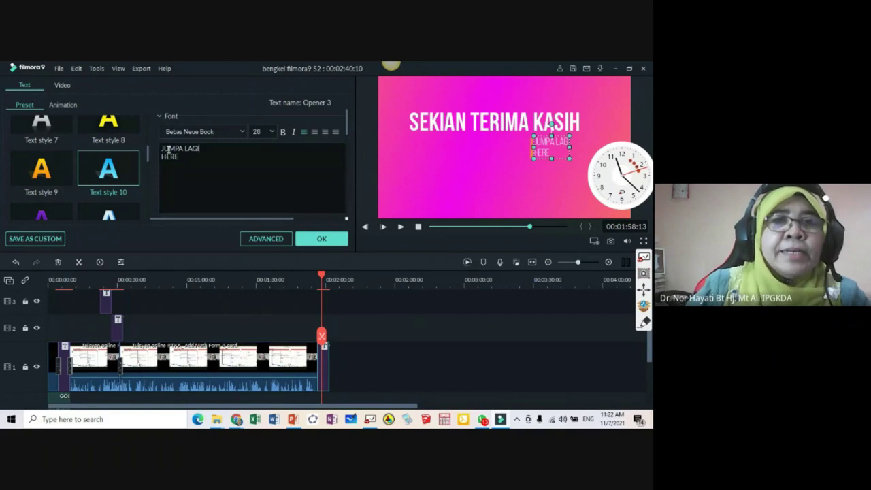
drag(181, 159, 154, 160)
key(BackSpace)
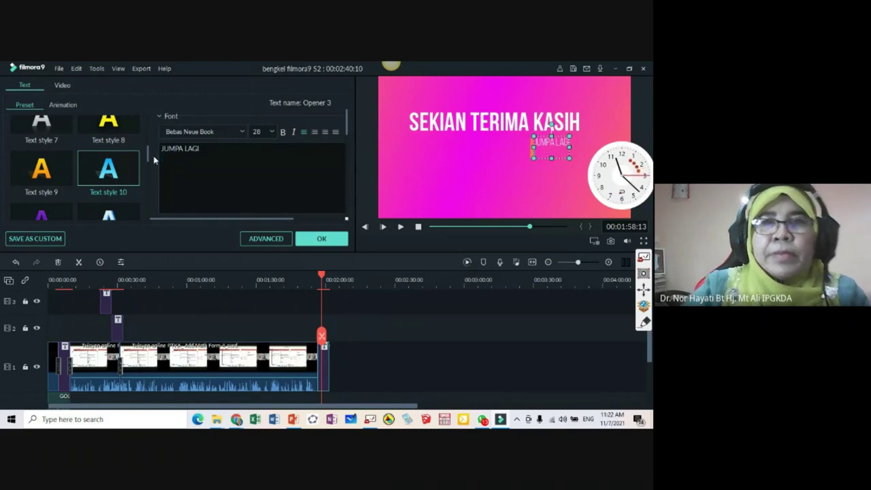
Step: Resize the JUMPA LAGI text box, set its font size to 68, and centre the text beneath the main title
drag(570, 136, 594, 121)
drag(553, 160, 529, 178)
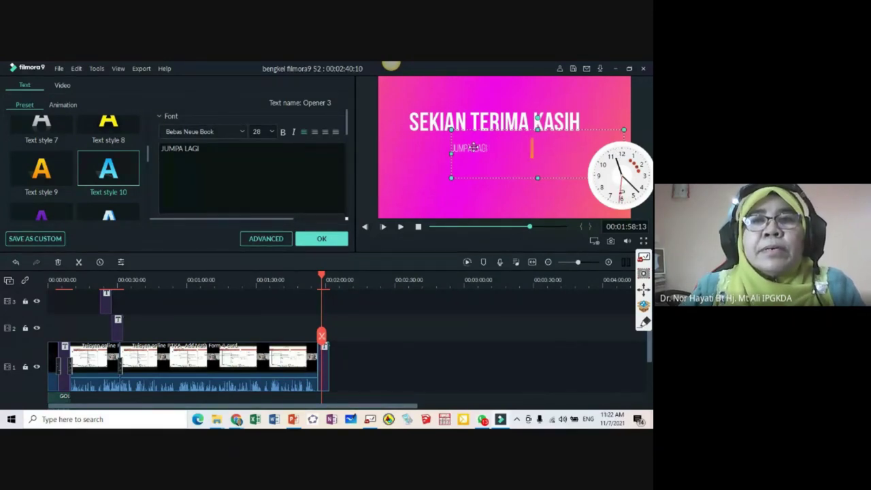
drag(458, 133, 425, 140)
click(271, 131)
scroll(256, 161, down, 5)
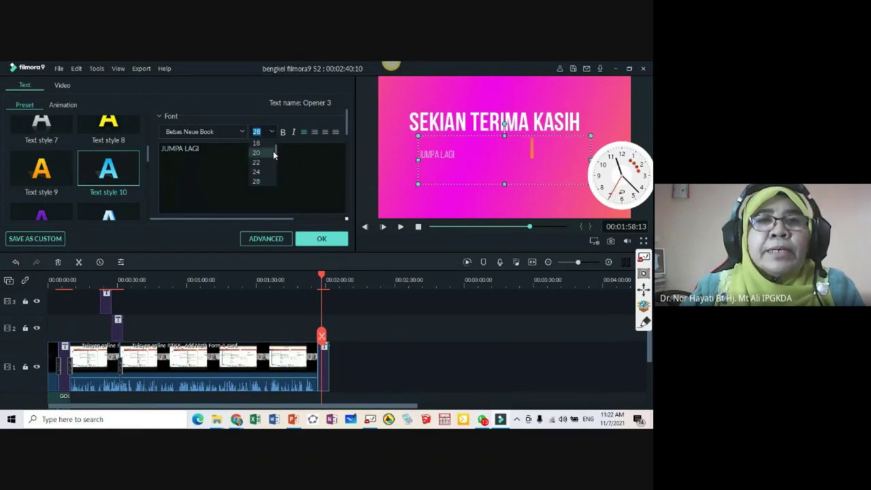
click(263, 171)
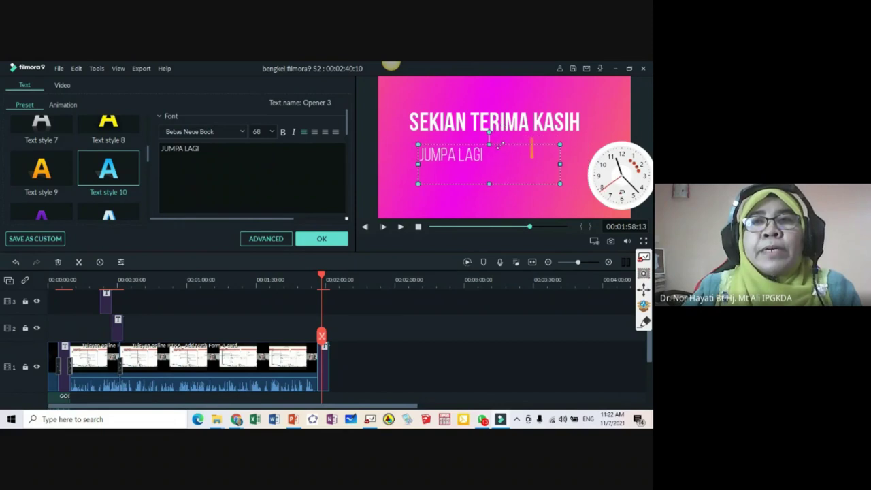
click(325, 133)
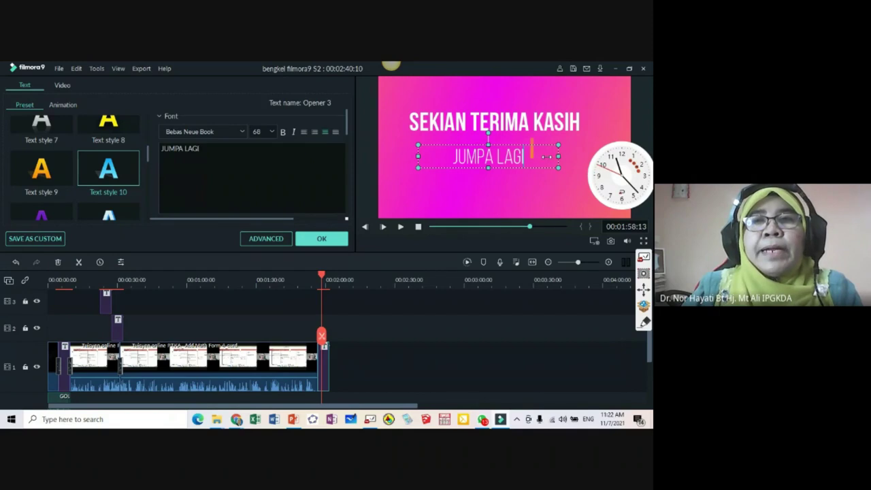
drag(518, 163, 519, 158)
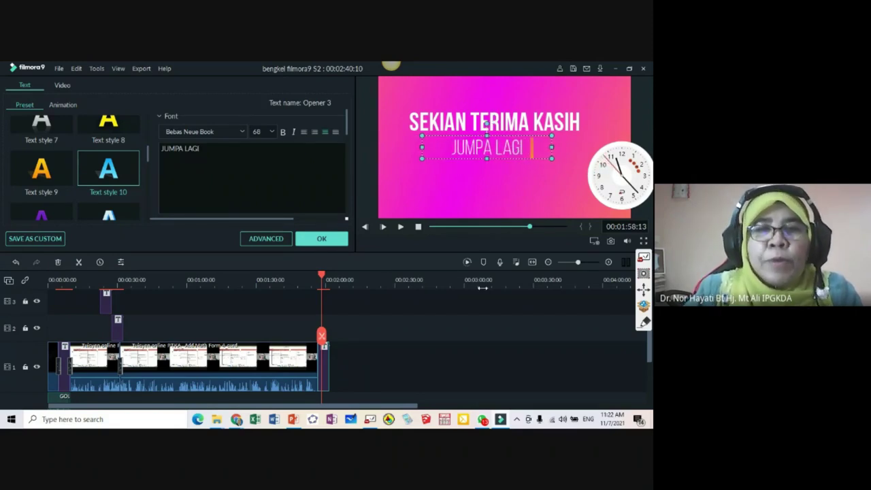
Step: Extend the end of the closing Opener 3 clip slightly on the first video track and accept the title edits
scroll(482, 288, down, 1)
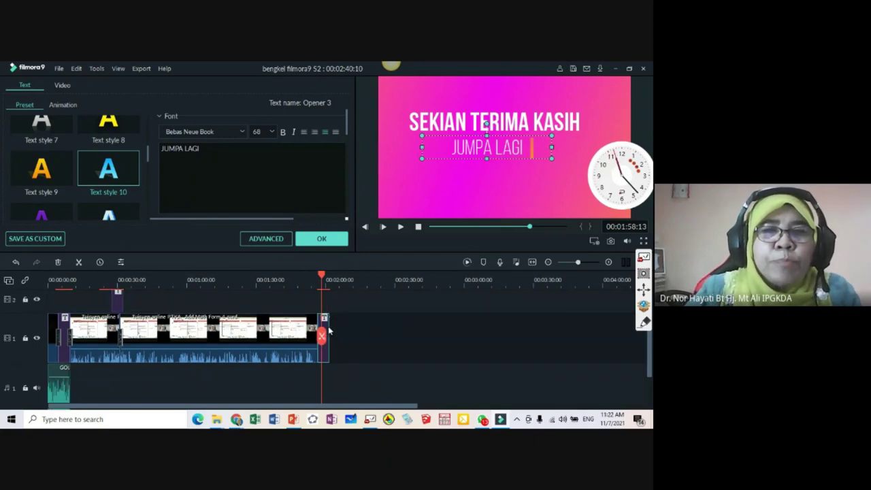
drag(329, 330, 337, 332)
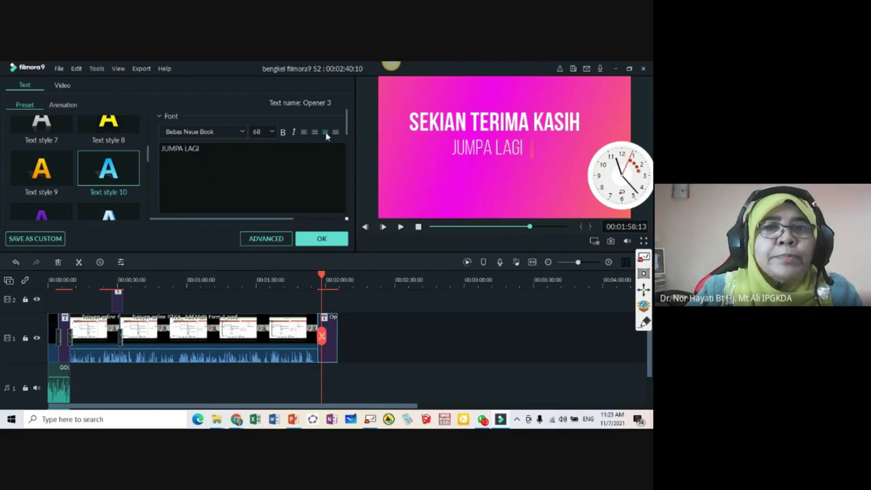
click(322, 239)
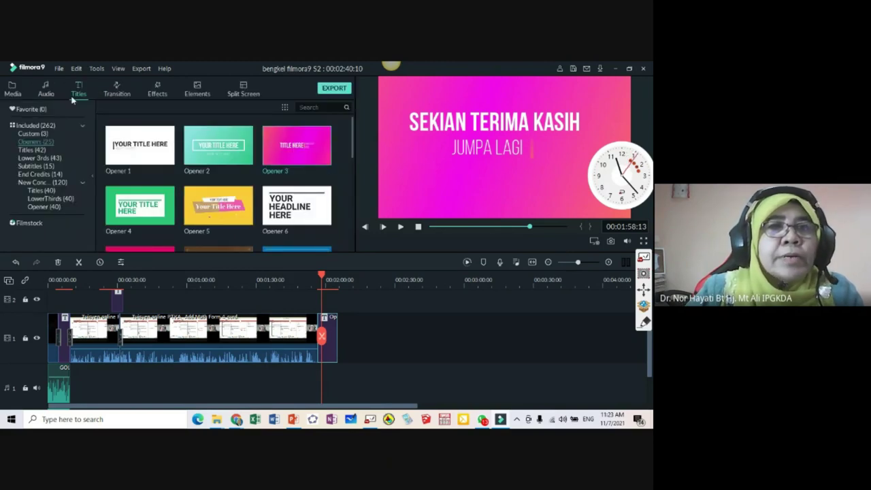
Step: Preview the Young & Bright track Drift - Pages Turn and add it directly after the existing music clip on the first audio track
click(46, 93)
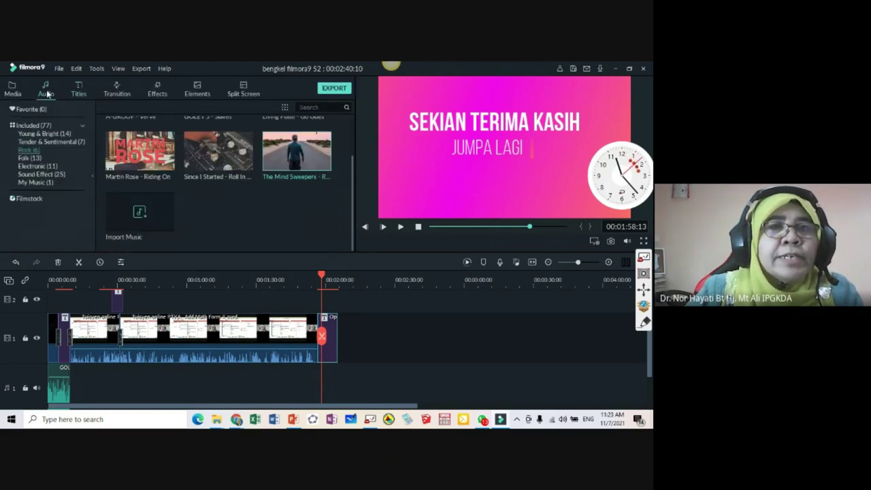
click(42, 133)
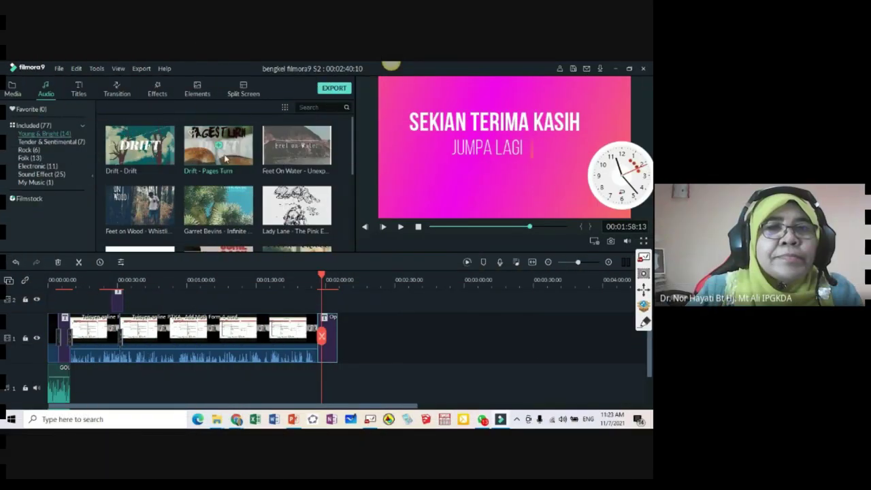
double_click(225, 158)
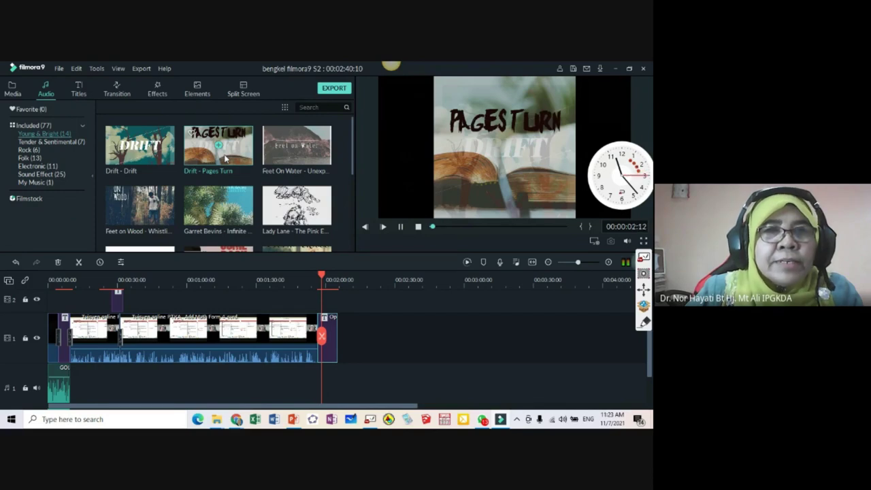
click(401, 227)
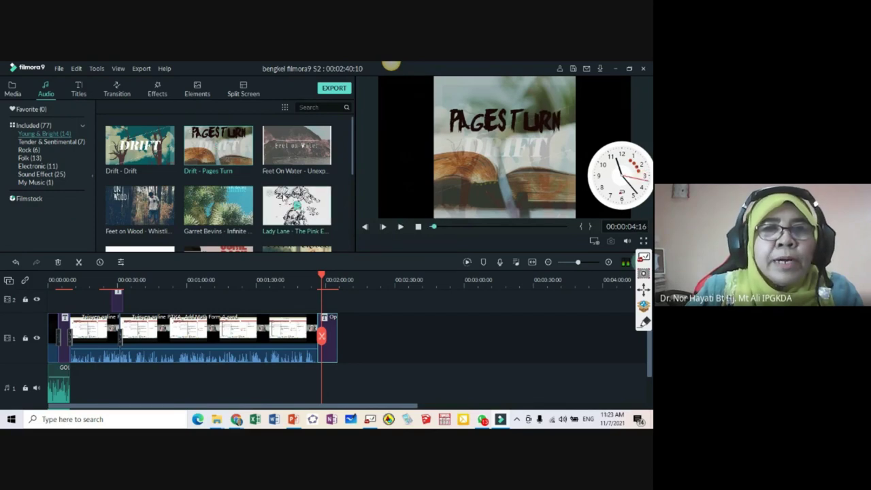
drag(180, 302, 77, 382)
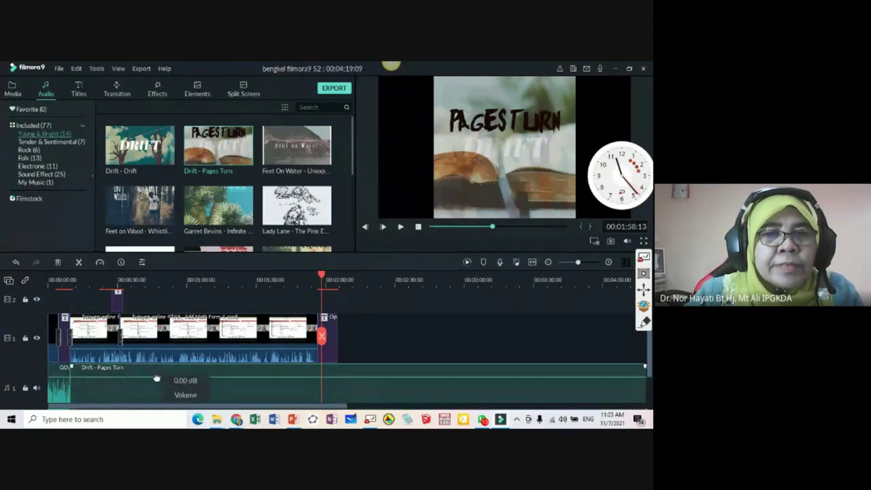
Step: Delete The Mind Sweepers track from the second audio track and lower the Drift - Pages Turn volume to -3.02 dB
scroll(156, 379, down, 3)
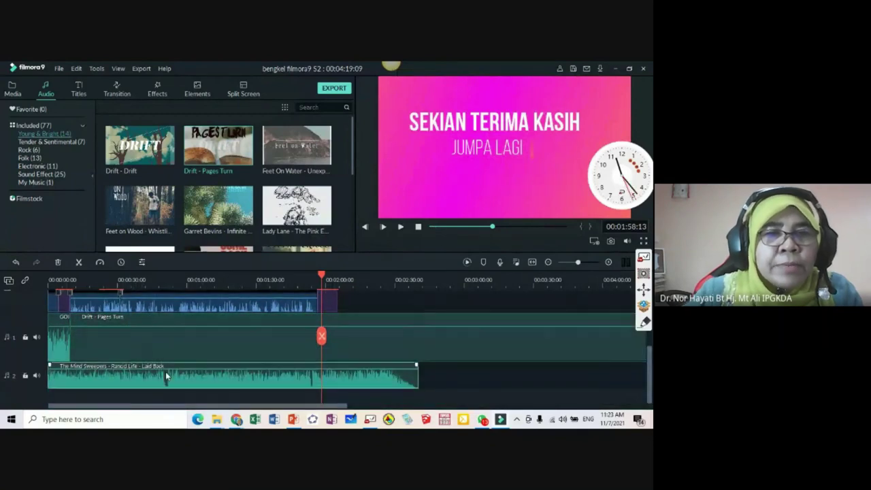
key(Delete)
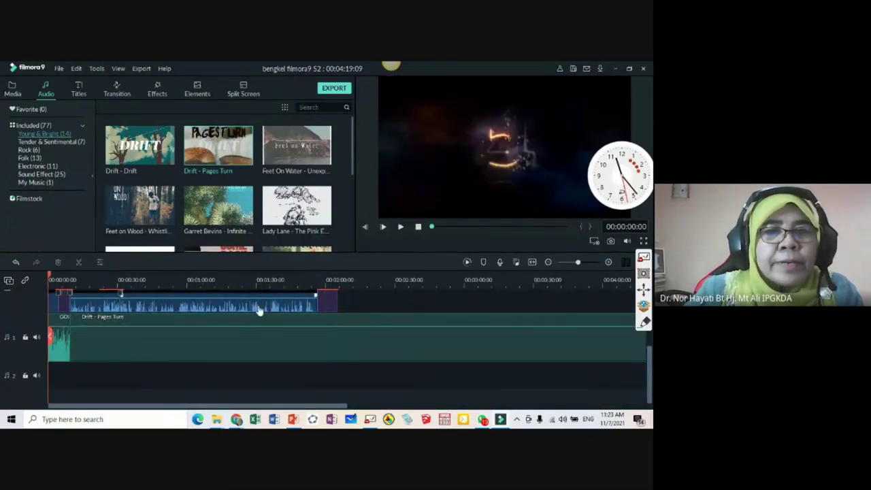
drag(259, 327, 259, 329)
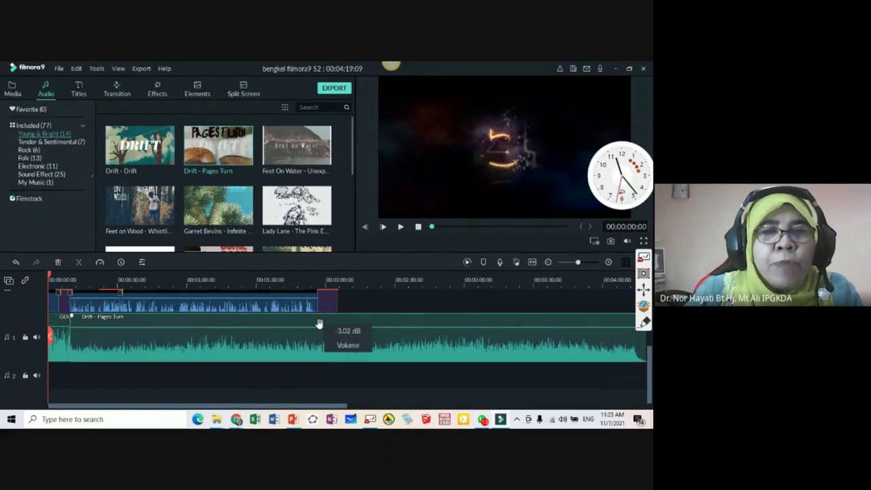
Step: Split Drift - Pages Turn at 00:01:56:12, delete the part after the cut, and lower the remaining music's volume further
scroll(319, 324, up, 2)
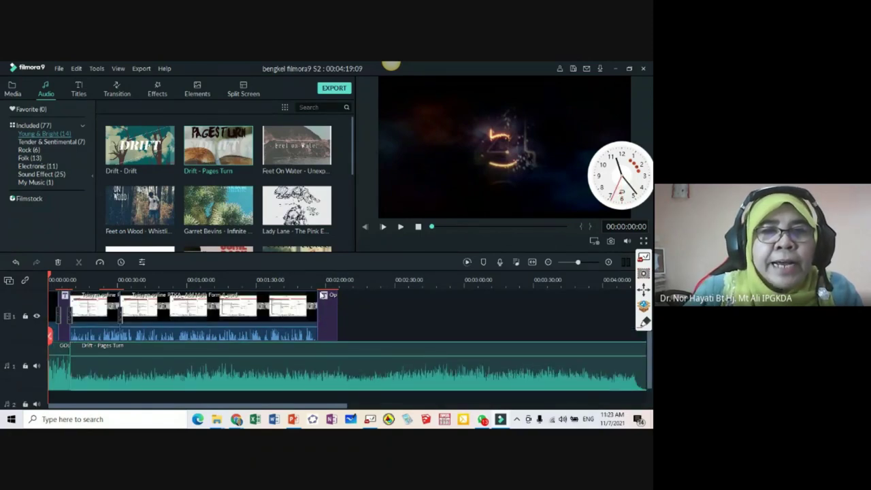
click(317, 281)
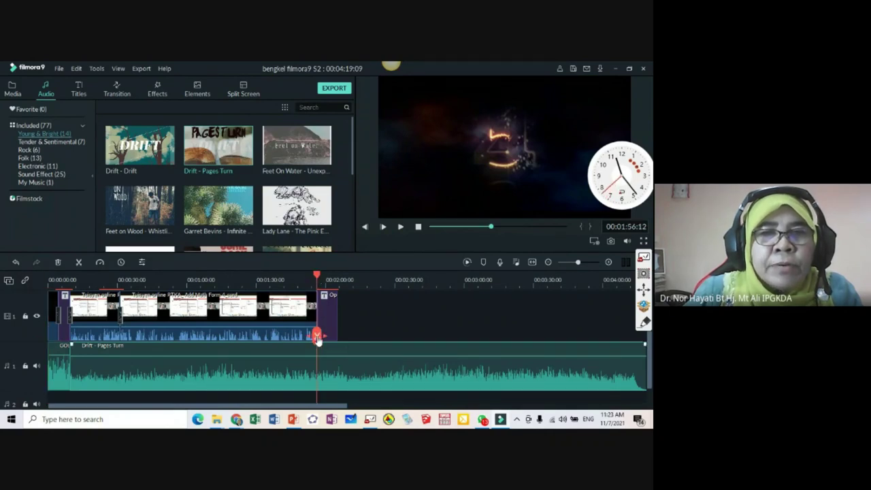
key(ctrl+b)
drag(418, 371, 473, 364)
key(Delete)
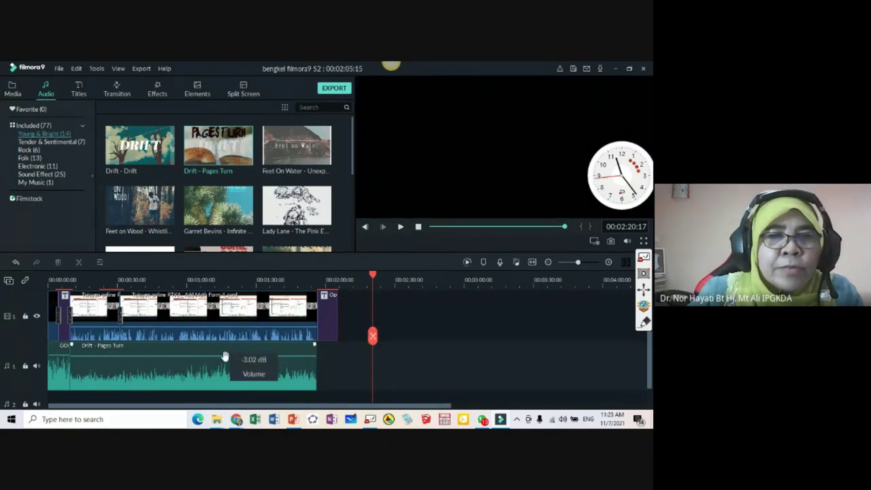
drag(224, 358, 224, 361)
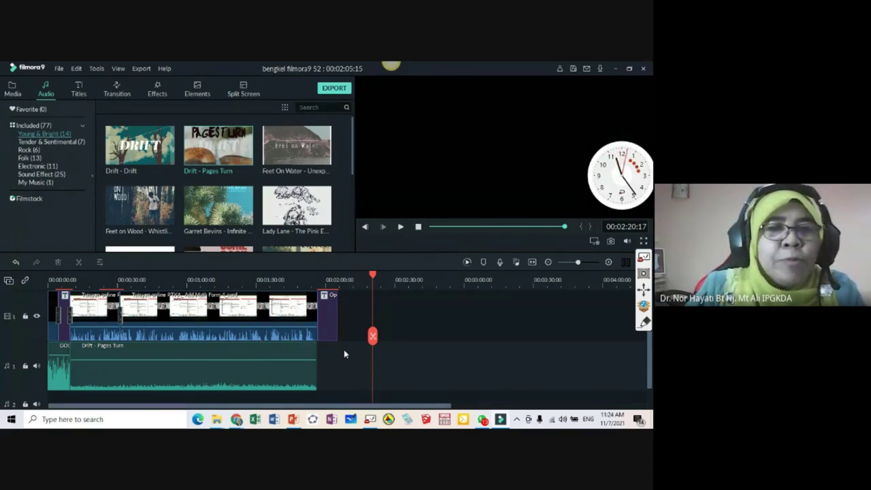
Step: Copy the opening music clip and paste it on the first audio track directly after Drift - Pages Turn
click(54, 367)
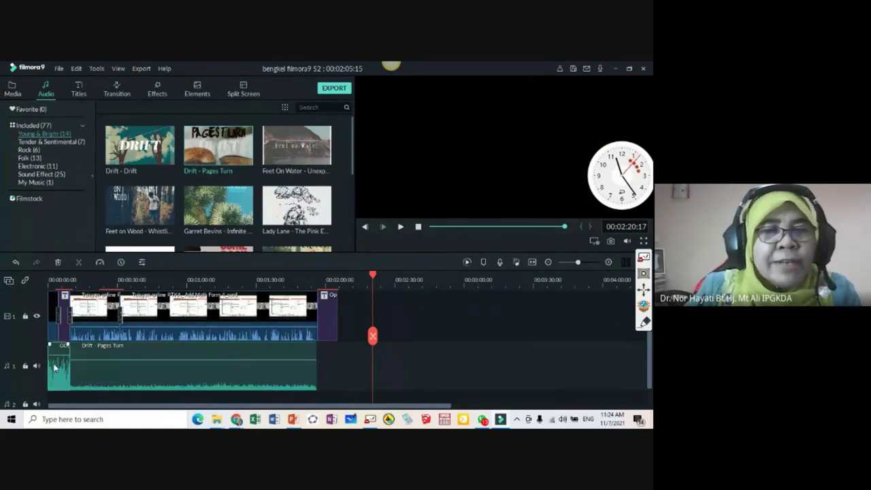
click(316, 285)
click(317, 286)
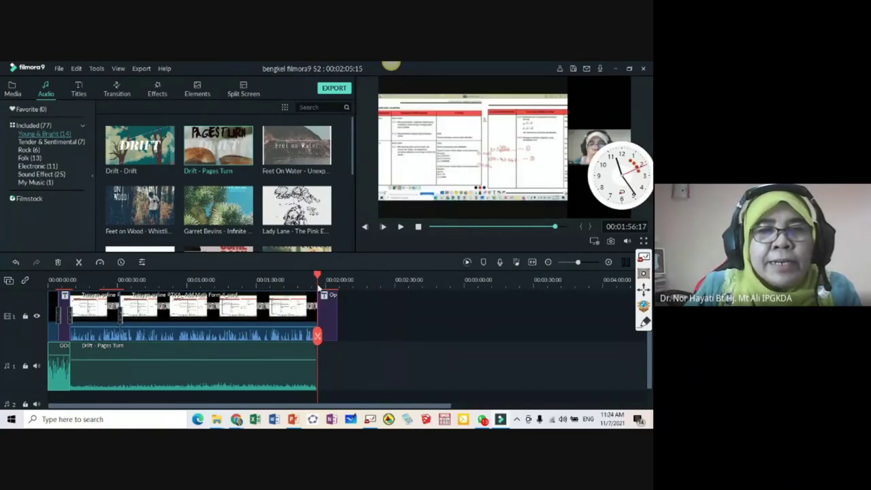
key(ctrl+z)
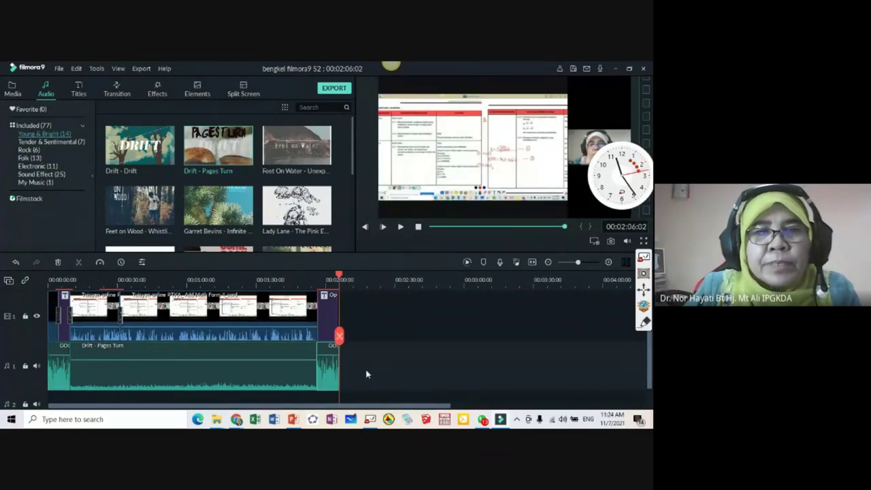
Step: Play back the end of the lesson from 00:01:50:22 to check the music leading into the closing screen
click(323, 279)
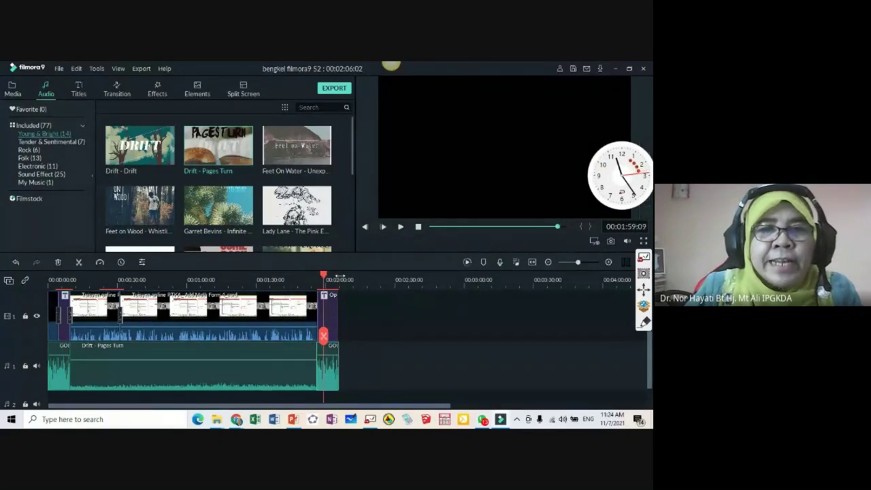
click(304, 278)
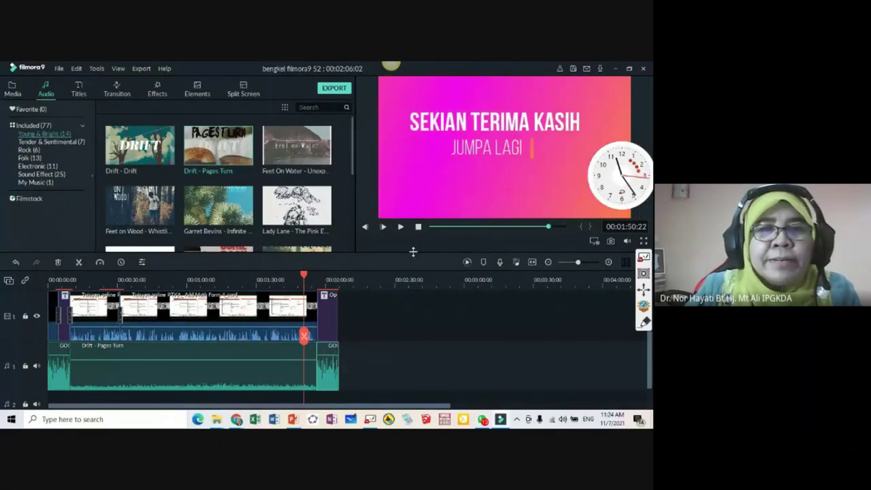
click(400, 227)
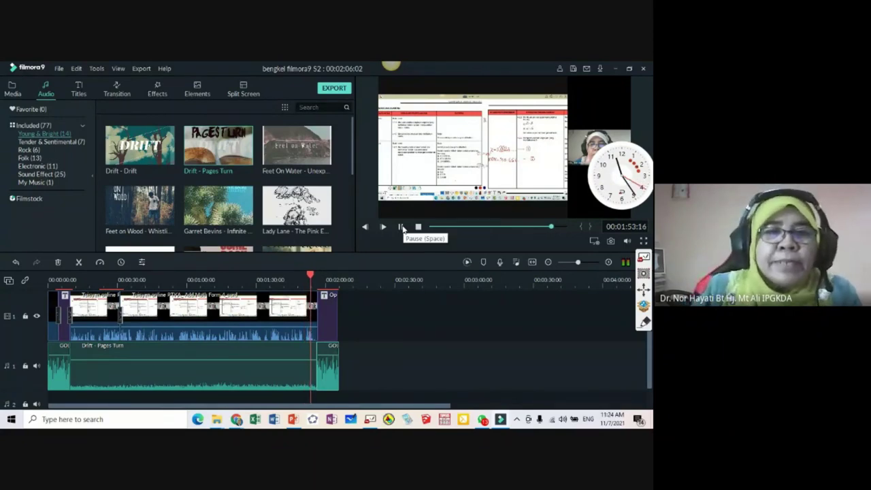
drag(230, 358, 229, 361)
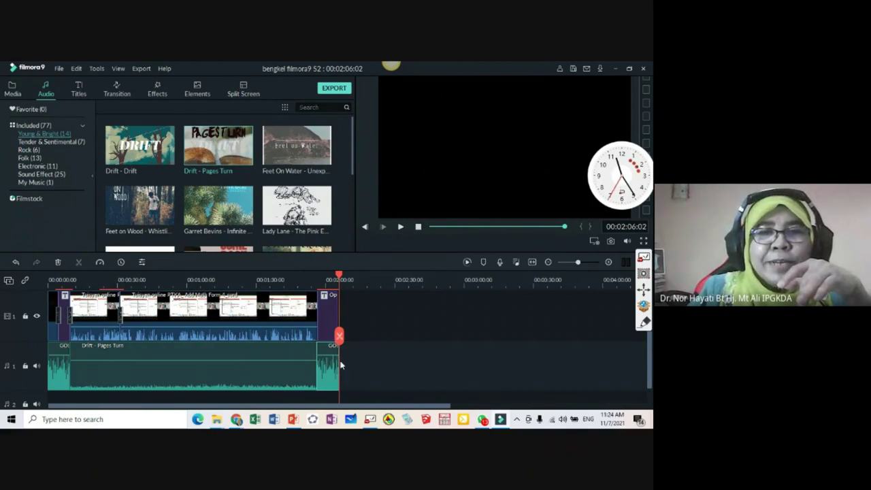
Step: Trim the pasted closing music to end at 00:02:05:15 and lower the volume of the opening and closing music clips
drag(337, 363, 336, 362)
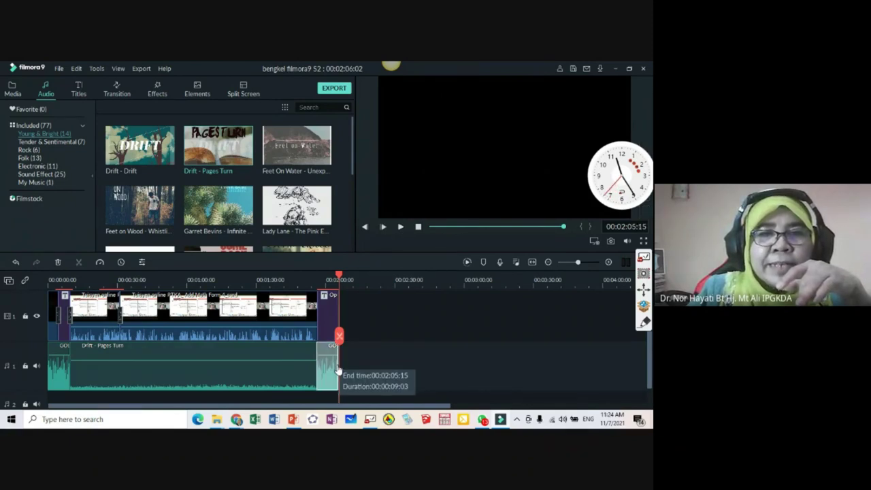
drag(339, 275, 306, 274)
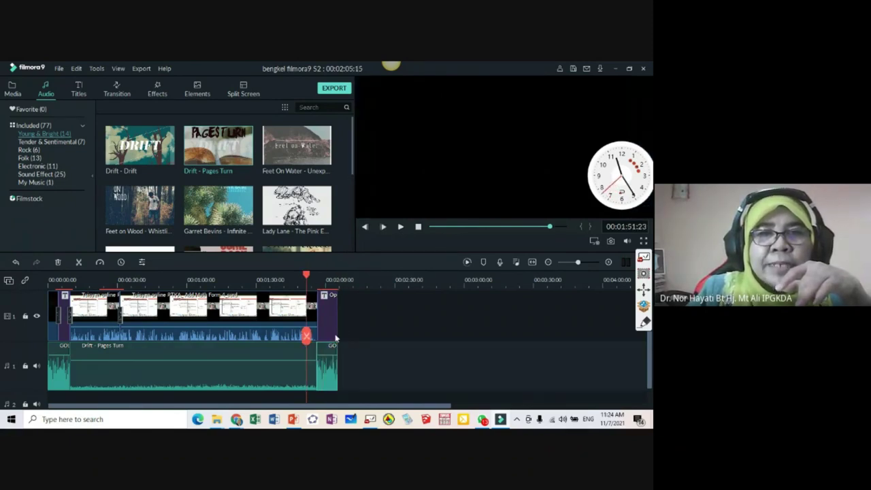
drag(325, 354, 325, 358)
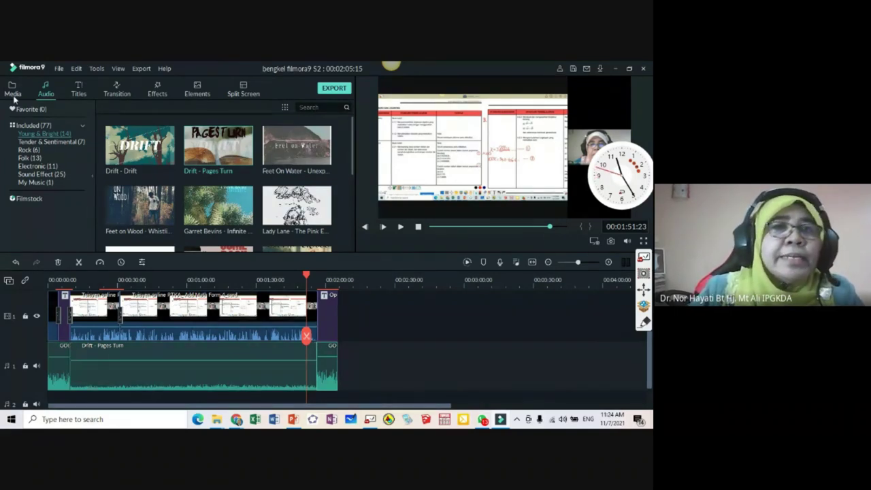
Step: Add the Basic transition Butterfly Wave Scrawler between the lesson clip and the closing opener on the first video track
click(117, 88)
mouse_move(274, 216)
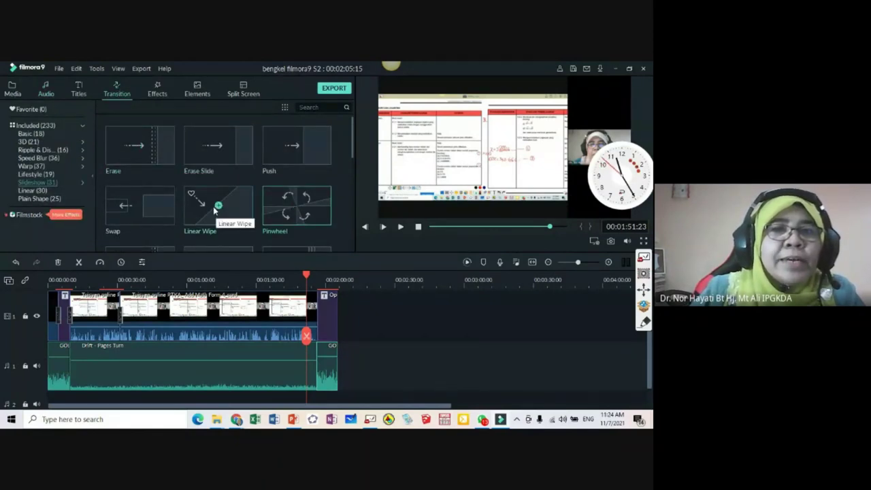
scroll(212, 207, down, 15)
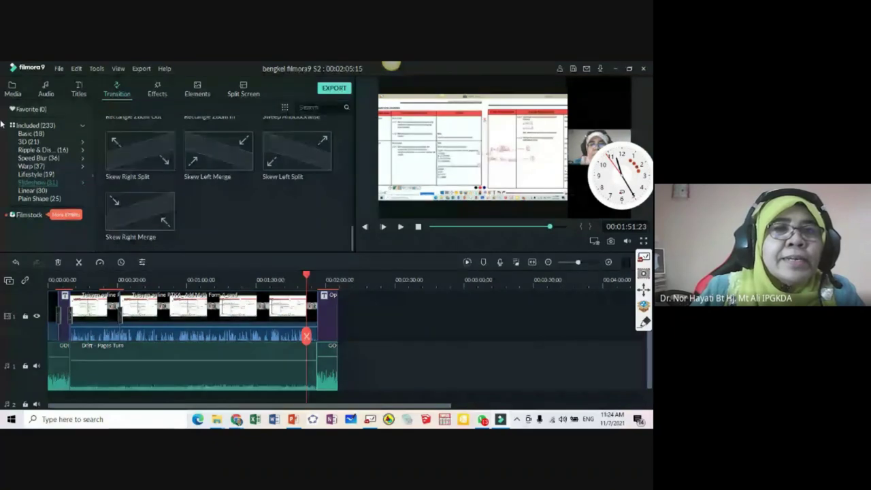
click(34, 134)
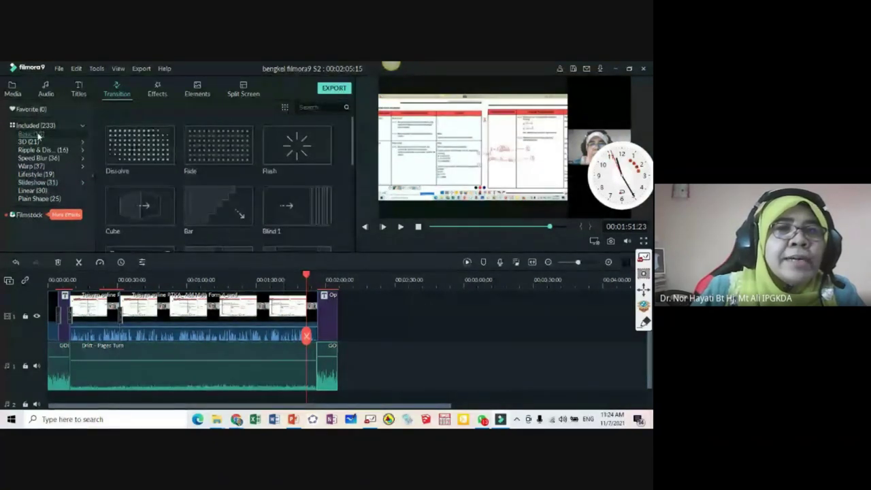
scroll(182, 179, down, 4)
mouse_move(162, 206)
drag(162, 206, 318, 326)
Step: Play the new transition and the closing thank-you screen through to the end and review the audio tracks
click(313, 276)
click(400, 226)
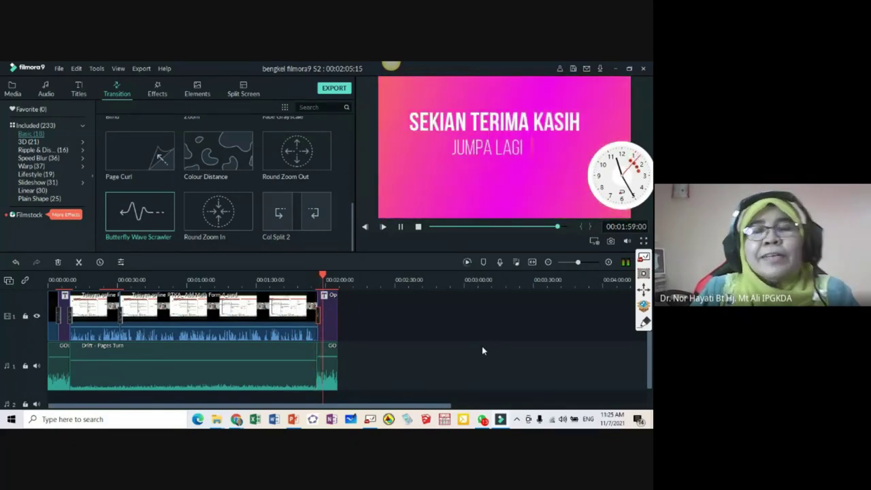
click(418, 227)
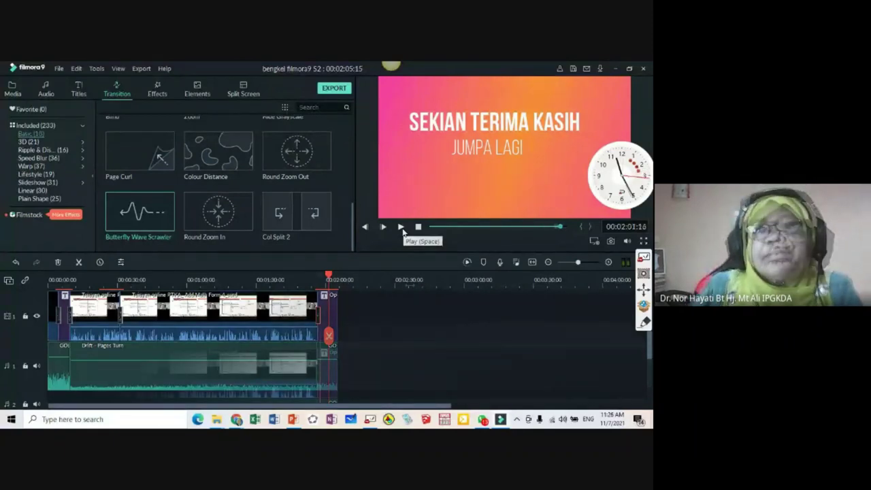
click(400, 227)
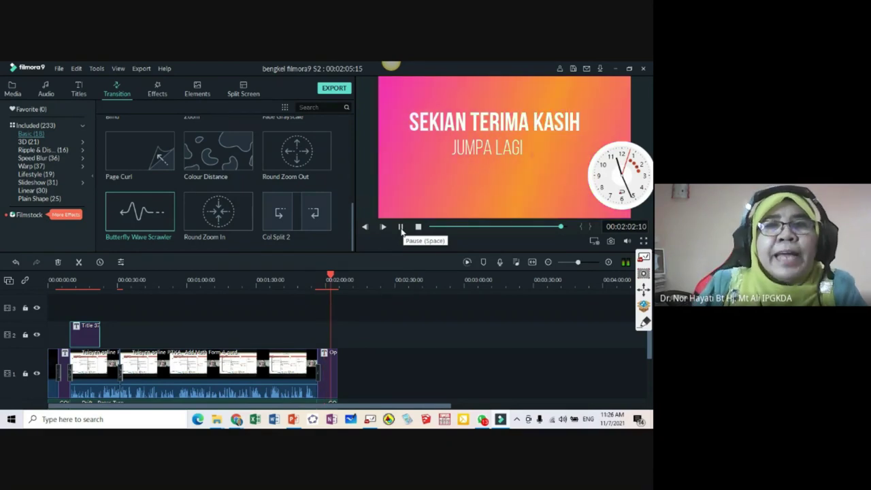
click(400, 227)
click(401, 227)
click(400, 228)
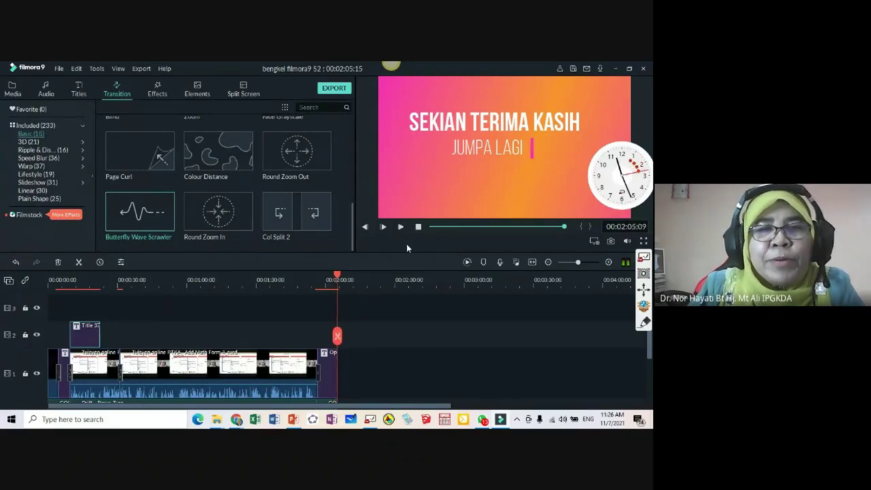
drag(649, 347, 649, 374)
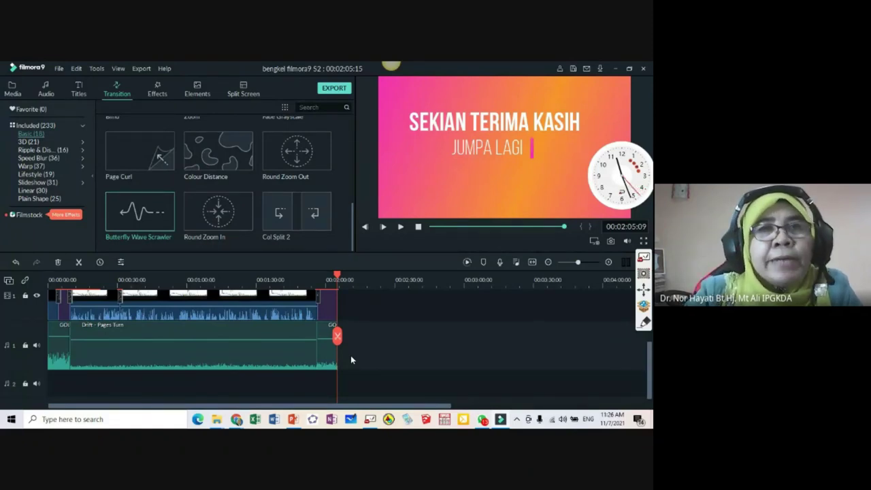
Step: Switch to the Google Meet call, close the in-call messages, admit the waiting participant, and return to Filmora9
key(alt+Tab)
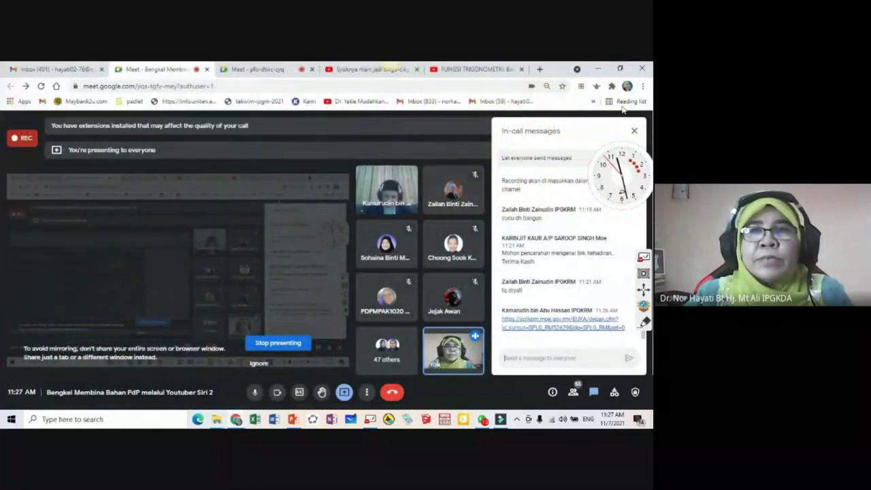
click(634, 130)
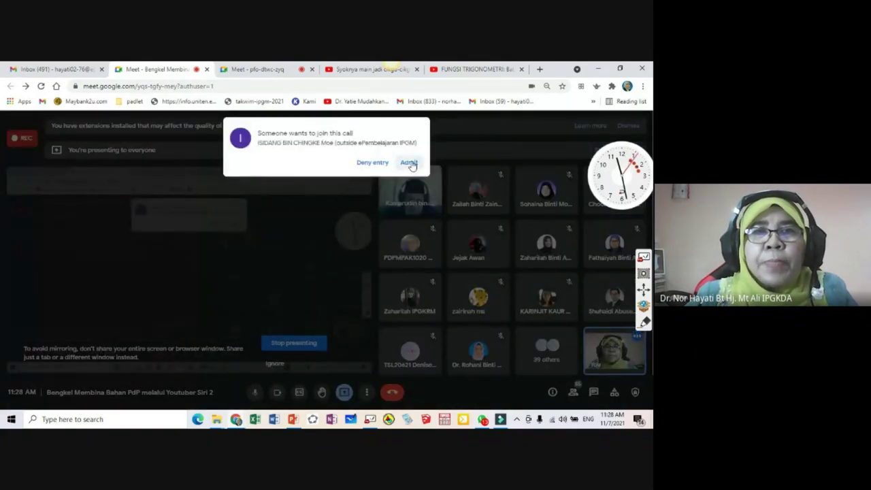
click(409, 163)
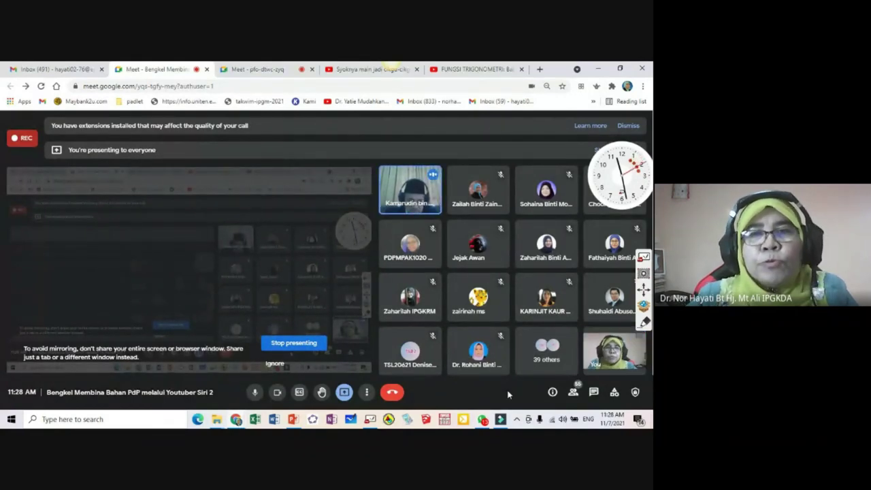
click(500, 419)
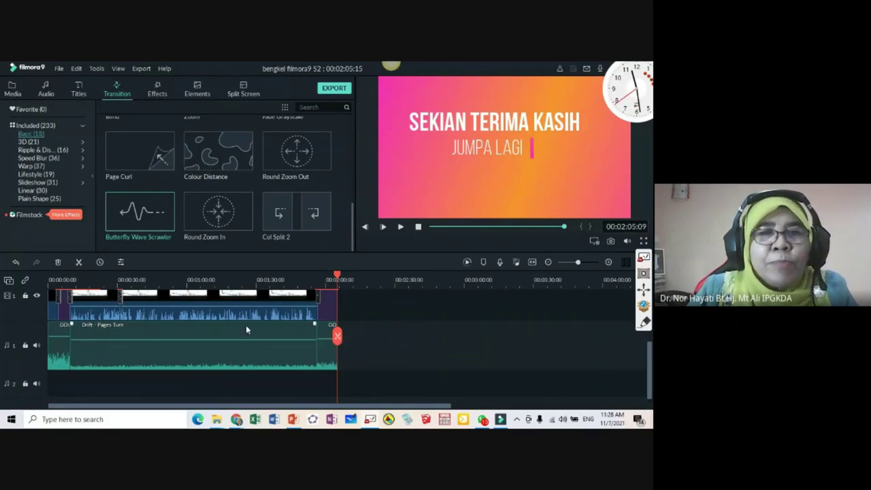
Step: Open the Create Video export settings for a local MP4 file
scroll(245, 326, up, 3)
scroll(245, 324, up, 3)
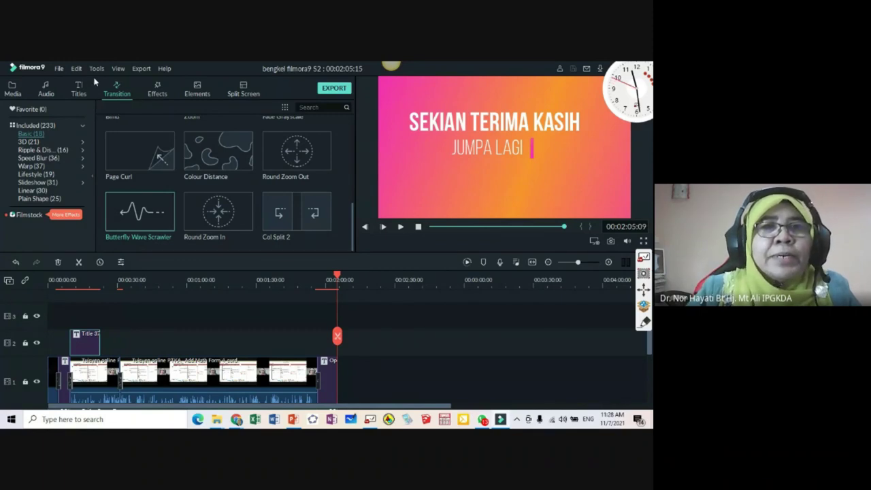
click(59, 68)
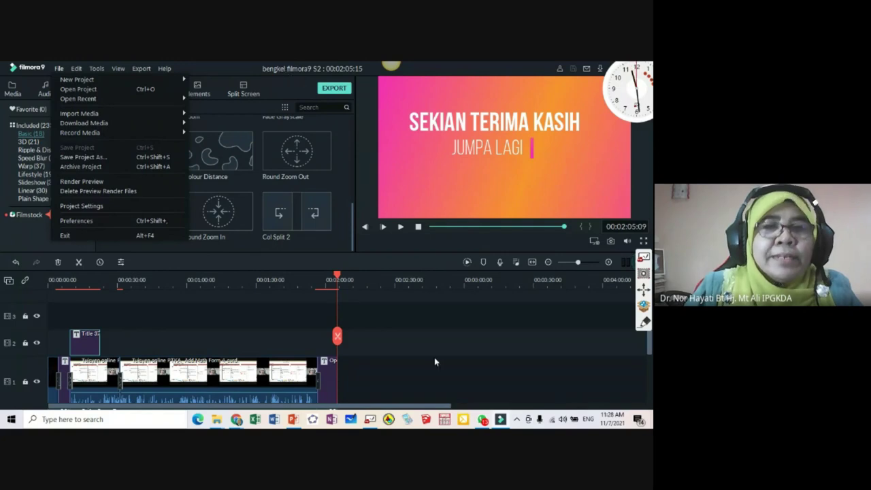
click(282, 69)
click(141, 69)
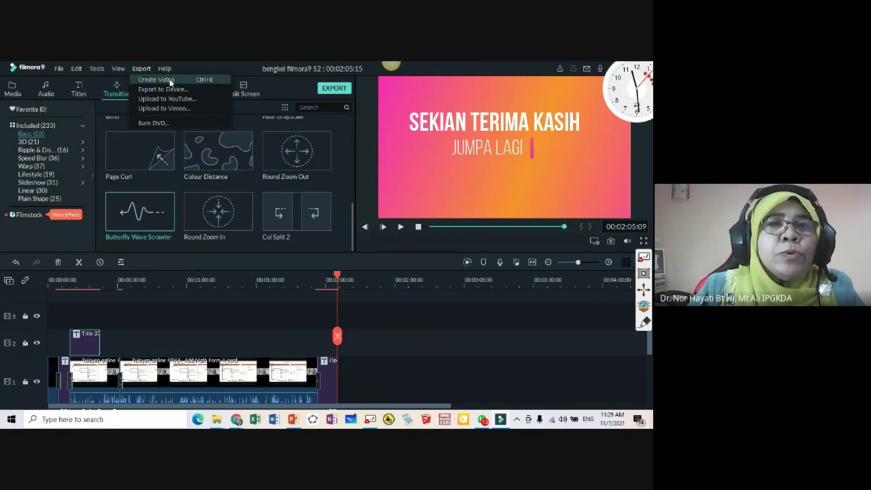
click(170, 82)
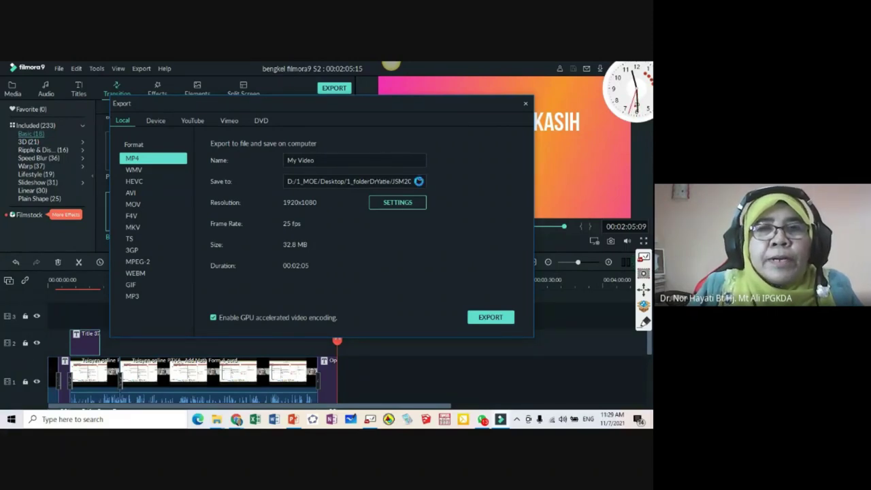
Step: Set the export's save location to the Desktop folder
click(418, 181)
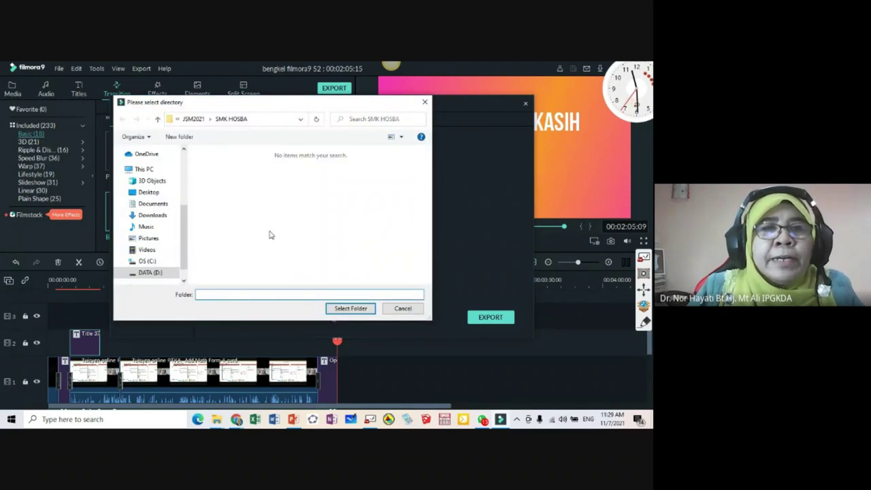
drag(181, 246, 182, 192)
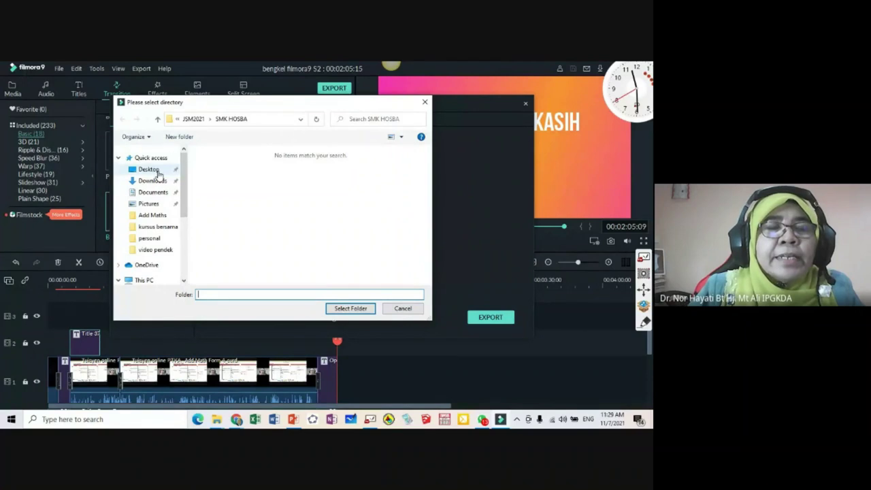
click(156, 171)
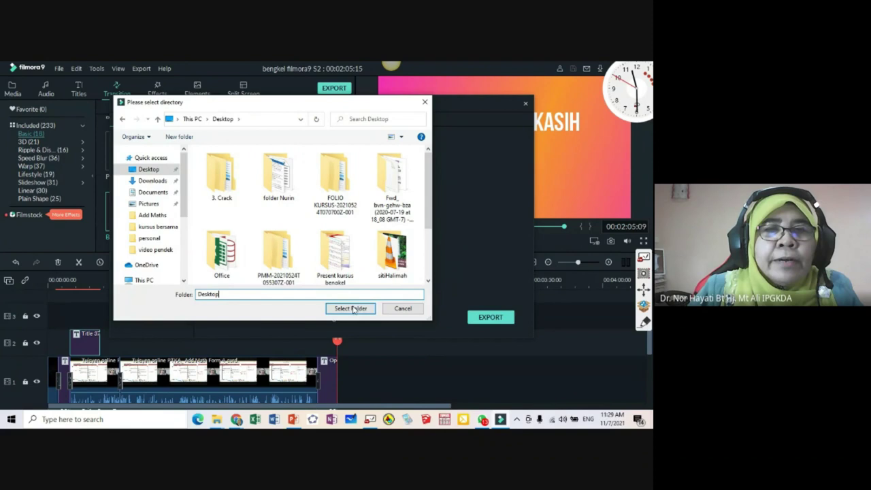
click(351, 310)
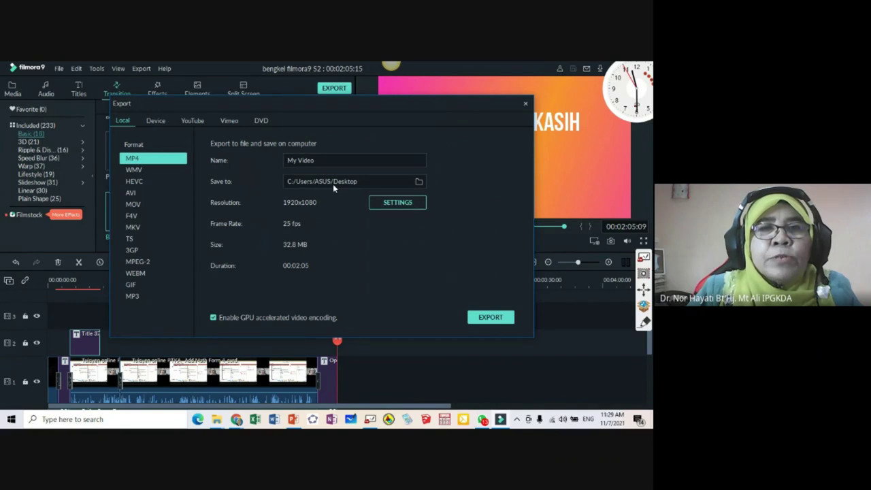
Step: Name the exported video "bengkel filmora9video"
drag(315, 161, 284, 161)
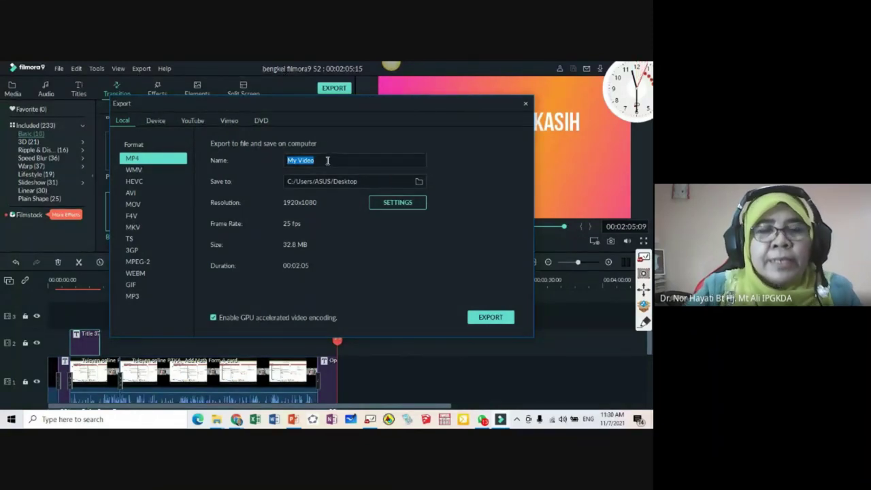
text(BE)
key(BackSpace)
key(BackSpace)
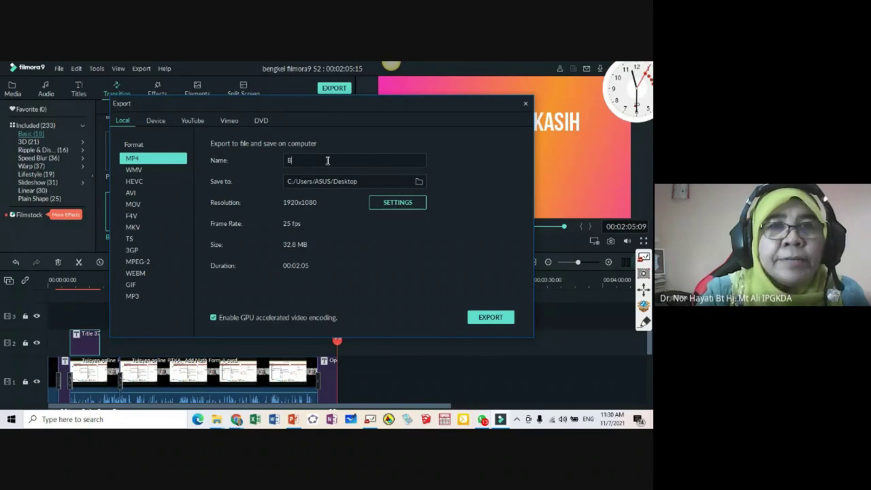
text(bengk)
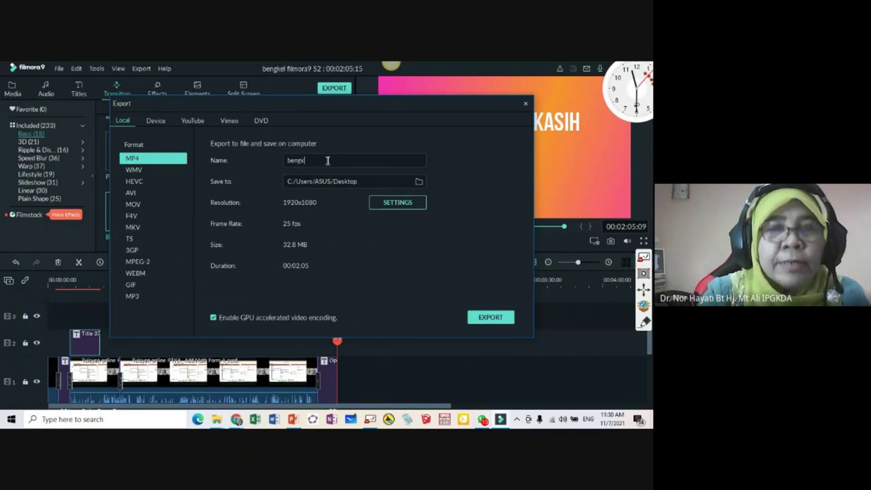
text(el filmora9)
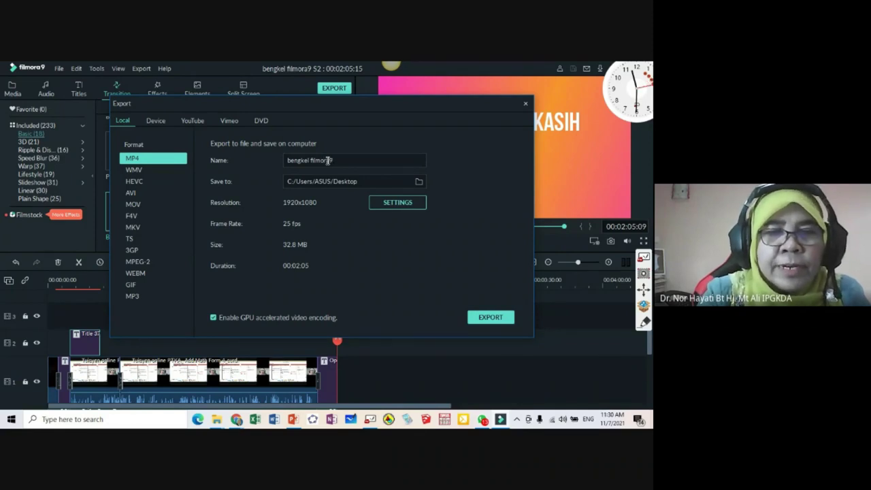
text(ideo)
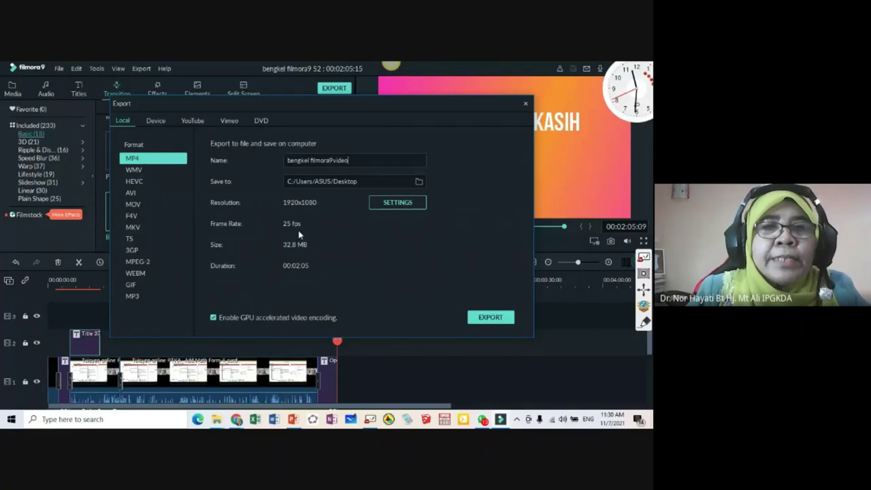
Step: Start exporting the video as MP4, then abort the running export and close the export window
click(491, 317)
click(490, 317)
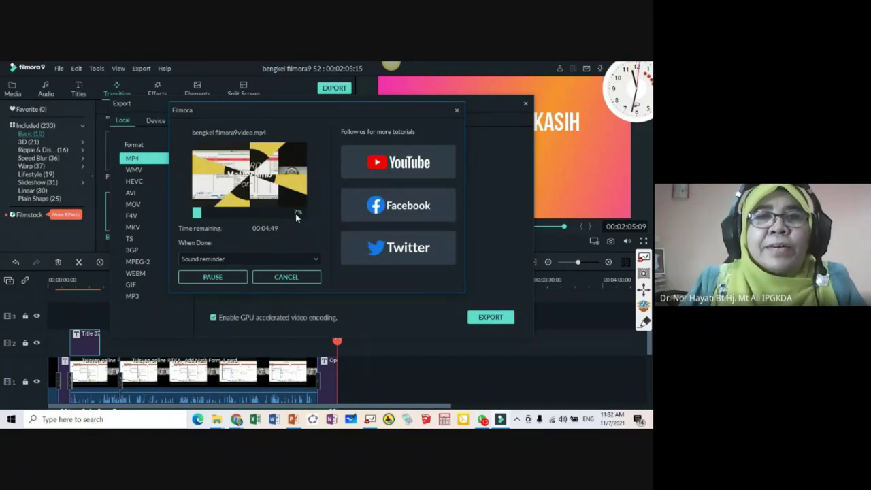
click(457, 111)
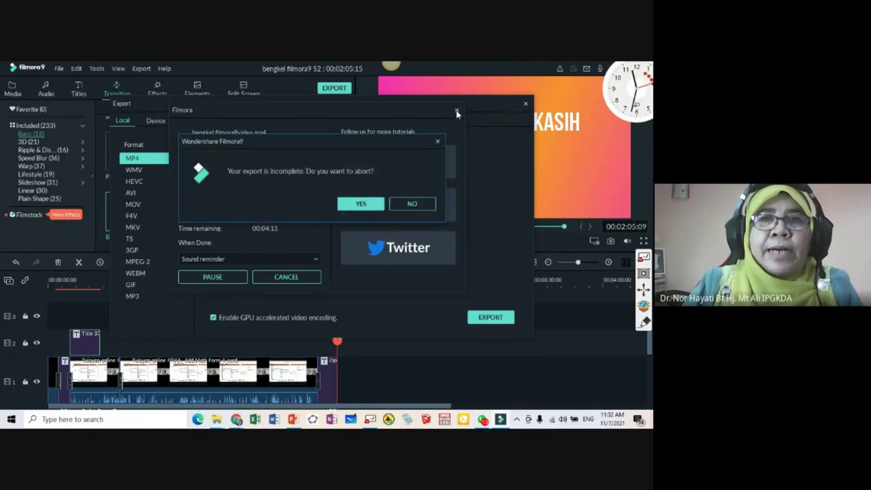
click(426, 208)
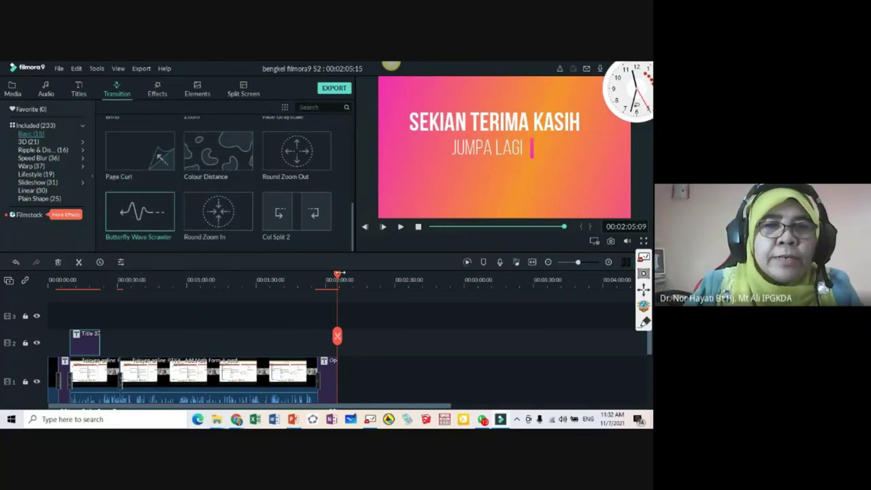
Step: Move the playhead to 00:00:07:00 and take a snapshot of the SURD Math Tamb Form 4 title frame
drag(337, 275, 61, 279)
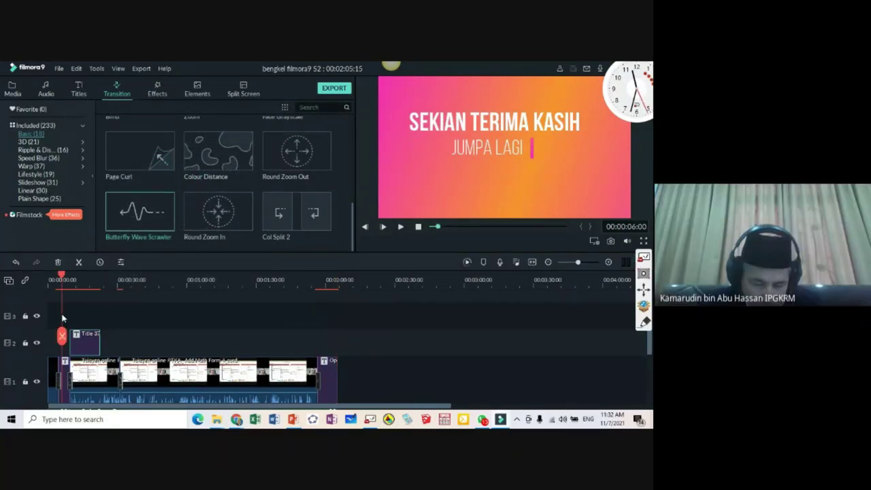
click(63, 275)
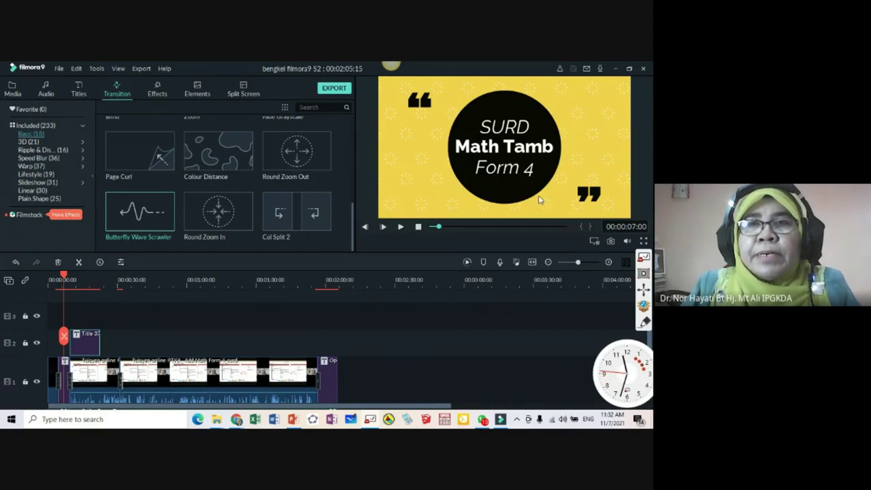
click(611, 242)
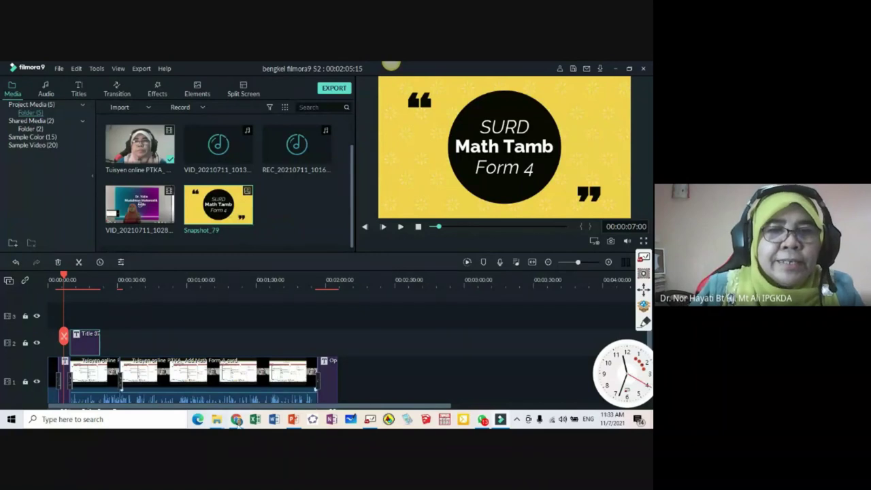
Step: Switch to the video pendek folder window in File Explorer
mouse_move(216, 419)
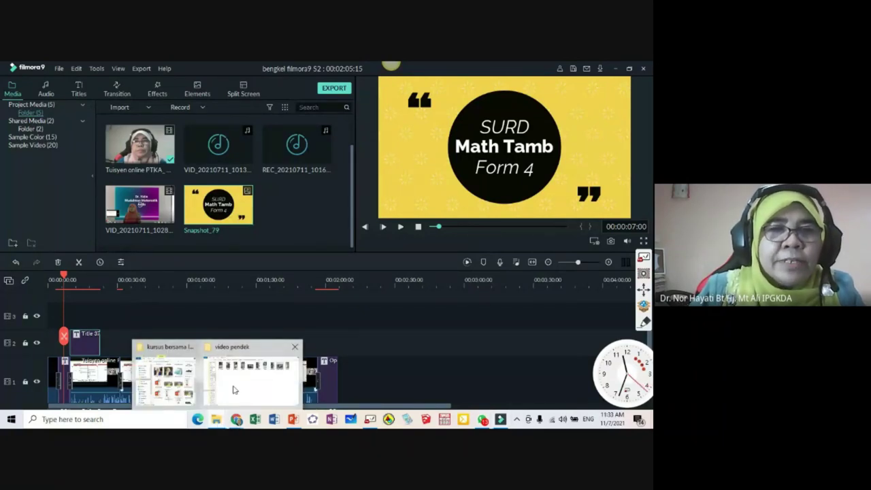
click(233, 395)
key(alt+Left)
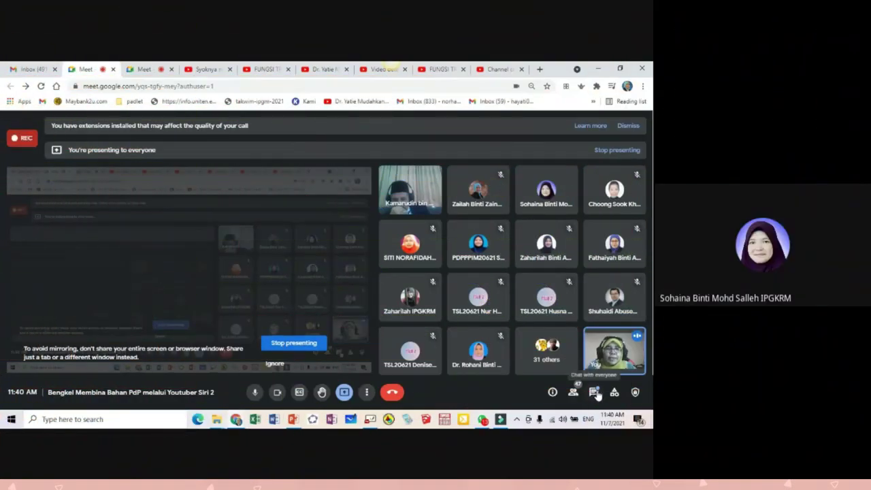
Step: Check the in-call messages in the Google Meet call, close them, and dismiss the WhatsApp notification
click(594, 393)
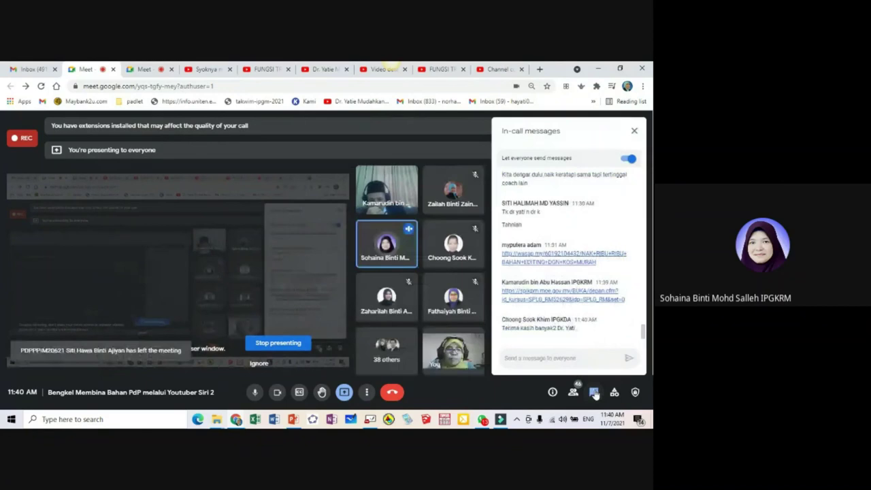
click(594, 392)
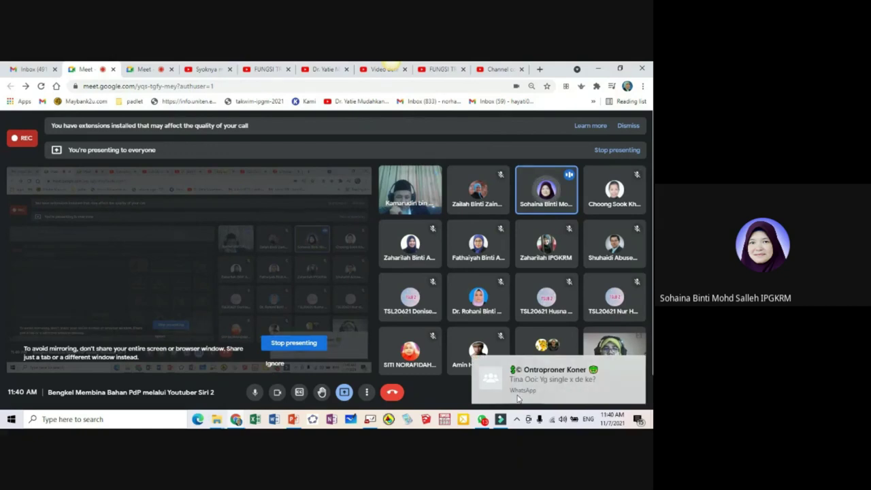
click(636, 366)
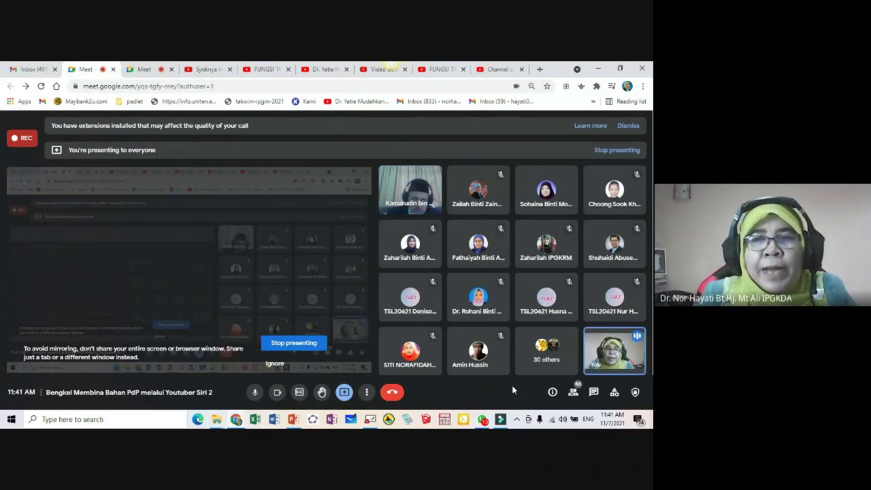
Step: Switch to Filmora9 and show the File commands for saving and managing the project
click(501, 420)
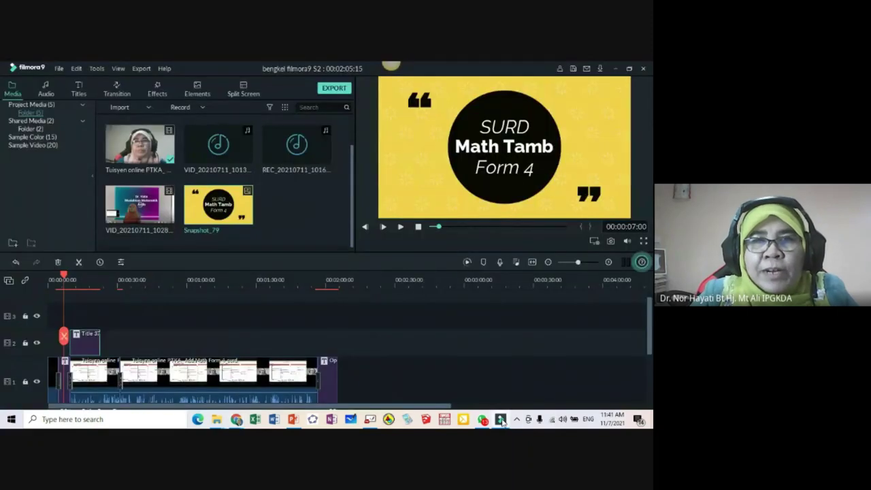
click(58, 69)
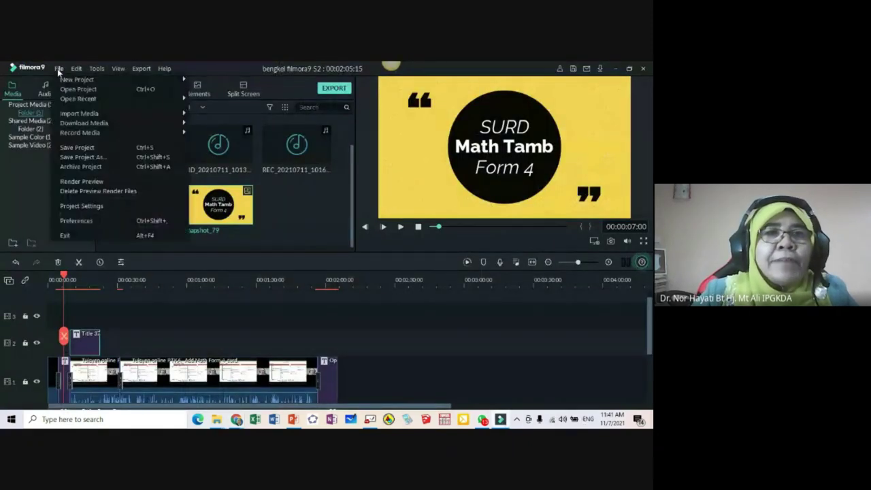
mouse_move(92, 135)
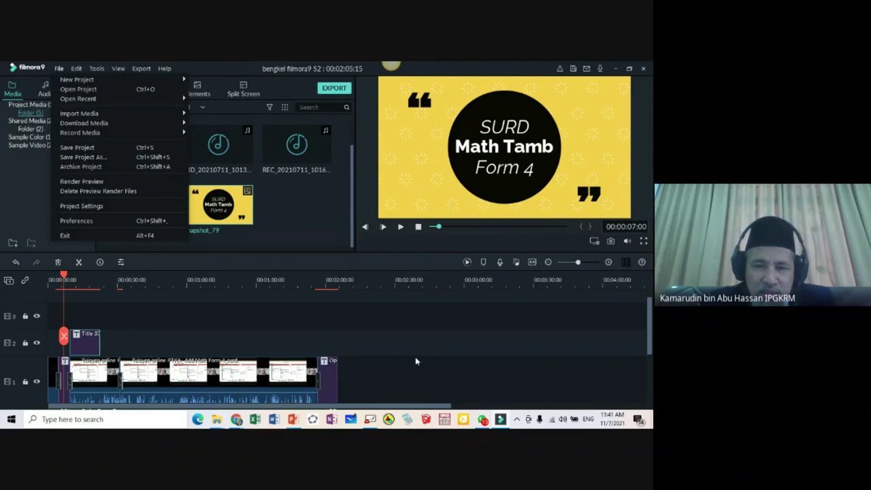
Step: Open WhatsApp briefly, then switch to the Google Meet call
click(483, 420)
mouse_move(240, 421)
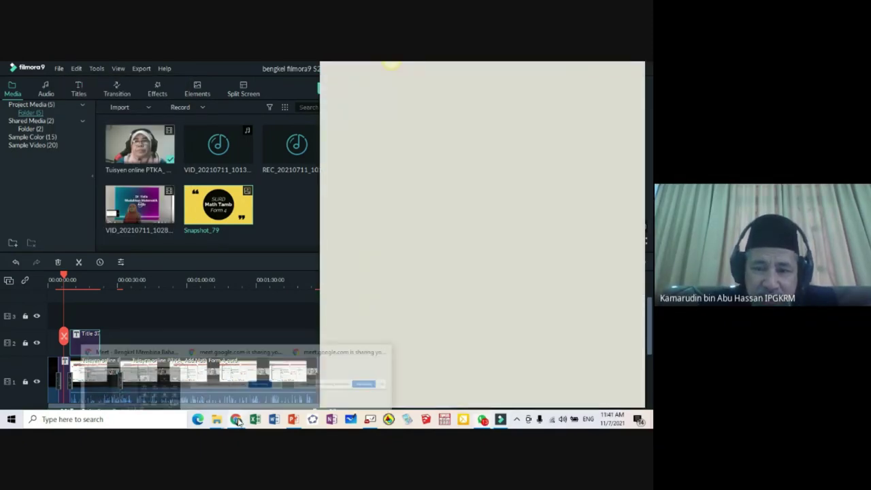
click(136, 378)
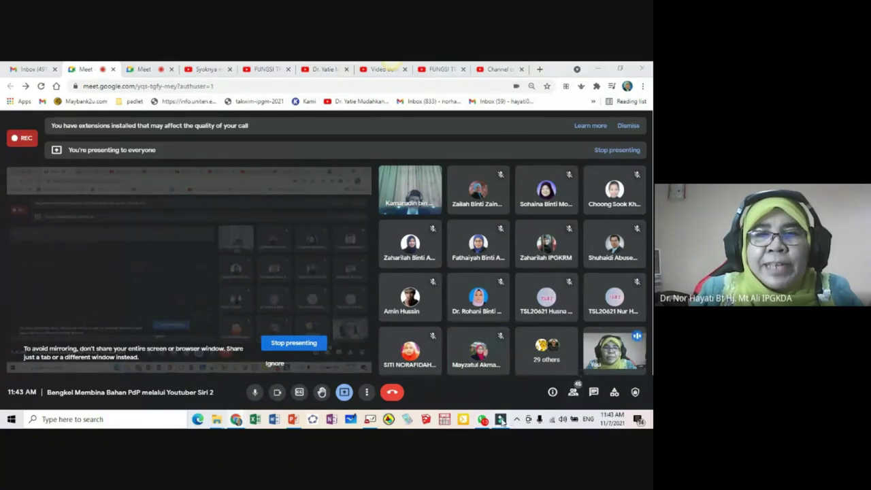
Step: Return to Filmora9 and save the project
key(alt+Tab)
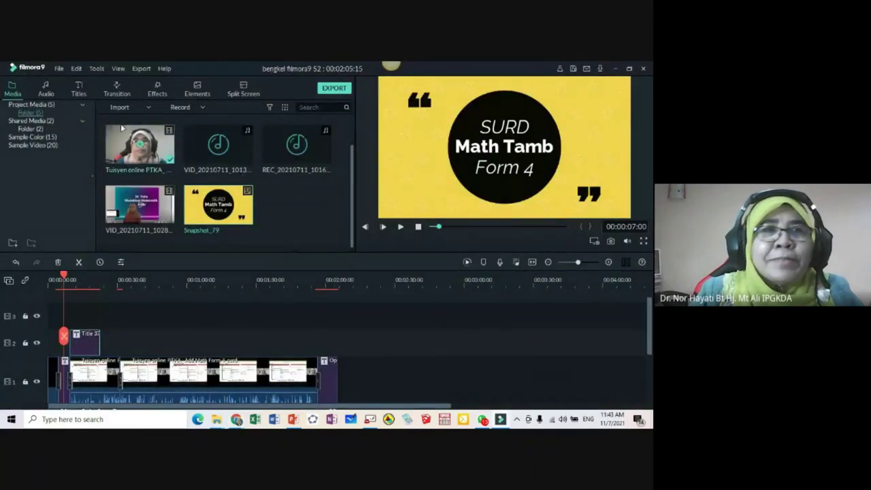
click(60, 69)
click(86, 149)
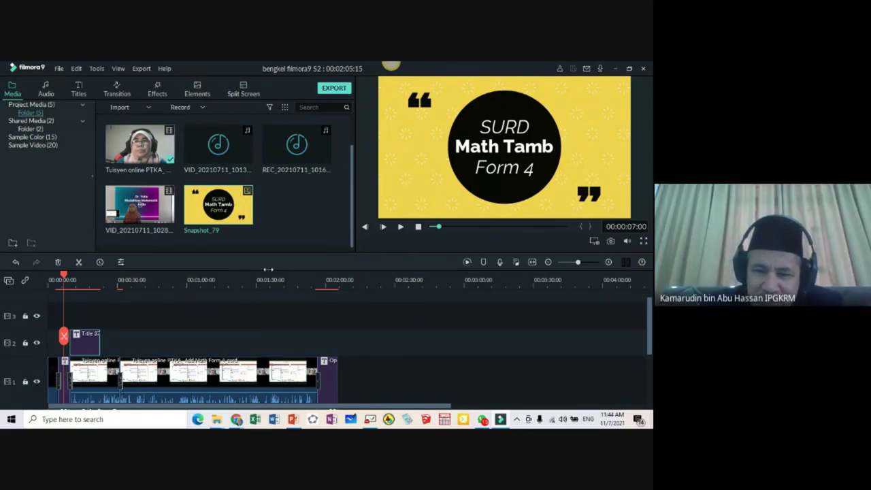
Step: Try appending the VID_20210711_1028 video clip after the closing title on video track 1, then undo the addition
drag(170, 208, 334, 376)
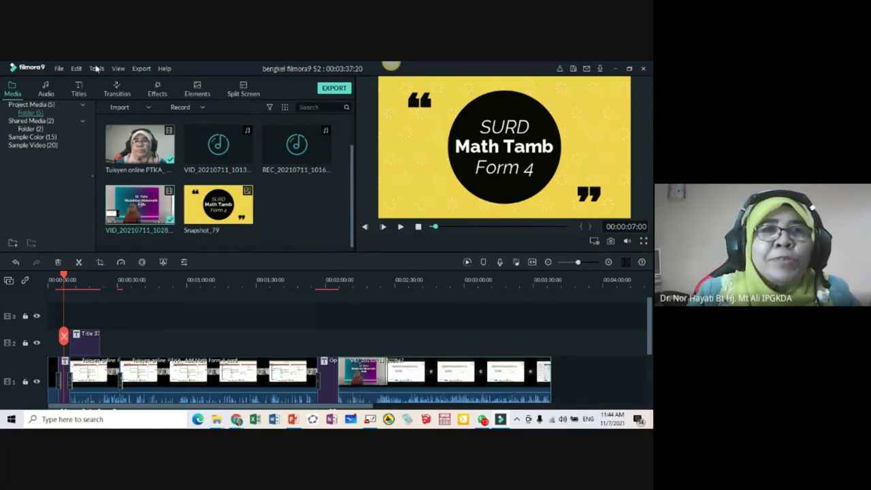
click(141, 68)
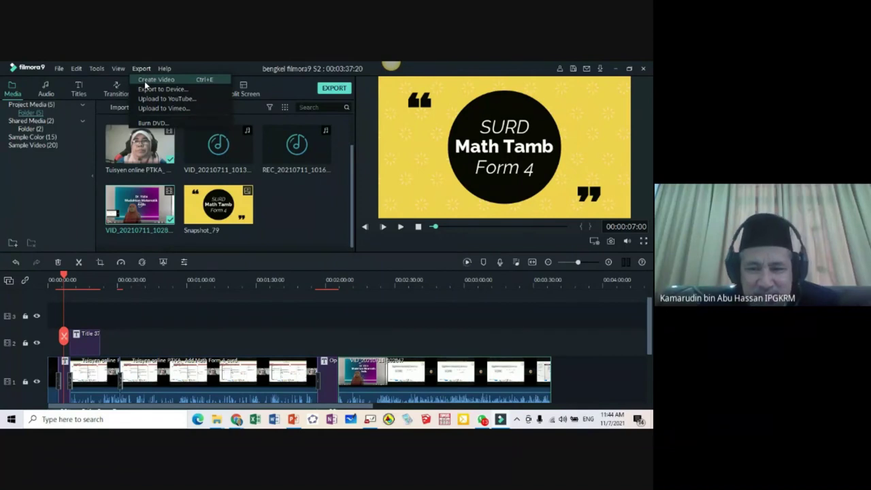
click(422, 386)
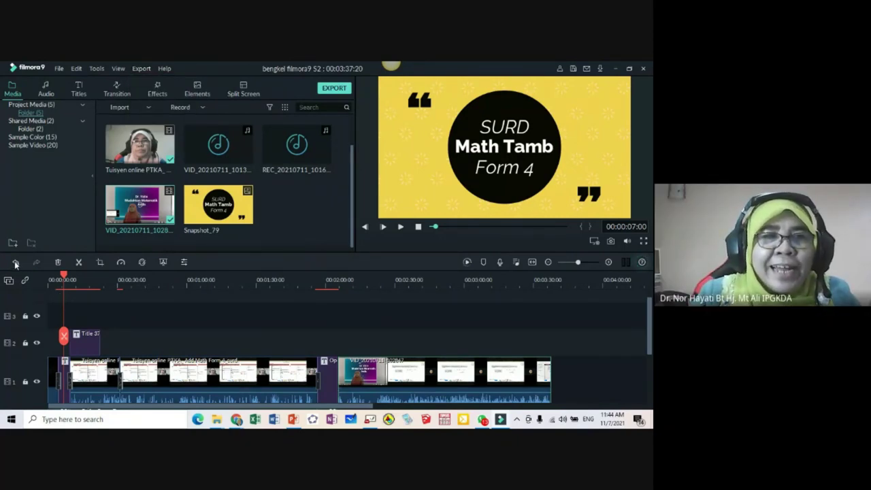
key(Delete)
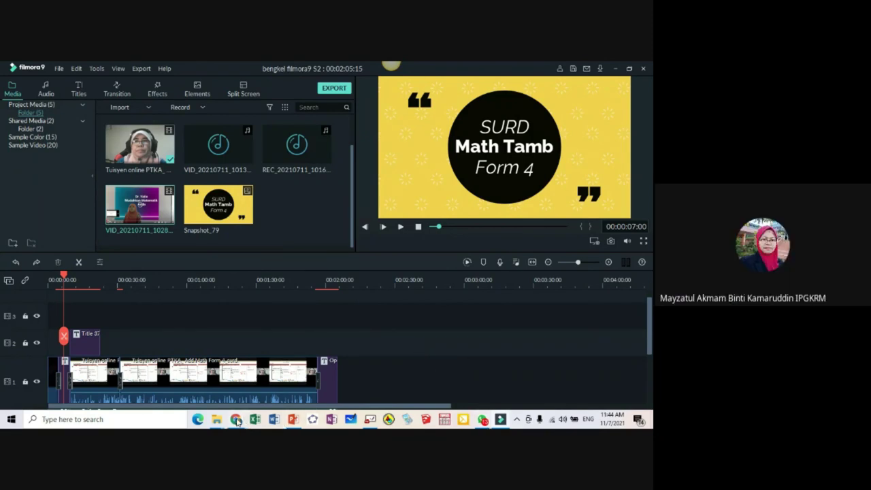
Step: Switch from Filmora9 to the Google Meet call window
mouse_move(238, 420)
click(162, 383)
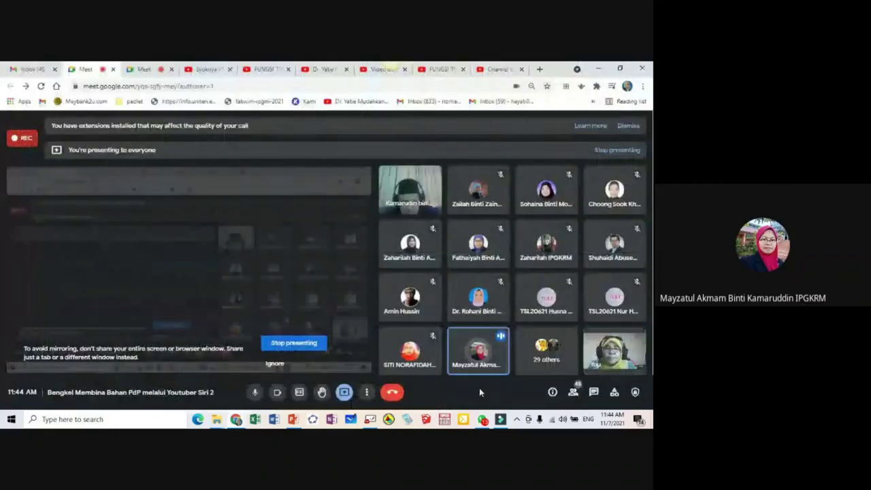